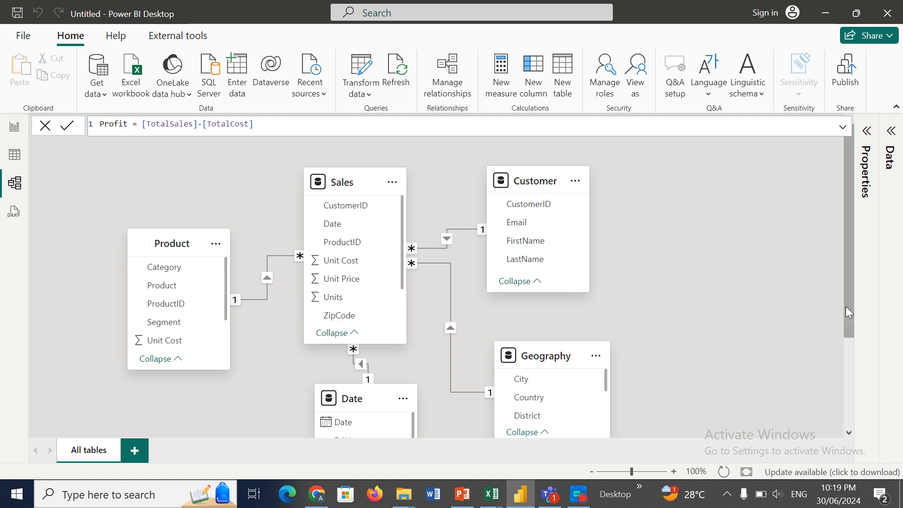
Step: Examine the table relationships in the model diagram, including the remaining Geography fields and the Sales measures
{"action": "left_click_drag", "start_coordinate": [846, 306], "coordinate": [844, 341]}
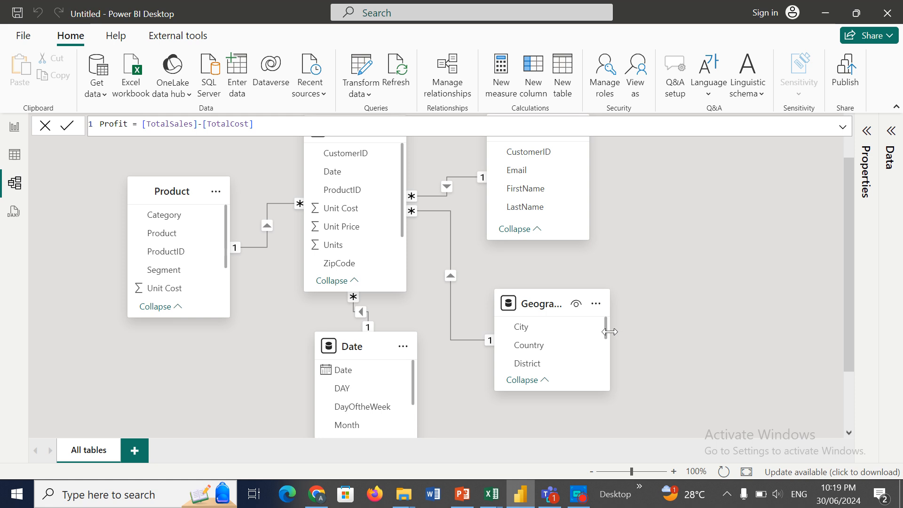
{"action": "left_click_drag", "start_coordinate": [604, 332], "coordinate": [602, 356]}
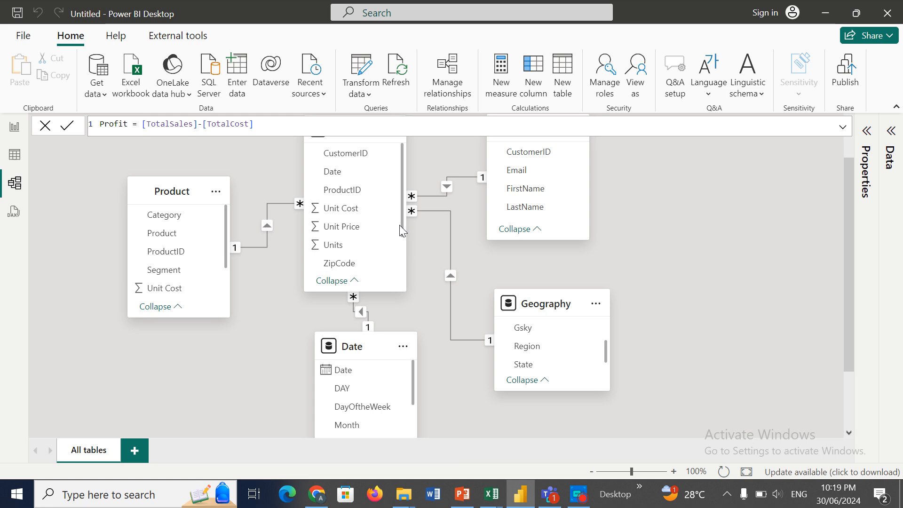
{"action": "left_click_drag", "start_coordinate": [402, 229], "coordinate": [393, 277]}
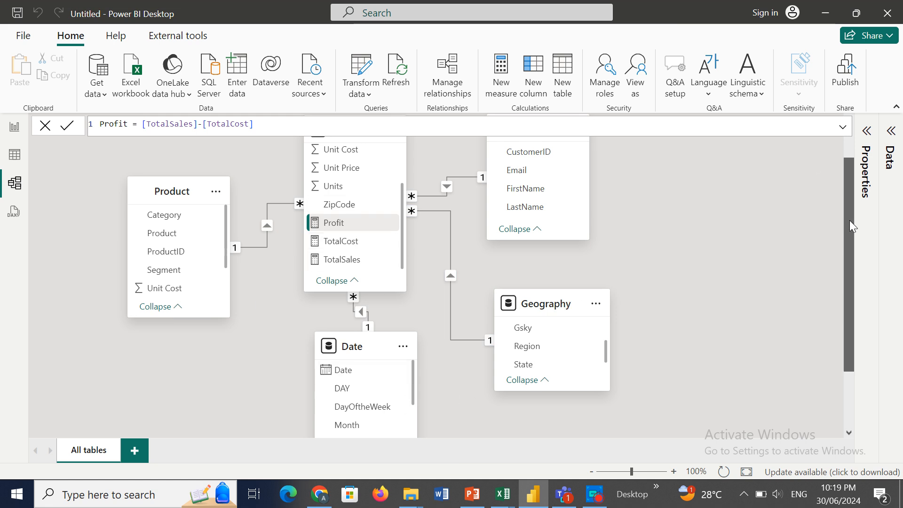
{"action": "left_click_drag", "start_coordinate": [849, 220], "coordinate": [850, 176]}
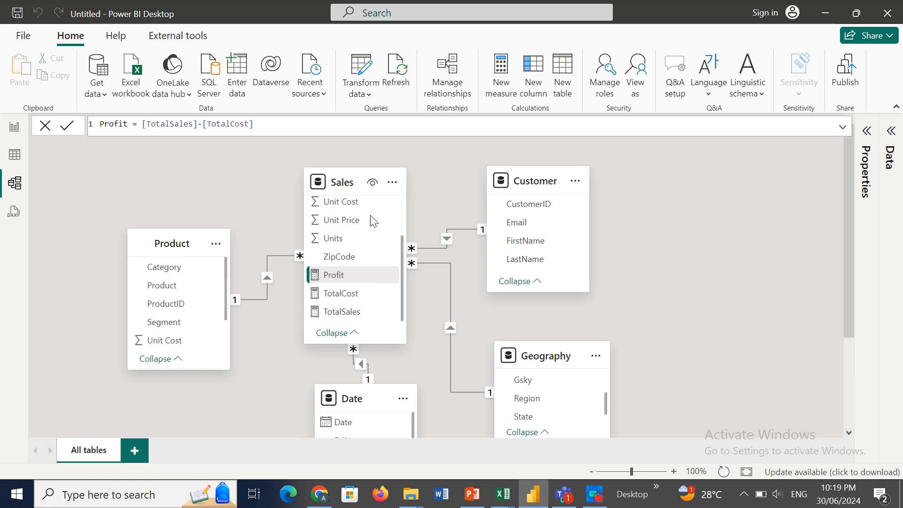
Step: Switch to the report view, check the page's canvas settings, and return to the visual-building options
{"action": "left_click", "coordinate": [10, 133]}
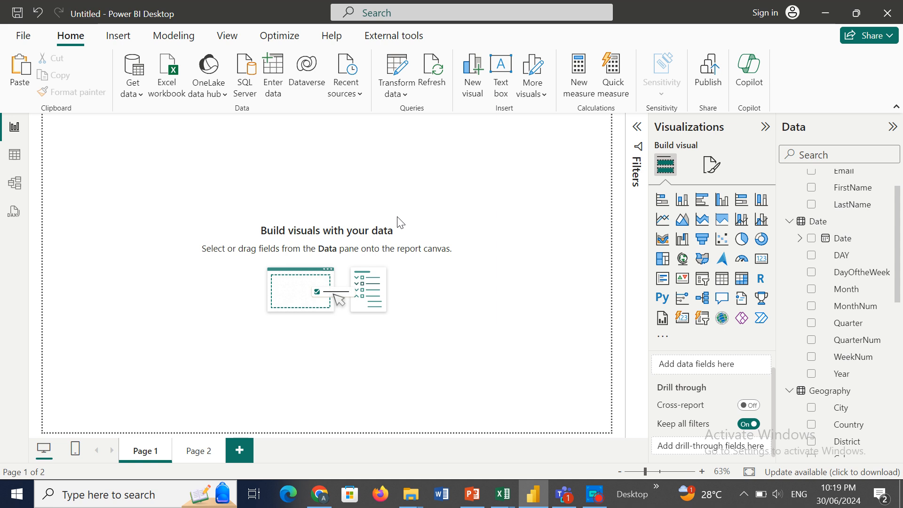
{"action": "left_click", "coordinate": [713, 165]}
{"action": "left_click", "coordinate": [701, 264]}
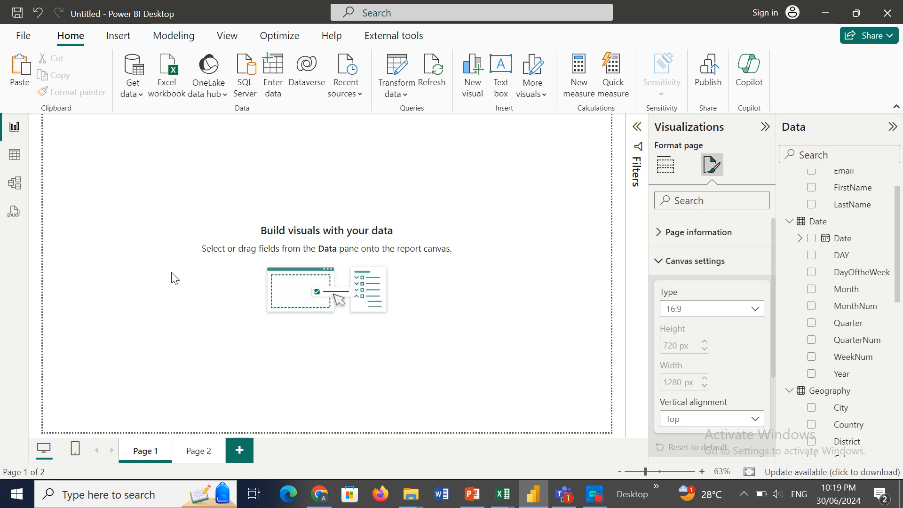
{"action": "left_click", "coordinate": [660, 262]}
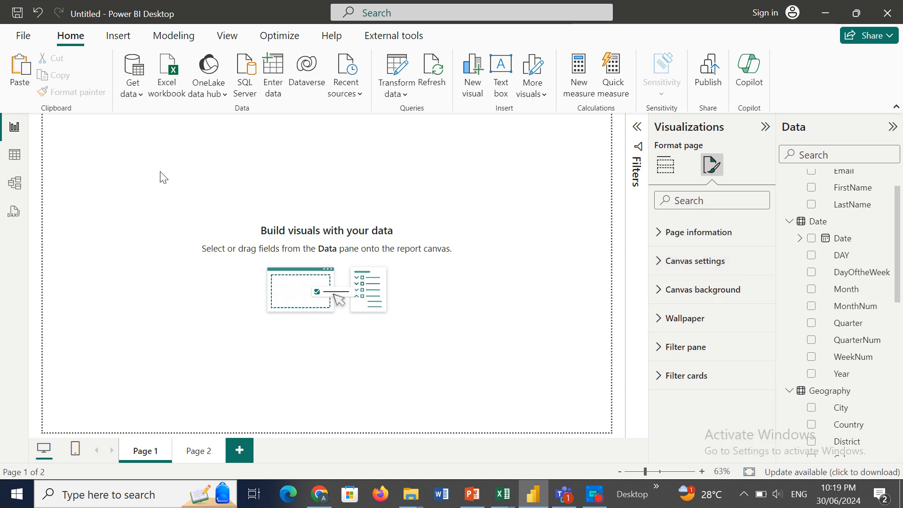
{"action": "left_click", "coordinate": [667, 165]}
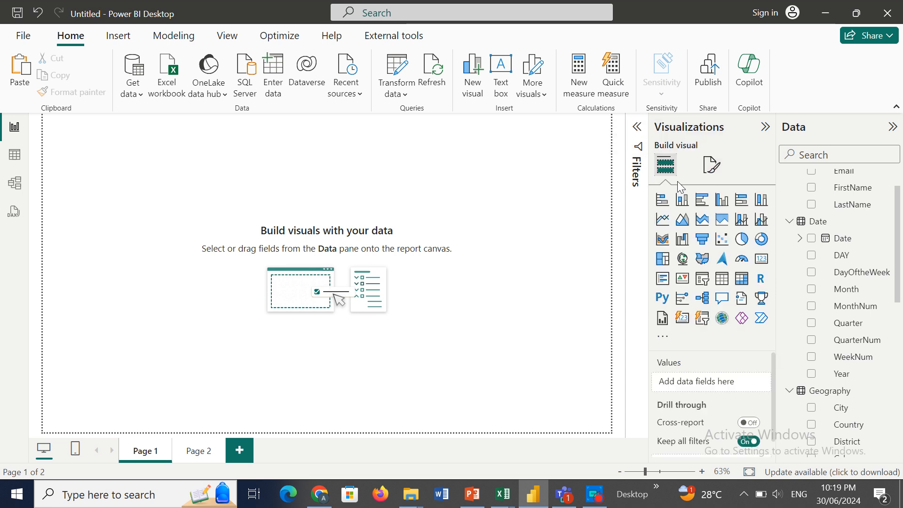
Step: Insert a donut chart on Page 1, widen it to about half the page, and use Category from the Product table as its legend
{"action": "left_click", "coordinate": [761, 240]}
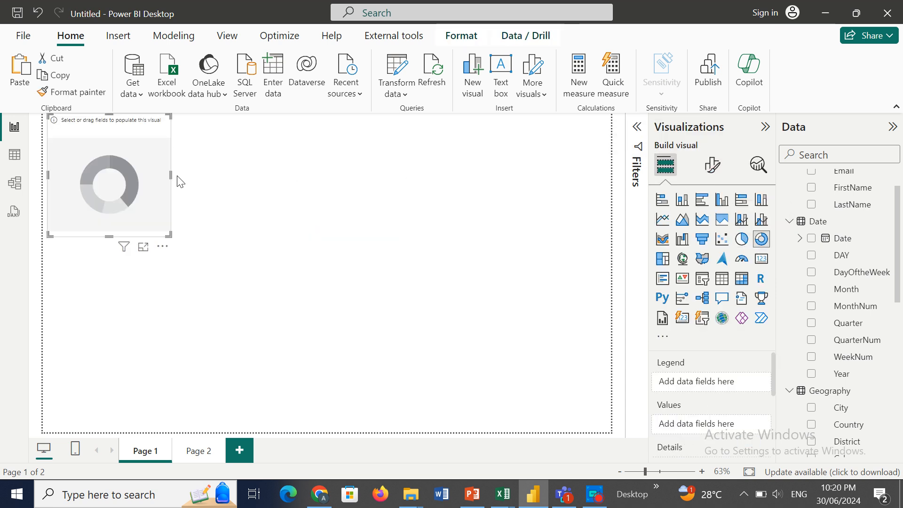
{"action": "left_click_drag", "start_coordinate": [169, 176], "coordinate": [344, 185]}
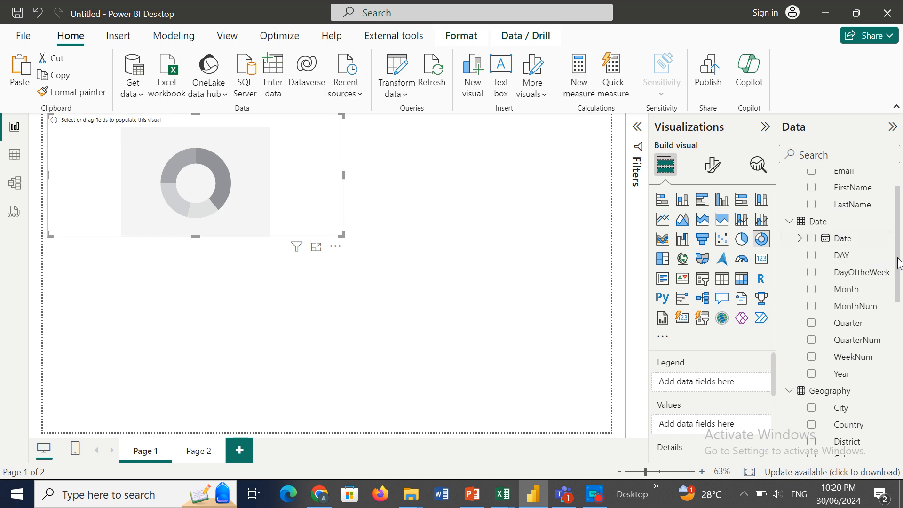
{"action": "left_click_drag", "start_coordinate": [899, 265], "coordinate": [899, 220]}
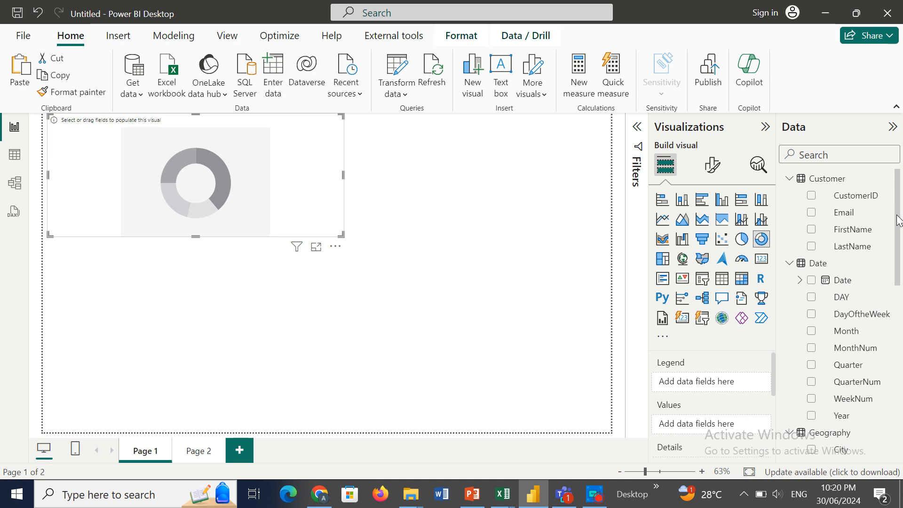
{"action": "left_click_drag", "start_coordinate": [899, 220], "coordinate": [898, 317]}
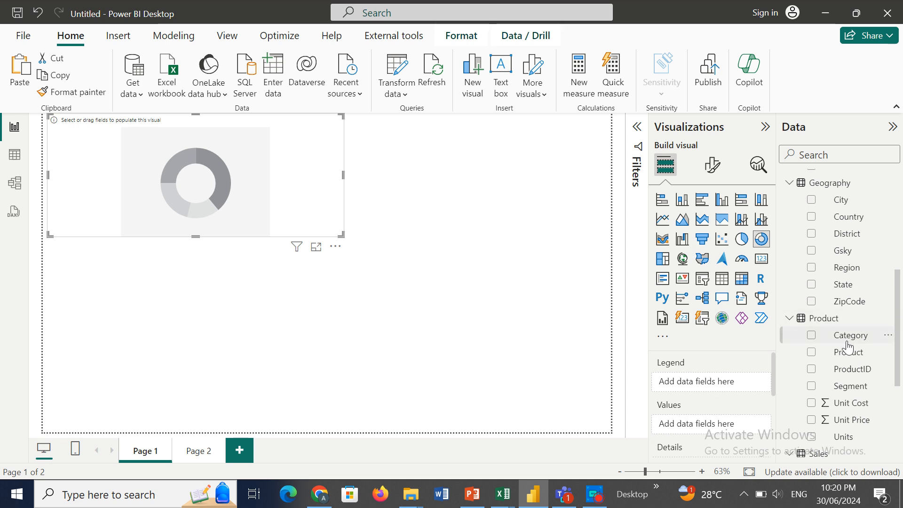
{"action": "left_click_drag", "start_coordinate": [848, 344], "coordinate": [723, 389]}
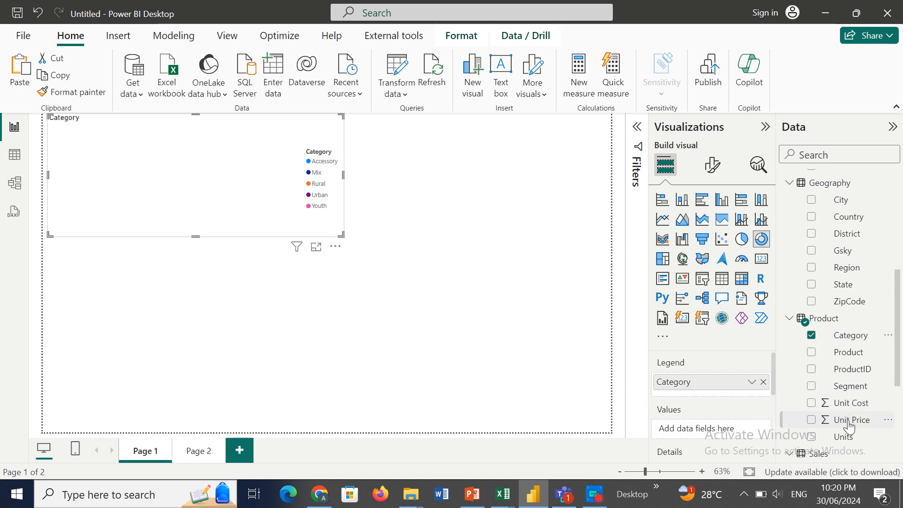
Step: Add Unit Price from the Product table as the donut chart's values
{"action": "mouse_move", "coordinate": [850, 425]}
{"action": "left_mouse_down"}
{"action": "mouse_move", "coordinate": [834, 415]}
{"action": "mouse_move", "coordinate": [855, 415]}
{"action": "left_mouse_up"}
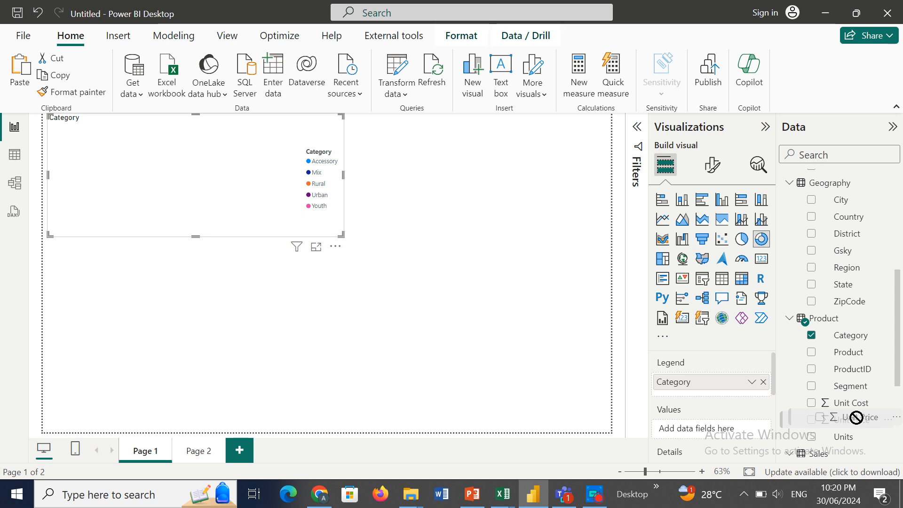
{"action": "mouse_move", "coordinate": [856, 417]}
{"action": "left_mouse_down"}
{"action": "mouse_move", "coordinate": [853, 406]}
{"action": "mouse_move", "coordinate": [851, 422]}
{"action": "left_mouse_up"}
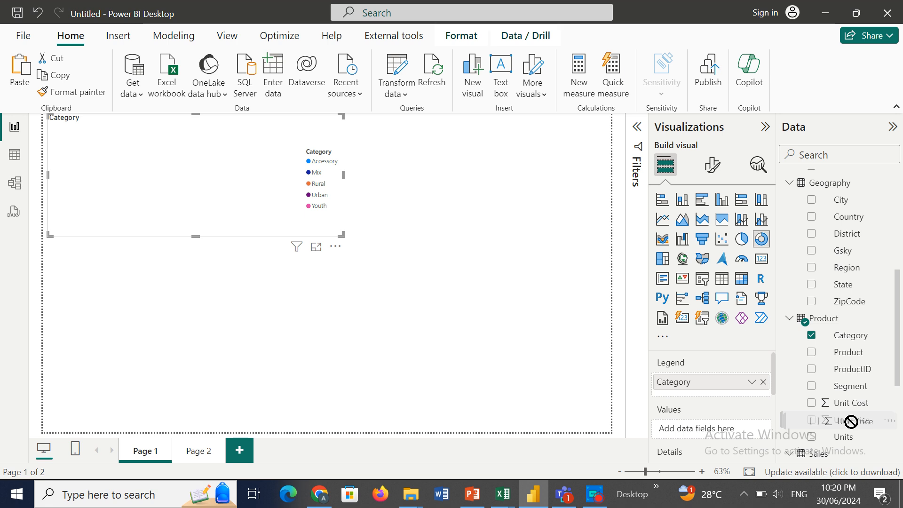
{"action": "left_click_drag", "start_coordinate": [851, 421], "coordinate": [871, 416]}
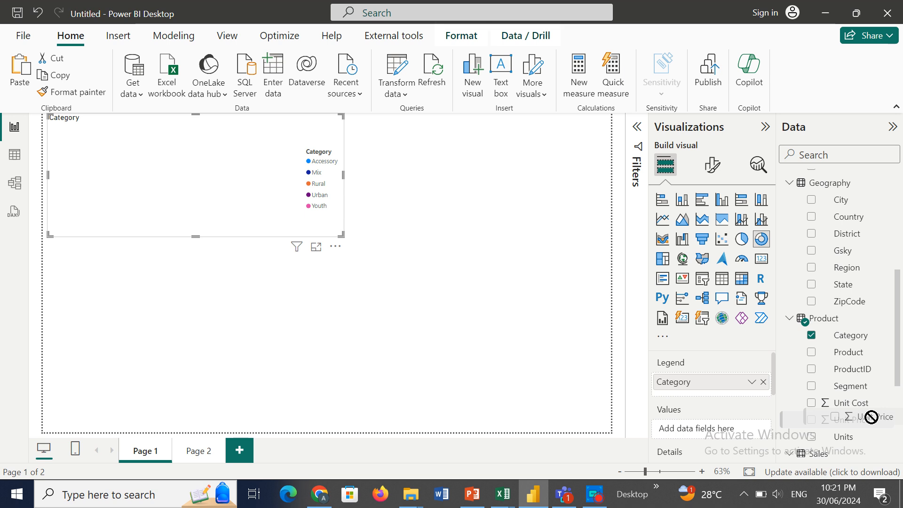
{"action": "left_click_drag", "start_coordinate": [871, 416], "coordinate": [716, 429]}
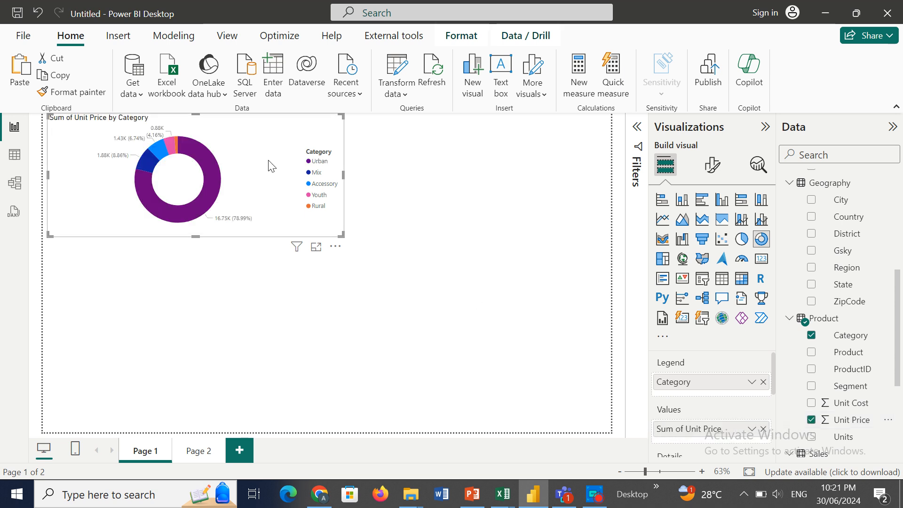
Step: Duplicate the donut chart into the page's upper-right corner and narrow the original chart beside it
{"action": "left_click", "coordinate": [19, 70]}
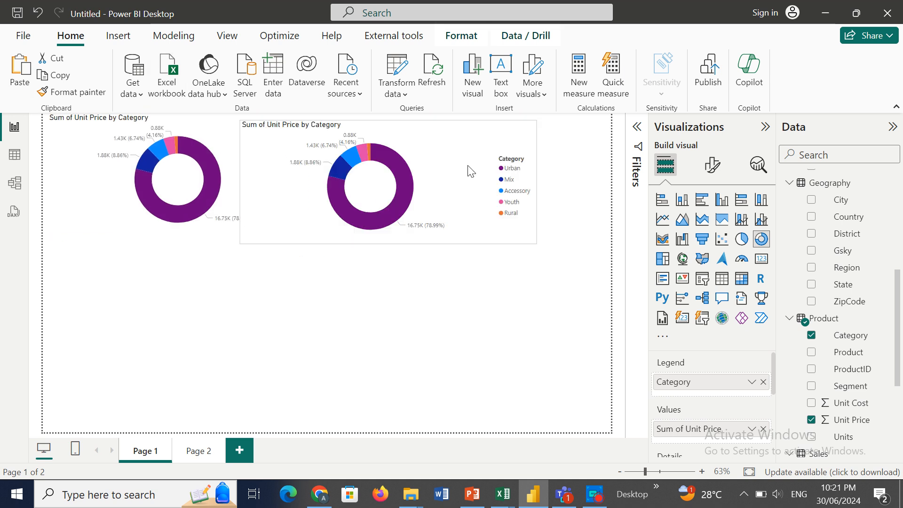
{"action": "left_click_drag", "start_coordinate": [506, 163], "coordinate": [501, 158]}
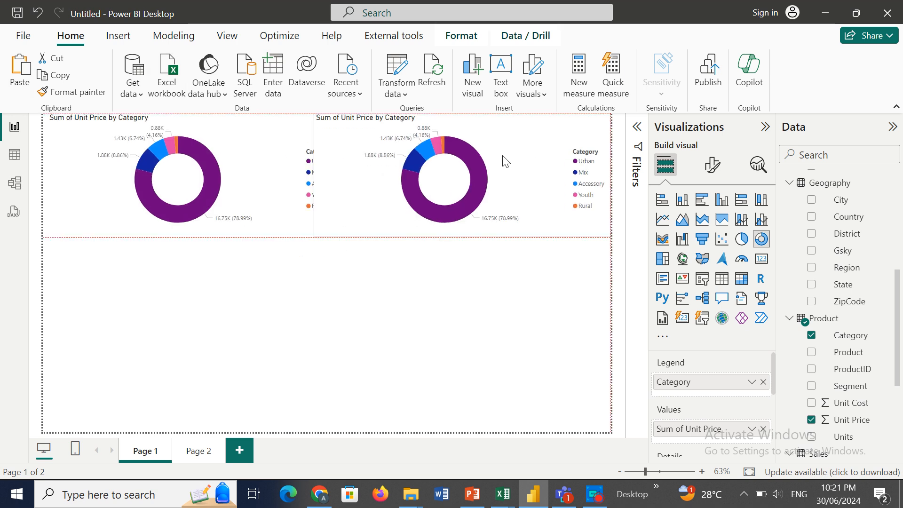
{"action": "left_click", "coordinate": [296, 173]}
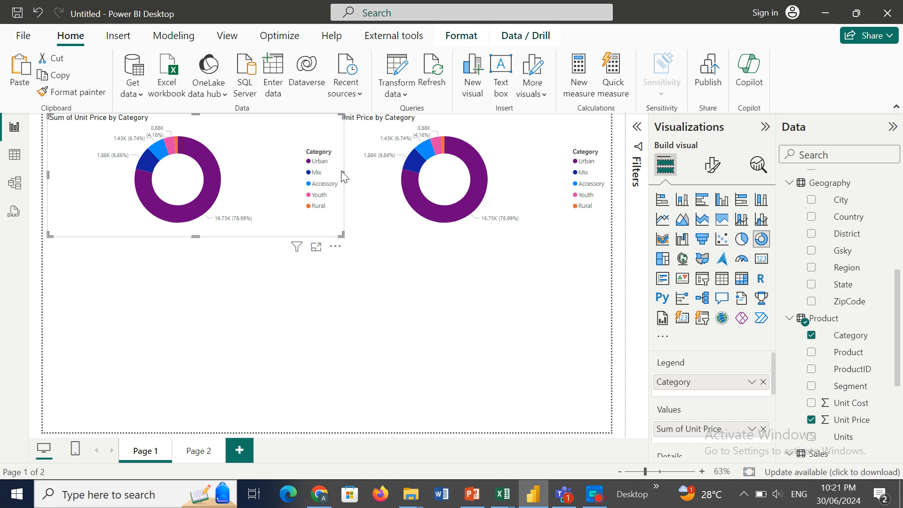
{"action": "left_click_drag", "start_coordinate": [342, 174], "coordinate": [308, 168]}
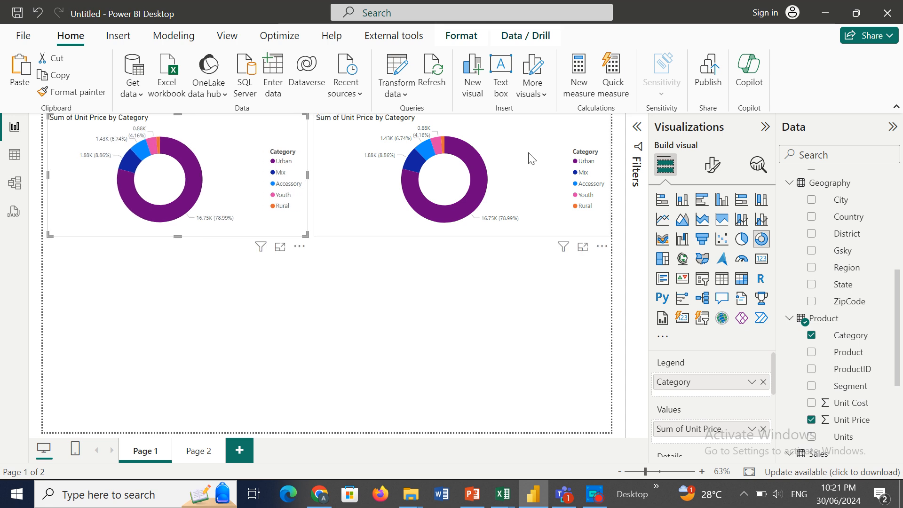
{"action": "left_click", "coordinate": [532, 158]}
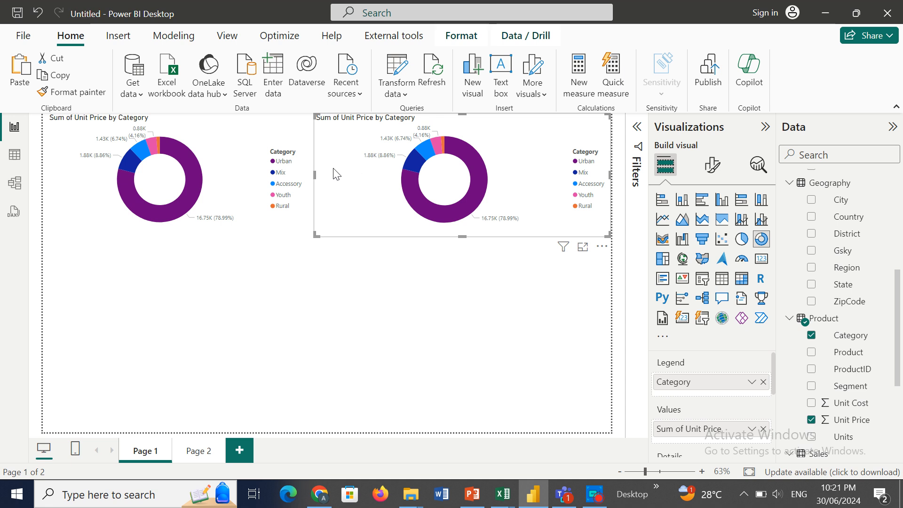
{"action": "left_click", "coordinate": [301, 177]}
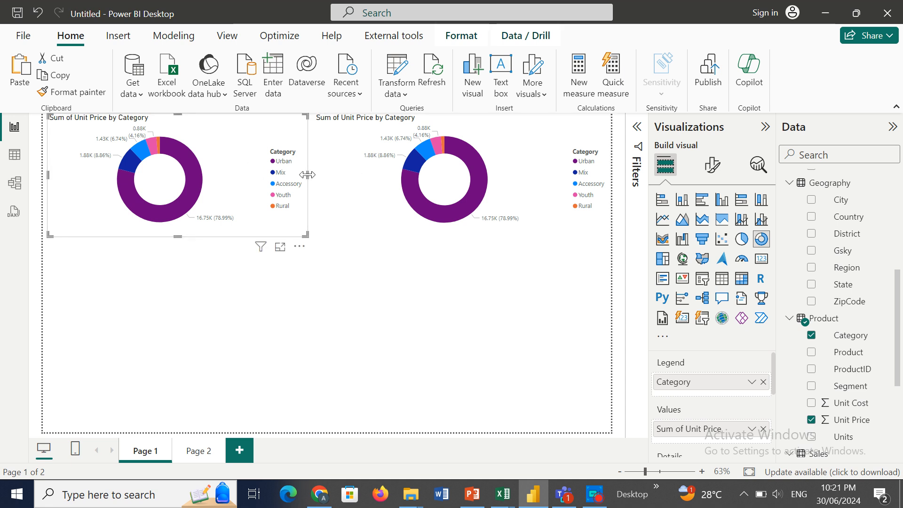
{"action": "left_click_drag", "start_coordinate": [308, 175], "coordinate": [334, 174]}
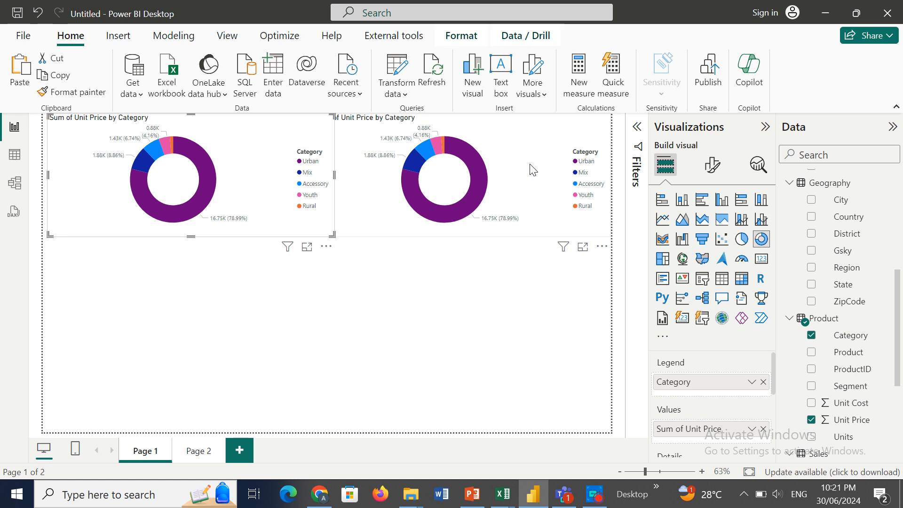
Step: Narrow the duplicate donut chart slightly and align it with the page's upper-right corner beside the original
{"action": "mouse_move", "coordinate": [232, 309]}
{"action": "left_mouse_down"}
{"action": "mouse_move", "coordinate": [230, 253]}
{"action": "mouse_move", "coordinate": [228, 297]}
{"action": "left_mouse_up"}
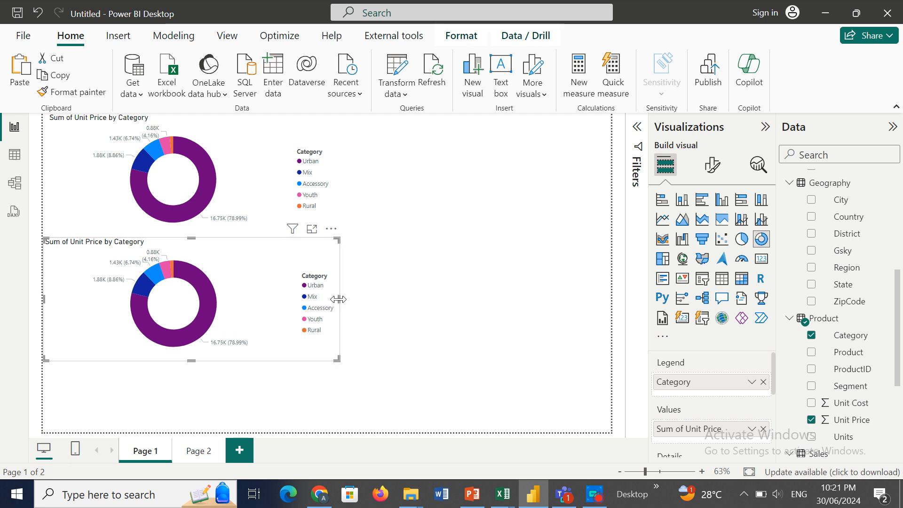
{"action": "mouse_move", "coordinate": [339, 299]}
{"action": "left_mouse_down"}
{"action": "mouse_move", "coordinate": [316, 299]}
{"action": "mouse_move", "coordinate": [326, 299]}
{"action": "left_mouse_up"}
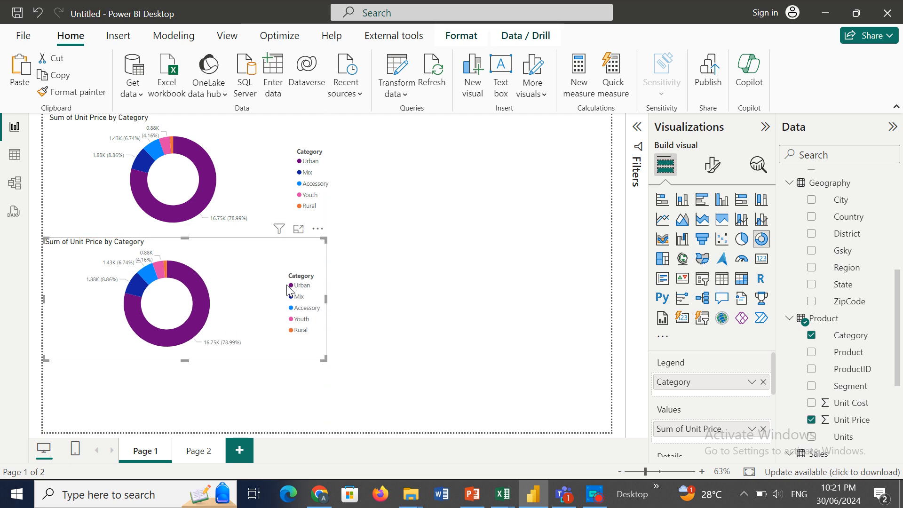
{"action": "left_click_drag", "start_coordinate": [270, 282], "coordinate": [606, 149]}
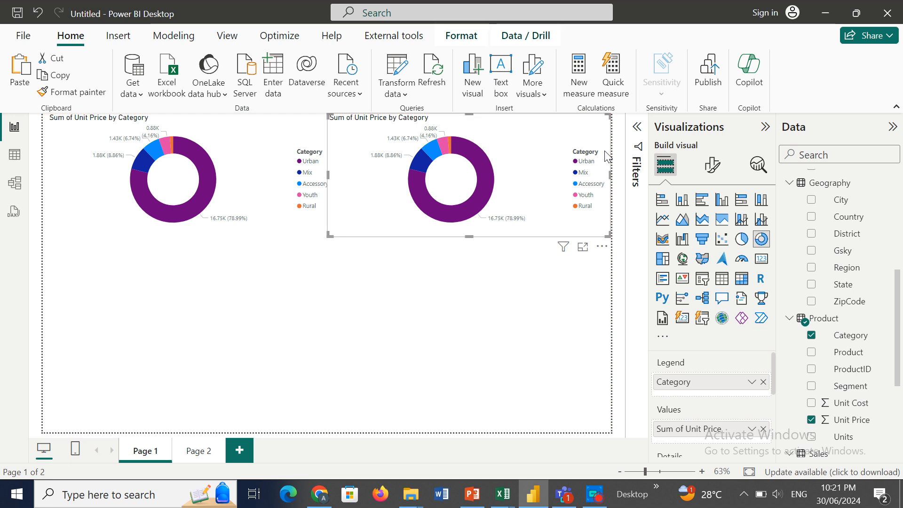
Step: Replace Unit Price with Unit Cost from the Product table as the duplicate chart's values and narrow that chart
{"action": "left_click", "coordinate": [764, 429]}
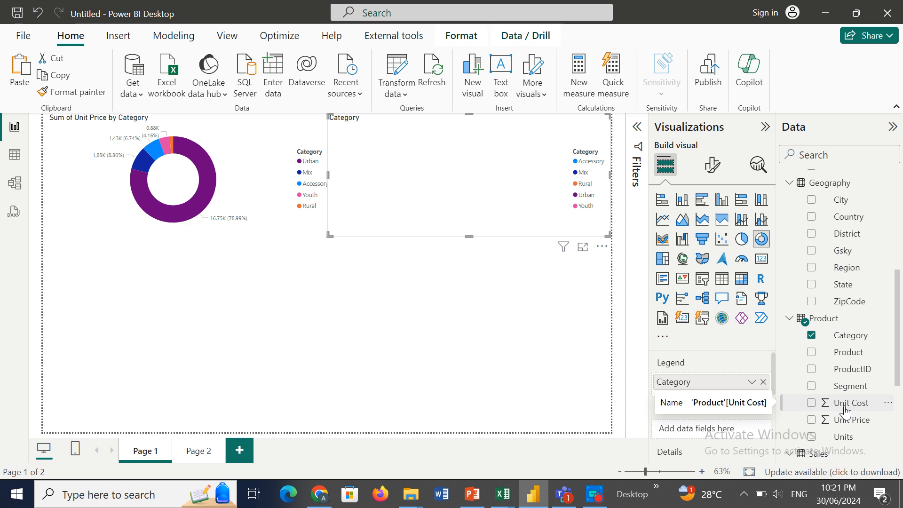
{"action": "left_click_drag", "start_coordinate": [858, 407], "coordinate": [732, 430]}
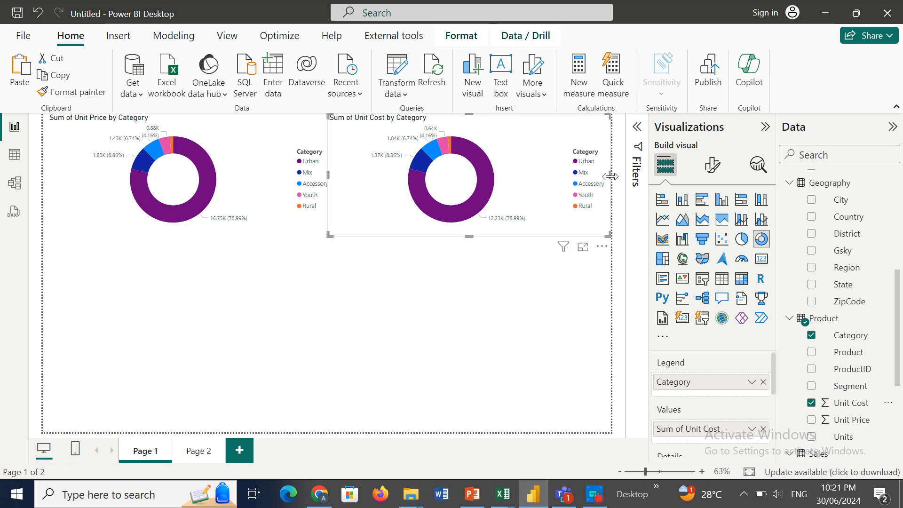
{"action": "left_click_drag", "start_coordinate": [610, 176], "coordinate": [573, 176]}
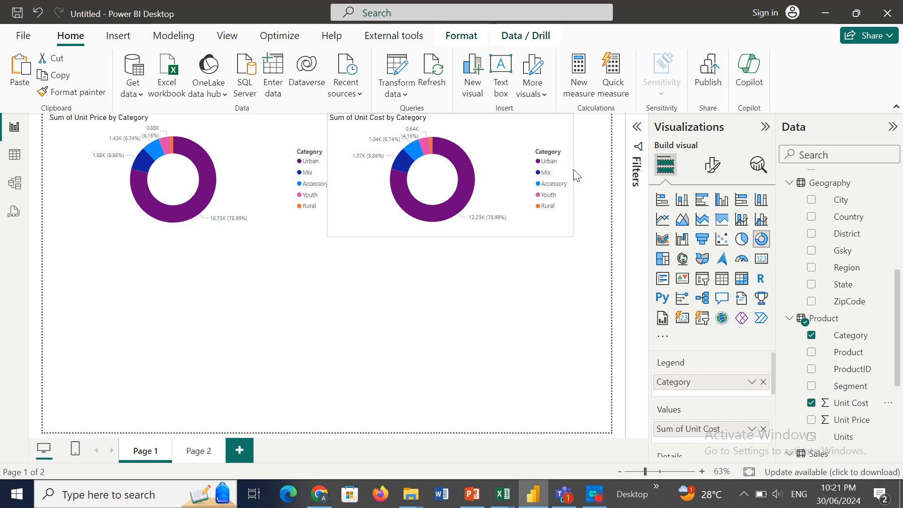
Step: Narrow both donut charts to about a third of the page width and place the Unit Cost chart directly beside the Unit Price chart
{"action": "left_click", "coordinate": [230, 164]}
{"action": "left_click_drag", "start_coordinate": [328, 173], "coordinate": [233, 167]}
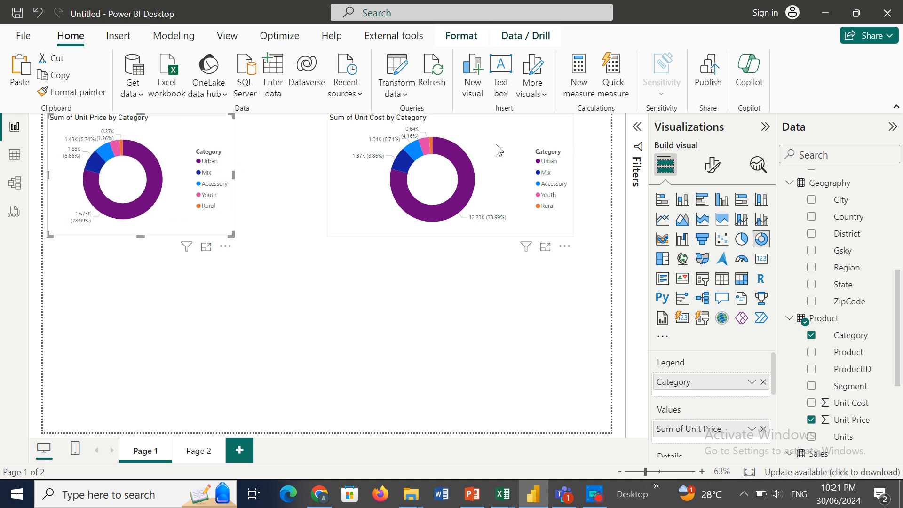
{"action": "left_click_drag", "start_coordinate": [500, 151], "coordinate": [213, 257]}
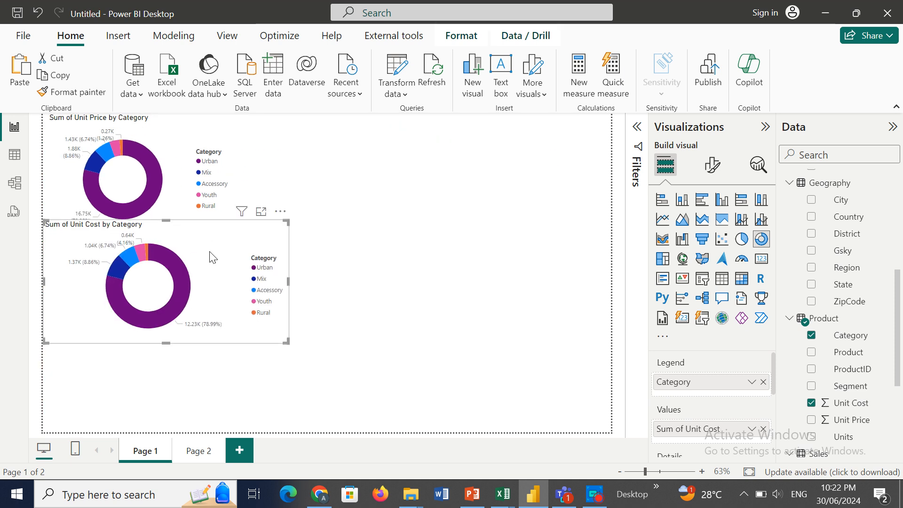
{"action": "left_click_drag", "start_coordinate": [284, 279], "coordinate": [234, 272]}
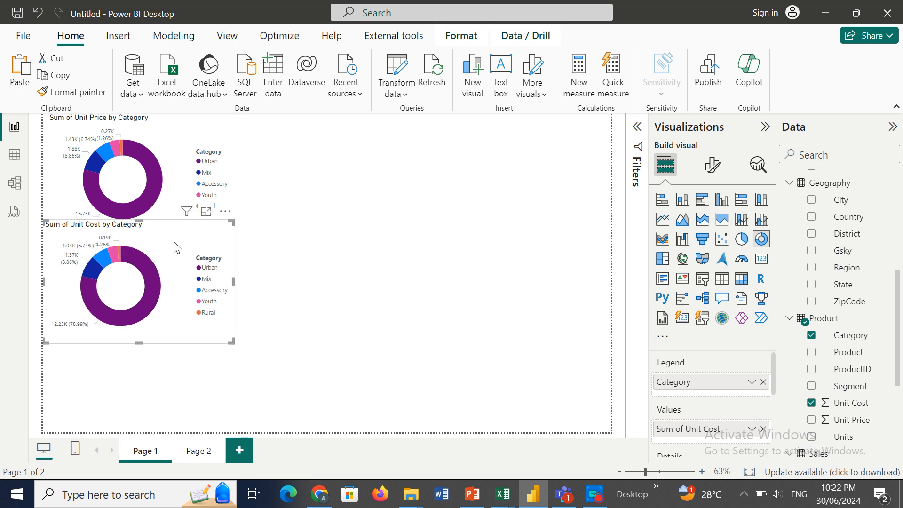
{"action": "left_click_drag", "start_coordinate": [176, 246], "coordinate": [388, 152]}
{"action": "mouse_move", "coordinate": [377, 141]}
{"action": "left_mouse_down"}
{"action": "mouse_move", "coordinate": [359, 139]}
{"action": "mouse_move", "coordinate": [371, 142]}
{"action": "left_mouse_up"}
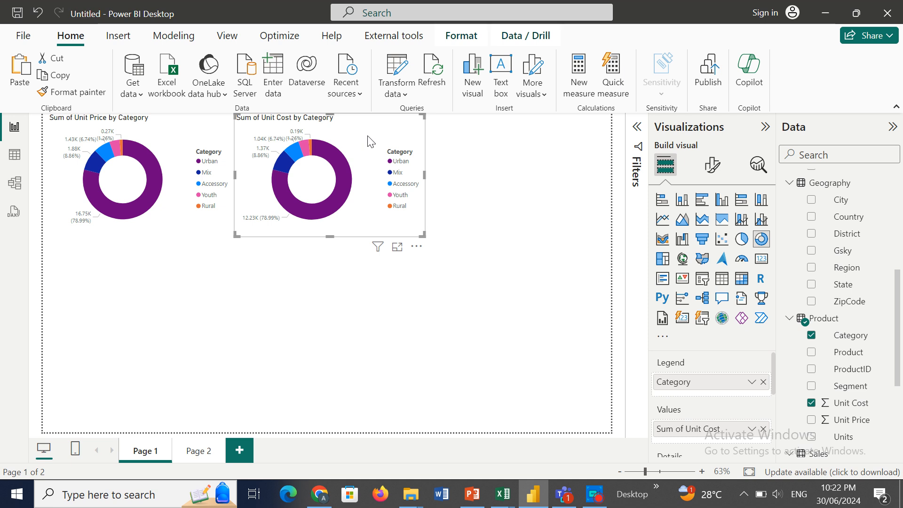
Step: Convert the Sum of Unit Cost by Category donut chart into a pie chart
{"action": "left_click", "coordinate": [742, 240]}
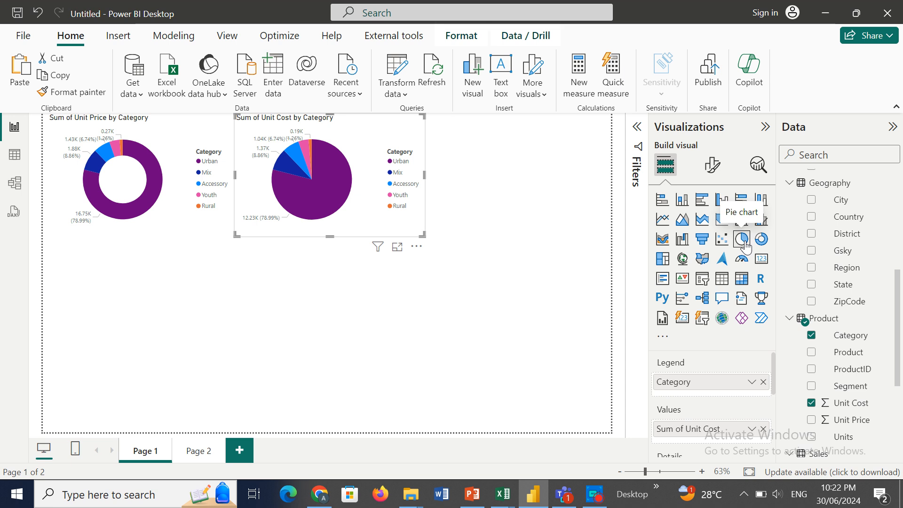
Step: Duplicate the Sum of Unit Cost by Category pie chart and place the copy against the page's upper-right corner
{"action": "left_click", "coordinate": [56, 75]}
{"action": "left_click", "coordinate": [18, 71]}
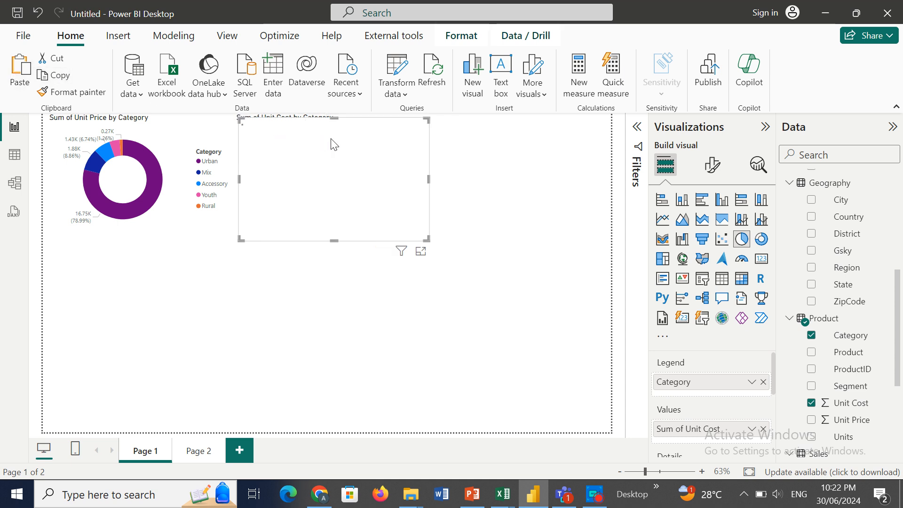
{"action": "left_click_drag", "start_coordinate": [389, 137], "coordinate": [569, 130]}
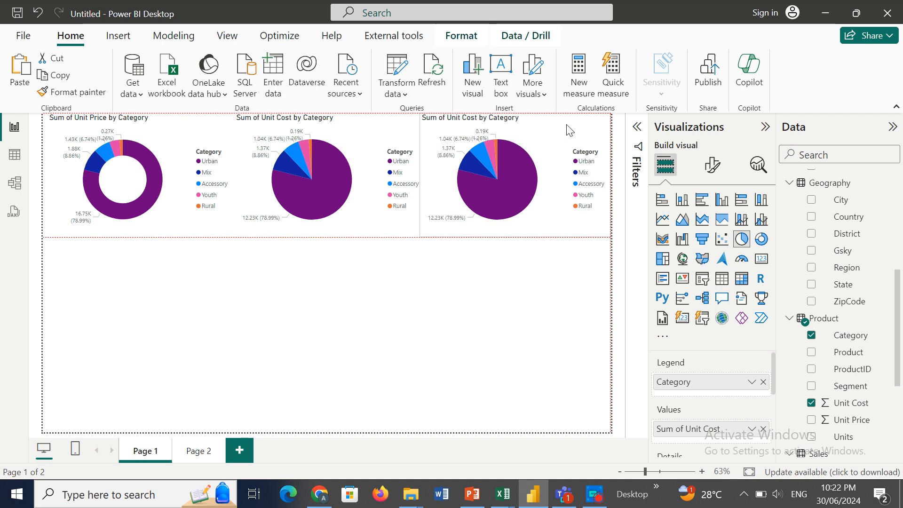
Step: Narrow the middle Unit Cost pie chart slightly so it ends where the duplicate pie chart begins
{"action": "left_click", "coordinate": [408, 155]}
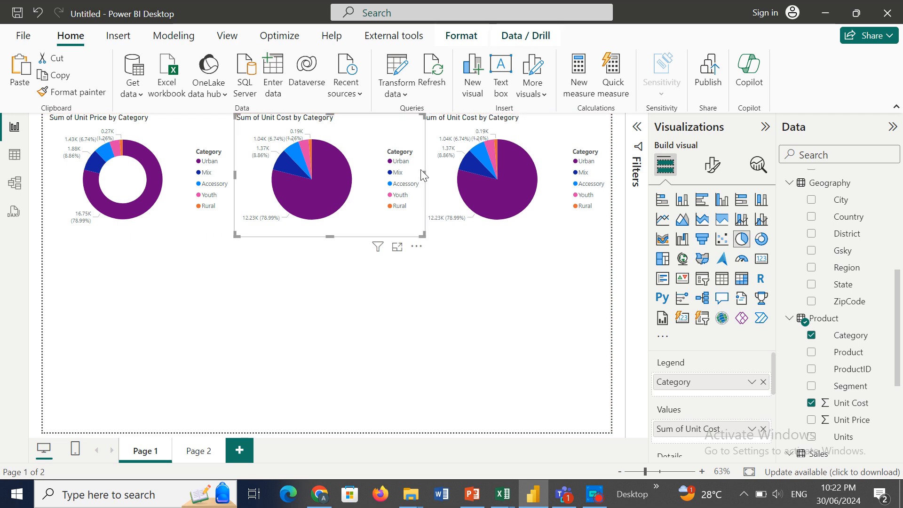
{"action": "left_click_drag", "start_coordinate": [425, 174], "coordinate": [419, 177]}
{"action": "left_click", "coordinate": [429, 178]}
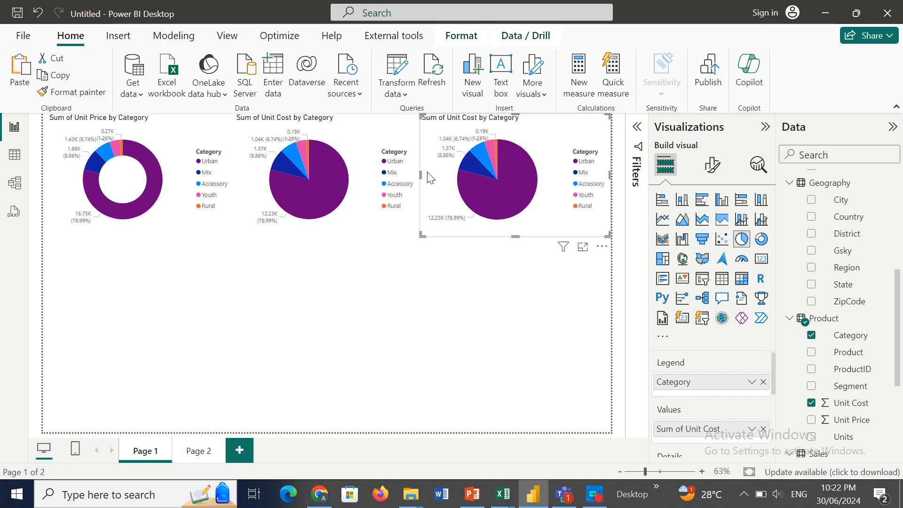
{"action": "mouse_move", "coordinate": [420, 175]}
{"action": "left_mouse_down"}
{"action": "mouse_move", "coordinate": [442, 172]}
{"action": "mouse_move", "coordinate": [413, 175]}
{"action": "mouse_move", "coordinate": [421, 174]}
{"action": "left_mouse_up"}
{"action": "left_click_drag", "start_coordinate": [515, 234], "coordinate": [515, 233]}
Step: Write a new measure with the formula TotalSales = SUM('Product'[Unit Price])
{"action": "left_click", "coordinate": [182, 36]}
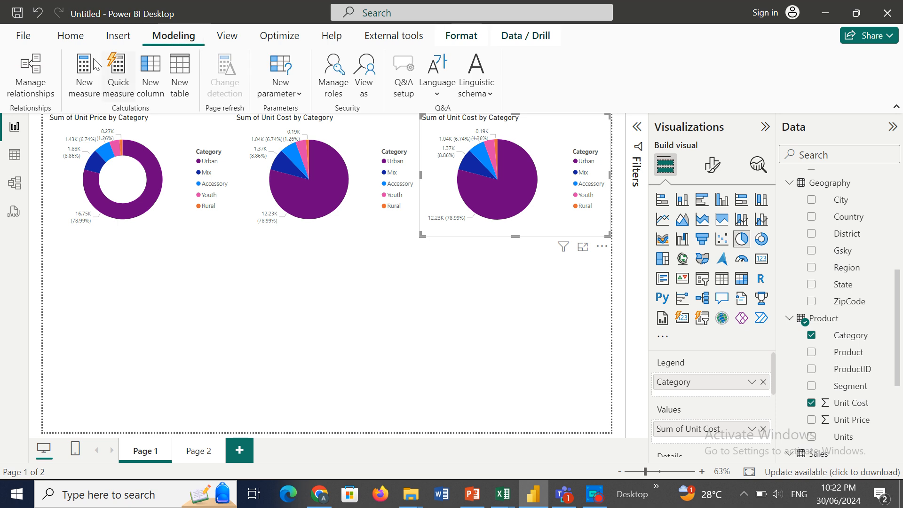
{"action": "left_click", "coordinate": [84, 81]}
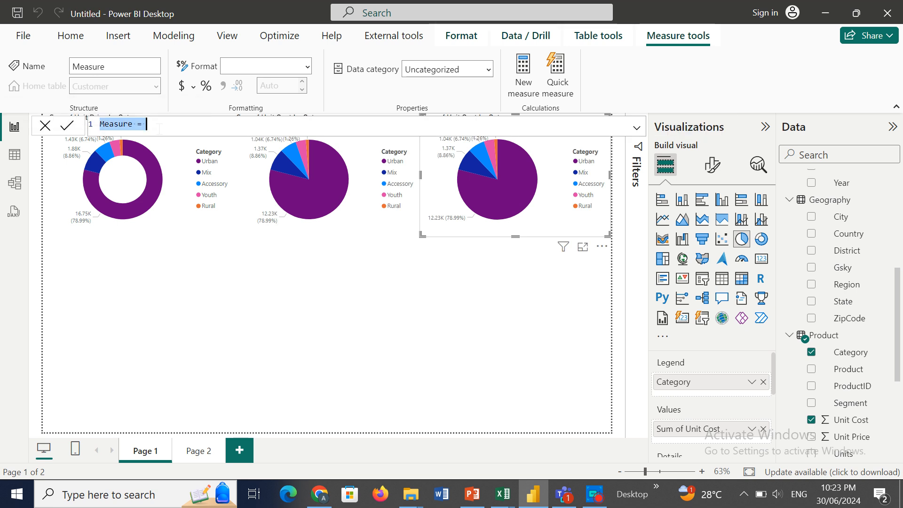
{"action": "type", "text": "Tota"}
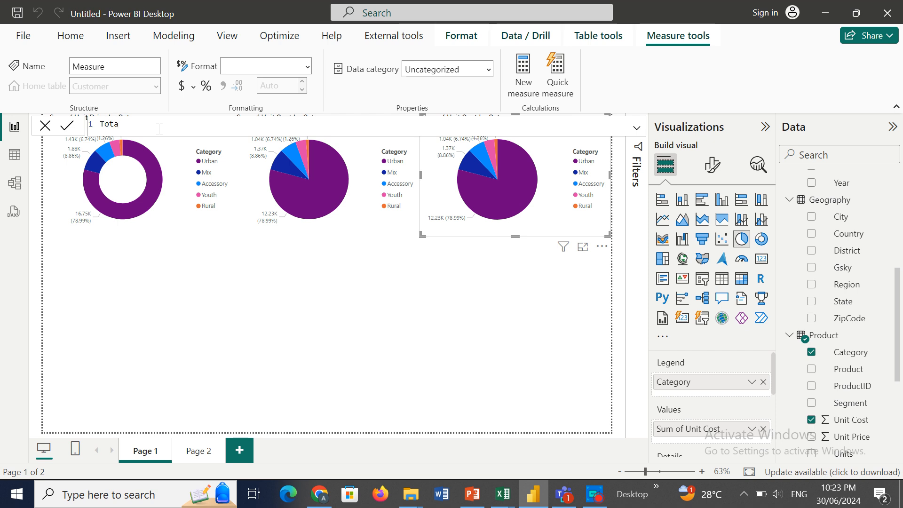
{"action": "type", "text": "lSales = SUM"}
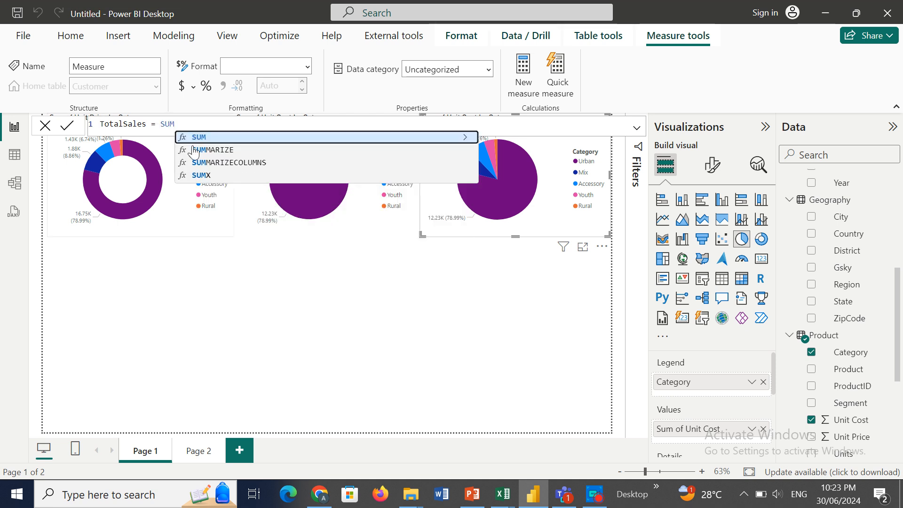
{"action": "left_click", "coordinate": [205, 140]}
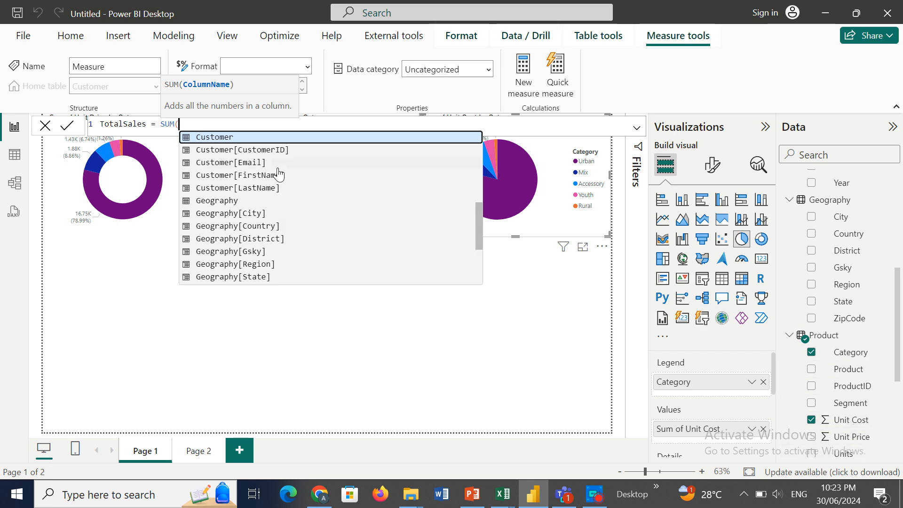
{"action": "type", "text": "PRO"}
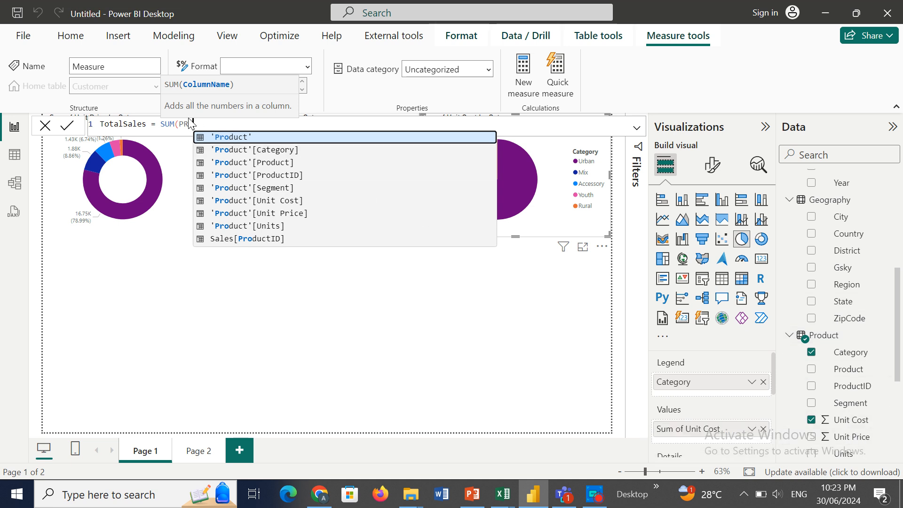
{"action": "left_click", "coordinate": [271, 213]}
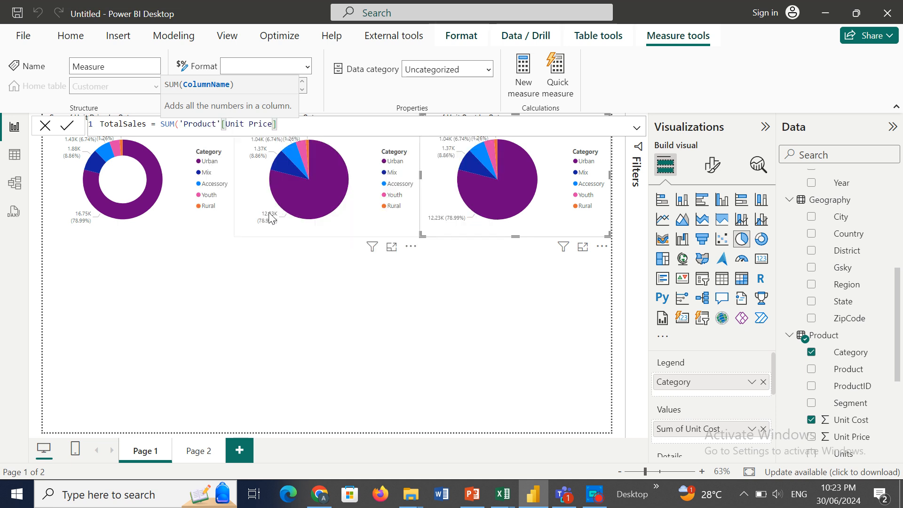
{"action": "type", "text": ")"}
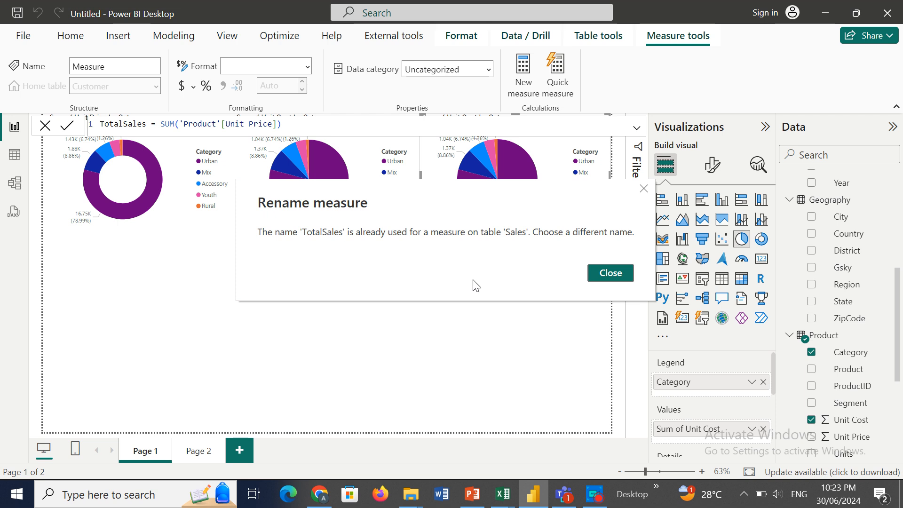
Step: Change the measure's name to TotalSale in its formula, commit it and close the formula editor
{"action": "left_click", "coordinate": [604, 271]}
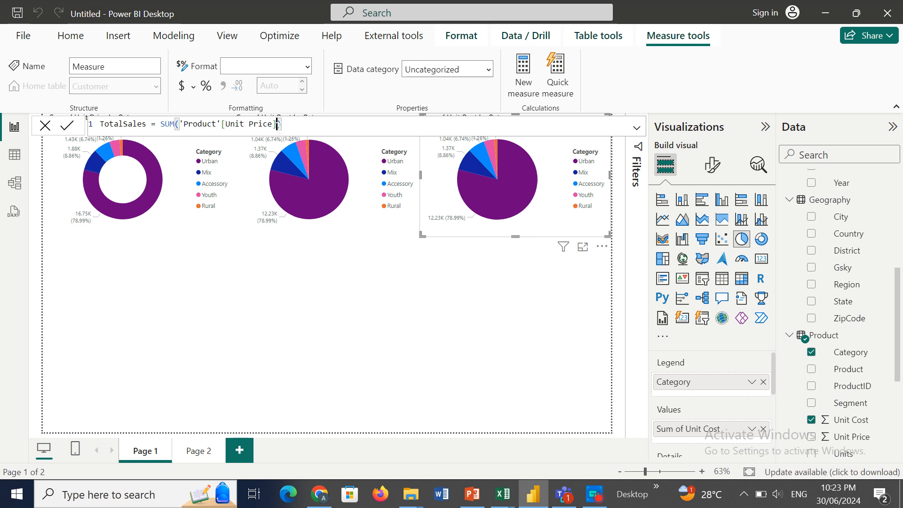
{"action": "left_click", "coordinate": [146, 124]}
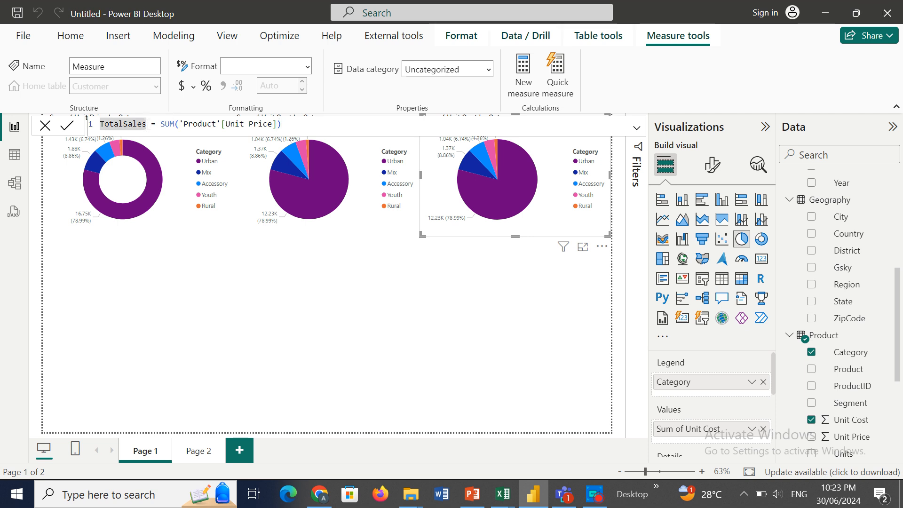
{"action": "key", "text": "BackSpace"}
{"action": "key", "text": "Return"}
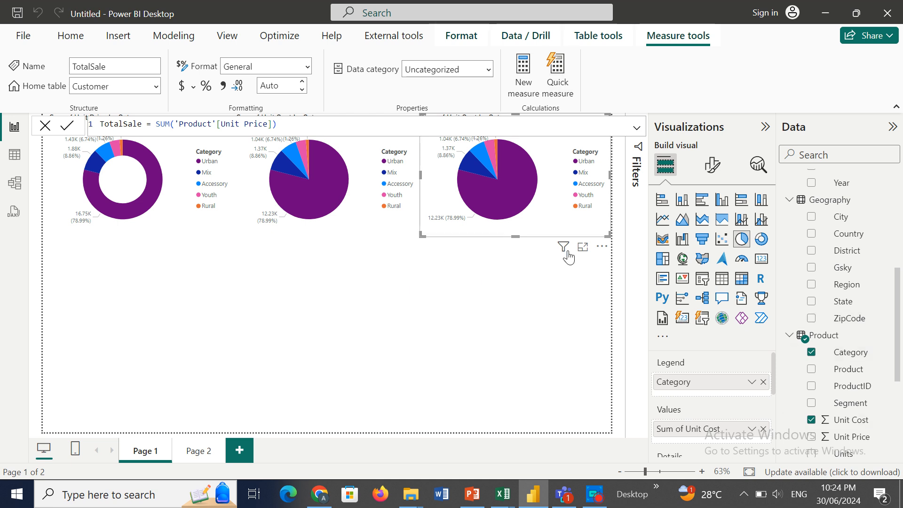
{"action": "left_click", "coordinate": [502, 332]}
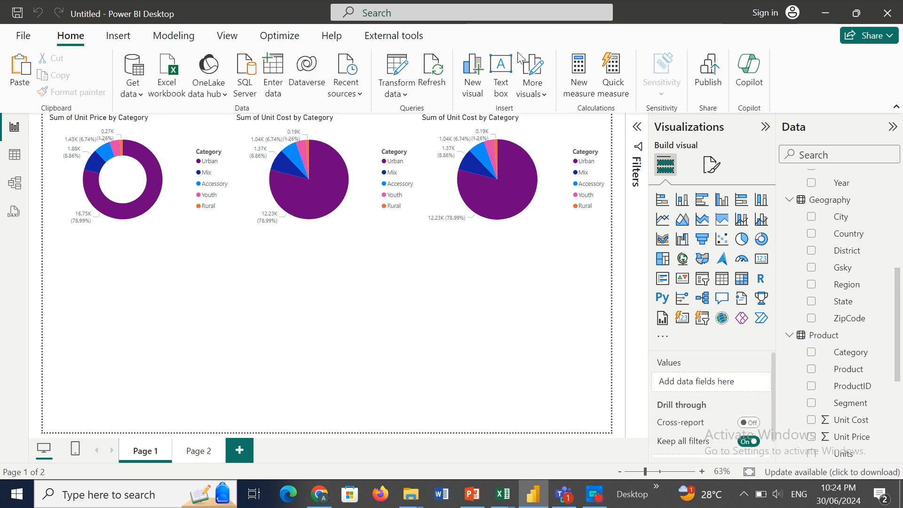
Step: Write another new measure with the formula TotalCost = SUM('Product'[Unit Cost]) and submit it
{"action": "left_click", "coordinate": [166, 34]}
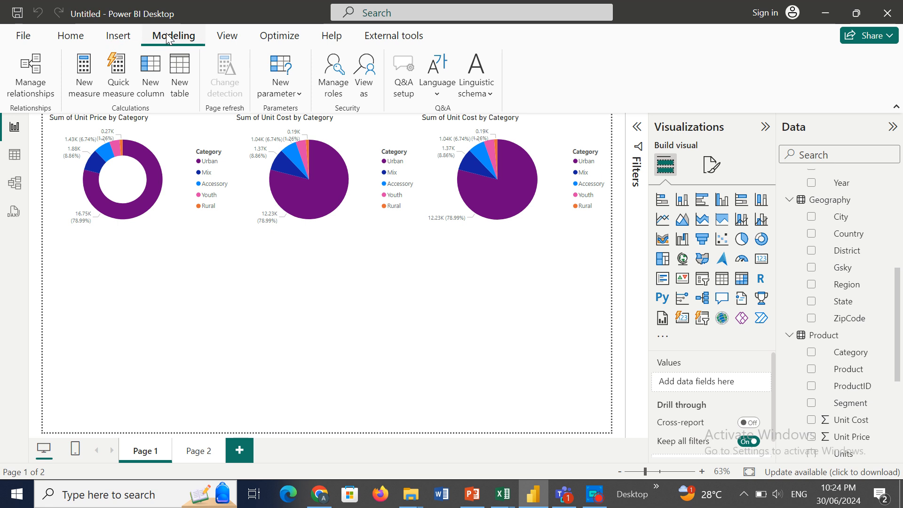
{"action": "left_click", "coordinate": [88, 71]}
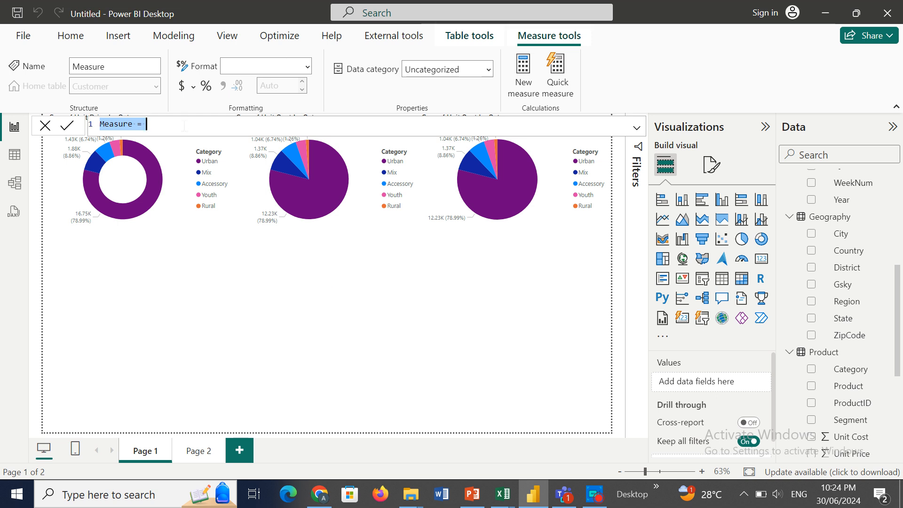
{"action": "type", "text": "Total"}
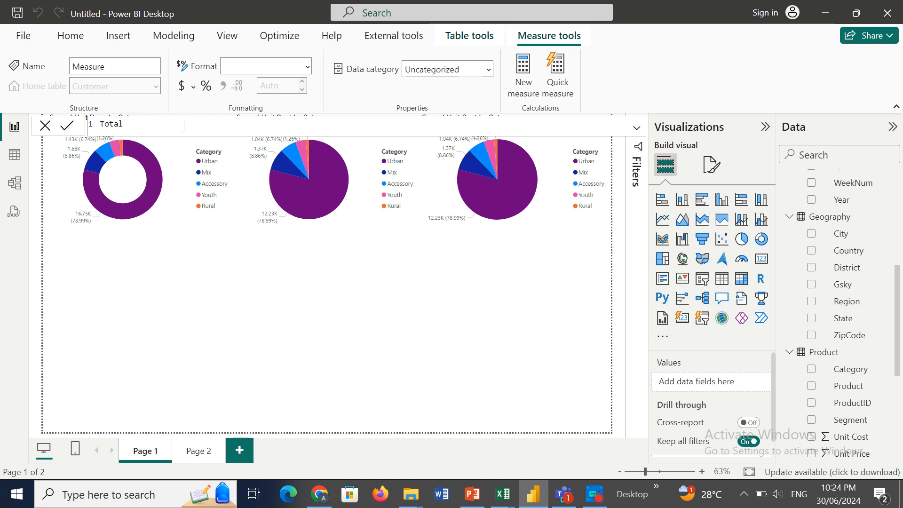
{"action": "type", "text": "Cost = sum"}
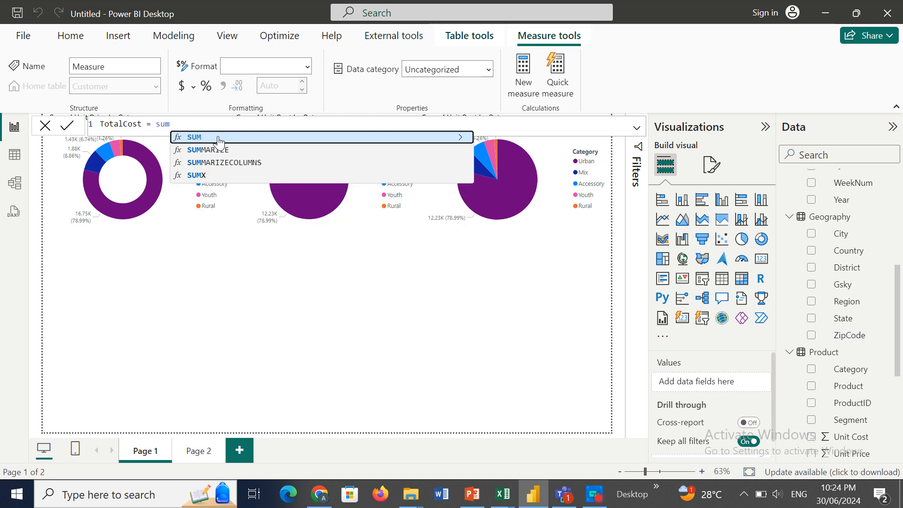
{"action": "left_click", "coordinate": [219, 137]}
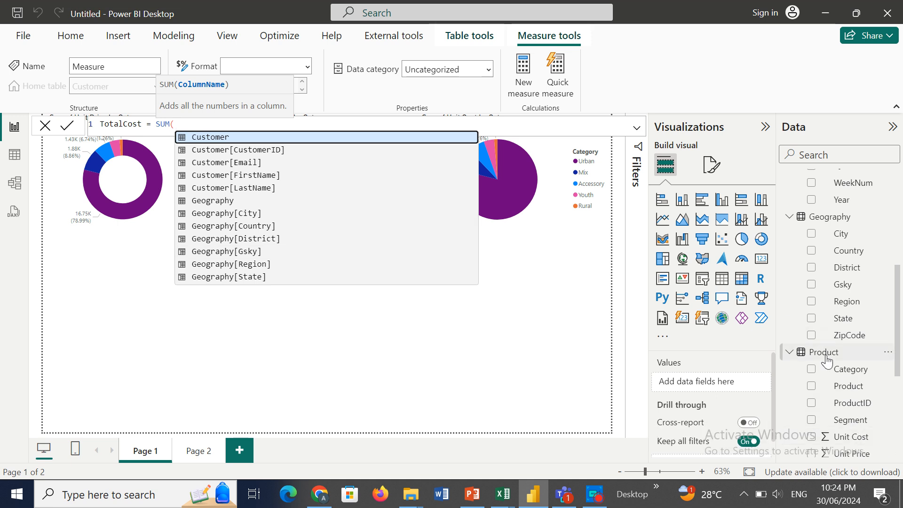
{"action": "type", "text": "pro"}
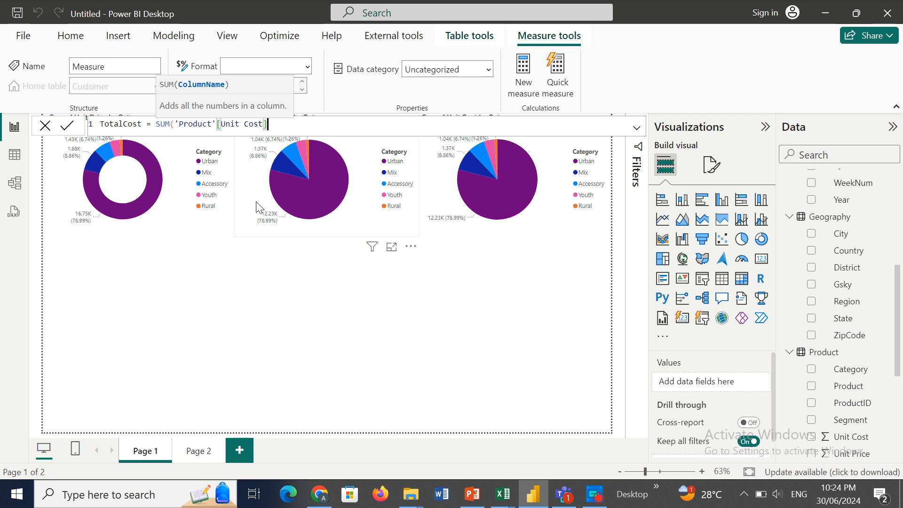
{"action": "left_click", "coordinate": [257, 201]}
{"action": "type", "text": ")"}
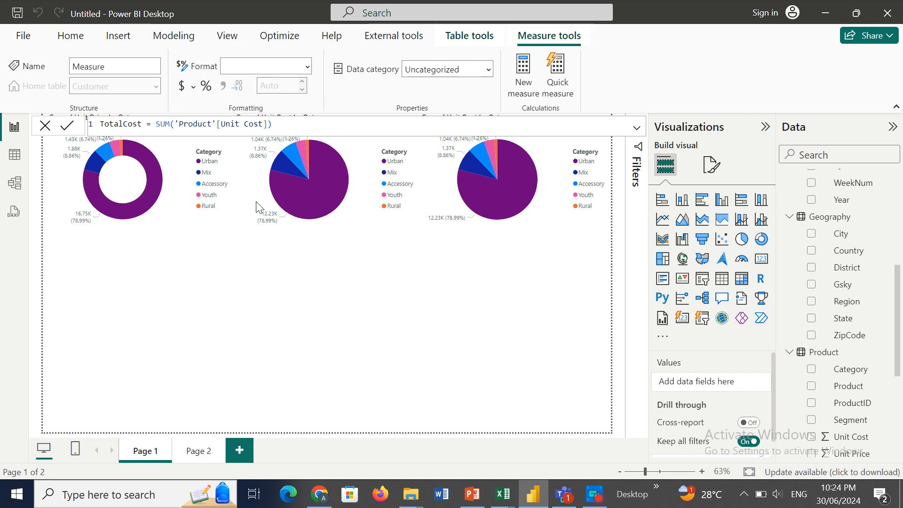
{"action": "key", "text": "Return"}
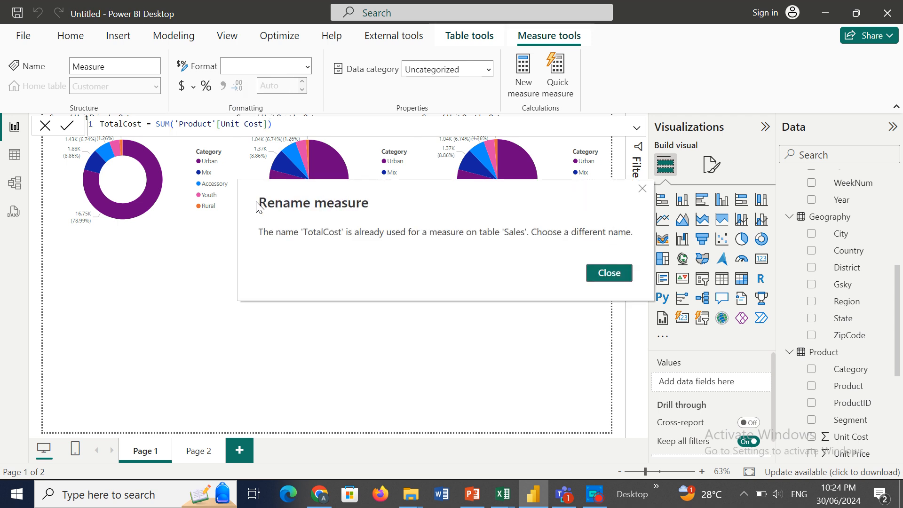
Step: Change the Unit Cost measure's name to TotalCosts in its formula
{"action": "left_click", "coordinate": [619, 271]}
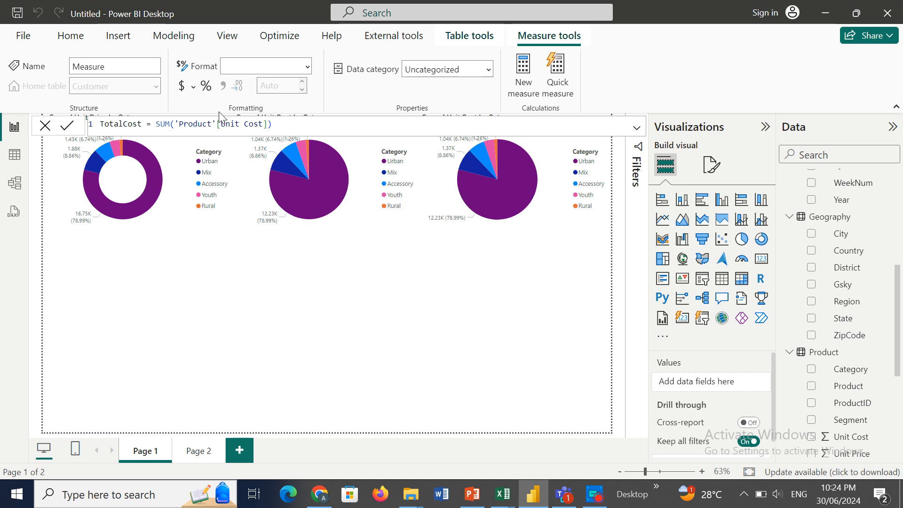
{"action": "double_click", "coordinate": [137, 124]}
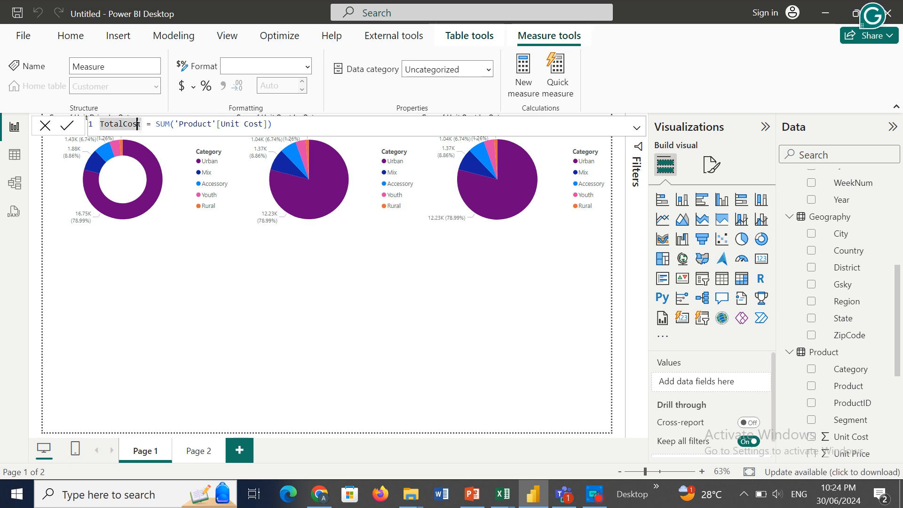
{"action": "key", "text": "Right"}
{"action": "type", "text": "s"}
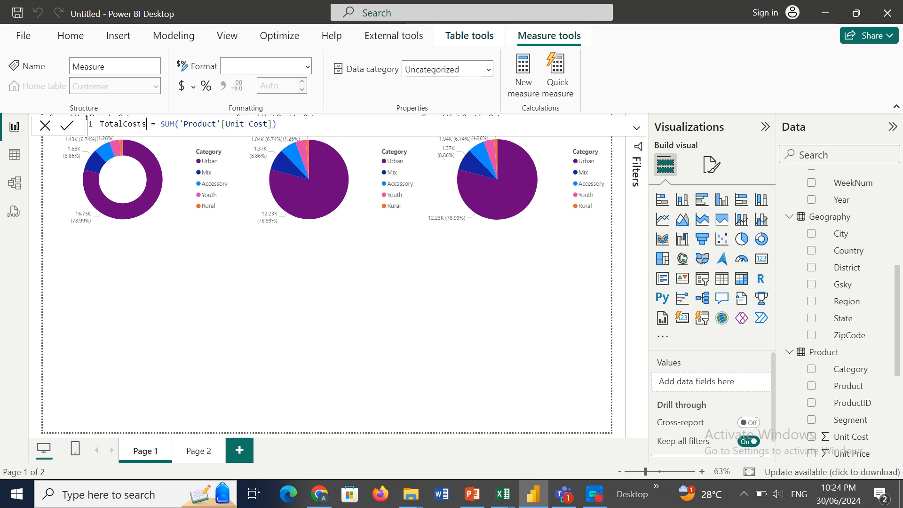
{"action": "left_click", "coordinate": [594, 501]}
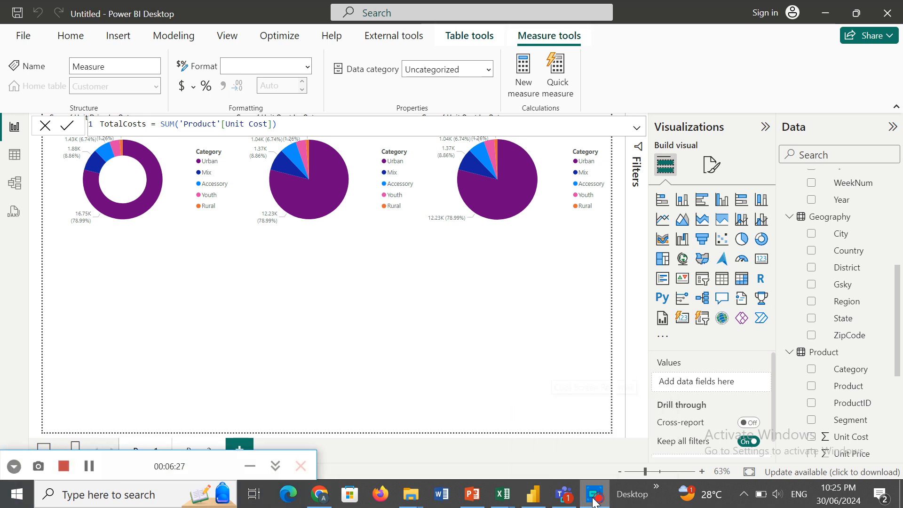
{"action": "left_click", "coordinate": [89, 466]}
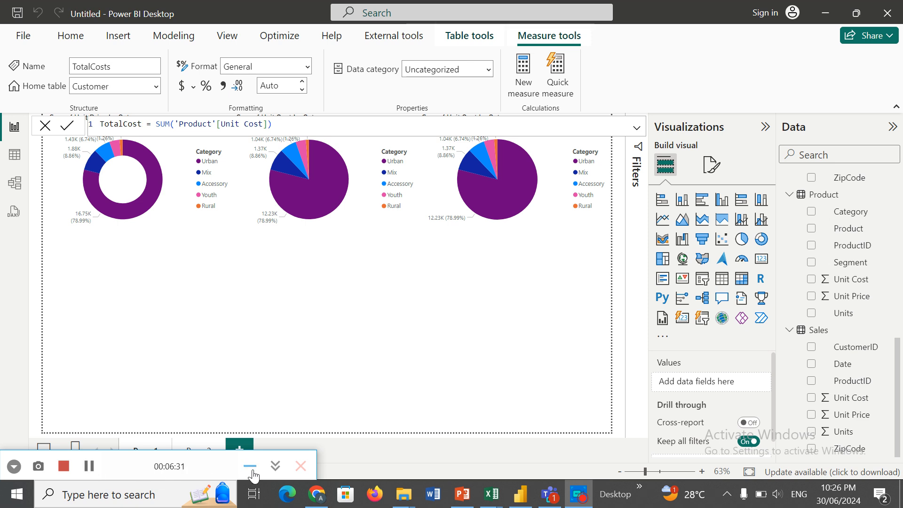
{"action": "left_click", "coordinate": [253, 471]}
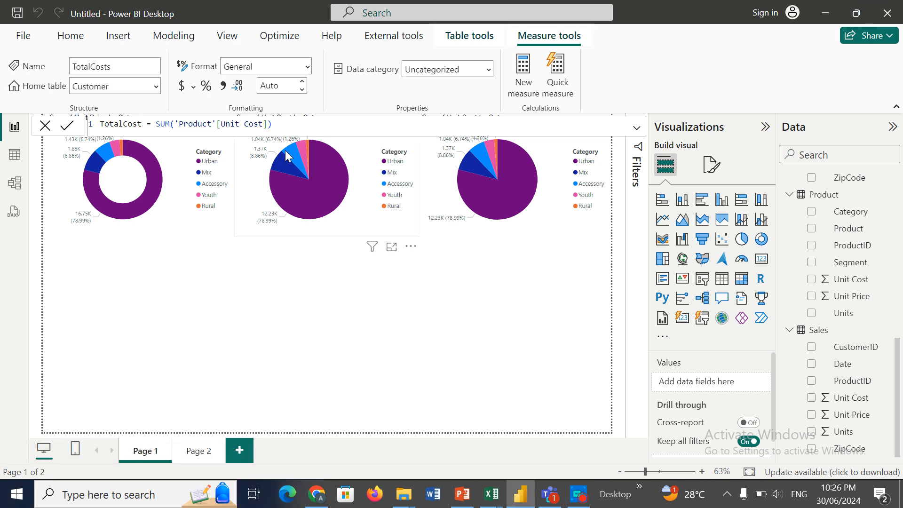
Step: Commit the Unit Cost measure under the name TotalCost
{"action": "left_click", "coordinate": [278, 124]}
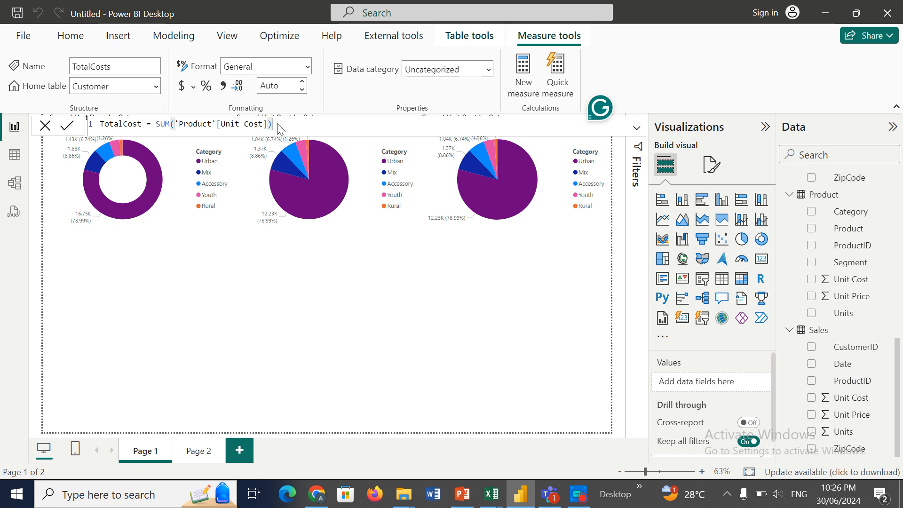
{"action": "key", "text": "Return"}
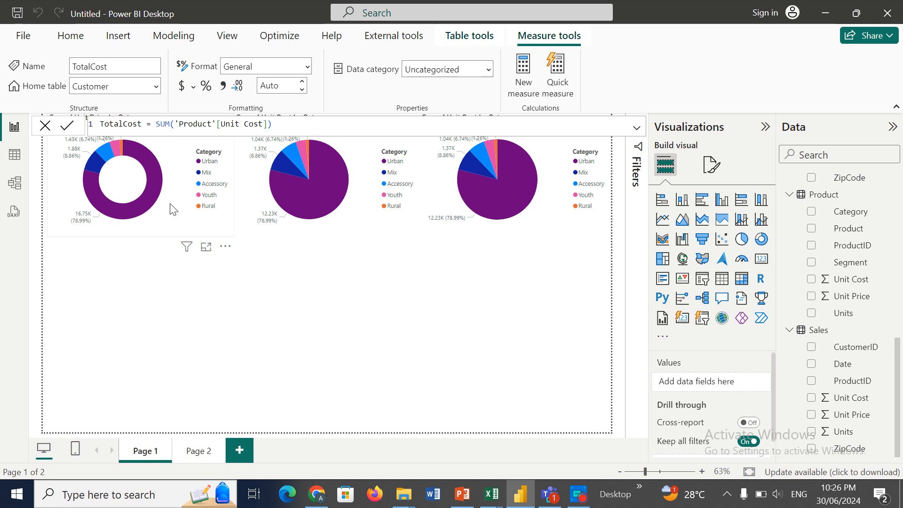
Step: Move the donut chart and both pie charts down to the middle of the page, leaving the top area free
{"action": "left_click_drag", "start_coordinate": [172, 178], "coordinate": [168, 256]}
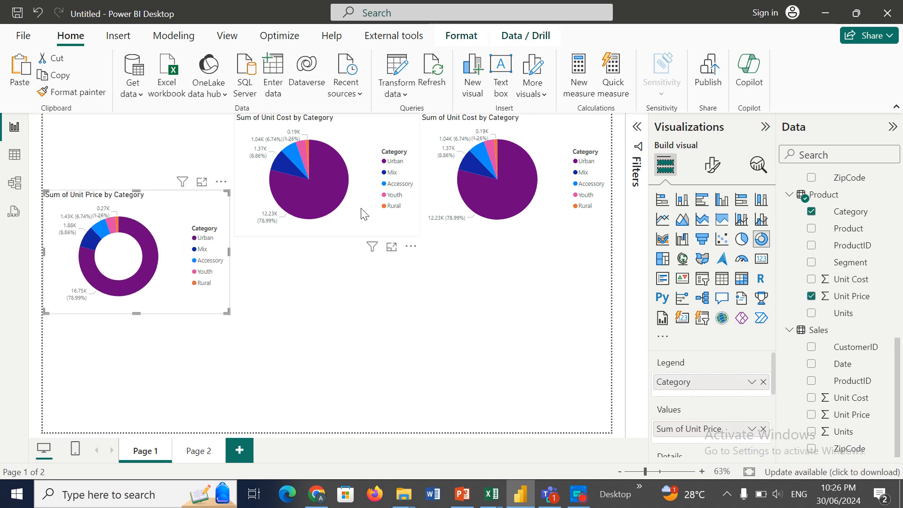
{"action": "mouse_move", "coordinate": [362, 214]}
{"action": "left_mouse_down"}
{"action": "mouse_move", "coordinate": [363, 248]}
{"action": "mouse_move", "coordinate": [370, 236]}
{"action": "mouse_move", "coordinate": [358, 230]}
{"action": "left_mouse_up"}
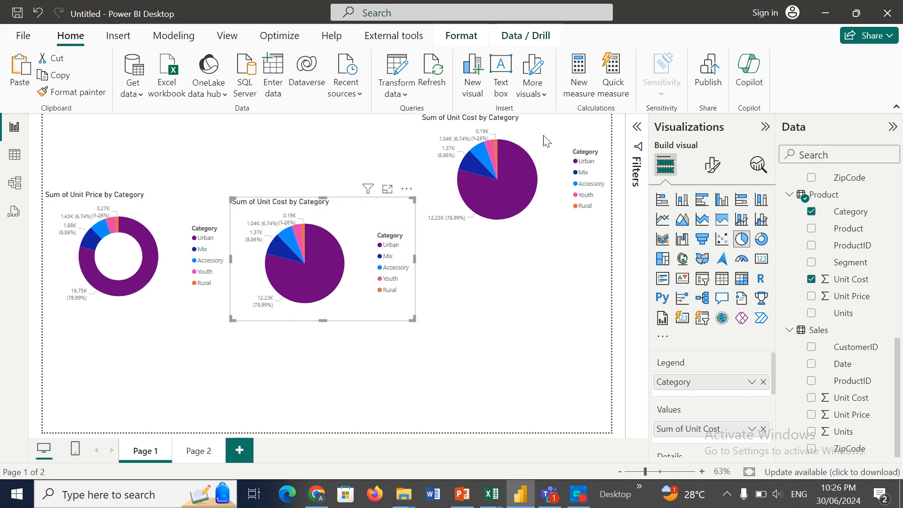
{"action": "left_click_drag", "start_coordinate": [560, 193], "coordinate": [561, 221]}
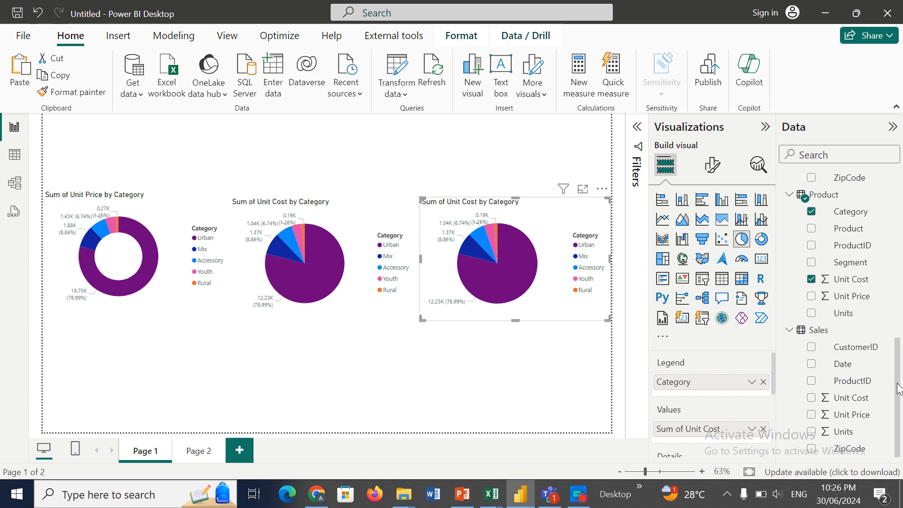
Step: Delete the TotalCost and TotalSale measures from the Customer table in the model
{"action": "left_click_drag", "start_coordinate": [898, 389], "coordinate": [886, 197]}
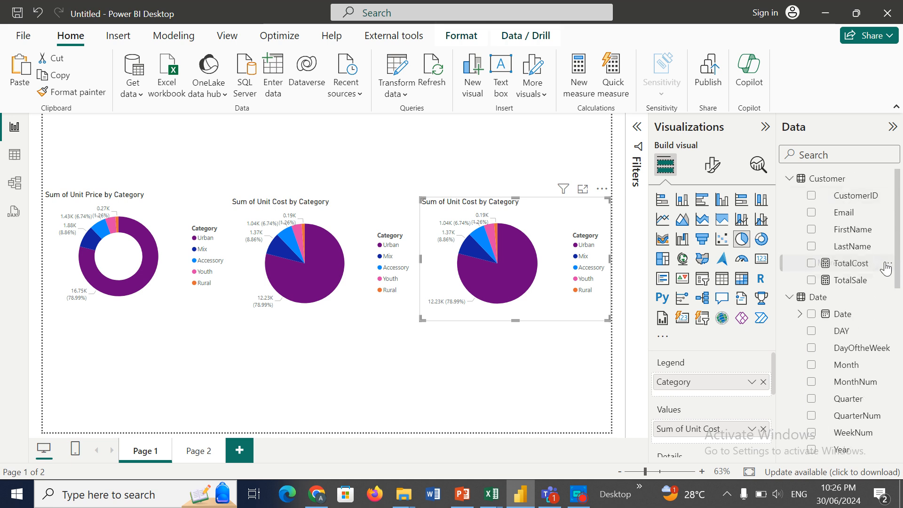
{"action": "left_click", "coordinate": [887, 265]}
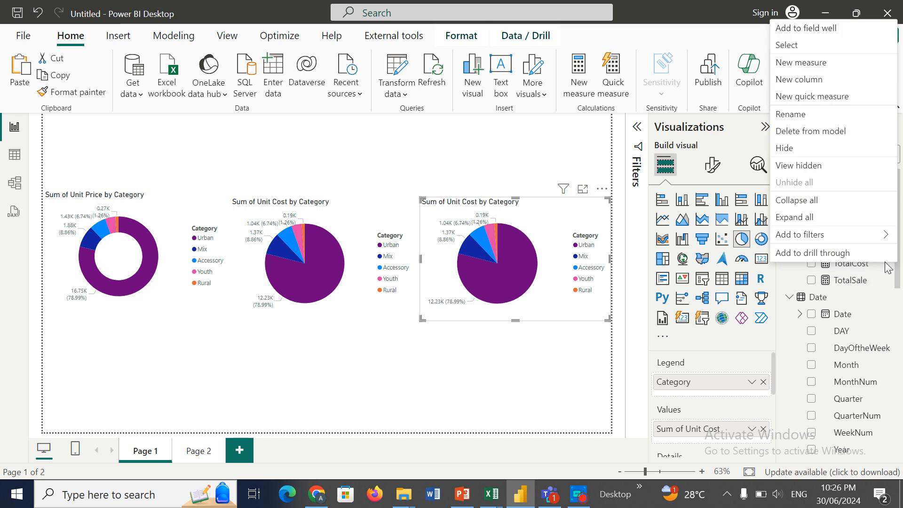
{"action": "left_click", "coordinate": [834, 131]}
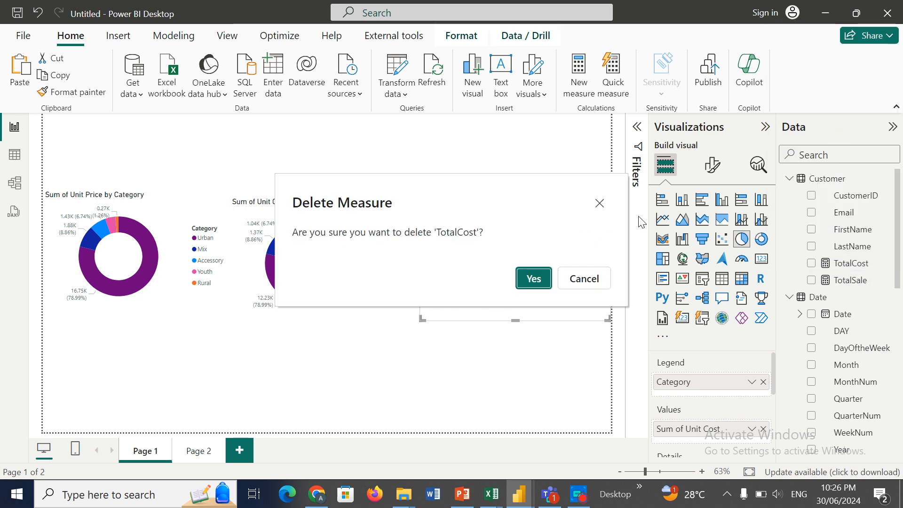
{"action": "left_click", "coordinate": [535, 277]}
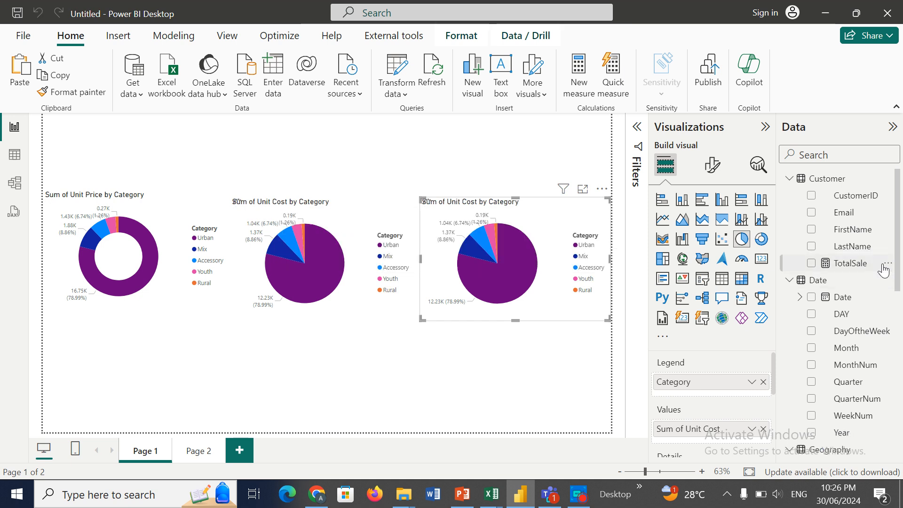
{"action": "left_click", "coordinate": [884, 263]}
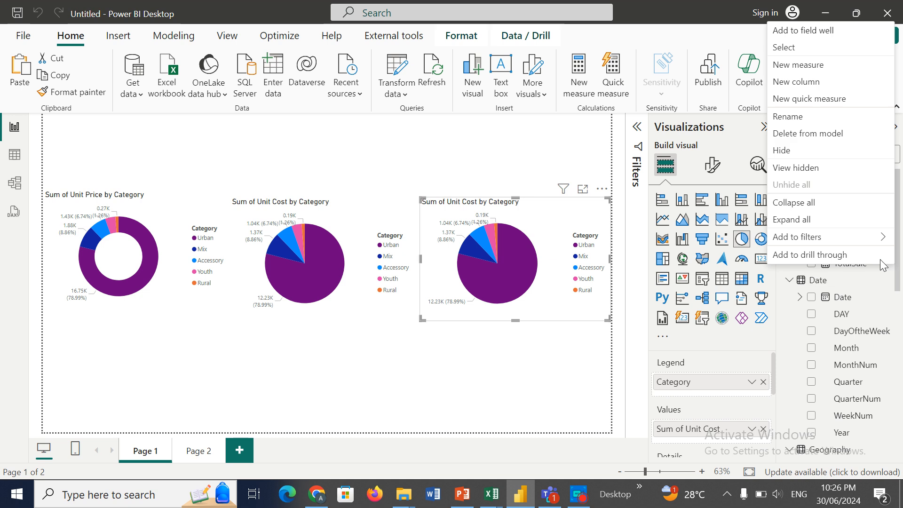
{"action": "left_click", "coordinate": [826, 135]}
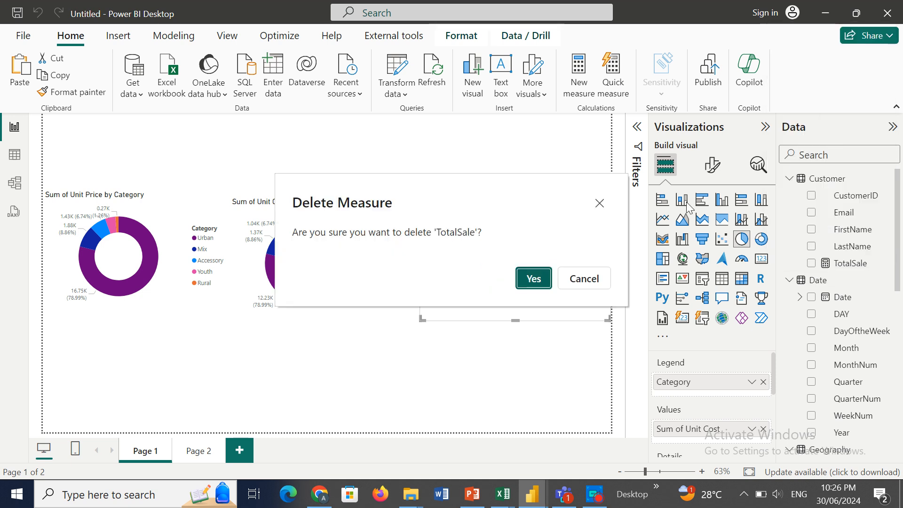
{"action": "left_click", "coordinate": [532, 278]}
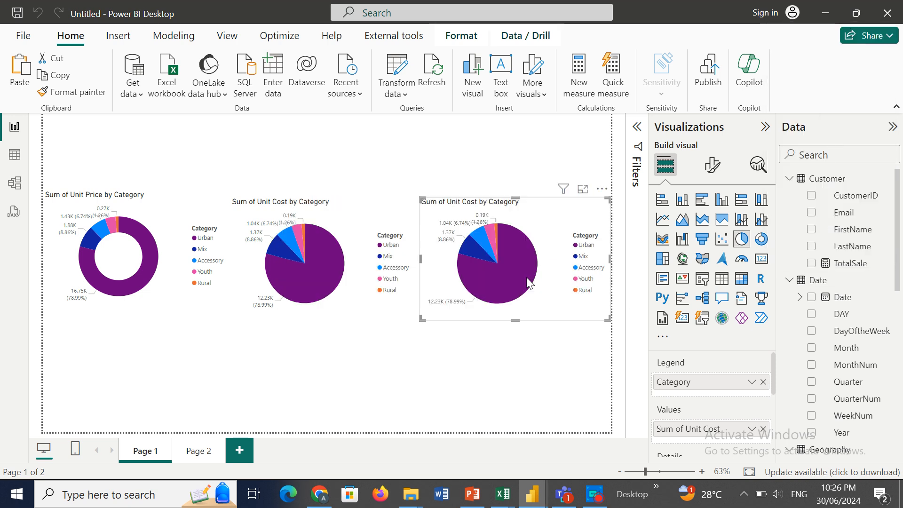
Step: Collapse the Customer, Date and Geography tables in the field list and select the Product table
{"action": "left_click", "coordinate": [789, 181]}
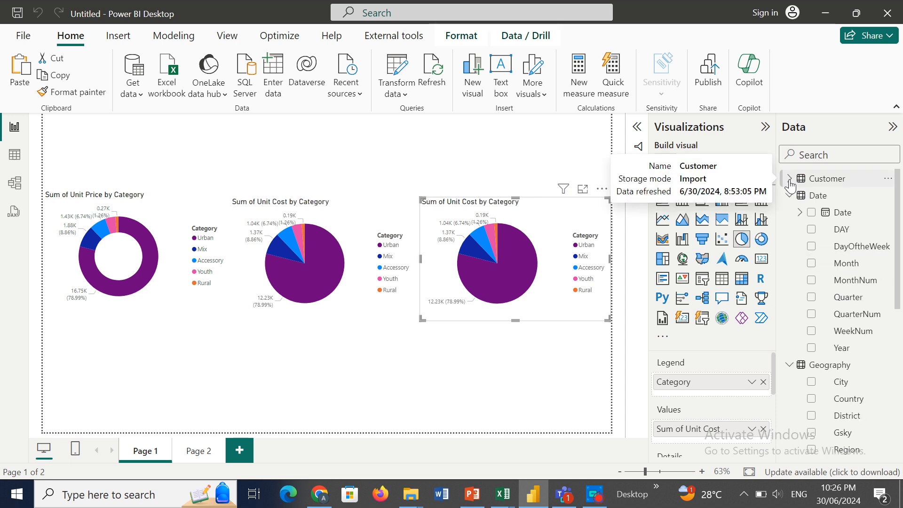
{"action": "left_click", "coordinate": [789, 196]}
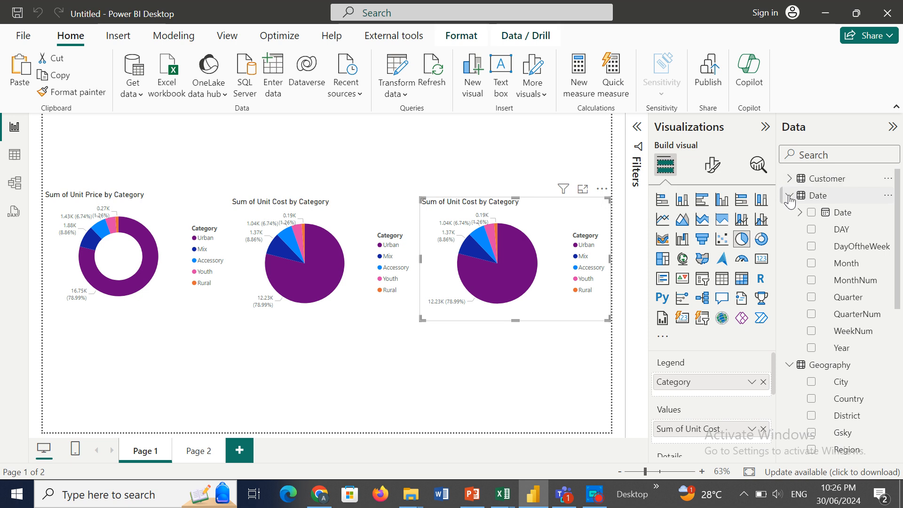
{"action": "left_click", "coordinate": [789, 212]}
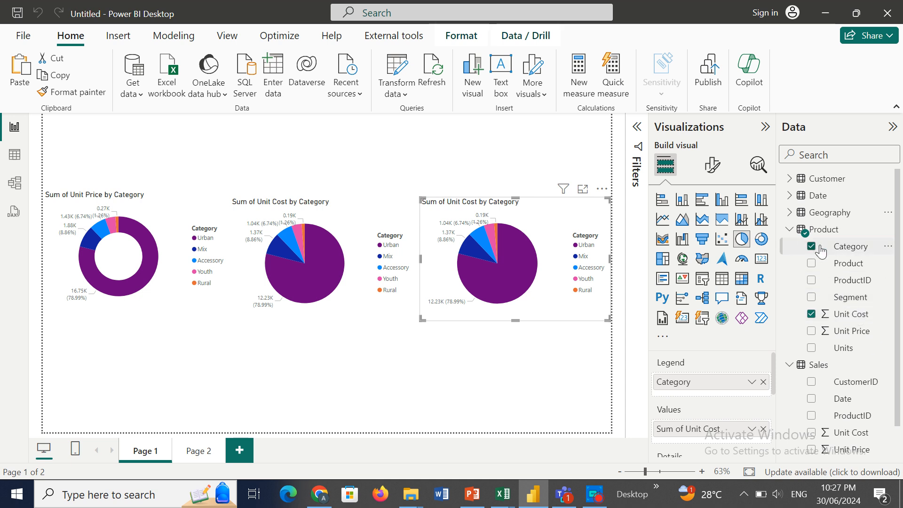
{"action": "left_click", "coordinate": [832, 231]}
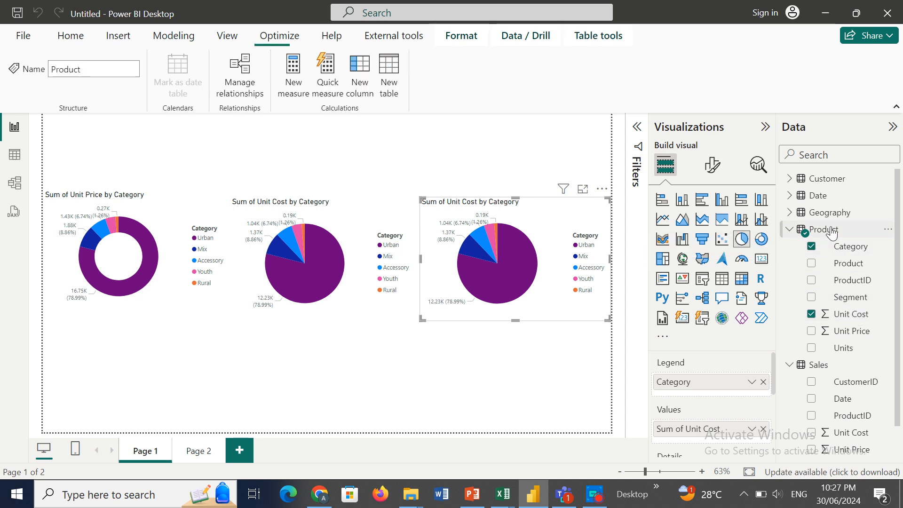
Step: Create a new measure in the Product table with the formula TotalSales = sum('Product'[Unit Price])
{"action": "left_click", "coordinate": [175, 37]}
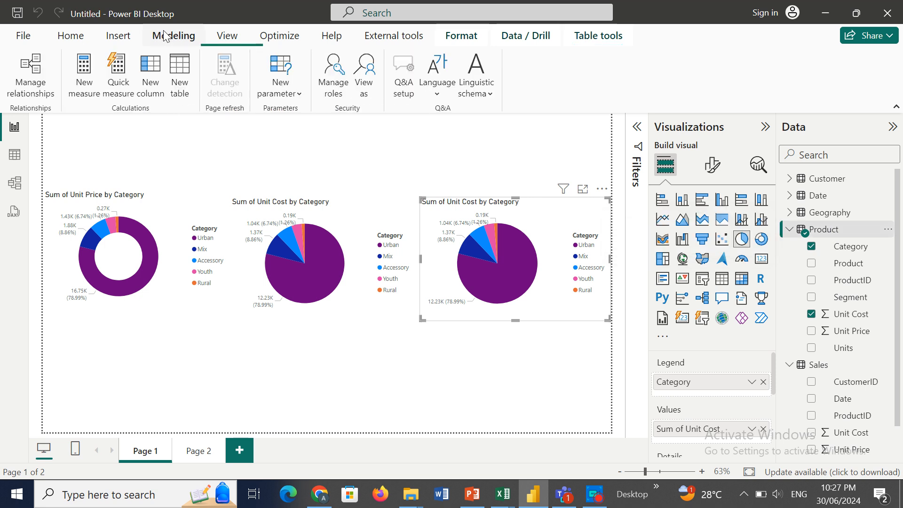
{"action": "left_click", "coordinate": [92, 77]}
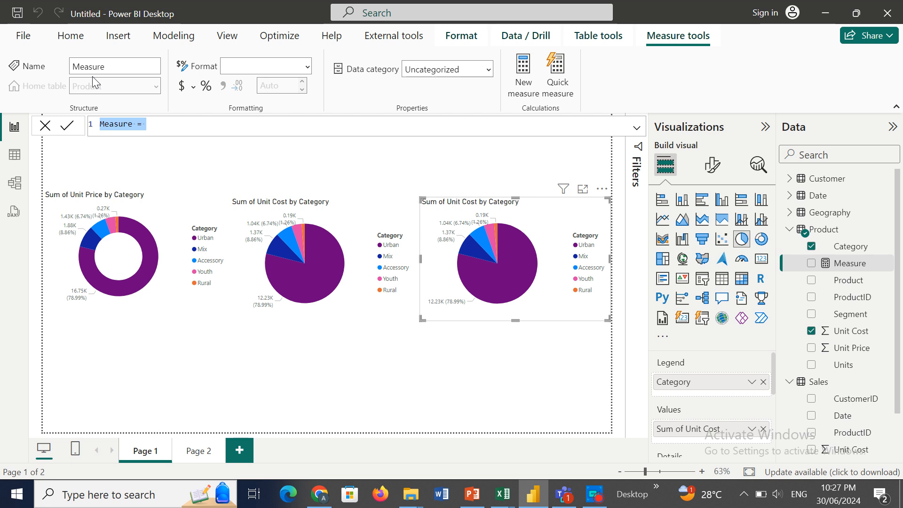
{"action": "type", "text": "T"}
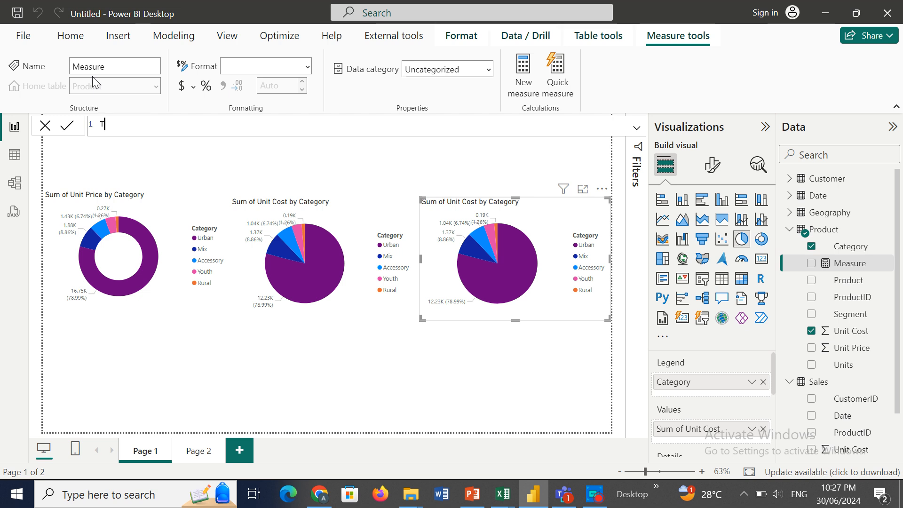
{"action": "type", "text": "otalSales "}
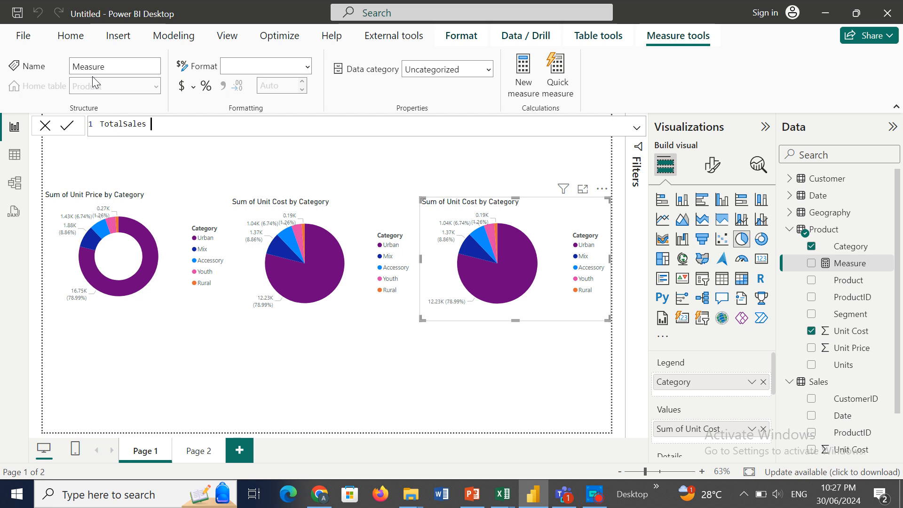
{"action": "type", "text": "= sum("}
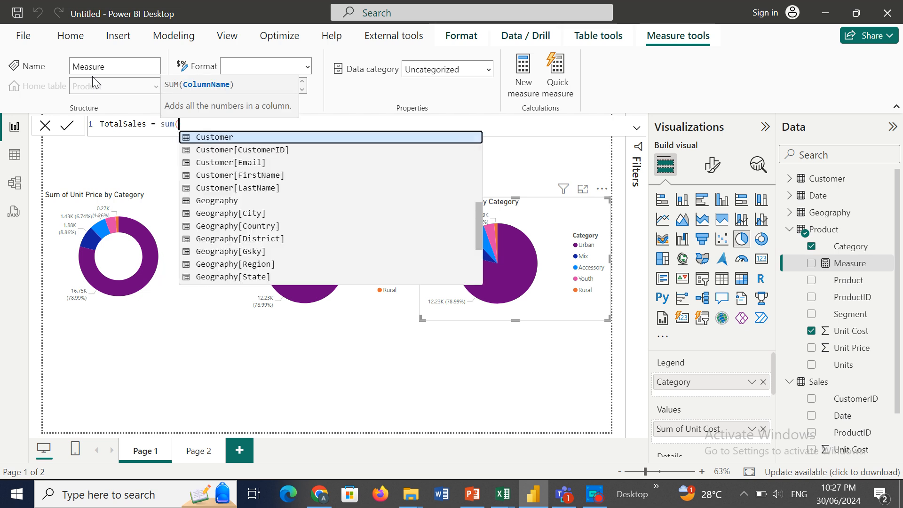
{"action": "type", "text": "pro"}
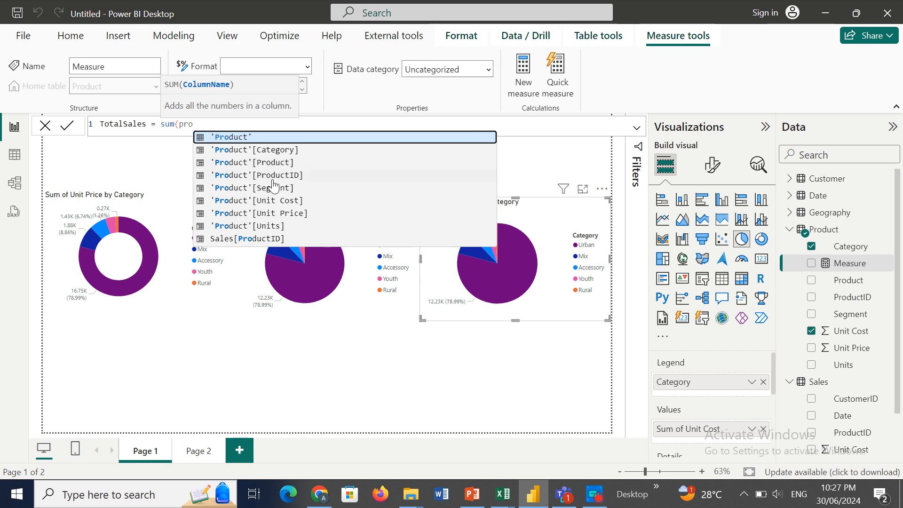
{"action": "left_click", "coordinate": [280, 215]}
{"action": "type", "text": ")"}
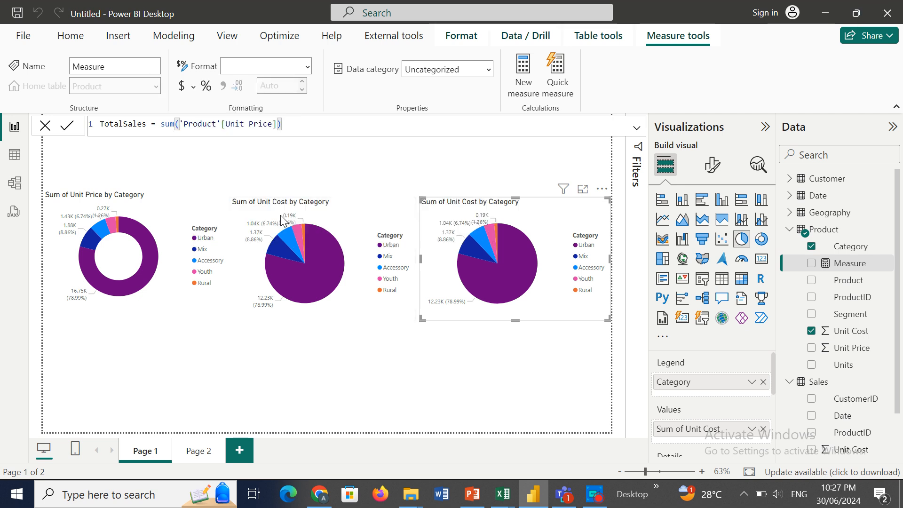
{"action": "key", "text": "Return"}
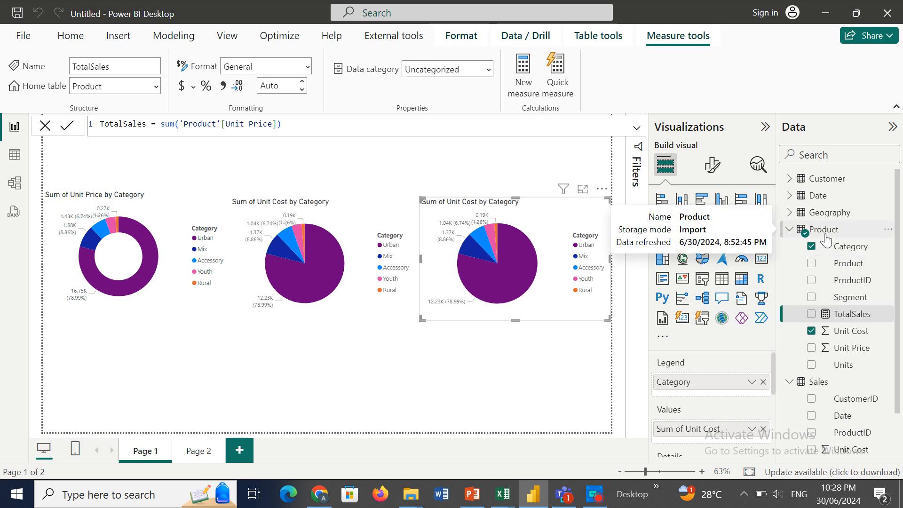
Step: Create another measure in the Product table with the formula TotalCost = SUM('Product'[Unit Cost])
{"action": "left_click", "coordinate": [845, 323]}
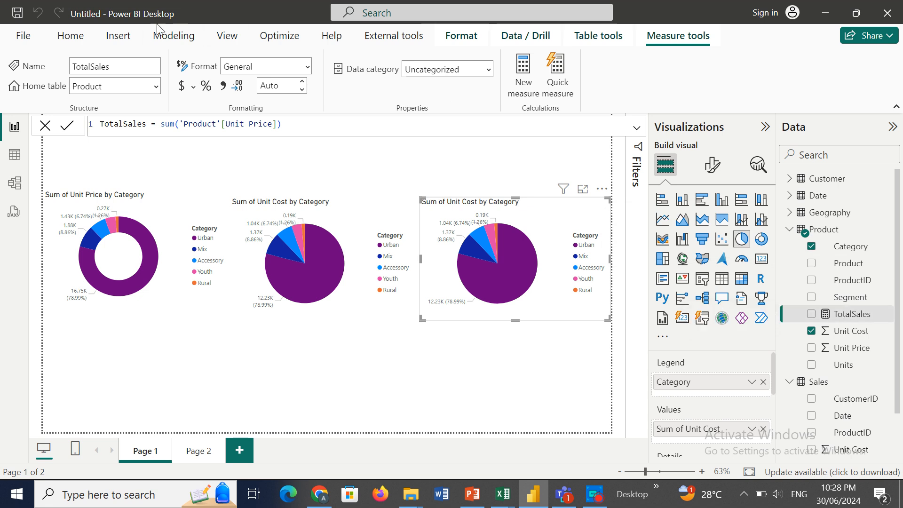
{"action": "left_click", "coordinate": [165, 38]}
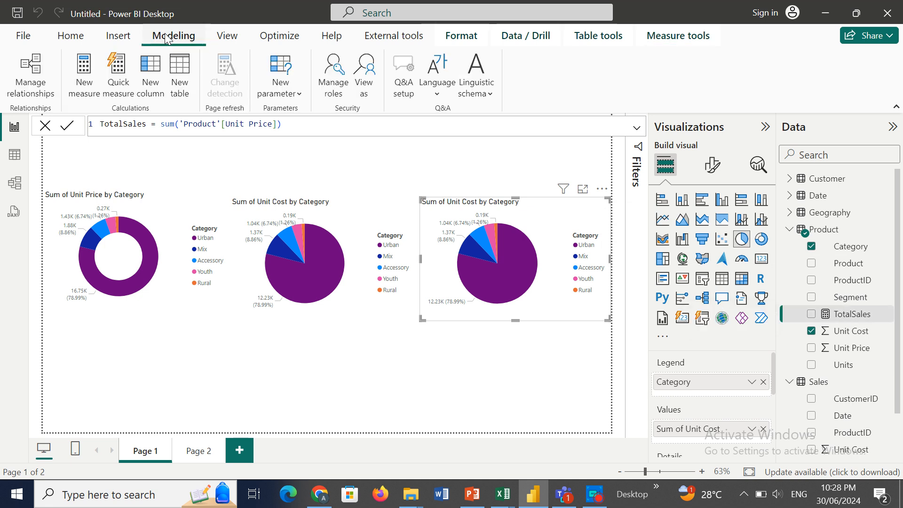
{"action": "left_click", "coordinate": [89, 87]}
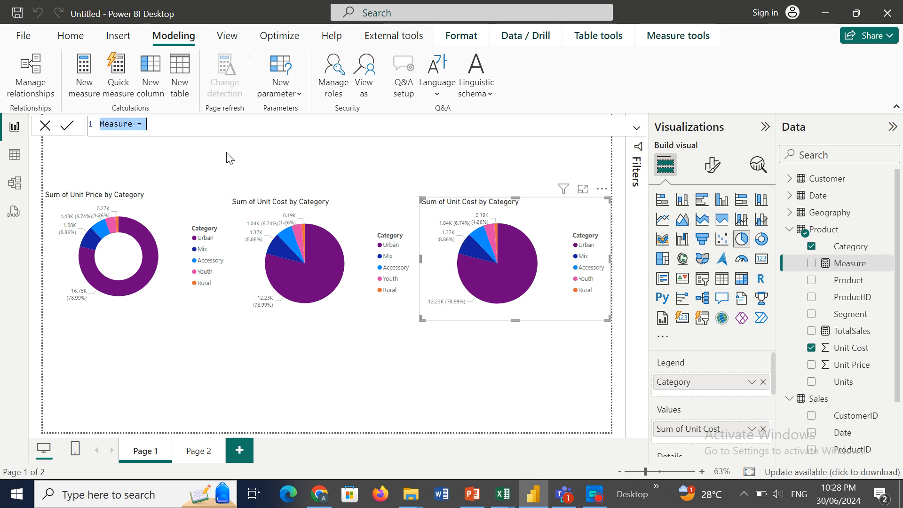
{"action": "type", "text": "To"}
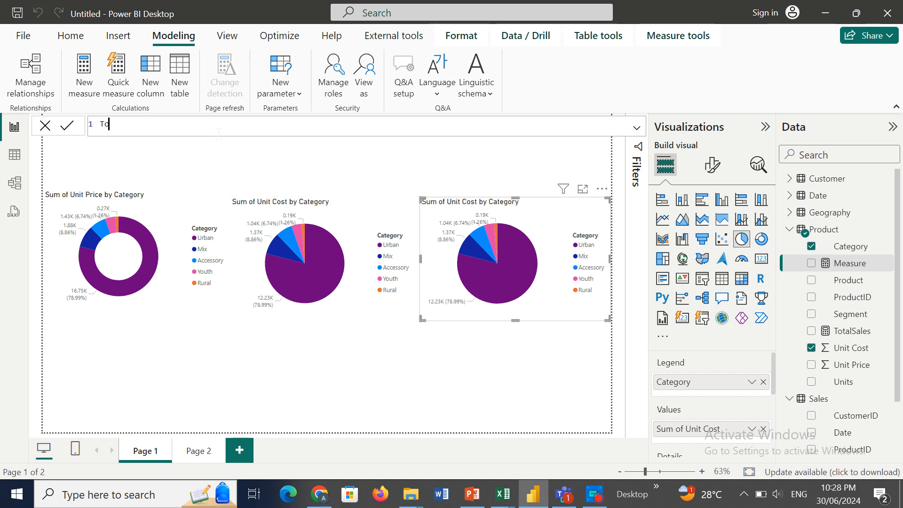
{"action": "type", "text": "talCos"}
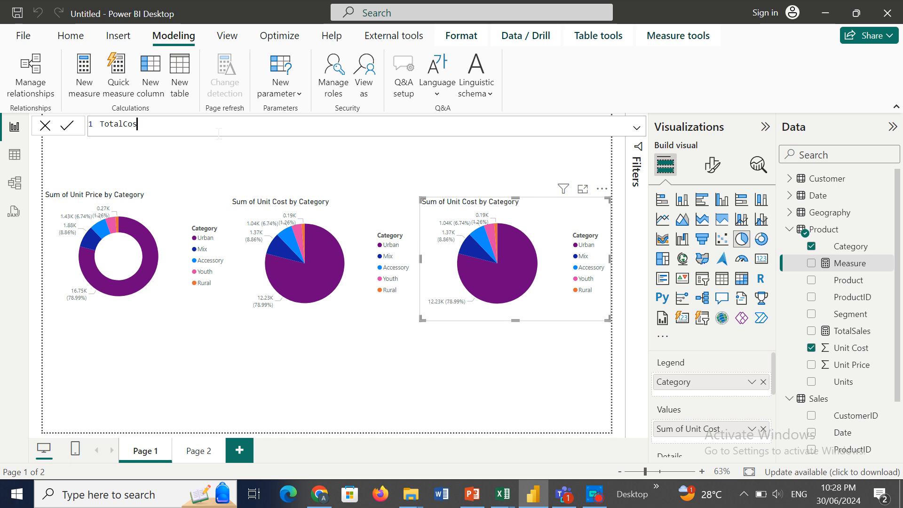
{"action": "type", "text": "t = SUM("}
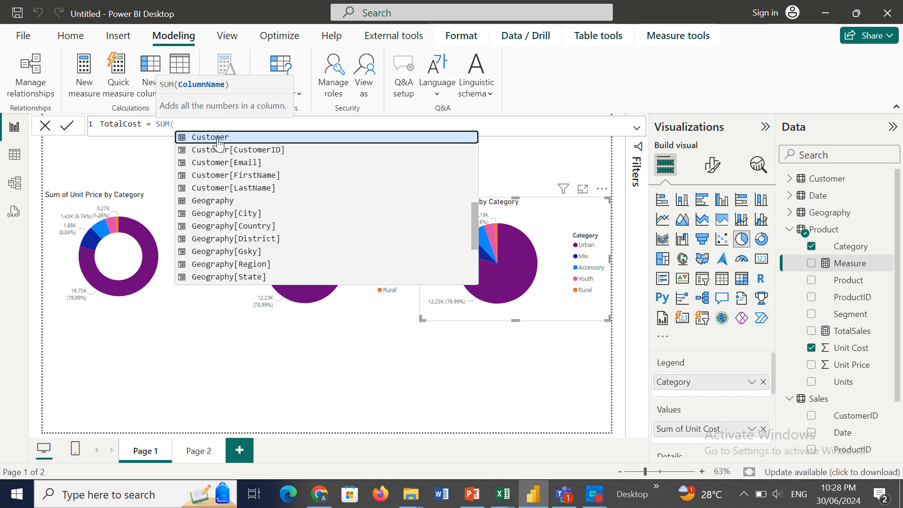
{"action": "type", "text": "pro"}
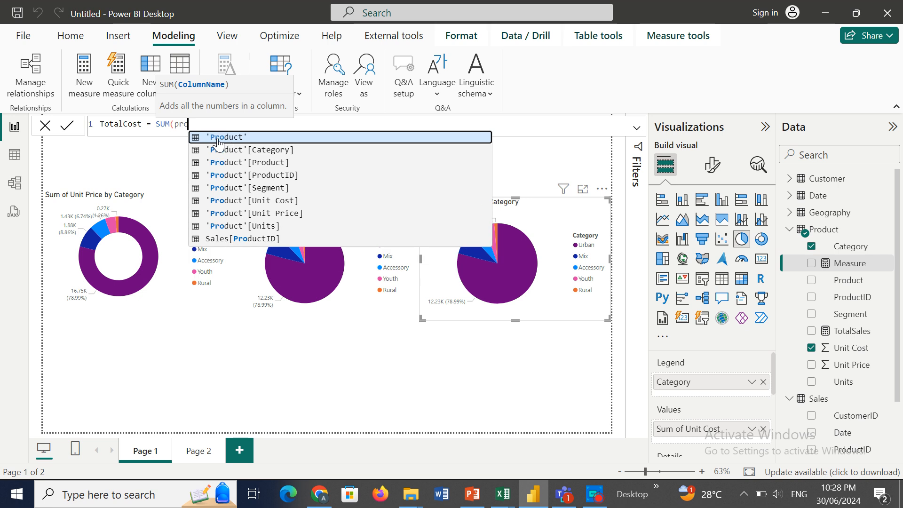
{"action": "left_click", "coordinate": [291, 204]}
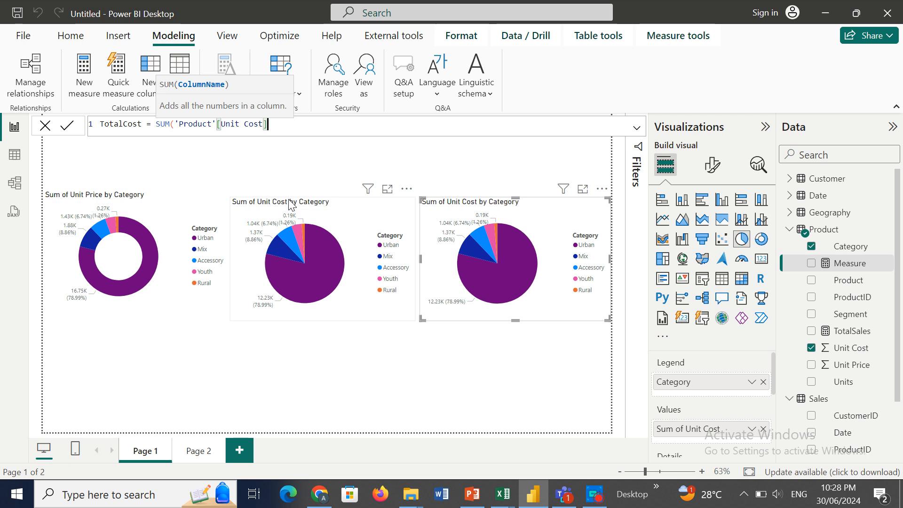
{"action": "type", "text": ")"}
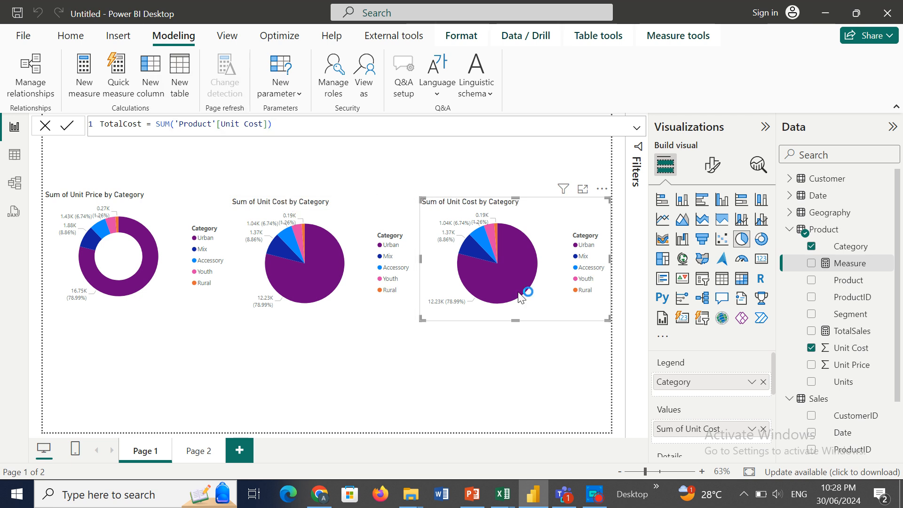
{"action": "key", "text": "Return"}
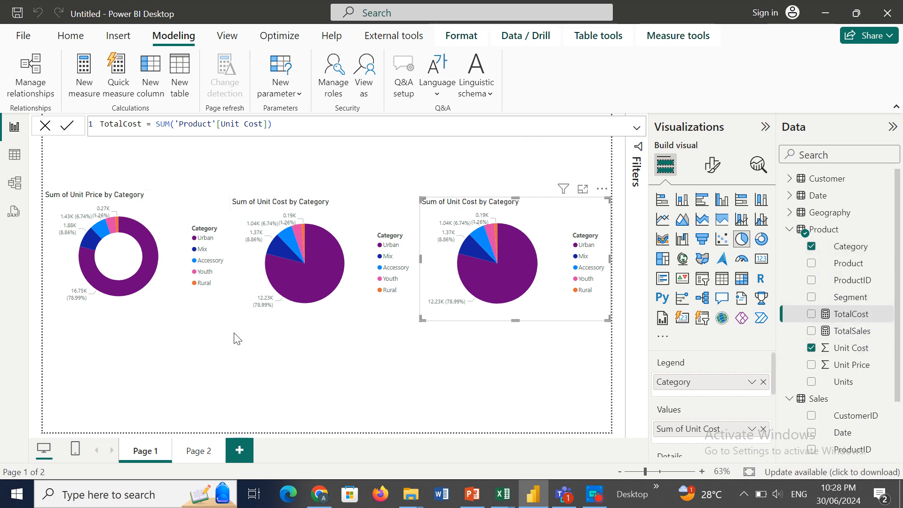
Step: Replace the donut chart's Sum of Unit Price value with the TotalCost measure
{"action": "left_click", "coordinate": [162, 301]}
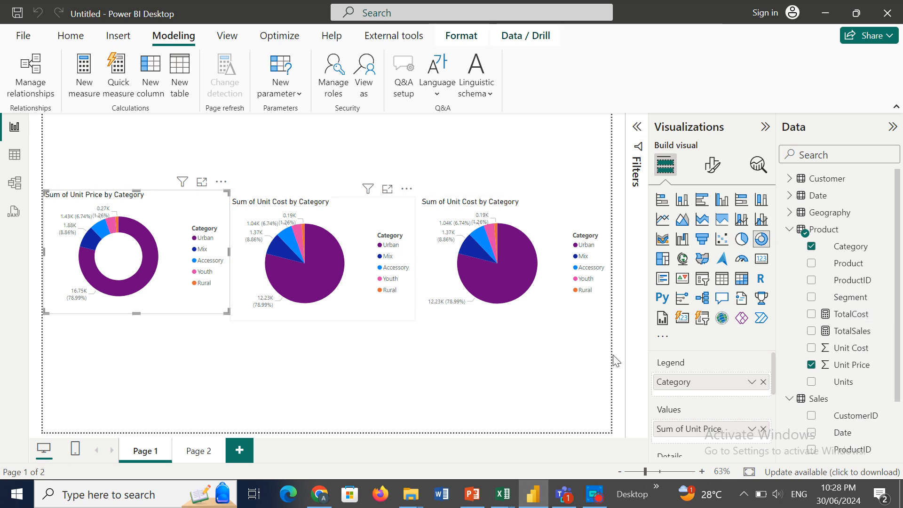
{"action": "left_click", "coordinate": [762, 428]}
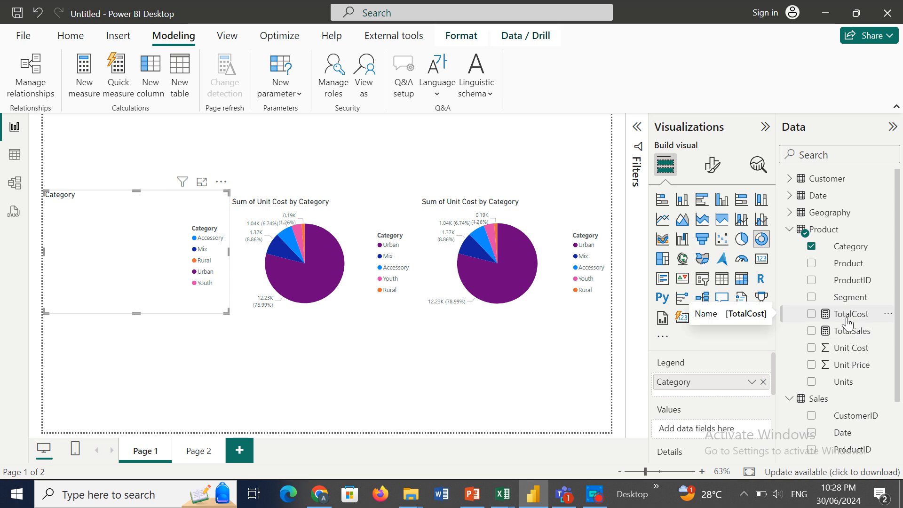
{"action": "left_click_drag", "start_coordinate": [847, 322], "coordinate": [722, 438]}
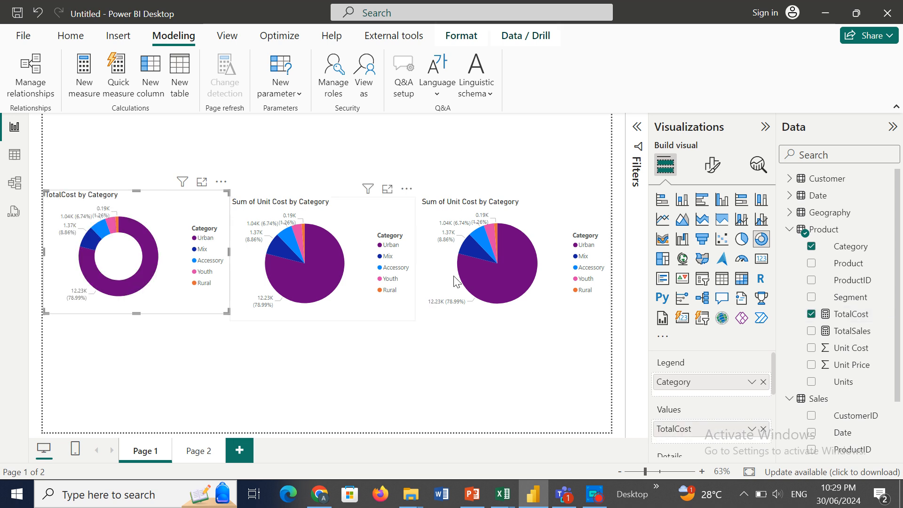
Step: Replace the Sum of Unit Cost value of the middle pie chart with the TotalSales measure
{"action": "left_click", "coordinate": [405, 282]}
{"action": "left_click", "coordinate": [762, 429]}
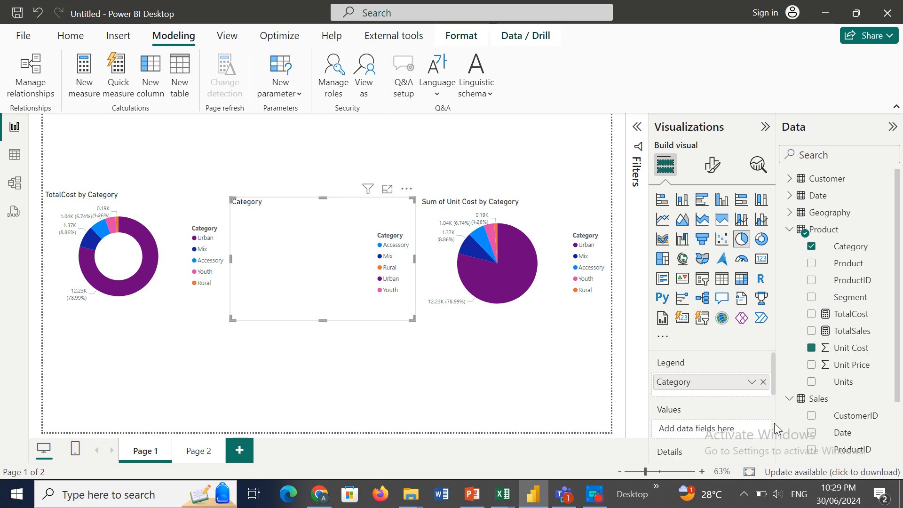
{"action": "left_click_drag", "start_coordinate": [849, 331], "coordinate": [726, 434]}
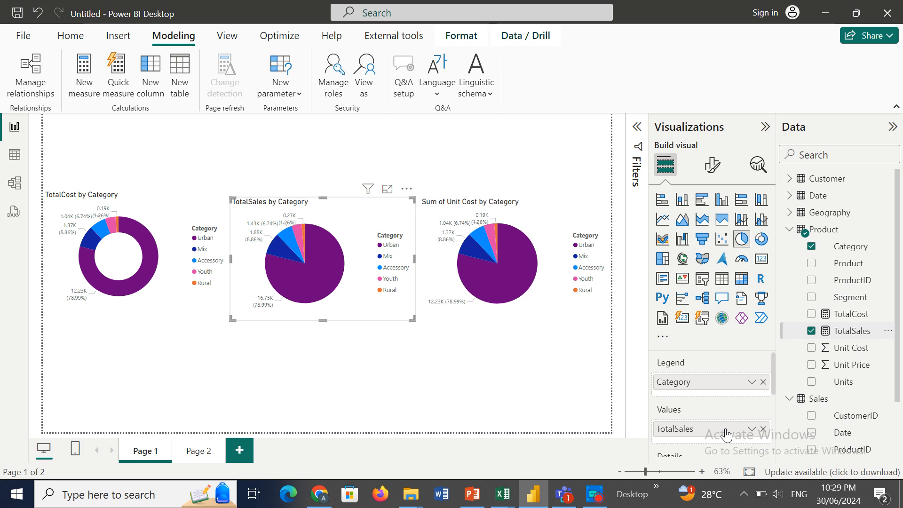
Step: Remove the Sum of Unit Cost value from the pie chart at the page's right side
{"action": "left_click", "coordinate": [555, 304]}
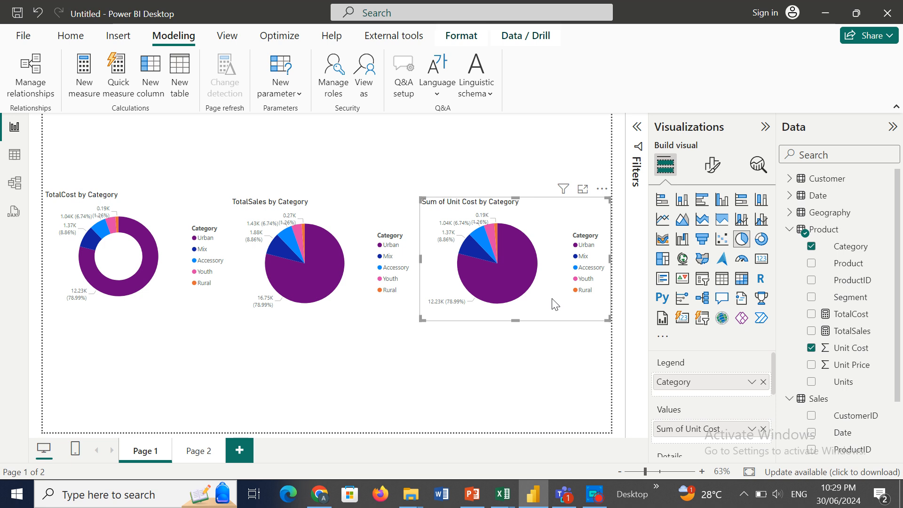
{"action": "left_click", "coordinate": [763, 429]}
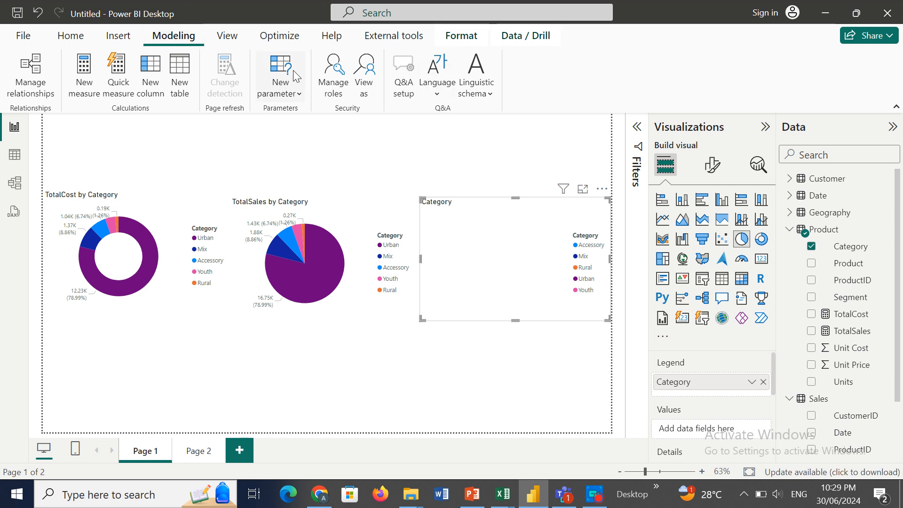
Step: Create a measure in the Customer table with the formula Profit = [TotalSales]-[TotalCost]
{"action": "left_click", "coordinate": [88, 74]}
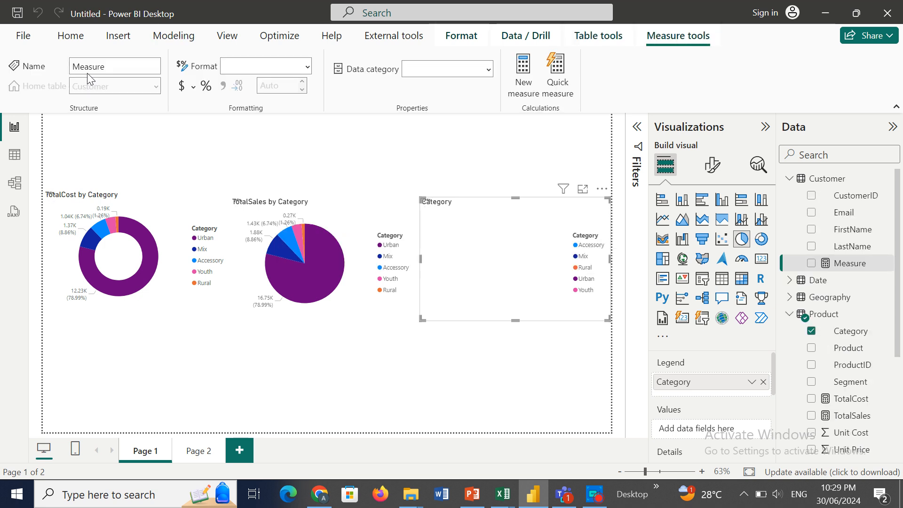
{"action": "type", "text": "Profit"}
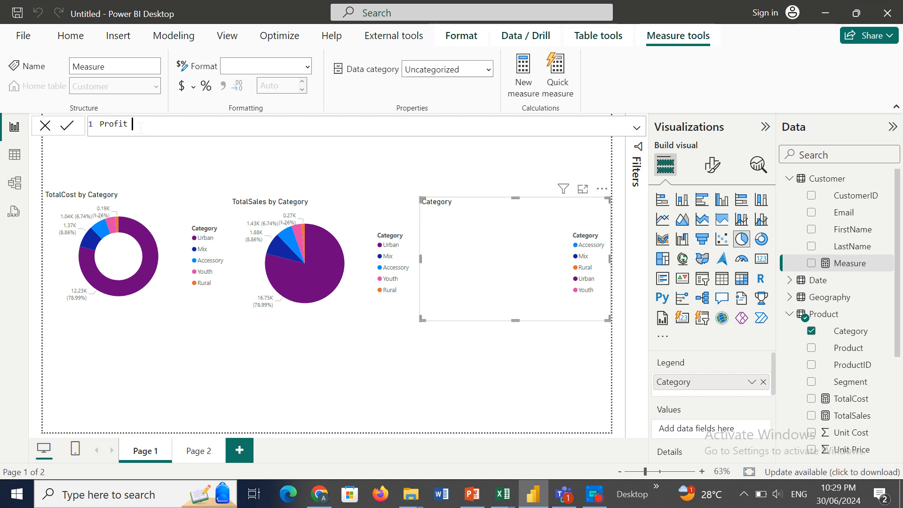
{"action": "type", "text": " = total"}
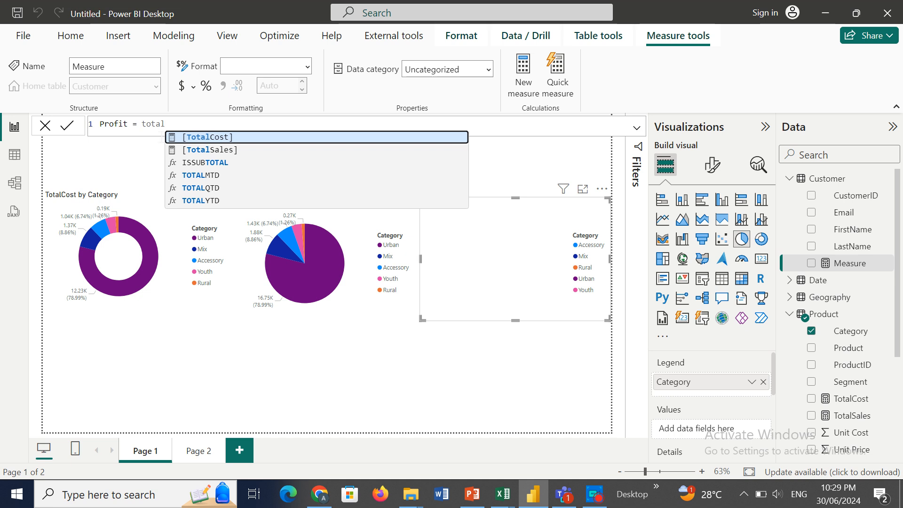
{"action": "left_click", "coordinate": [212, 150]}
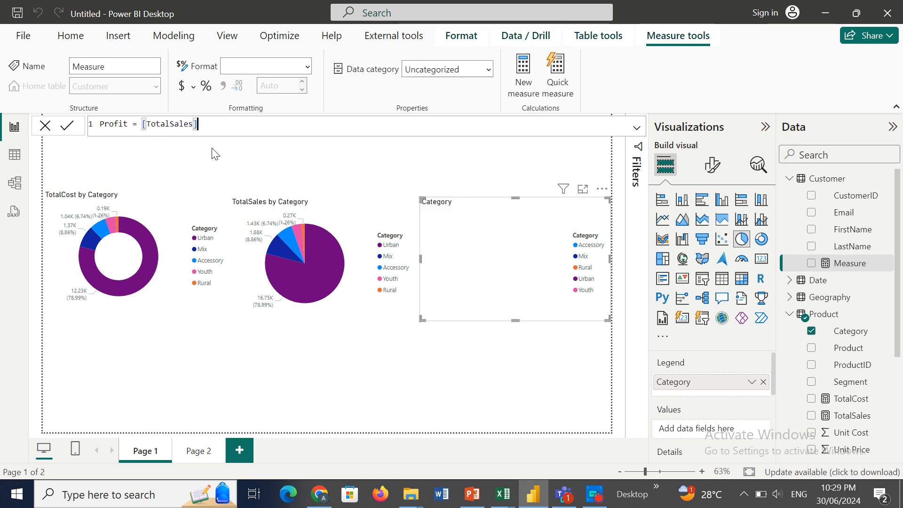
{"action": "type", "text": "-"}
{"action": "type", "text": "tot"}
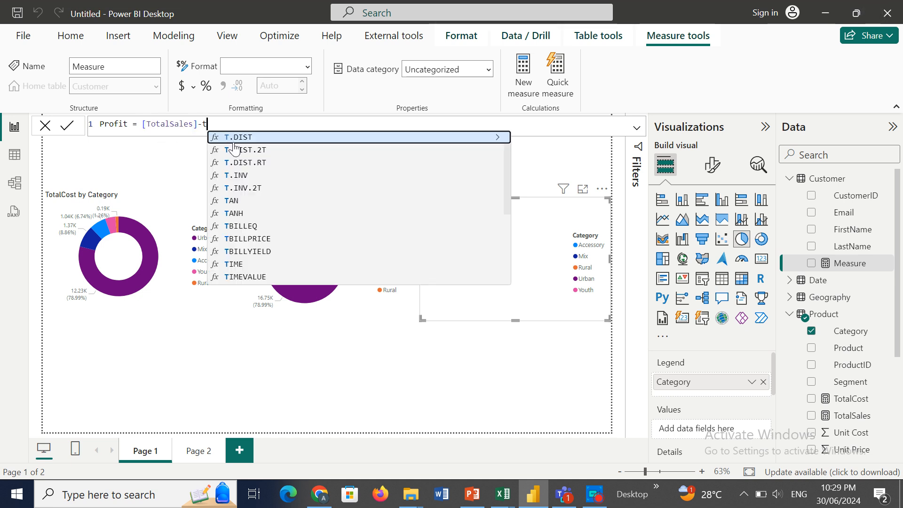
{"action": "left_click", "coordinate": [259, 139]}
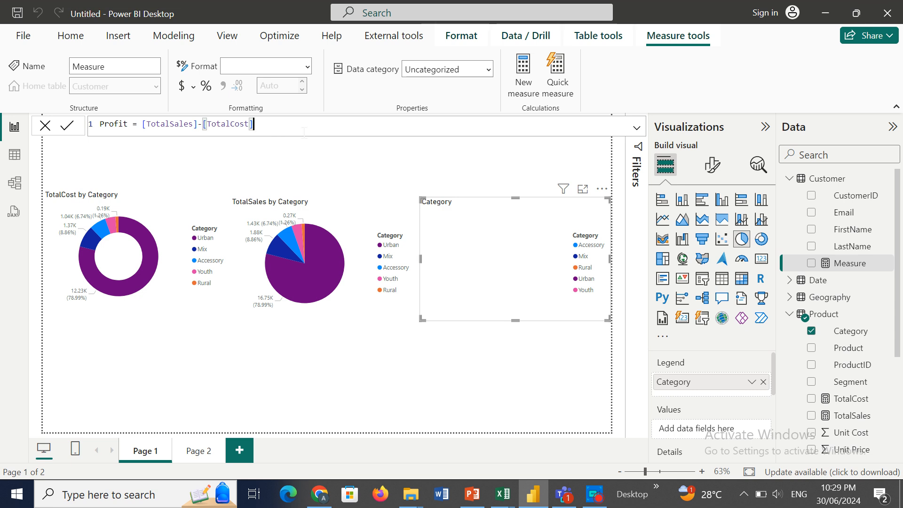
{"action": "key", "text": "Return"}
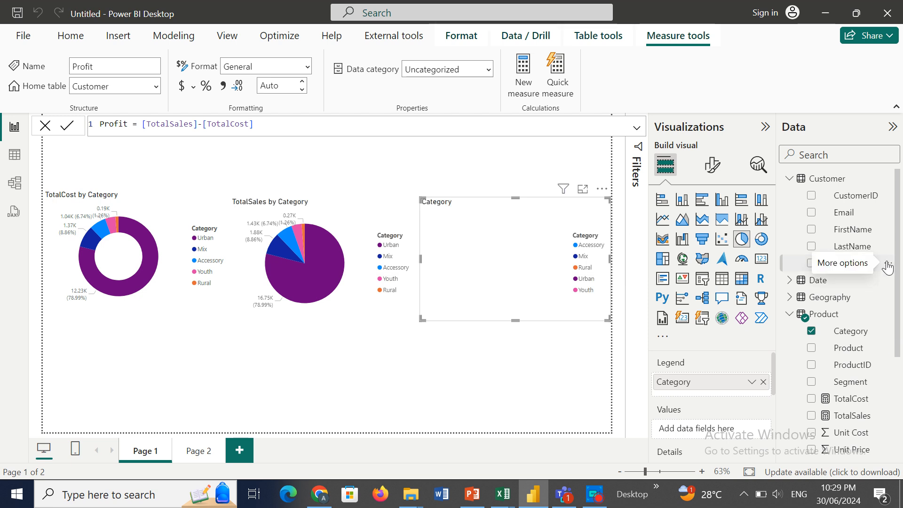
Step: Delete the Profit measure from the Customer table and collapse that table's field list
{"action": "left_click", "coordinate": [889, 264]}
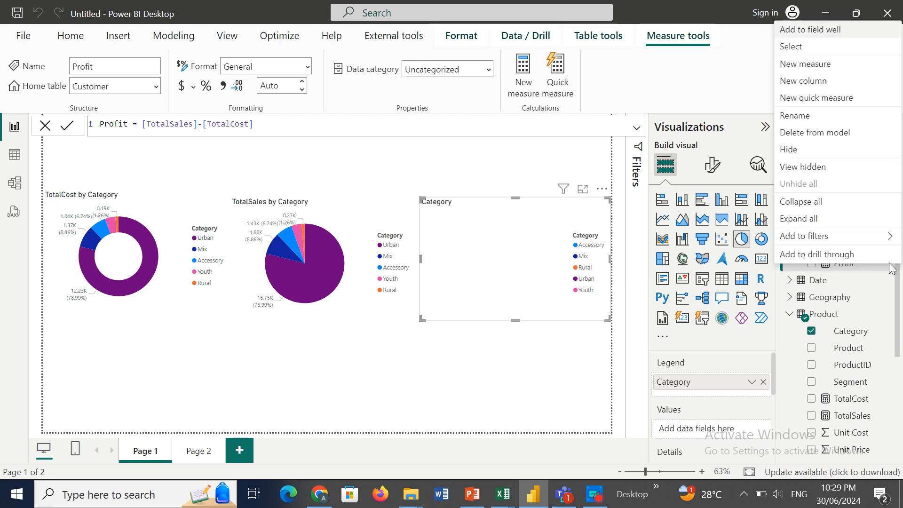
{"action": "left_click", "coordinate": [830, 134]}
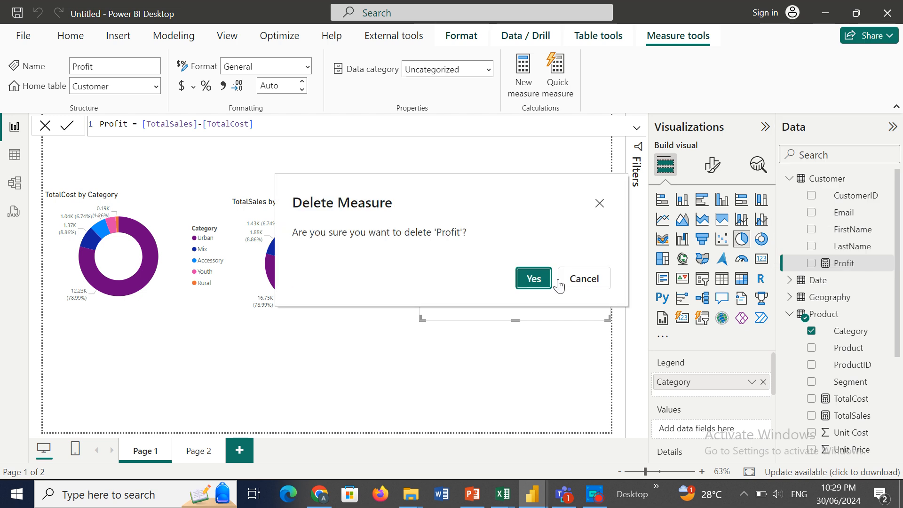
{"action": "left_click", "coordinate": [534, 280]}
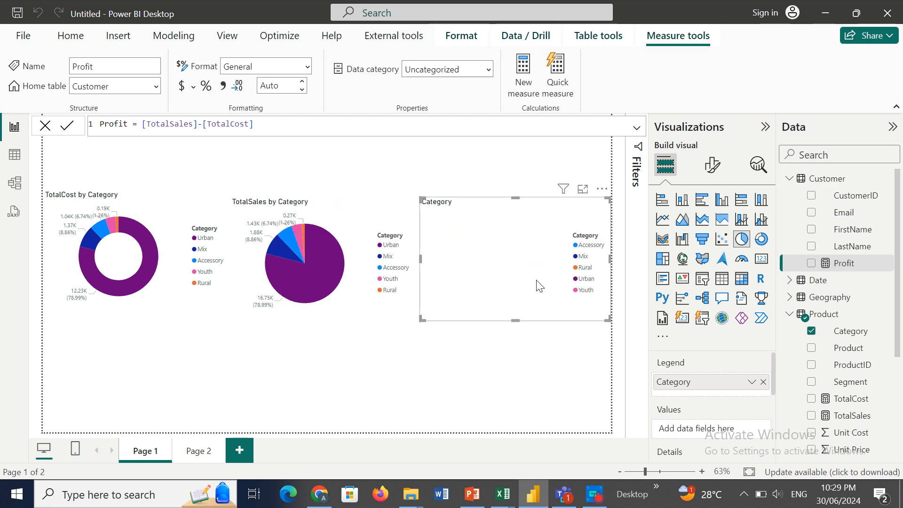
{"action": "left_click", "coordinate": [791, 180]}
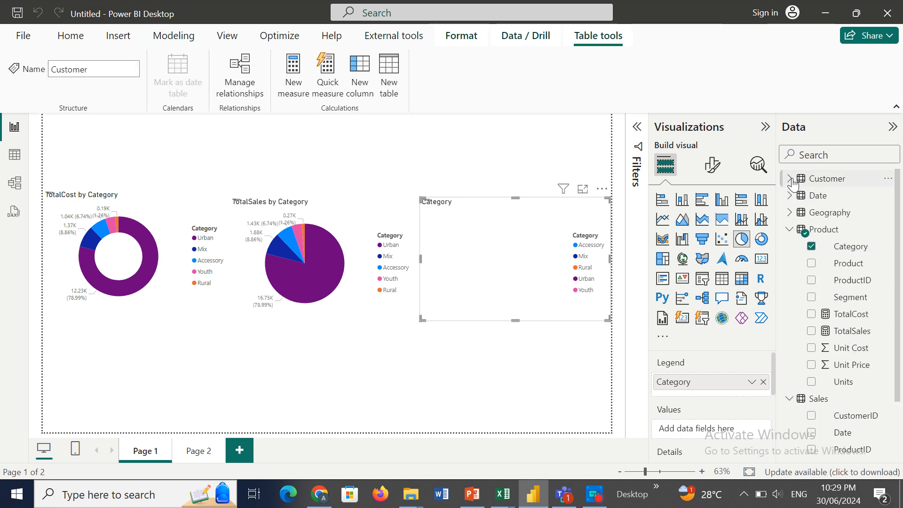
Step: Create a new measure in the Product table with the formula Profit = [TotalSales]-[TotalCost]
{"action": "left_click", "coordinate": [831, 232]}
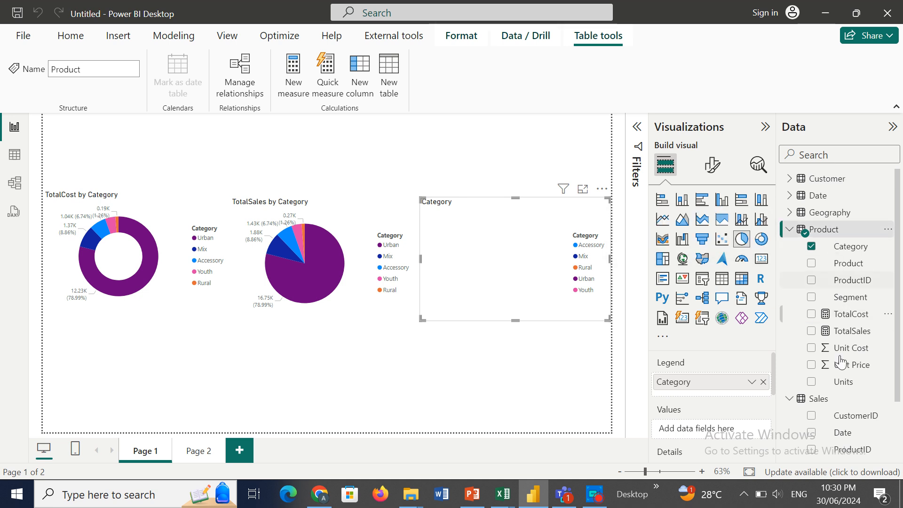
{"action": "left_click", "coordinate": [291, 78]}
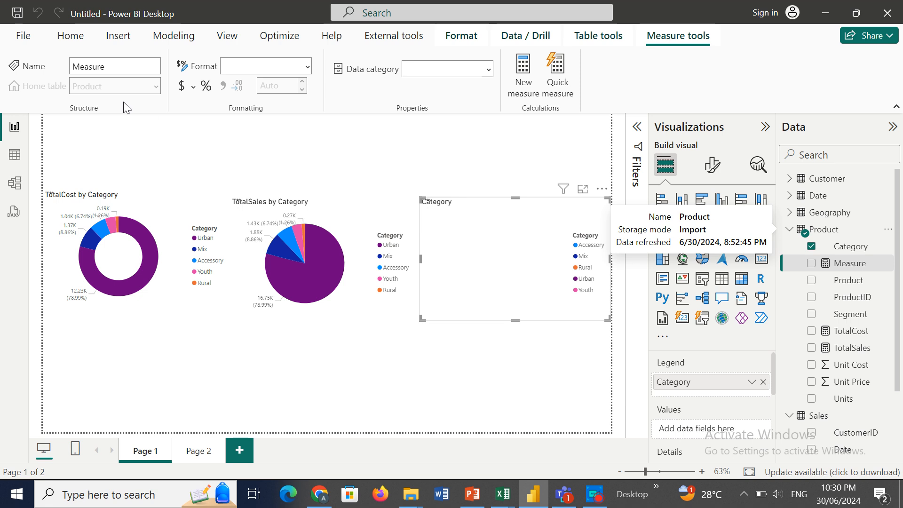
{"action": "type", "text": "P"}
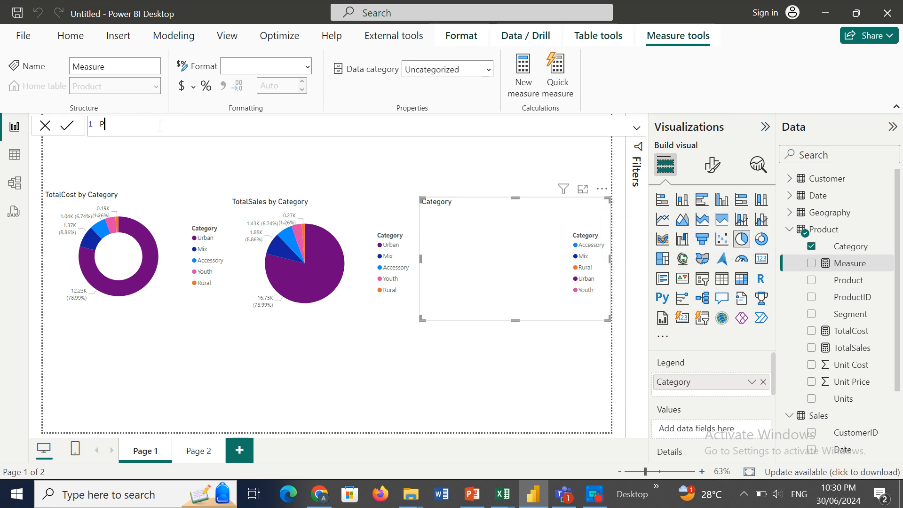
{"action": "type", "text": "roduc"}
{"action": "type", "text": "t ="}
{"action": "key", "text": "BackSpace"}
{"action": "key", "text": "BackSpace"}
{"action": "key", "text": "BackSpace"}
{"action": "key", "text": "BackSpace"}
{"action": "type", "text": "it ="}
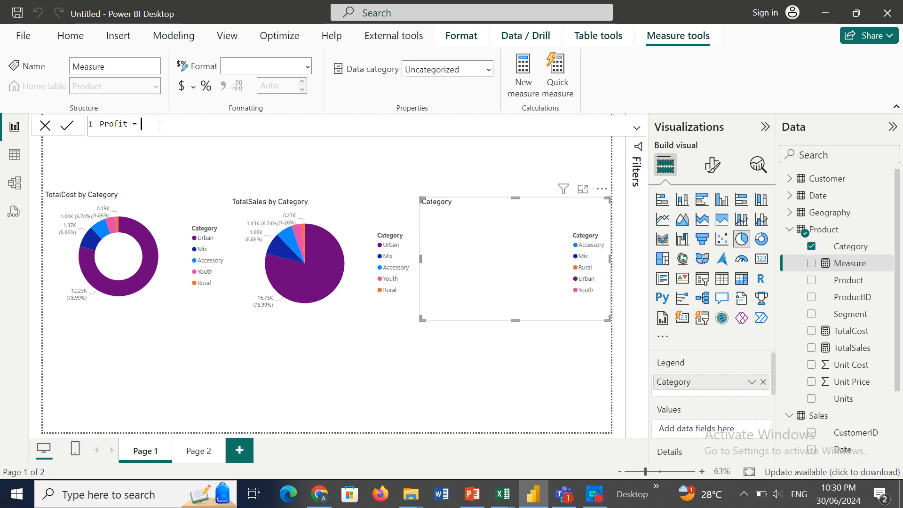
{"action": "type", "text": "tota"}
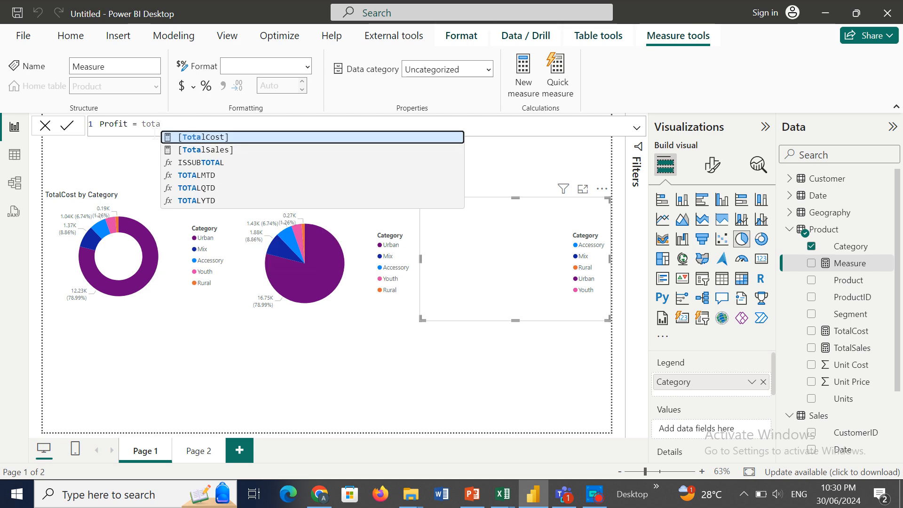
{"action": "left_click", "coordinate": [210, 150]}
{"action": "type", "text": "-"}
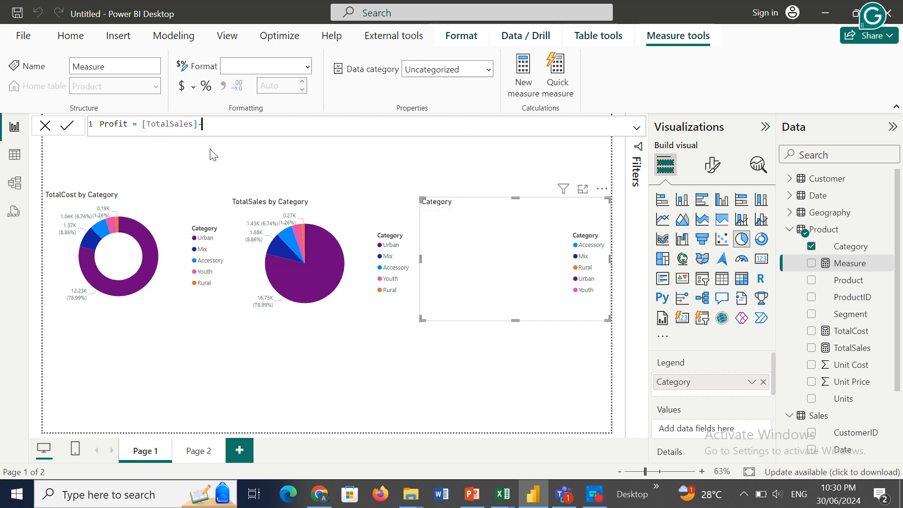
{"action": "type", "text": "total"}
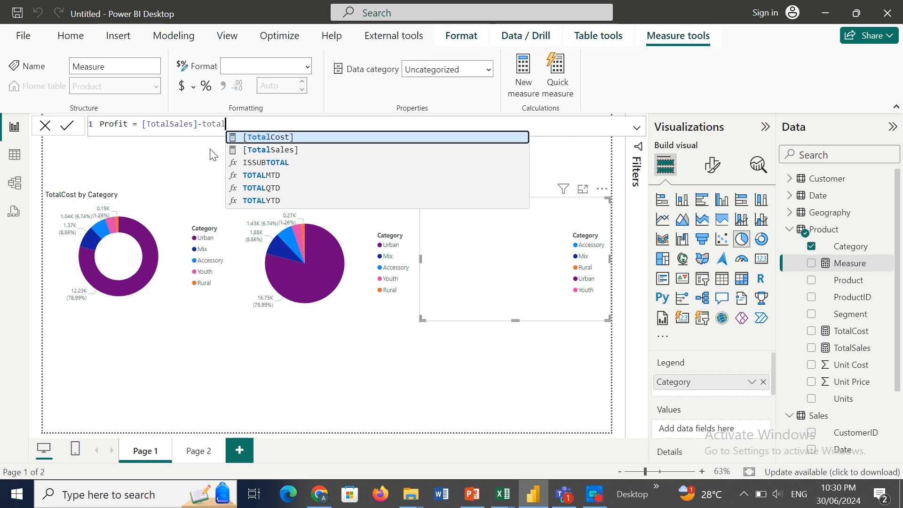
{"action": "left_click", "coordinate": [282, 137]}
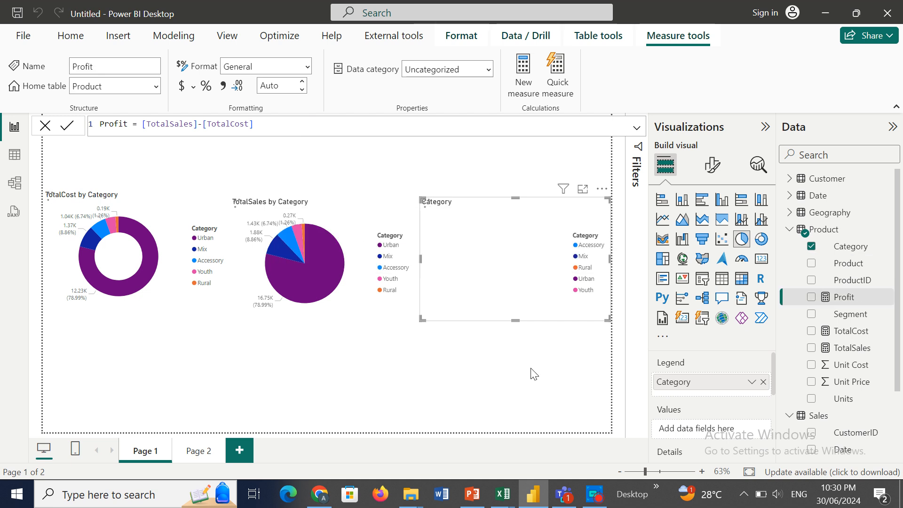
Step: Use the Profit measure as the value of the emptied Category pie chart and convert that visual to a donut chart
{"action": "left_click_drag", "start_coordinate": [842, 297], "coordinate": [712, 427]}
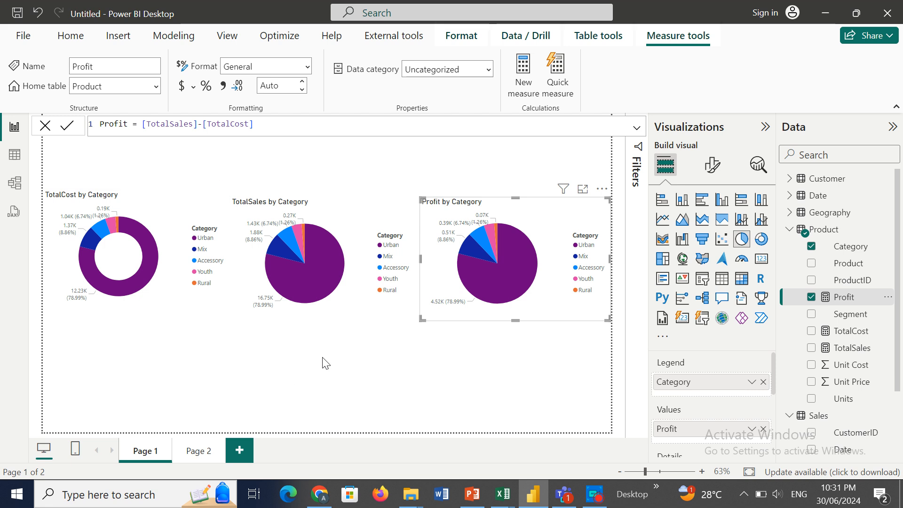
{"action": "left_click", "coordinate": [762, 240]}
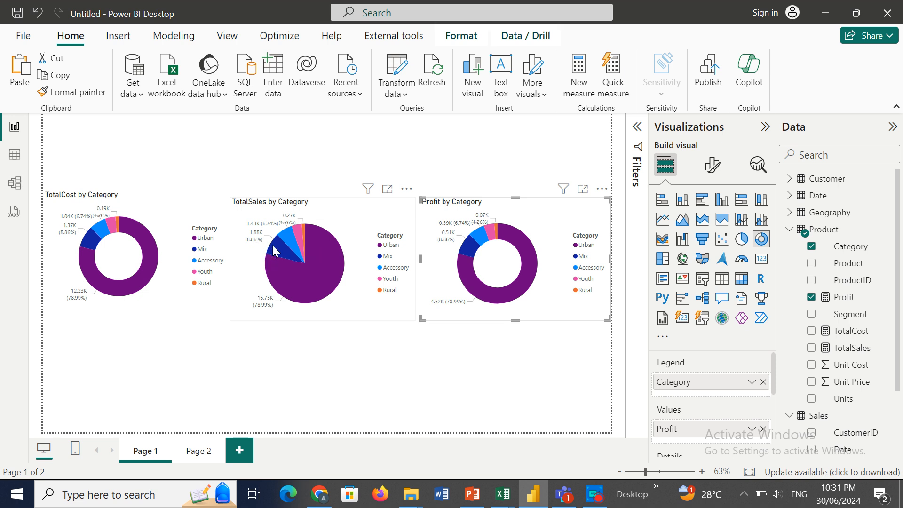
Step: Duplicate the Profit by Category donut chart and fit the slightly reduced copy beneath the TotalCost by Category donut
{"action": "mouse_move", "coordinate": [361, 253]}
{"action": "left_click", "coordinate": [20, 68]}
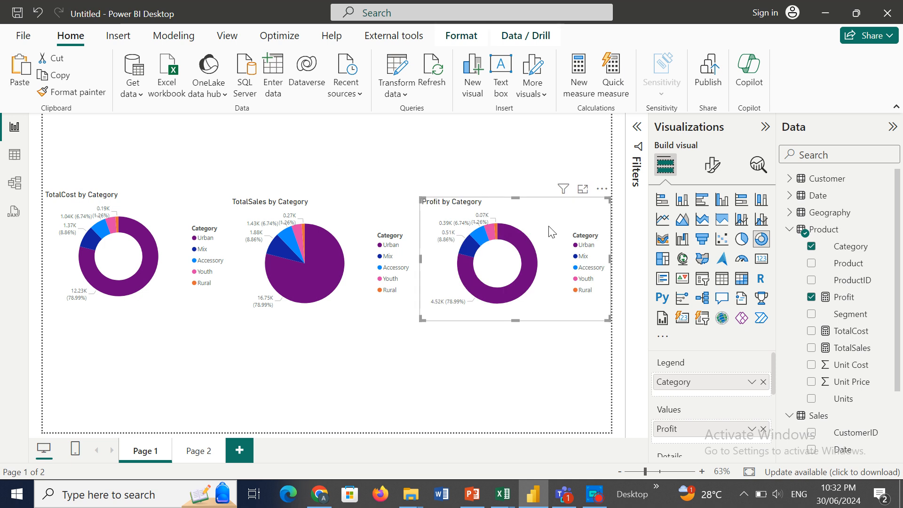
{"action": "left_click_drag", "start_coordinate": [551, 232], "coordinate": [181, 383]}
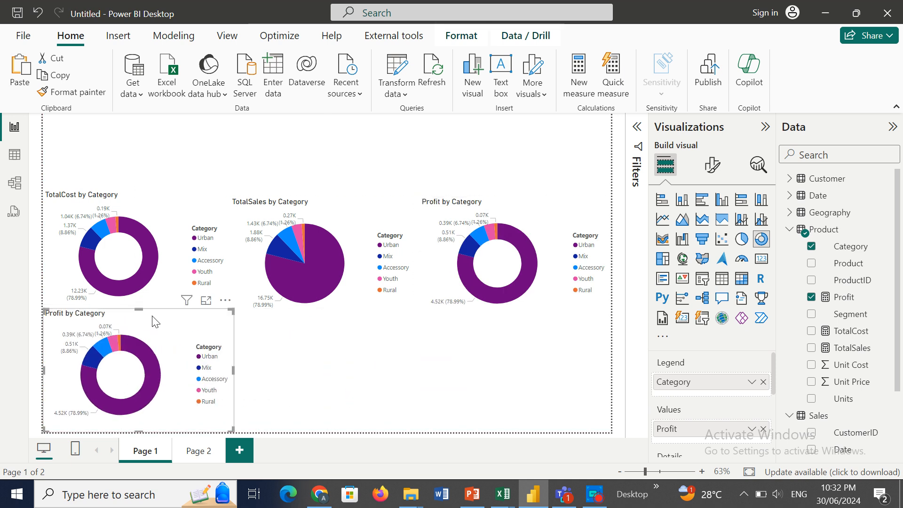
{"action": "left_click_drag", "start_coordinate": [136, 333], "coordinate": [134, 334]}
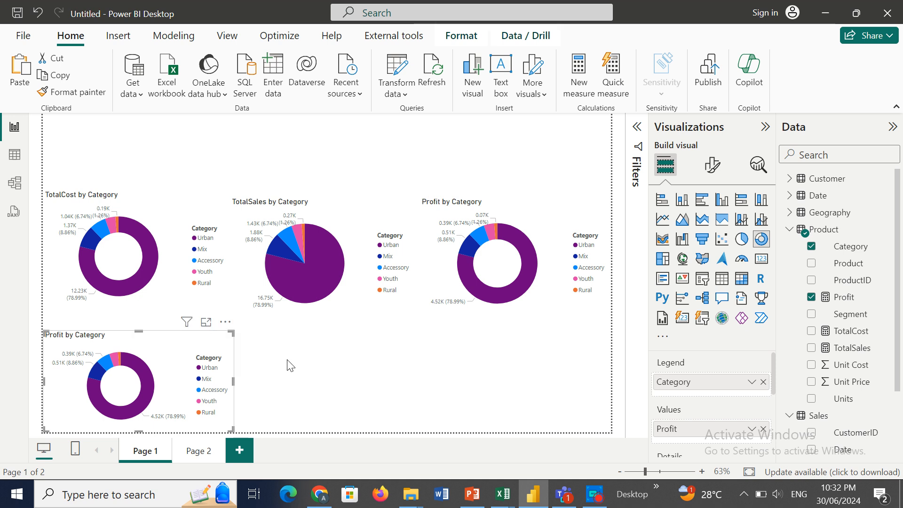
{"action": "mouse_move", "coordinate": [233, 381]}
{"action": "left_mouse_down"}
{"action": "mouse_move", "coordinate": [196, 379]}
{"action": "mouse_move", "coordinate": [230, 377]}
{"action": "left_mouse_up"}
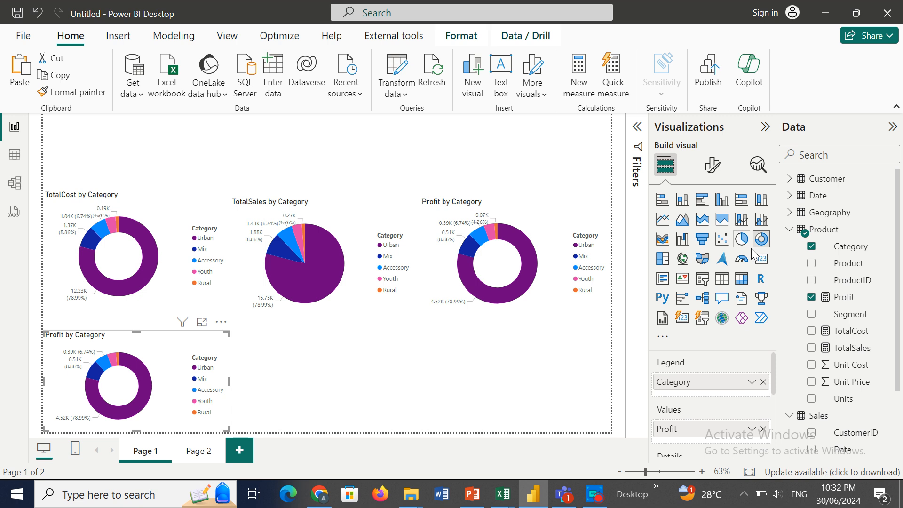
Step: Turn the copied Profit donut into a slightly taller funnel chart with Segment as the category and TotalSales as the value
{"action": "left_click", "coordinate": [702, 241]}
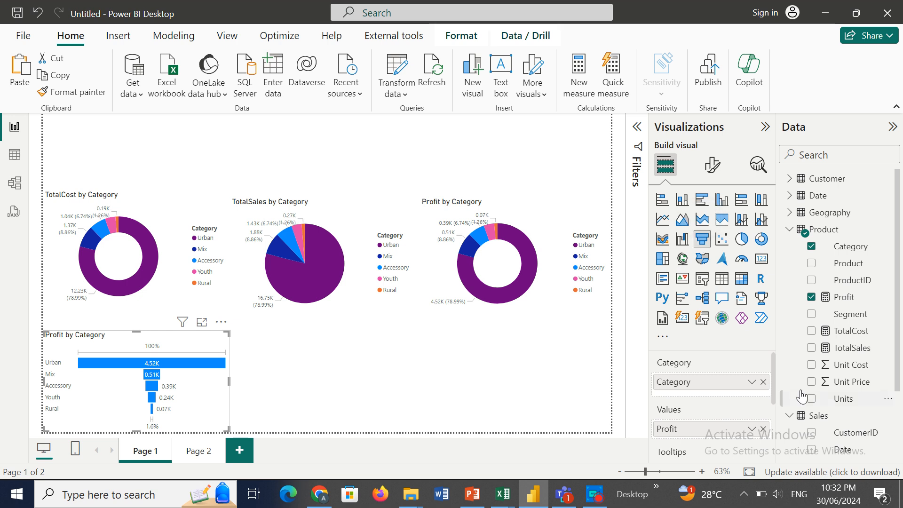
{"action": "left_click", "coordinate": [762, 382]}
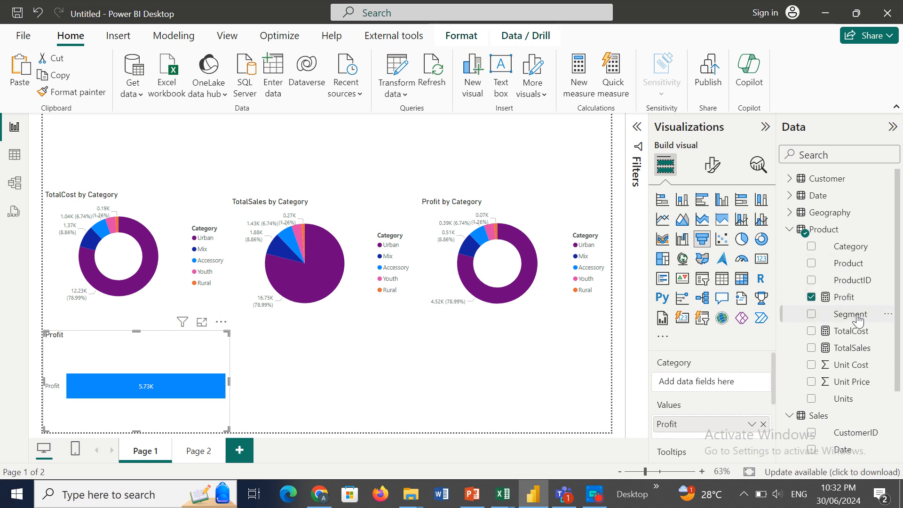
{"action": "left_click_drag", "start_coordinate": [857, 316], "coordinate": [730, 383]}
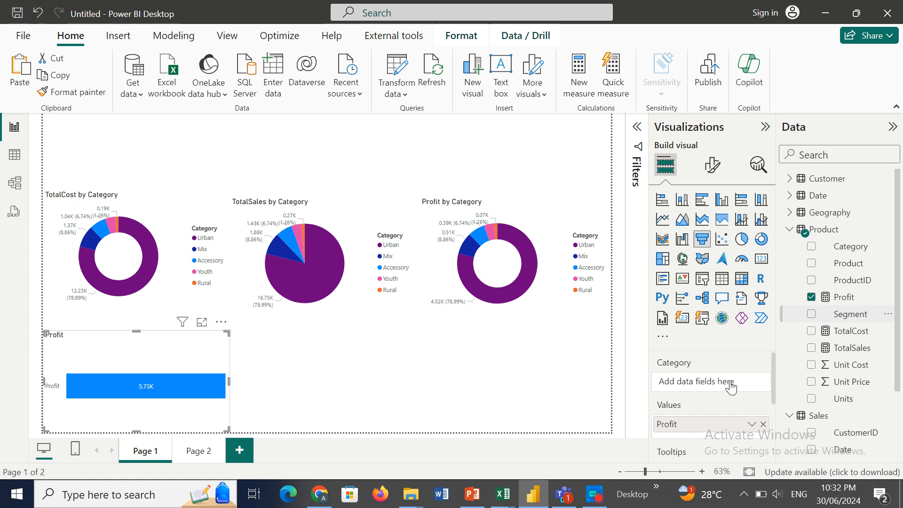
{"action": "left_click", "coordinate": [763, 429]}
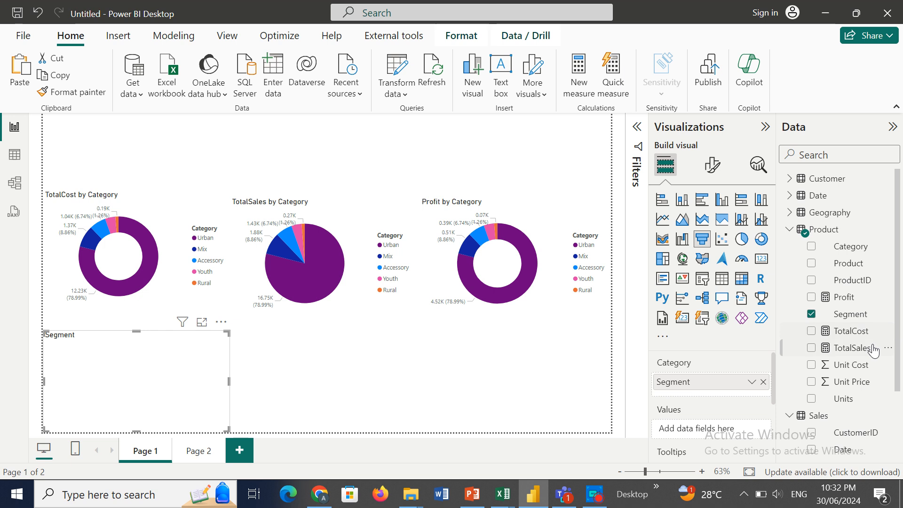
{"action": "left_click_drag", "start_coordinate": [862, 348], "coordinate": [733, 428]}
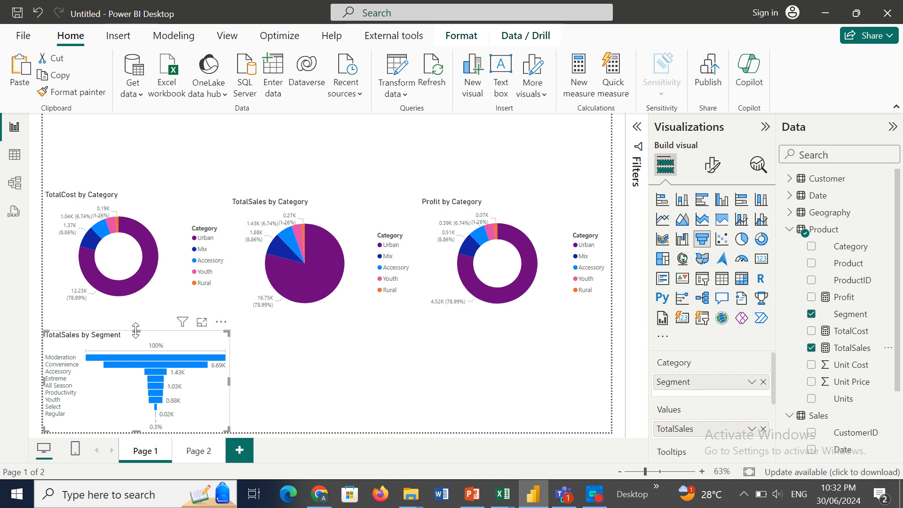
{"action": "left_click_drag", "start_coordinate": [136, 330], "coordinate": [135, 321]}
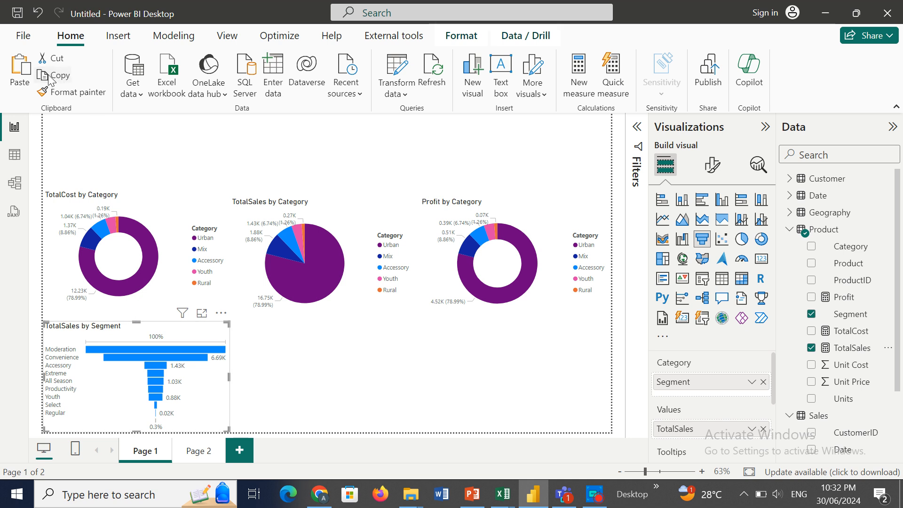
Step: Duplicate the TotalSales by Segment funnel chart and place the copy beside the original, beneath the TotalSales pie chart
{"action": "left_click", "coordinate": [20, 66]}
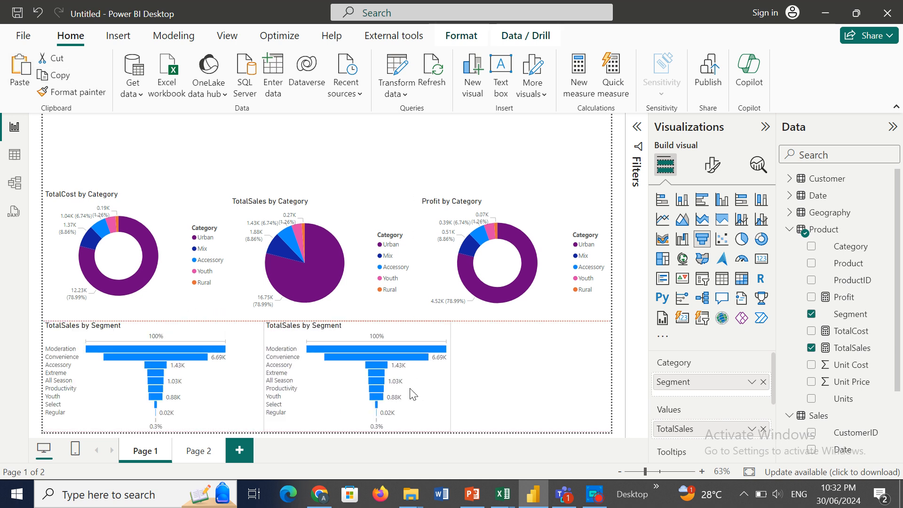
{"action": "left_click_drag", "start_coordinate": [413, 395], "coordinate": [371, 396]}
{"action": "mouse_move", "coordinate": [393, 397]}
{"action": "left_mouse_down"}
{"action": "mouse_move", "coordinate": [364, 390]}
{"action": "mouse_move", "coordinate": [380, 392]}
{"action": "left_mouse_up"}
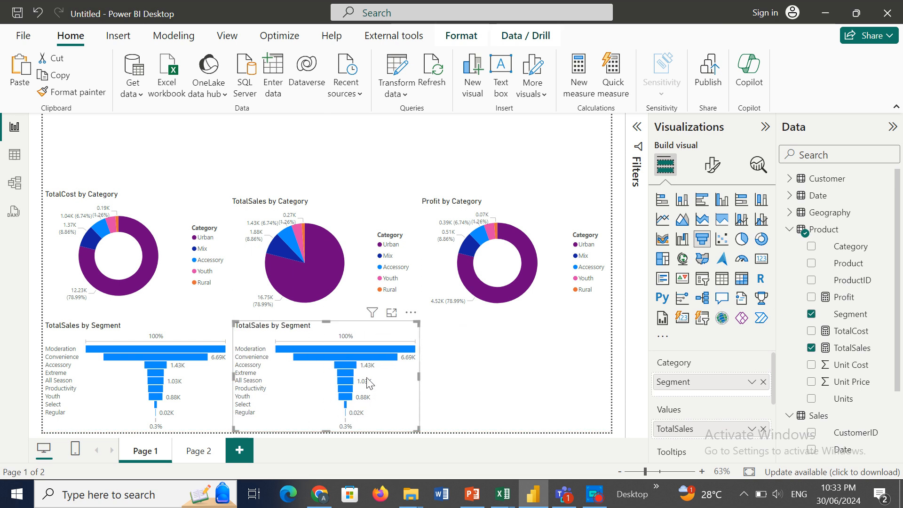
Step: Place another copy of the TotalSales by Segment funnel beneath the Profit donut, and switch the middle funnel's value to TotalCost
{"action": "left_click", "coordinate": [22, 57]}
{"action": "left_click_drag", "start_coordinate": [340, 372], "coordinate": [571, 381]}
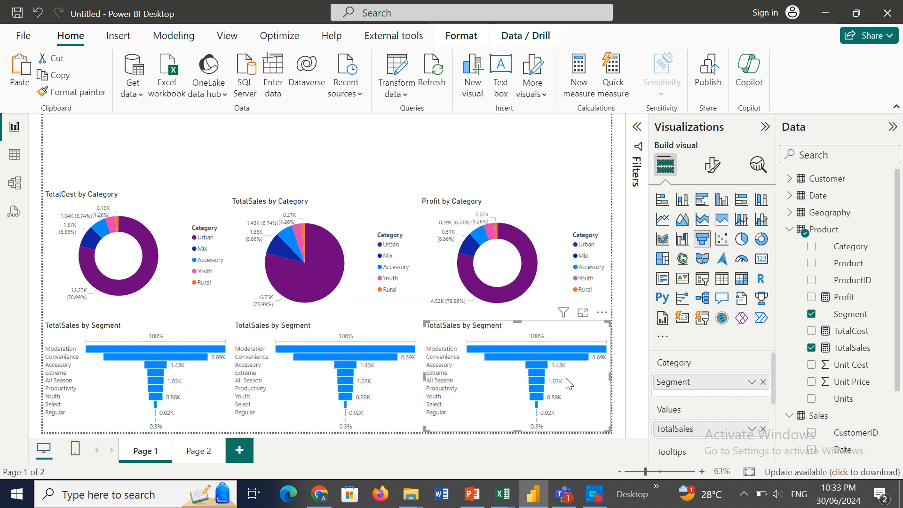
{"action": "left_click", "coordinate": [376, 333]}
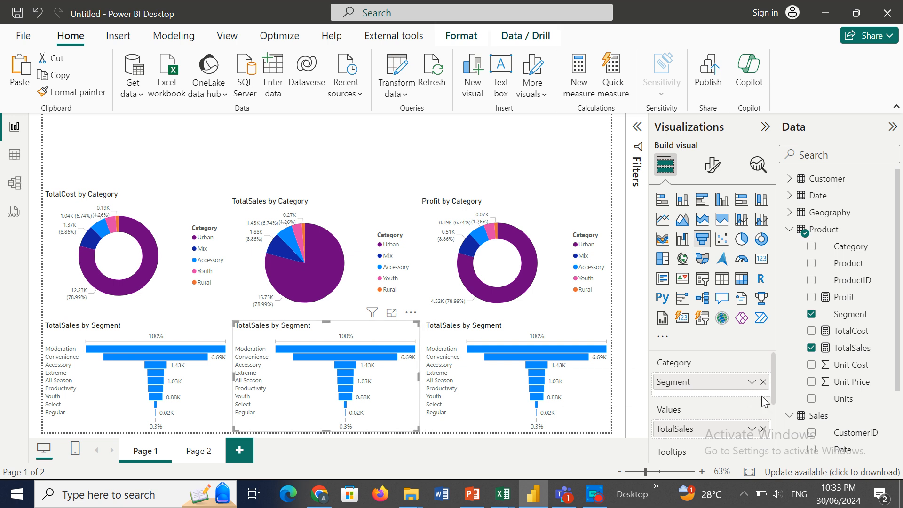
{"action": "left_click", "coordinate": [763, 429]}
{"action": "left_click_drag", "start_coordinate": [845, 332], "coordinate": [725, 437]}
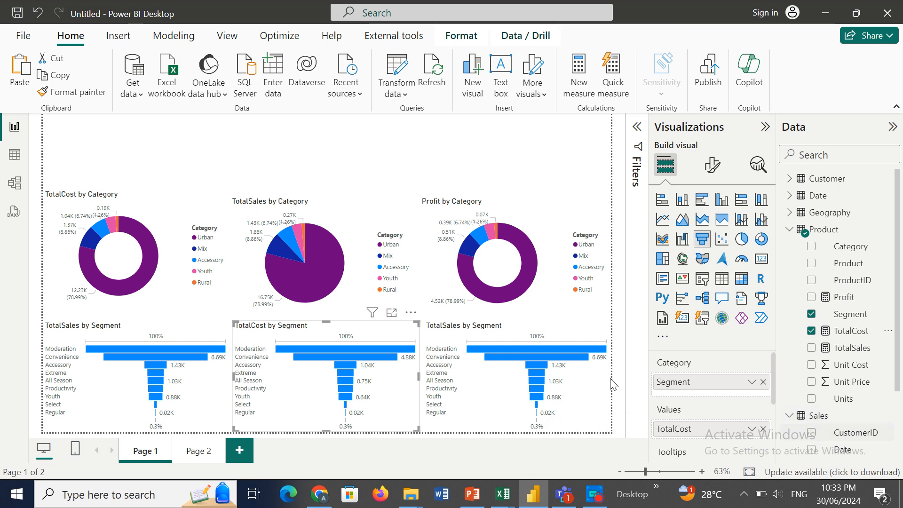
Step: Replace TotalSales with the Profit measure as the value of the funnel chart beneath the Profit by Category donut
{"action": "left_click", "coordinate": [569, 372]}
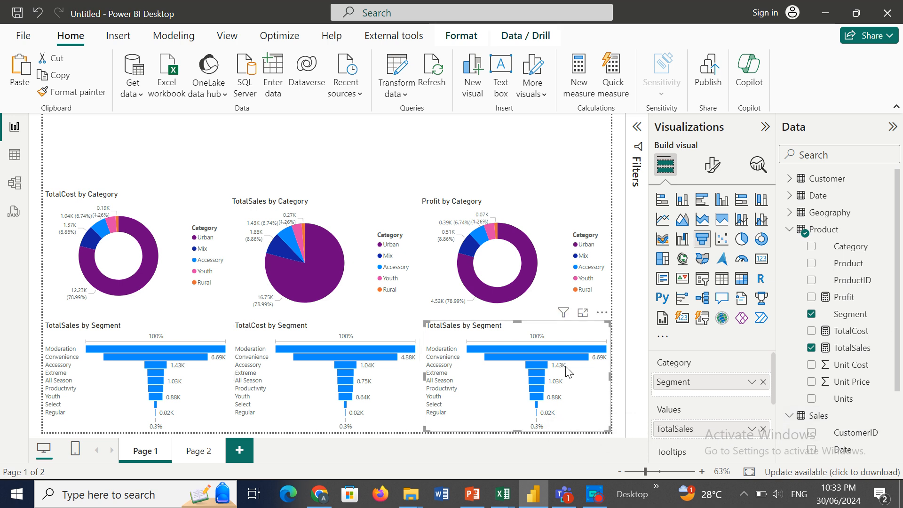
{"action": "left_click_drag", "start_coordinate": [898, 357], "coordinate": [898, 358]}
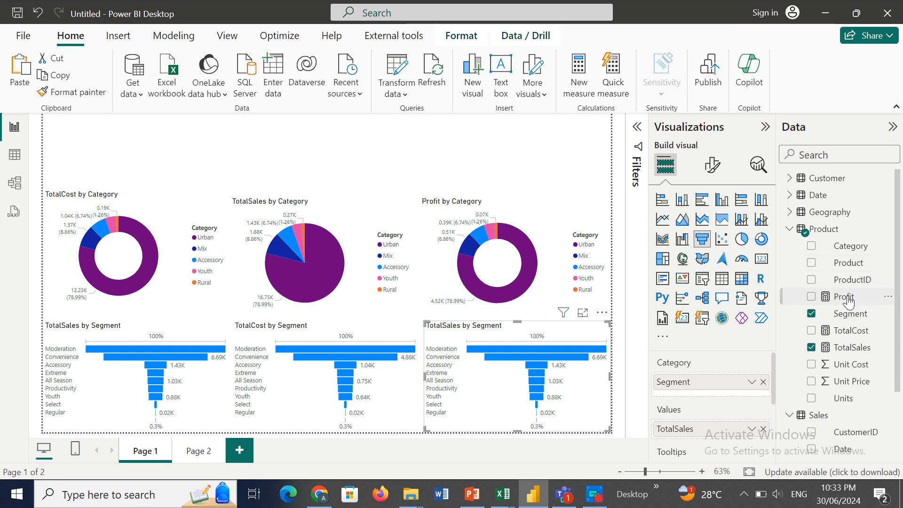
{"action": "left_click_drag", "start_coordinate": [849, 301], "coordinate": [863, 319]}
{"action": "left_click_drag", "start_coordinate": [674, 428], "coordinate": [724, 428]}
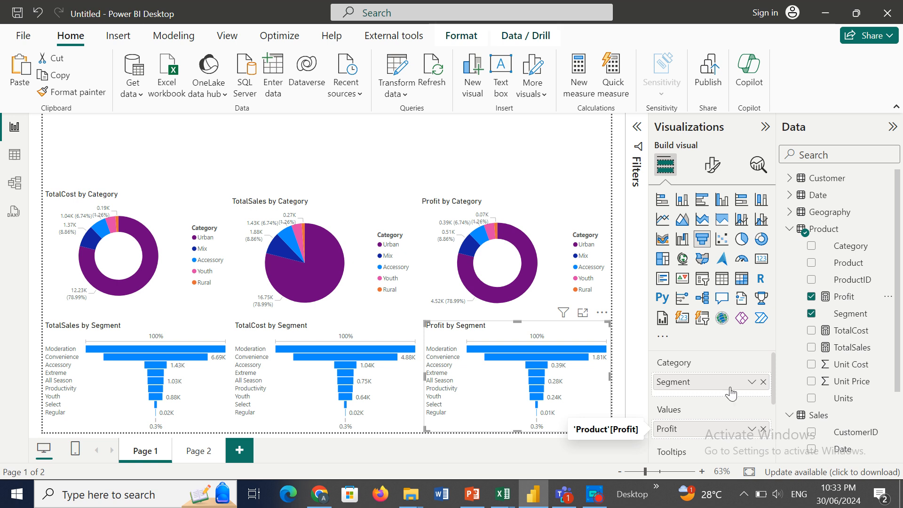
{"action": "mouse_move", "coordinate": [531, 370]}
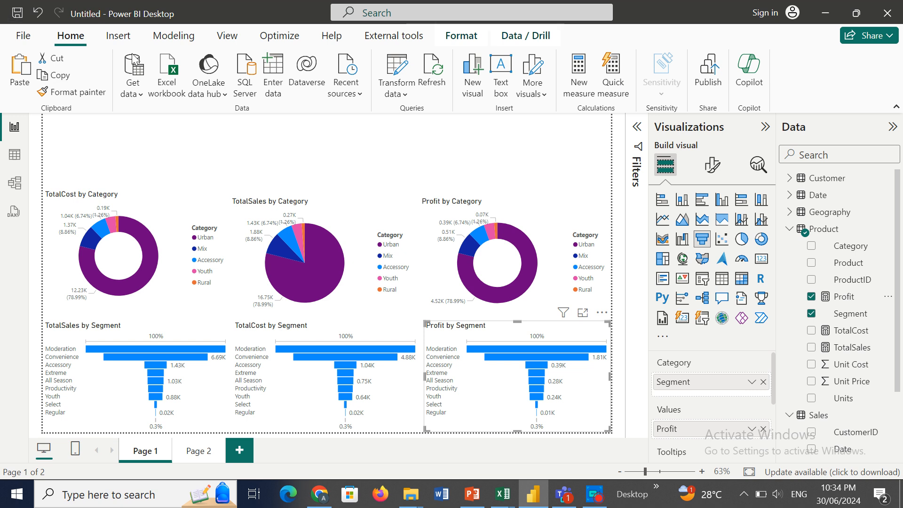
Step: Add a slicer to an empty area of the report page and use the Product table's Segment as its field
{"action": "left_click", "coordinate": [225, 129]}
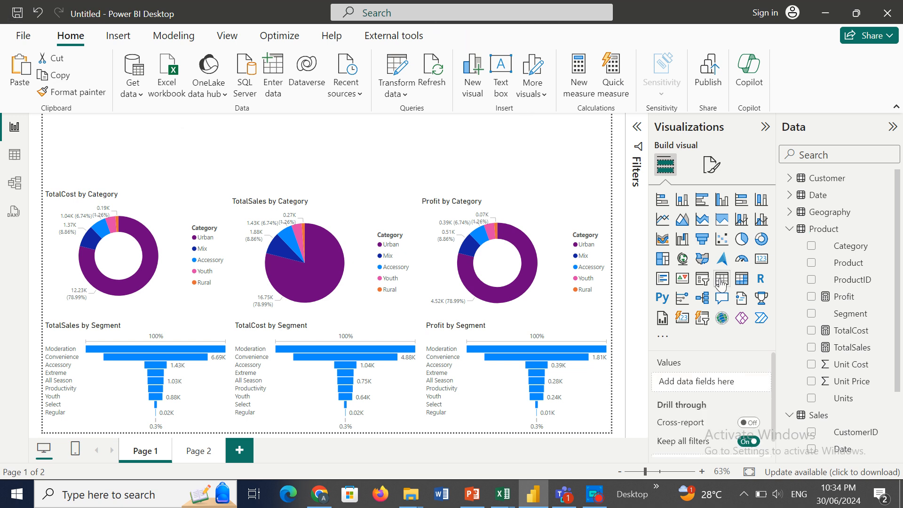
{"action": "left_click", "coordinate": [702, 280]}
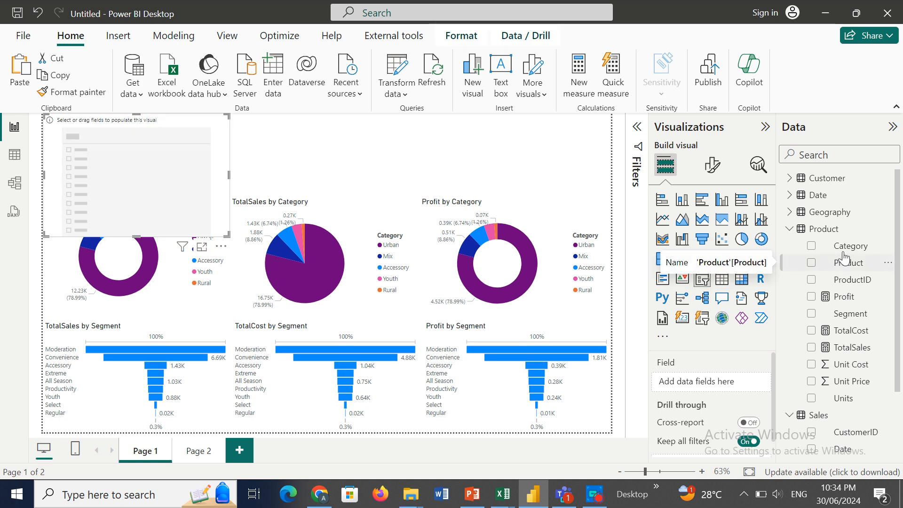
{"action": "left_click_drag", "start_coordinate": [867, 320], "coordinate": [175, 165]}
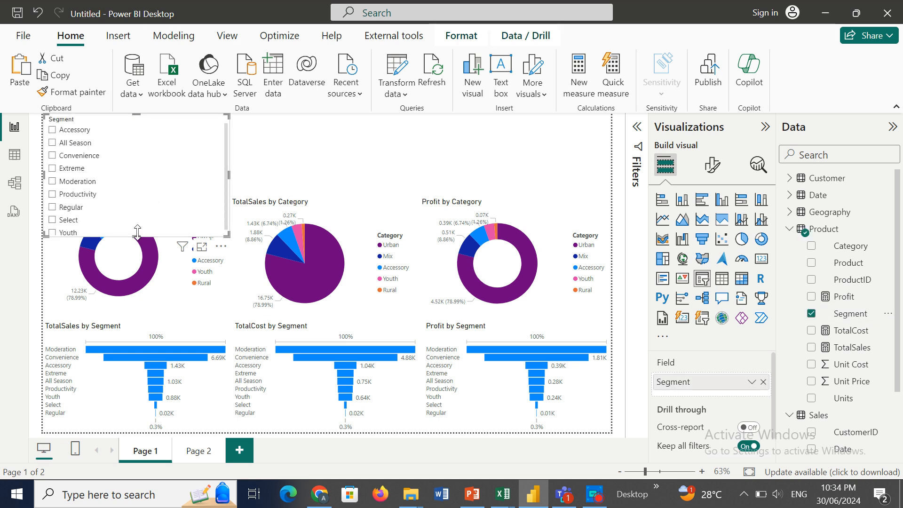
Step: Shrink the Segment slicer to a small box and place it above the start of the TotalSales by Category pie chart
{"action": "left_click_drag", "start_coordinate": [137, 233], "coordinate": [212, 151]}
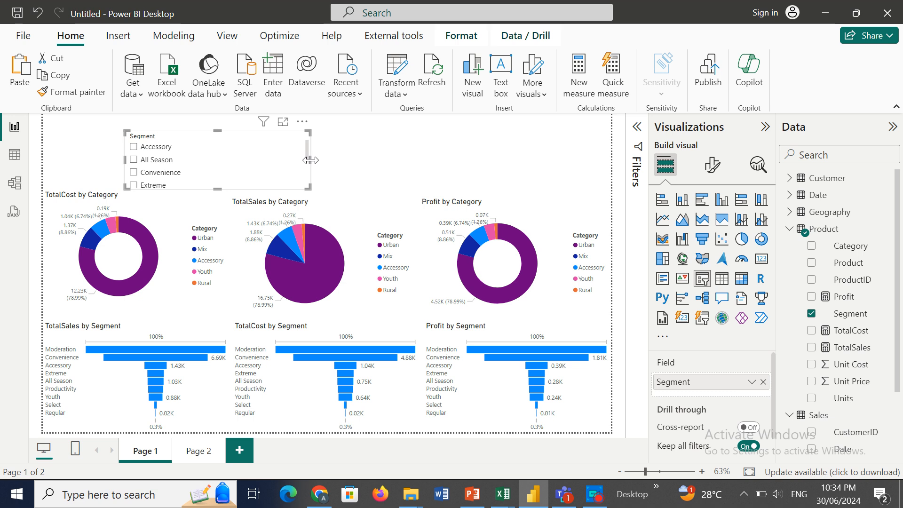
{"action": "left_click_drag", "start_coordinate": [310, 160], "coordinate": [182, 156]}
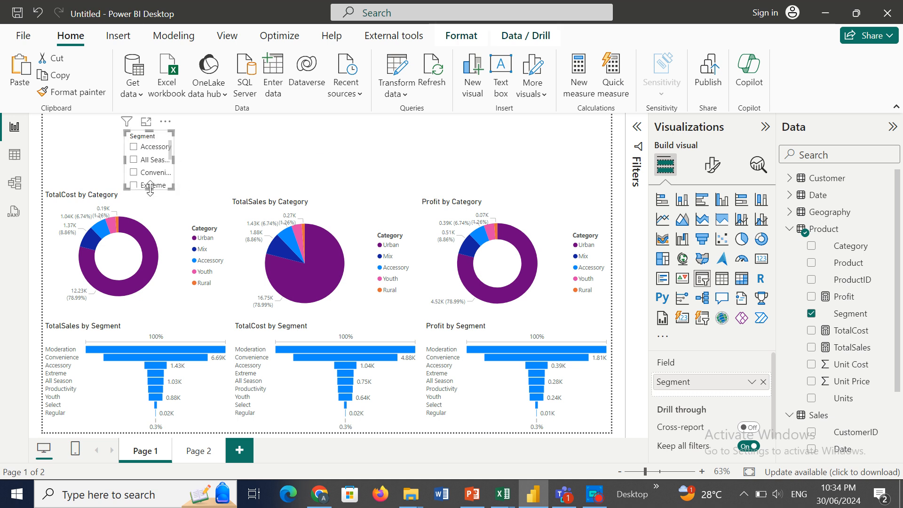
{"action": "left_click_drag", "start_coordinate": [150, 188], "coordinate": [210, 158]}
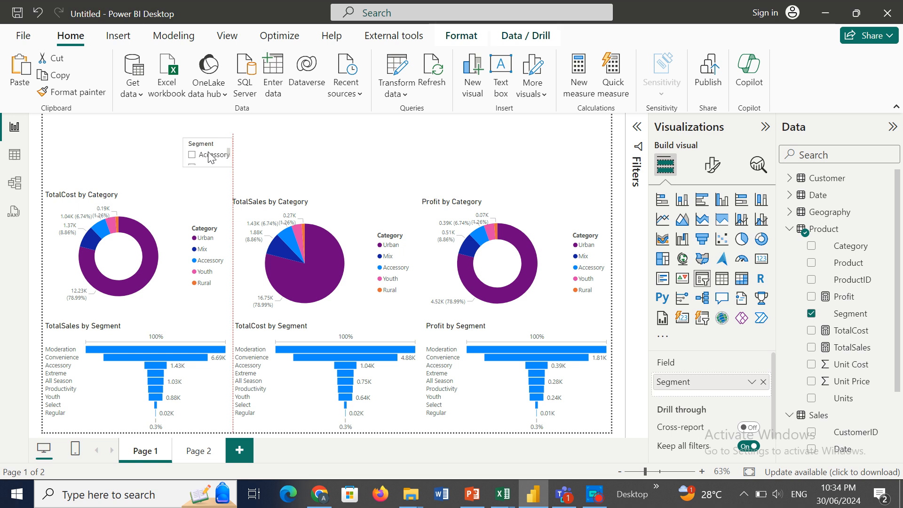
{"action": "left_click_drag", "start_coordinate": [211, 158], "coordinate": [258, 160]}
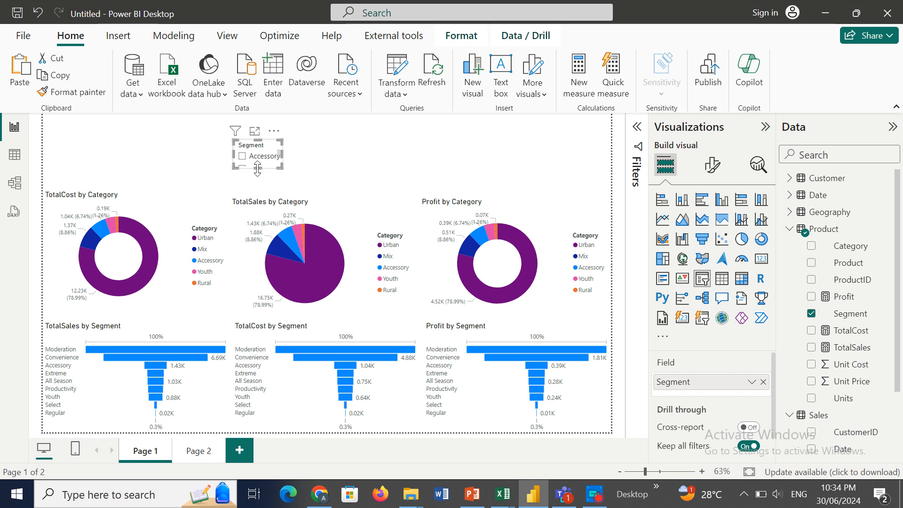
{"action": "left_click_drag", "start_coordinate": [257, 167], "coordinate": [257, 183]}
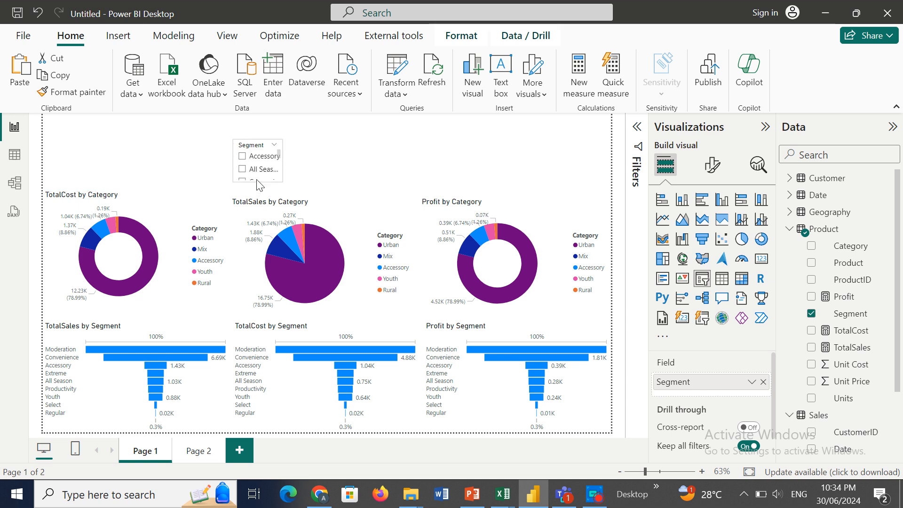
Step: Set the Segment slicer's style to Dropdown
{"action": "left_click", "coordinate": [712, 165]}
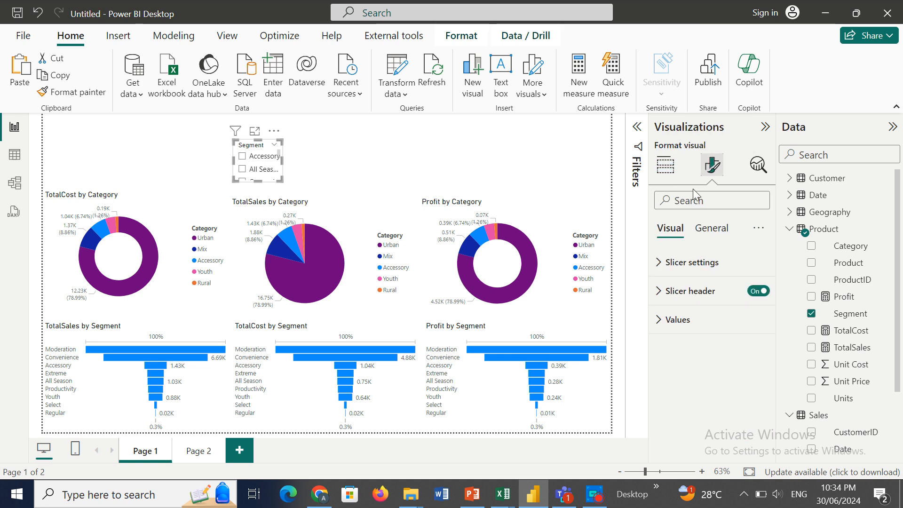
{"action": "left_click", "coordinate": [708, 263]}
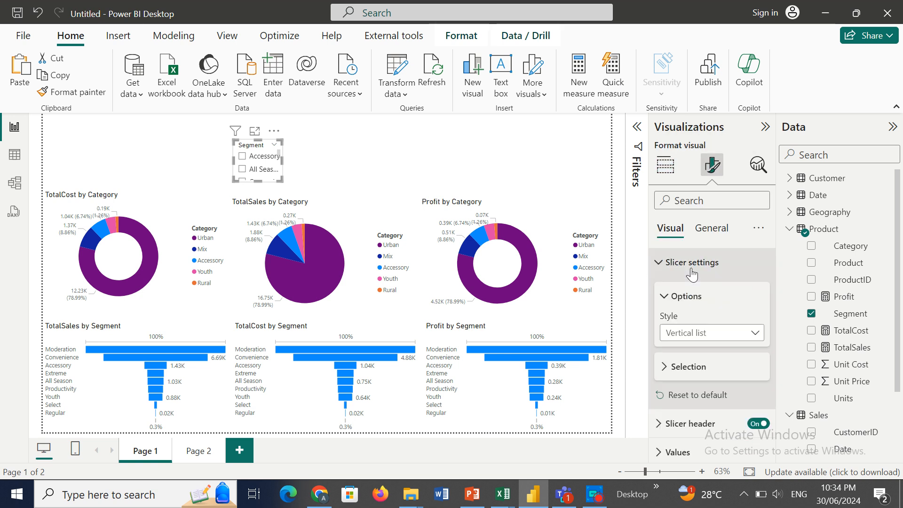
{"action": "left_click", "coordinate": [713, 333]}
{"action": "left_click", "coordinate": [688, 384]}
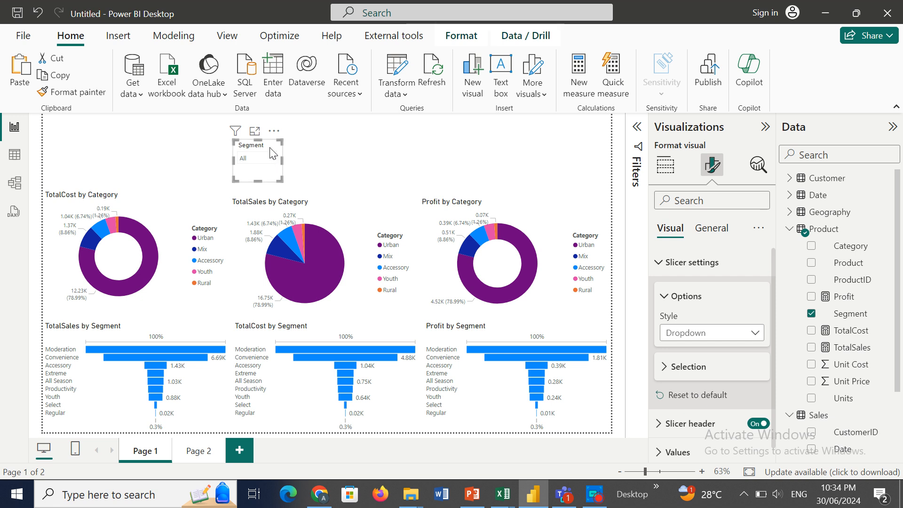
Step: Duplicate the Segment slicer, place the copy directly beside the original, and replace its field with Category
{"action": "left_click", "coordinate": [60, 76]}
{"action": "left_click", "coordinate": [20, 70]}
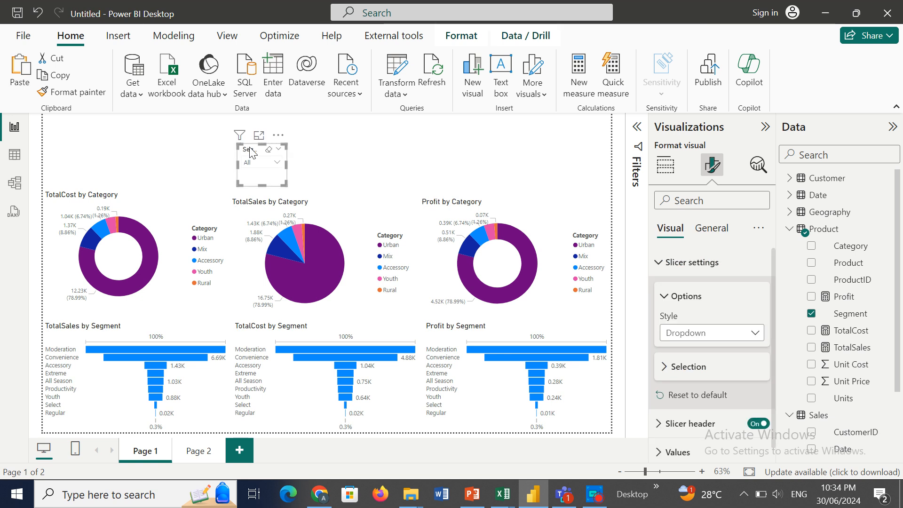
{"action": "left_click_drag", "start_coordinate": [252, 153], "coordinate": [299, 145]}
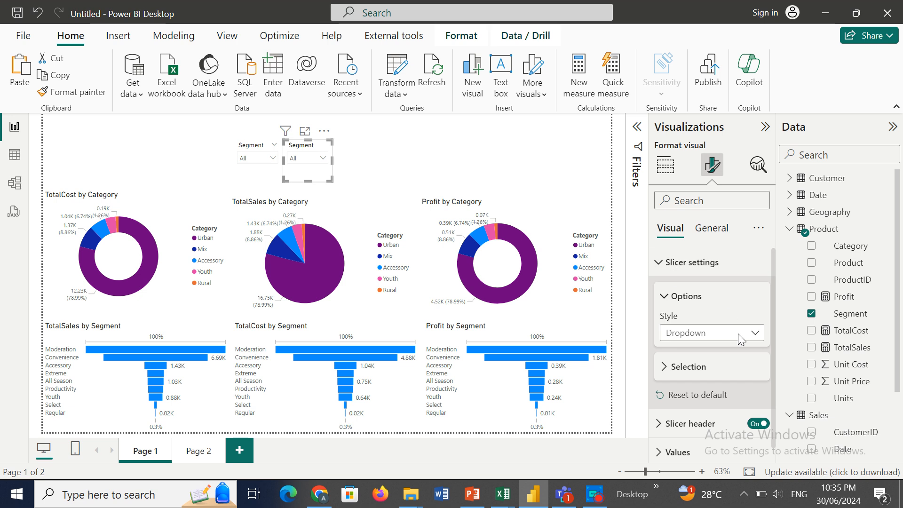
{"action": "left_click", "coordinate": [665, 164]}
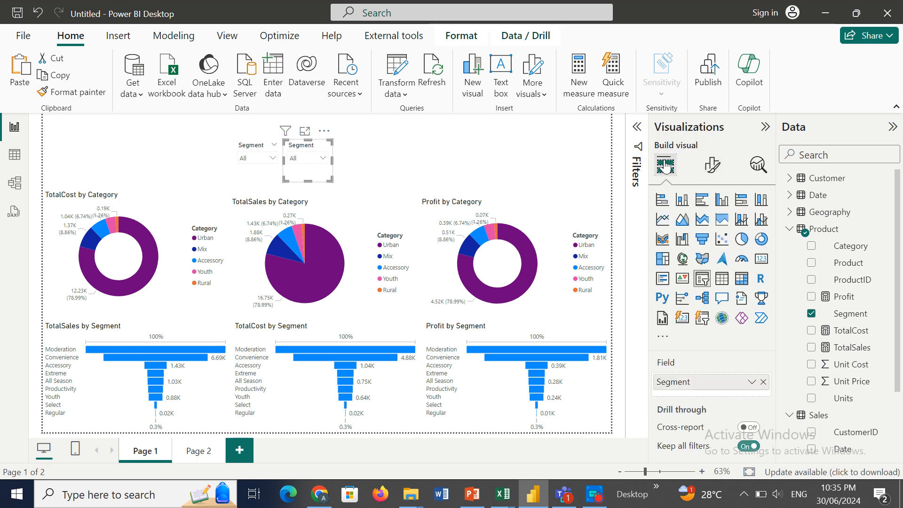
{"action": "left_click", "coordinate": [763, 381]}
{"action": "left_click_drag", "start_coordinate": [851, 246], "coordinate": [728, 383]}
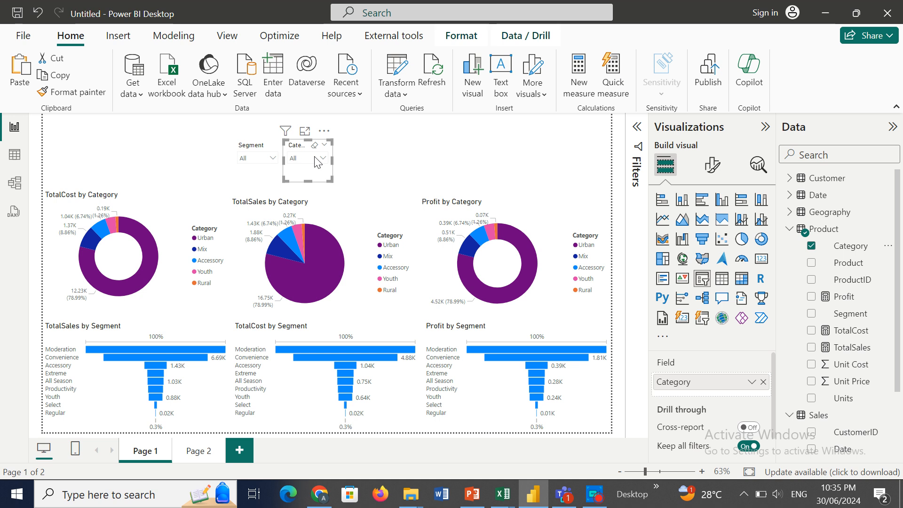
Step: Filter the page to the Accessory category, check which segments the Segment slicer offers, and clear the category selection
{"action": "left_click", "coordinate": [324, 160]}
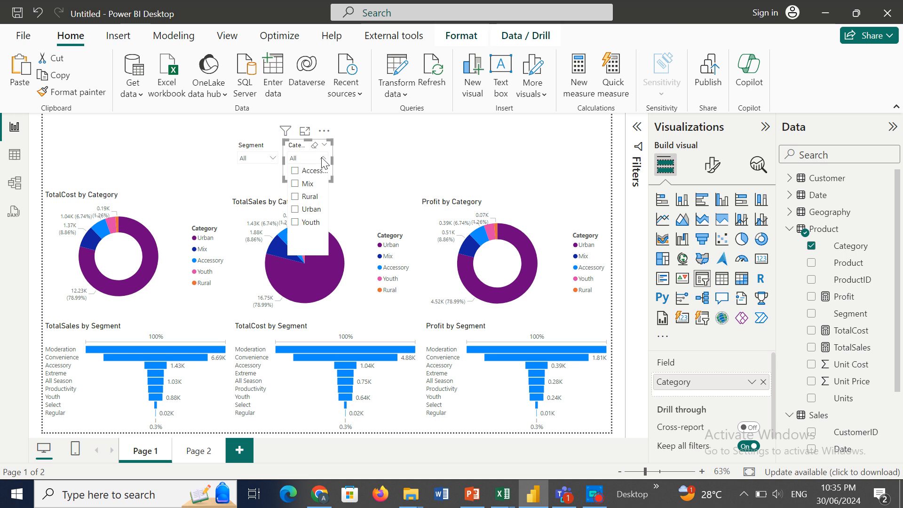
{"action": "left_click", "coordinate": [299, 174]}
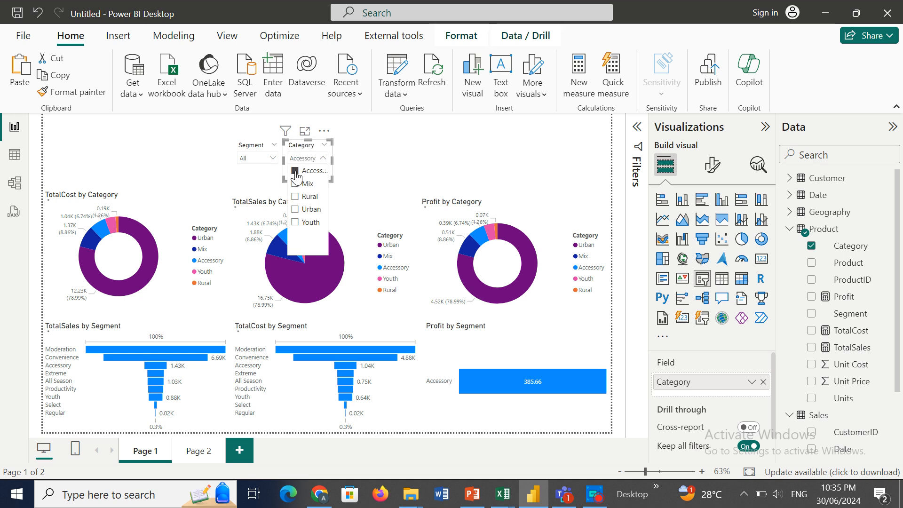
{"action": "left_click", "coordinate": [275, 159]}
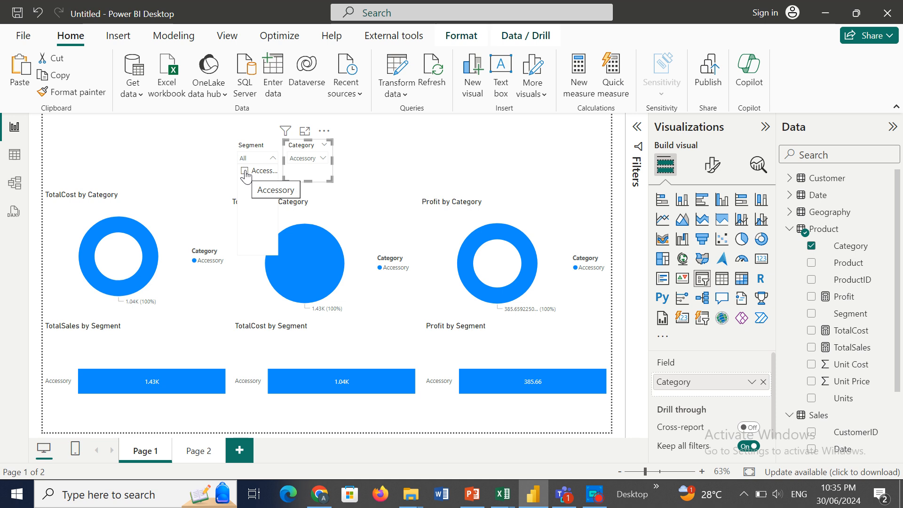
{"action": "left_click", "coordinate": [315, 147]}
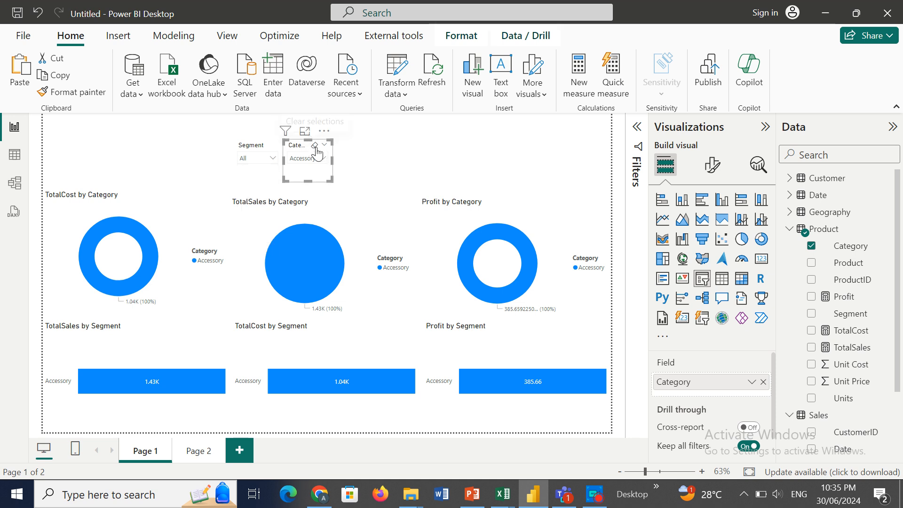
Step: Filter the page to the Accessory segment, check which categories the Category slicer offers, and clear the segment selection
{"action": "left_click", "coordinate": [275, 150]}
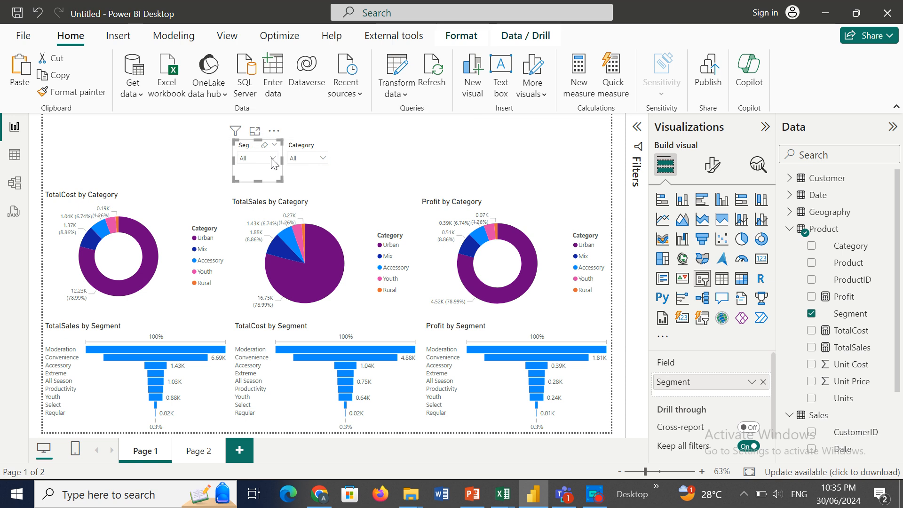
{"action": "left_click", "coordinate": [272, 158]}
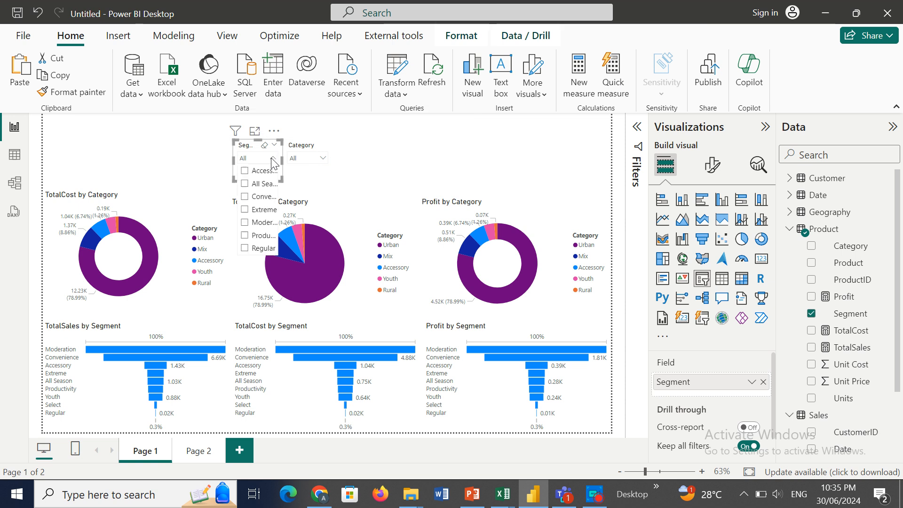
{"action": "left_click", "coordinate": [245, 171]}
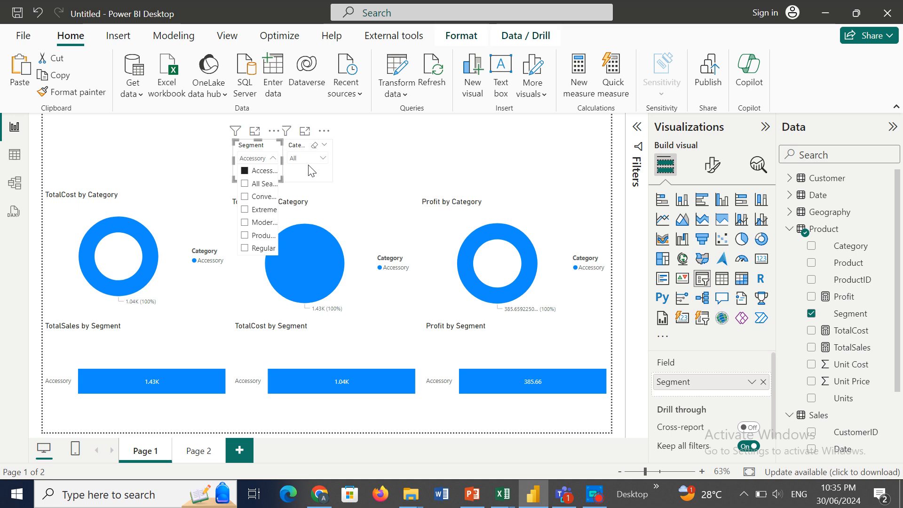
{"action": "left_click", "coordinate": [323, 160]}
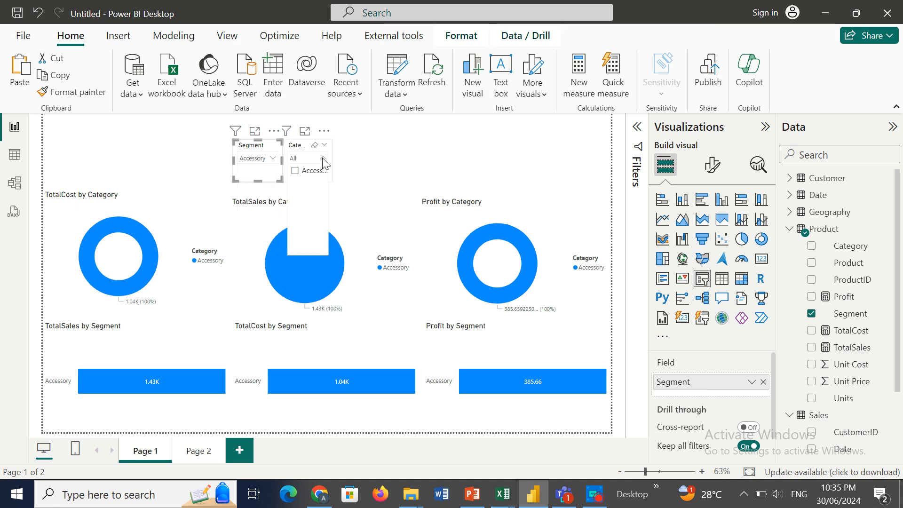
{"action": "left_click", "coordinate": [323, 160]}
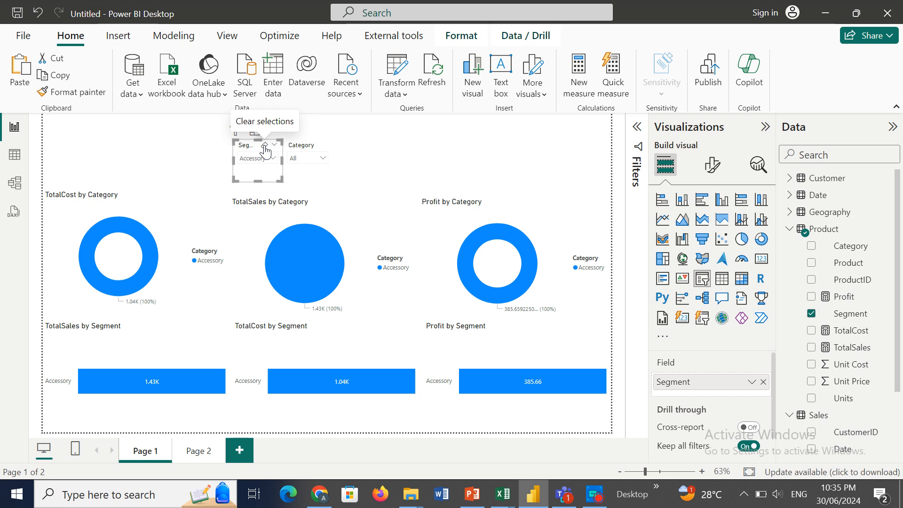
{"action": "left_click", "coordinate": [265, 146]}
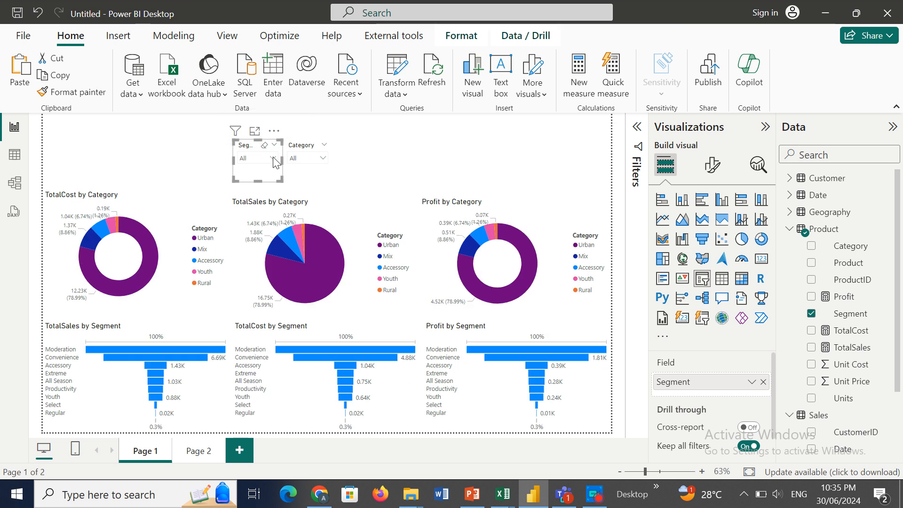
Step: Filter the page to the Extreme segment and the Urban category to examine the charts' response
{"action": "left_click", "coordinate": [273, 158]}
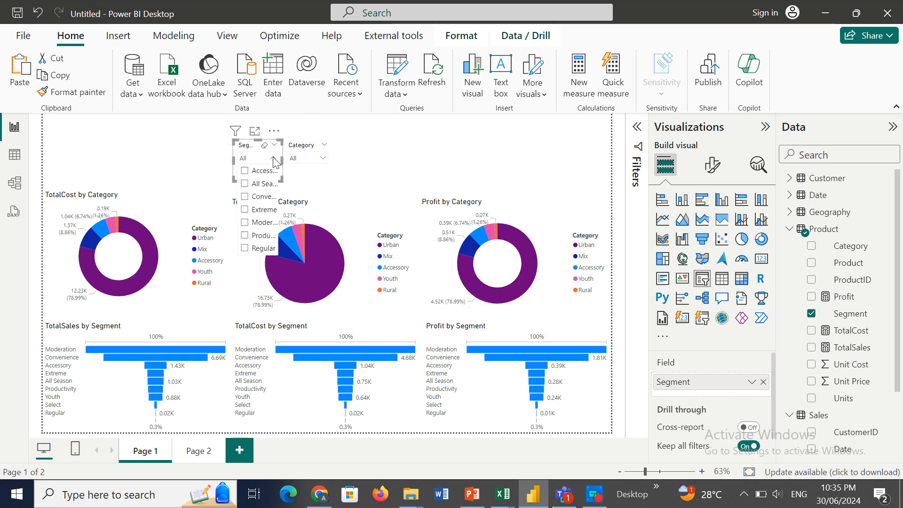
{"action": "left_click", "coordinate": [245, 210]}
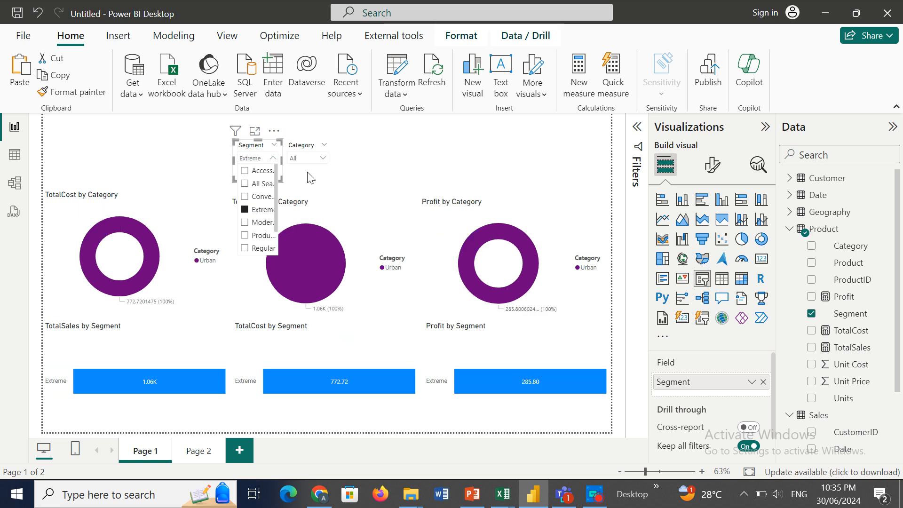
{"action": "left_click", "coordinate": [324, 159]}
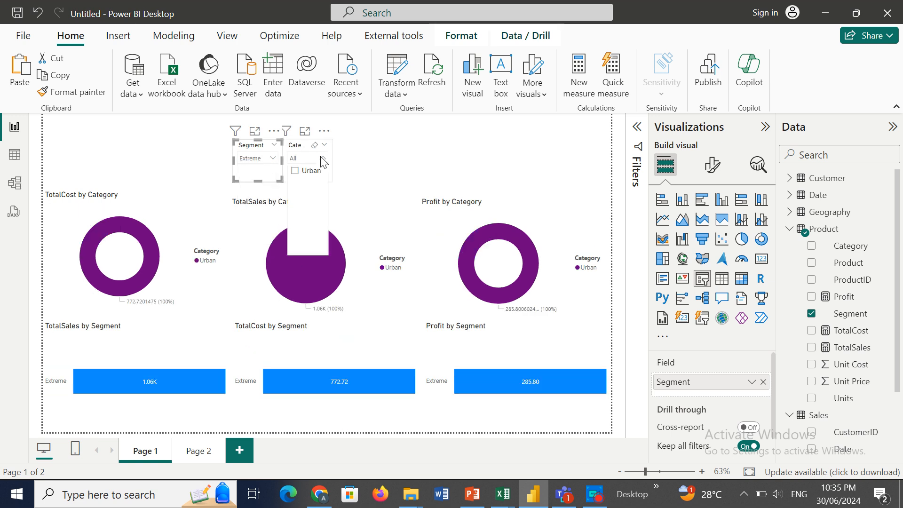
{"action": "left_click", "coordinate": [294, 172]}
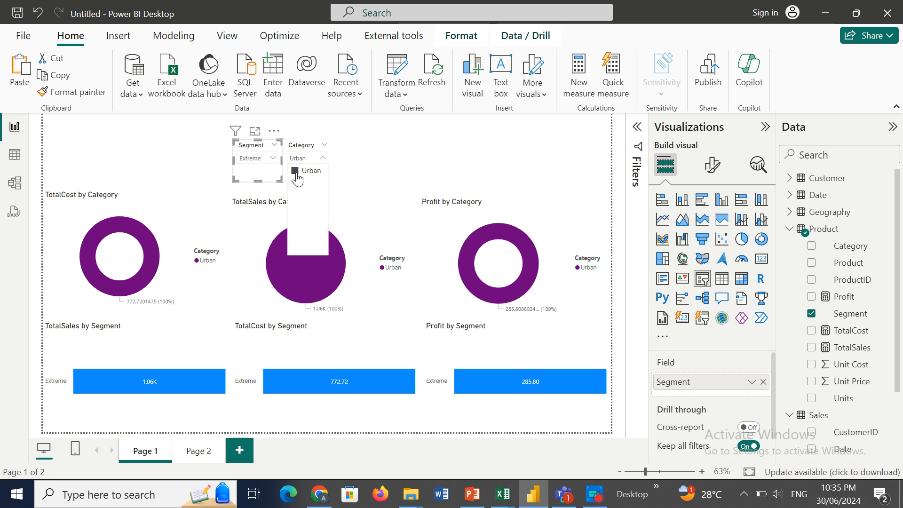
Step: Filter the page to the Productivity segment, compare its Rural and Mix categories, and clear both slicer selections
{"action": "left_click", "coordinate": [273, 158]}
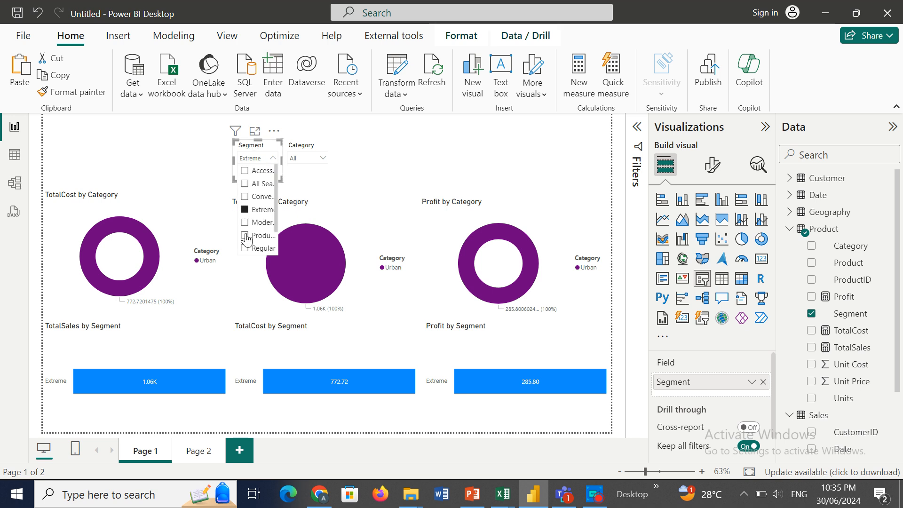
{"action": "left_click", "coordinate": [245, 235]}
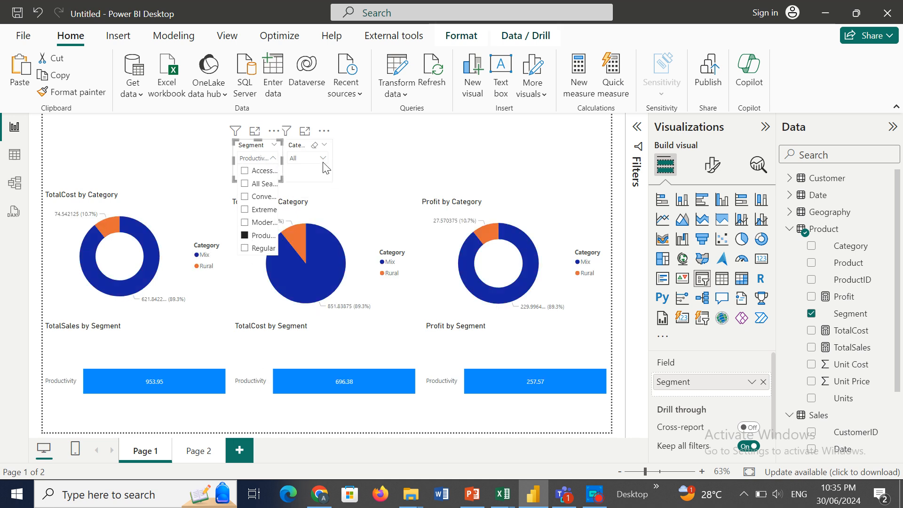
{"action": "left_click", "coordinate": [323, 159]}
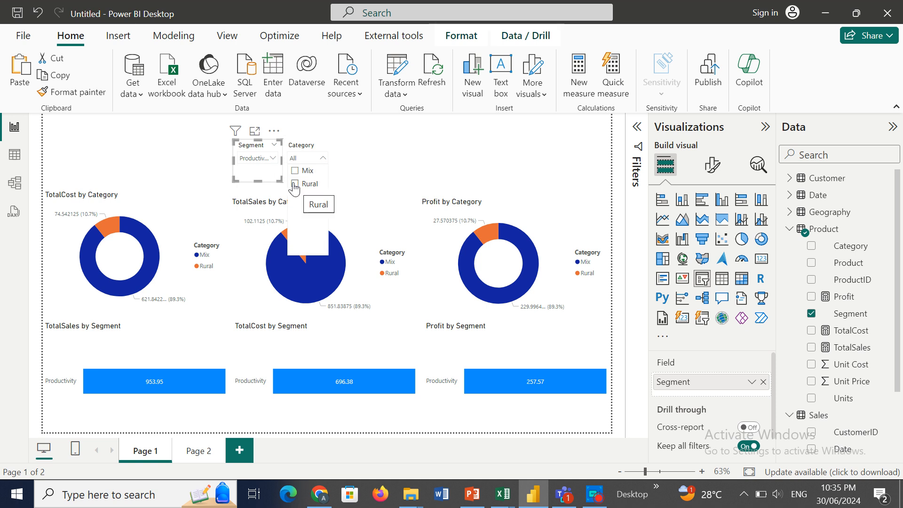
{"action": "left_click", "coordinate": [295, 184]}
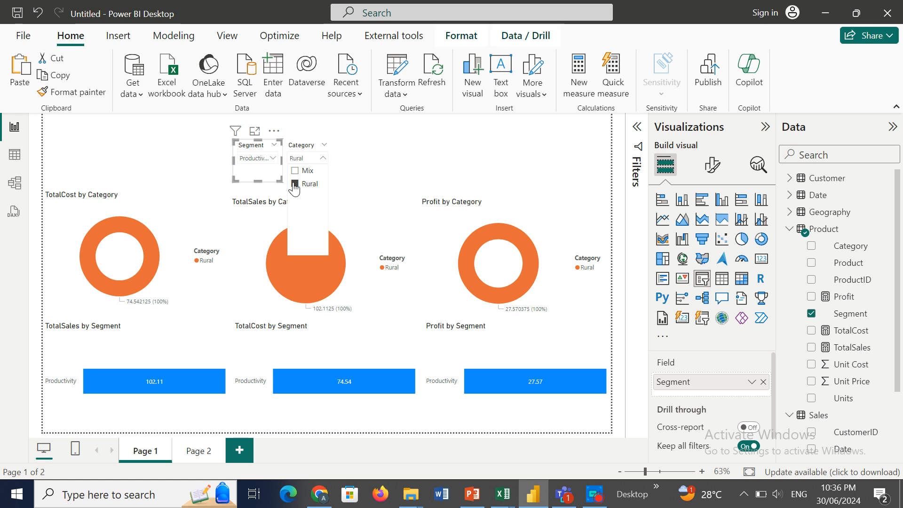
{"action": "left_click", "coordinate": [295, 171]}
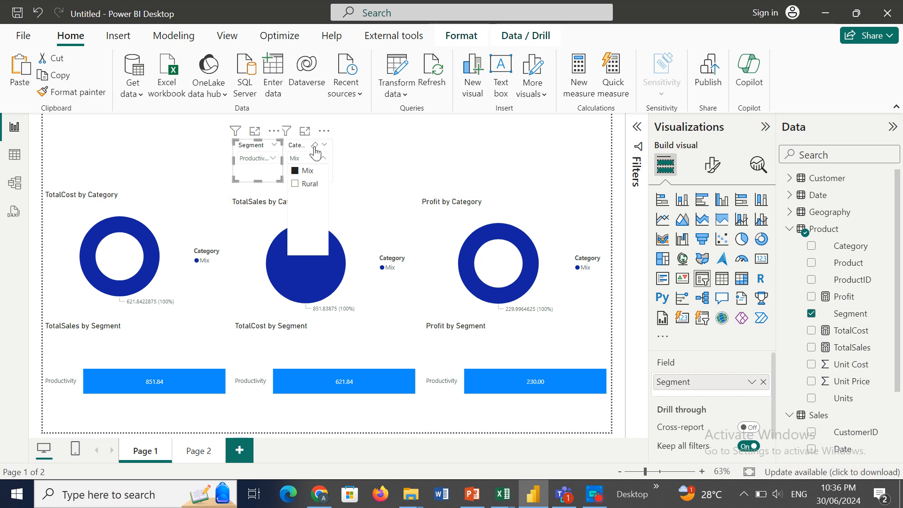
{"action": "left_click", "coordinate": [314, 146]}
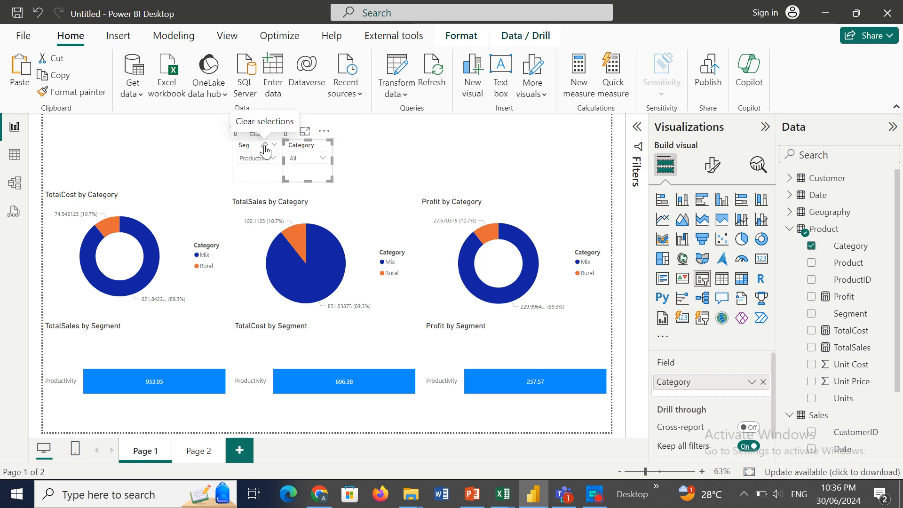
{"action": "left_click", "coordinate": [265, 149]}
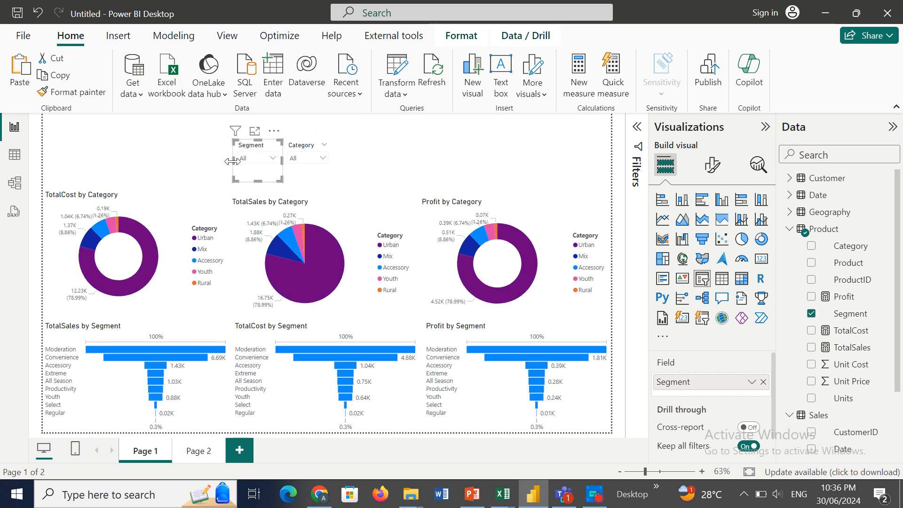
Step: Widen the Segment slicer away from the Category slicer and check that its dropdown options are fully readable
{"action": "left_click_drag", "start_coordinate": [232, 161], "coordinate": [210, 162]}
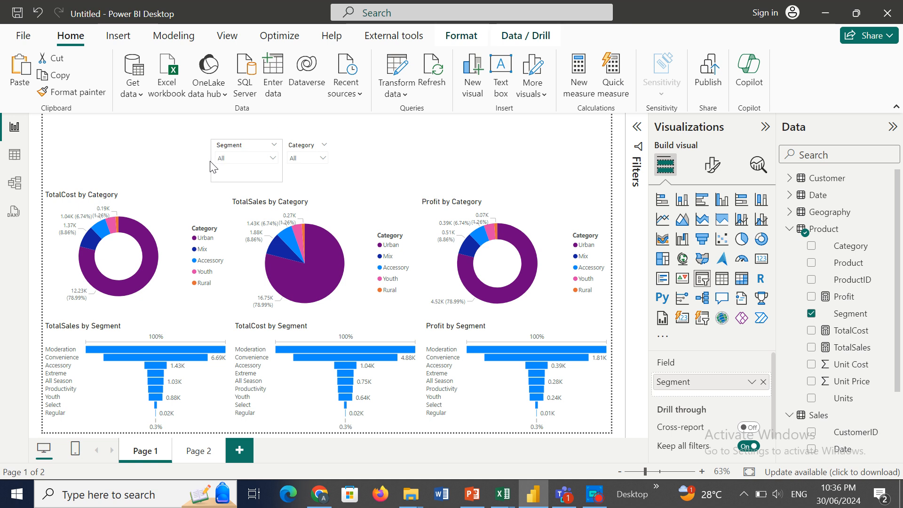
{"action": "left_click", "coordinate": [273, 159]}
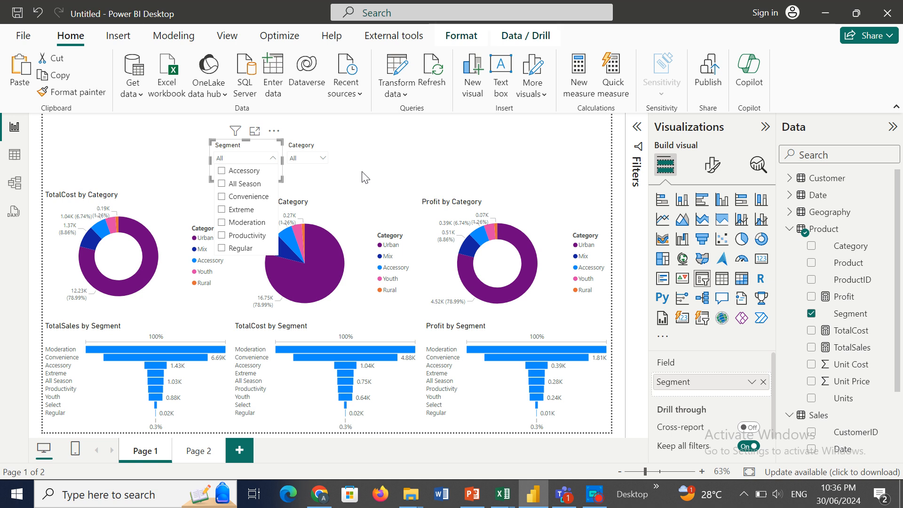
{"action": "left_click", "coordinate": [319, 180]}
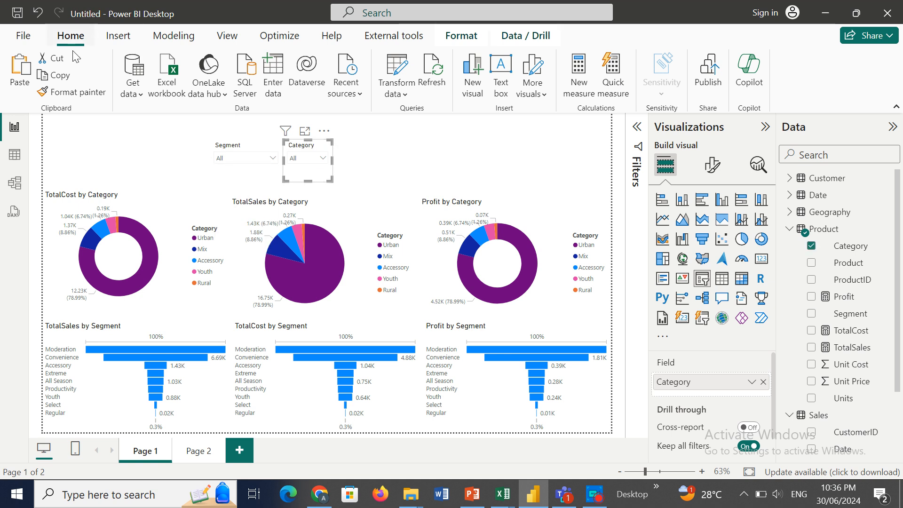
{"action": "left_click", "coordinate": [348, 166]}
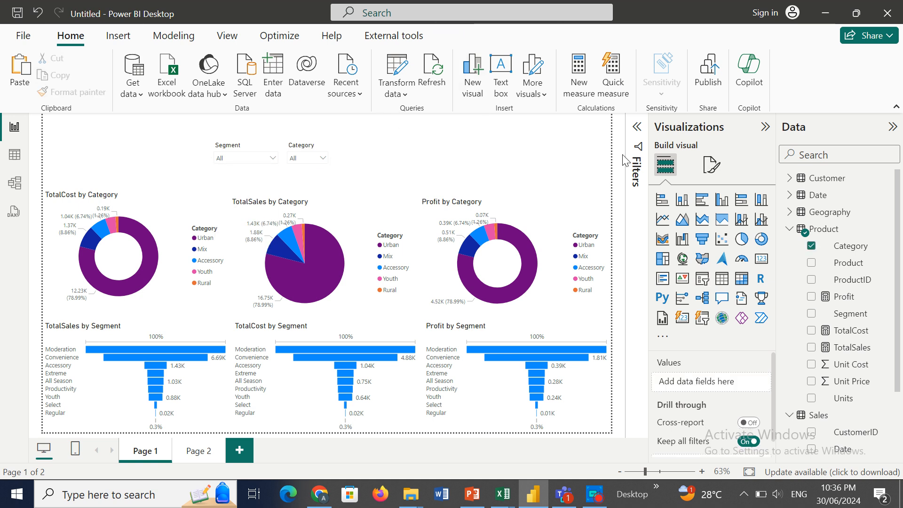
Step: Insert an empty slicer, place it directly beside the Category slicer, and narrow it to about half its width
{"action": "left_click", "coordinate": [702, 283]}
{"action": "left_click_drag", "start_coordinate": [174, 134], "coordinate": [417, 140]}
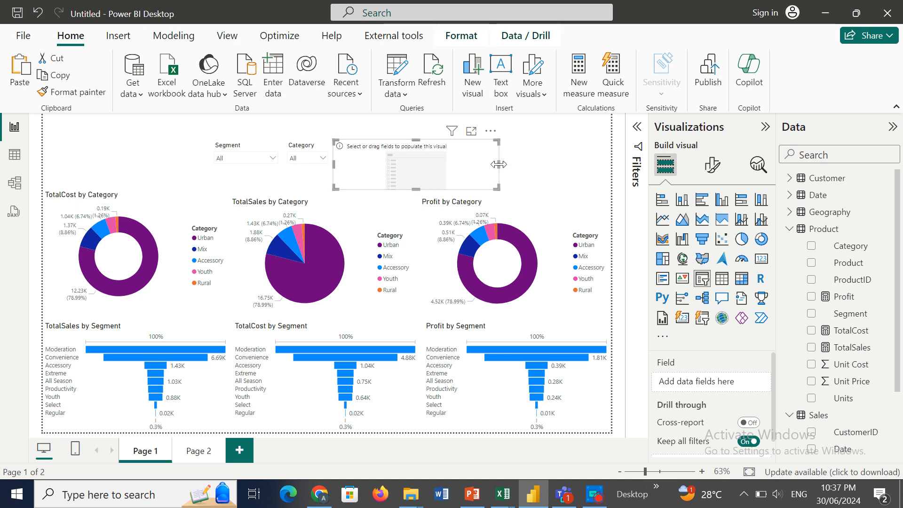
{"action": "left_click_drag", "start_coordinate": [498, 164], "coordinate": [416, 163]}
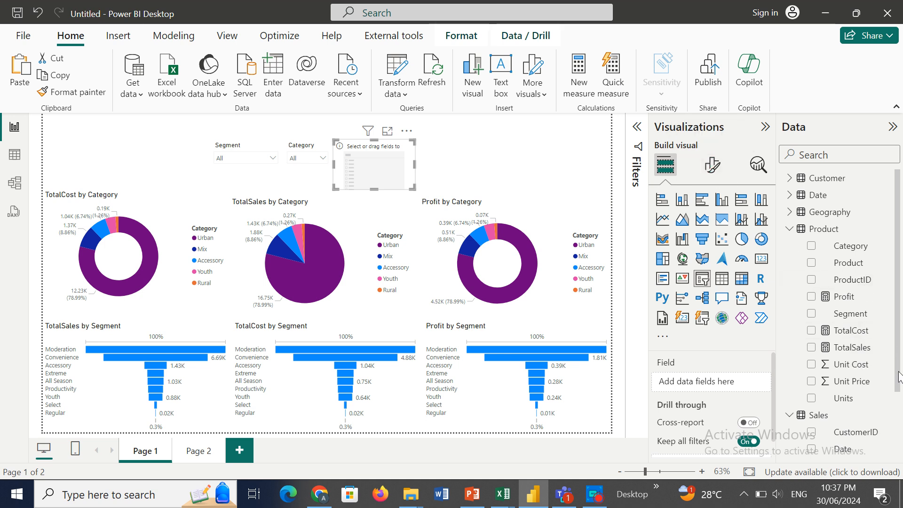
{"action": "left_click_drag", "start_coordinate": [898, 371], "coordinate": [896, 347]}
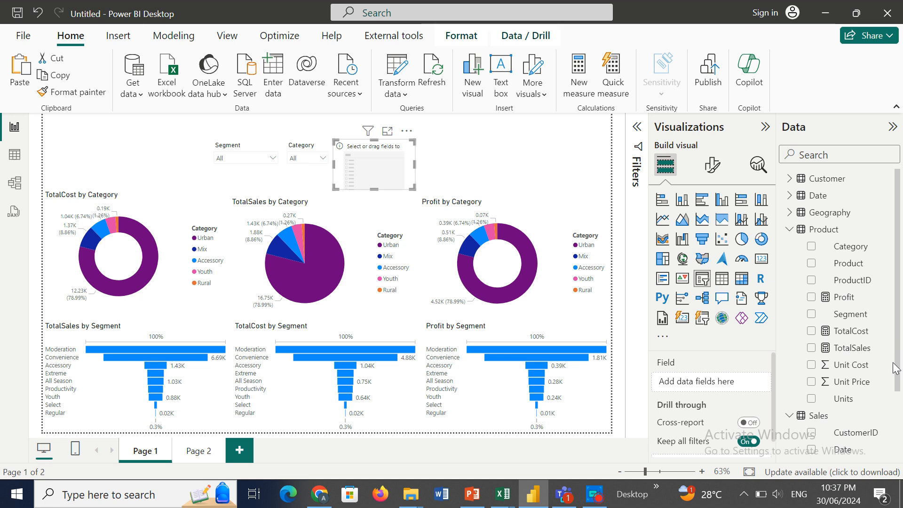
{"action": "left_click", "coordinate": [790, 197]}
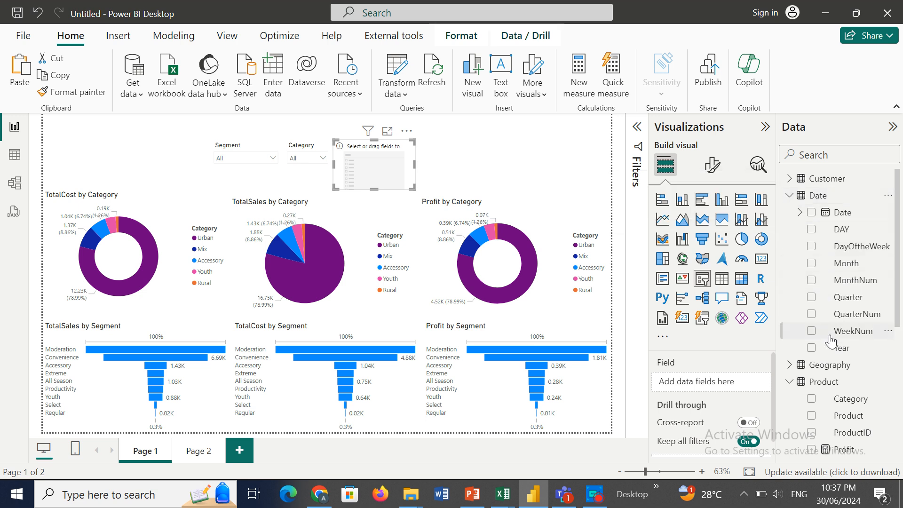
{"action": "left_click", "coordinate": [790, 197]}
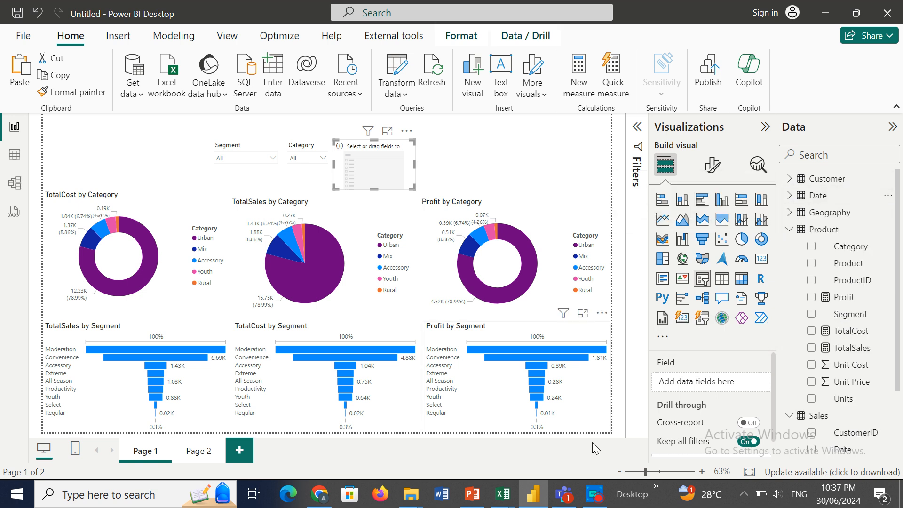
{"action": "left_click", "coordinate": [590, 504]}
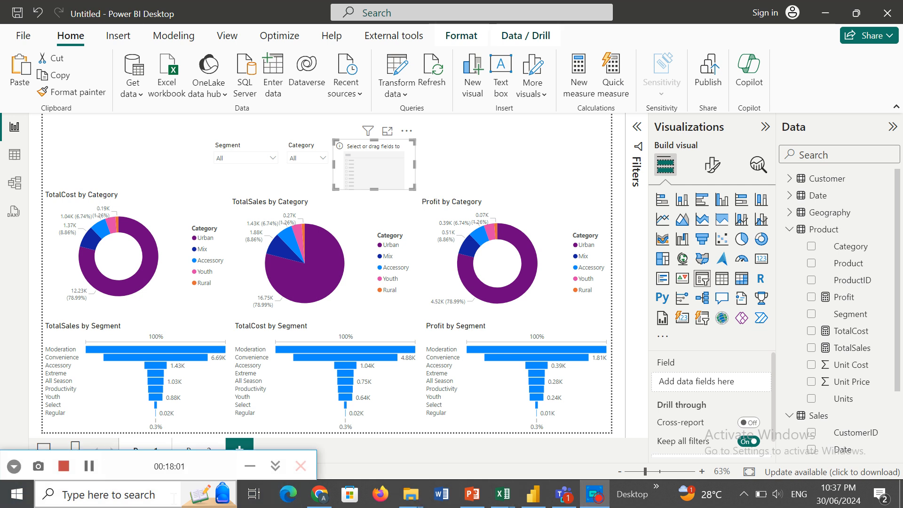
{"action": "left_click", "coordinate": [89, 476]}
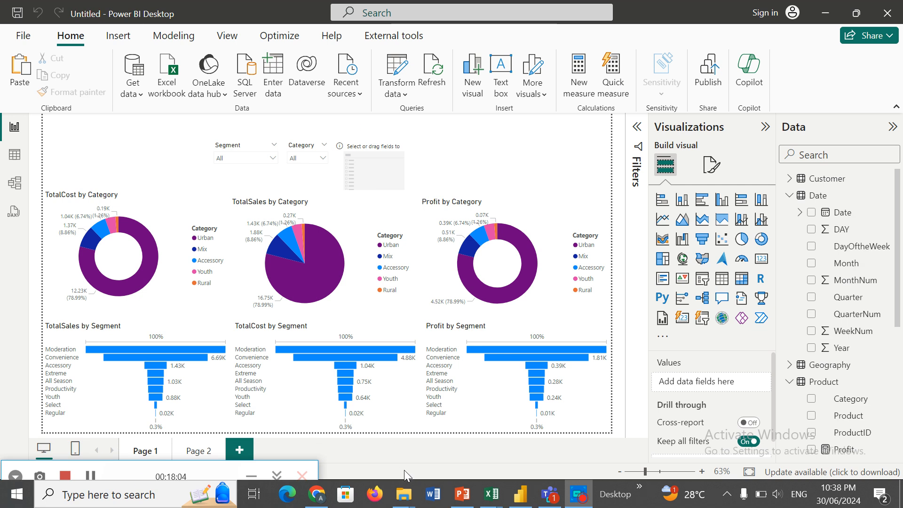
{"action": "left_click", "coordinate": [408, 471]}
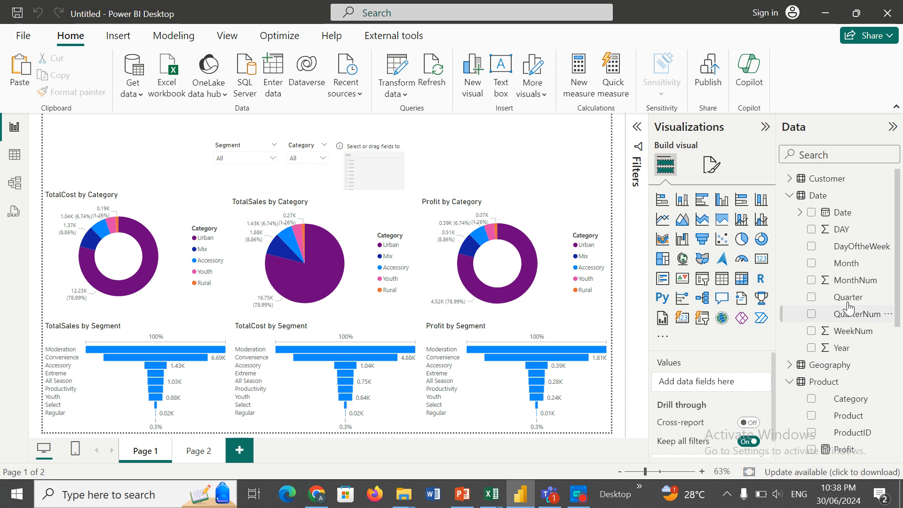
Step: Populate the empty slicer with the Date table's Quarter field and test the Q1, Q2 and Q3 options in turn
{"action": "left_click_drag", "start_coordinate": [847, 301], "coordinate": [380, 174]}
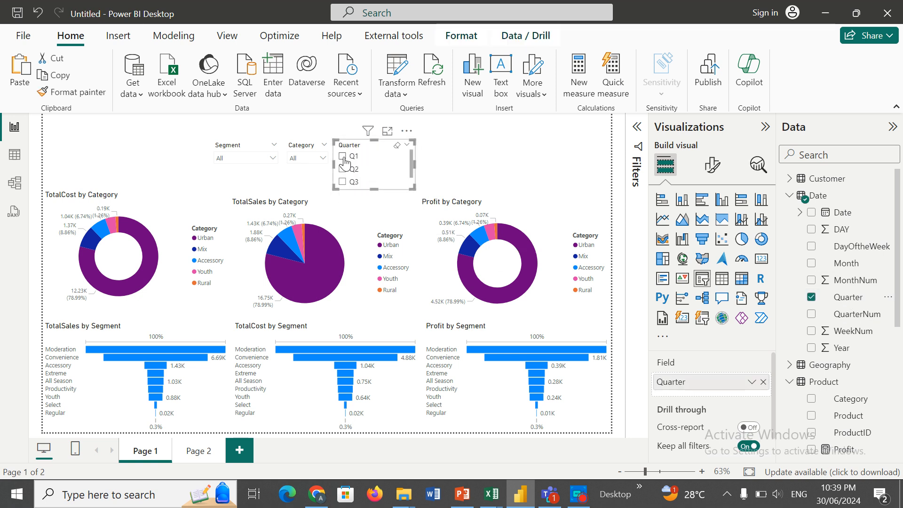
{"action": "left_click", "coordinate": [344, 159]}
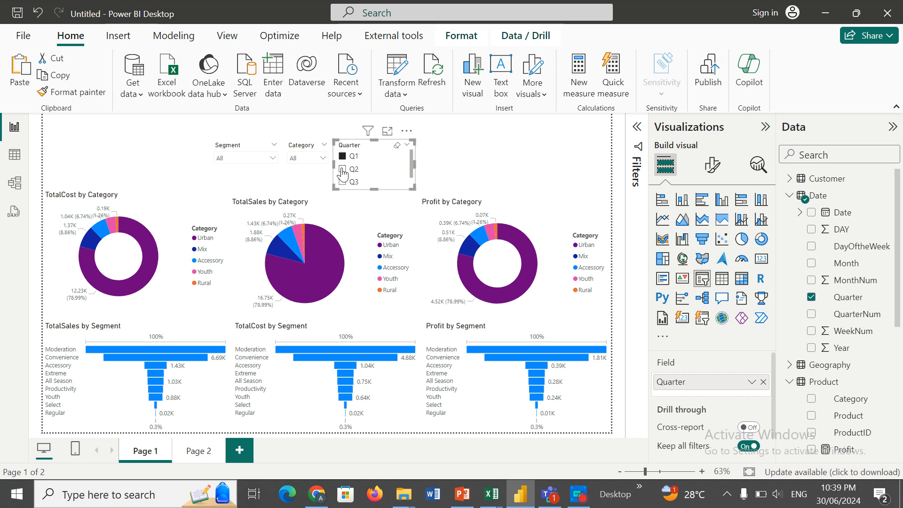
{"action": "left_click", "coordinate": [342, 170]}
{"action": "left_click", "coordinate": [343, 183]}
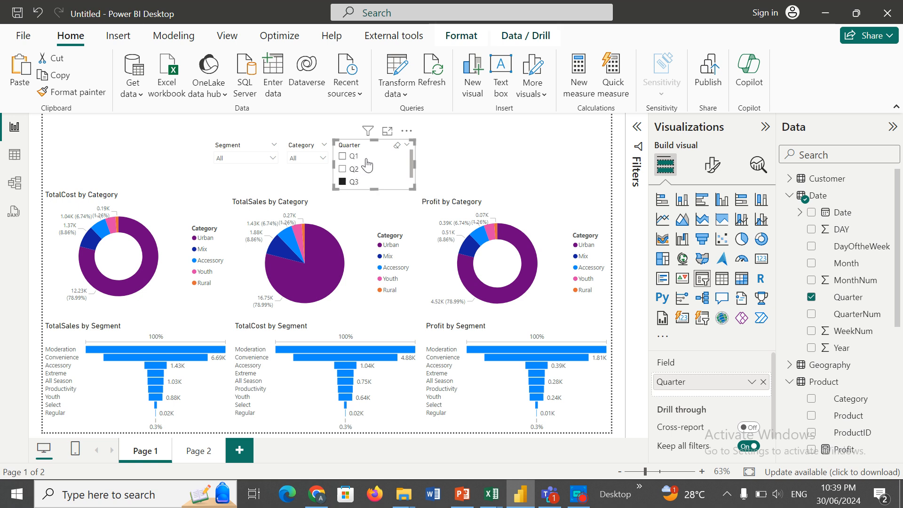
Step: Set the Quarter slicer's style to Dropdown, test its Q1 option, and clear the selection
{"action": "left_click", "coordinate": [712, 165]}
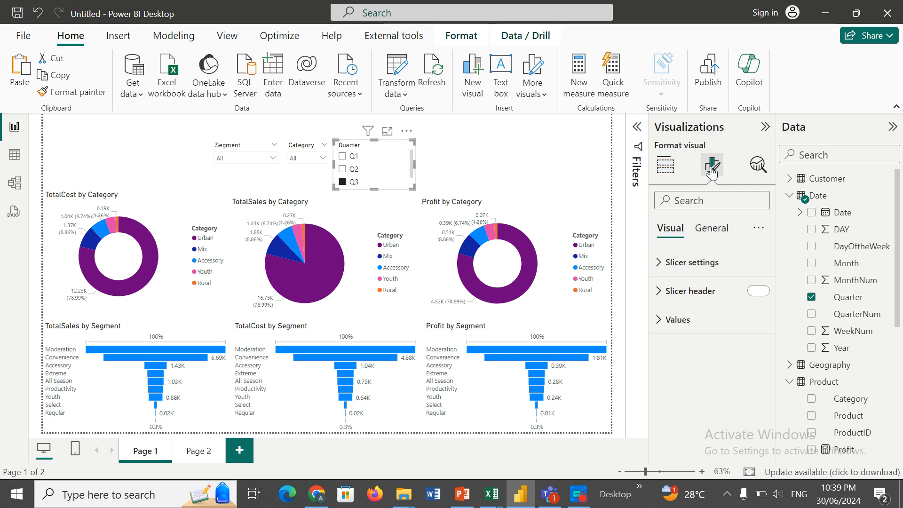
{"action": "left_click", "coordinate": [677, 262]}
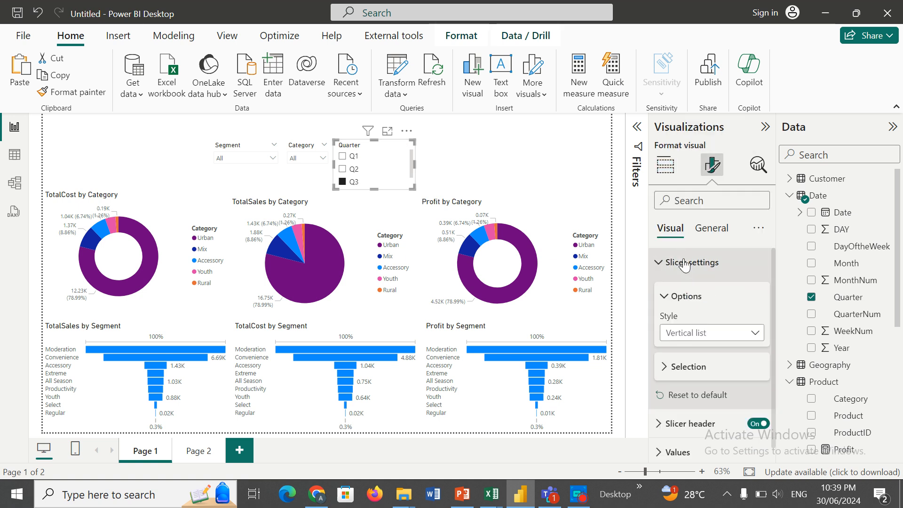
{"action": "left_click", "coordinate": [725, 335]}
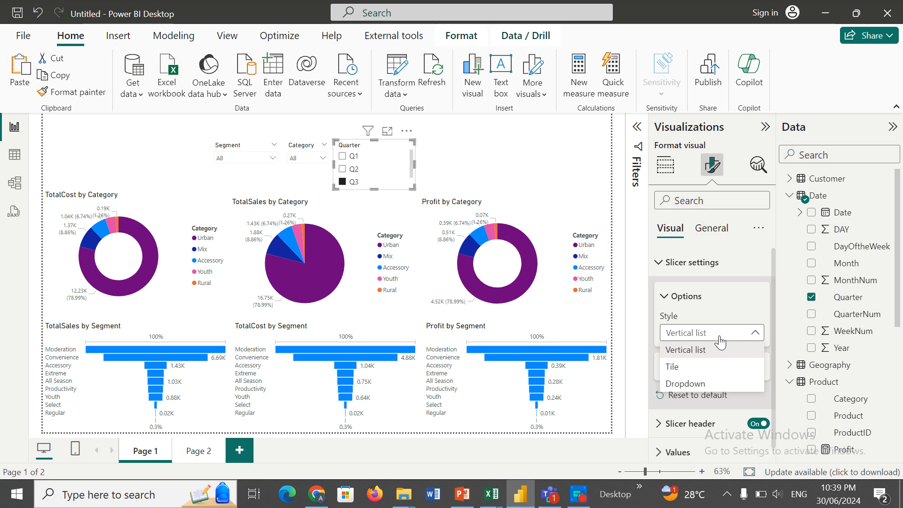
{"action": "left_click", "coordinate": [699, 383]}
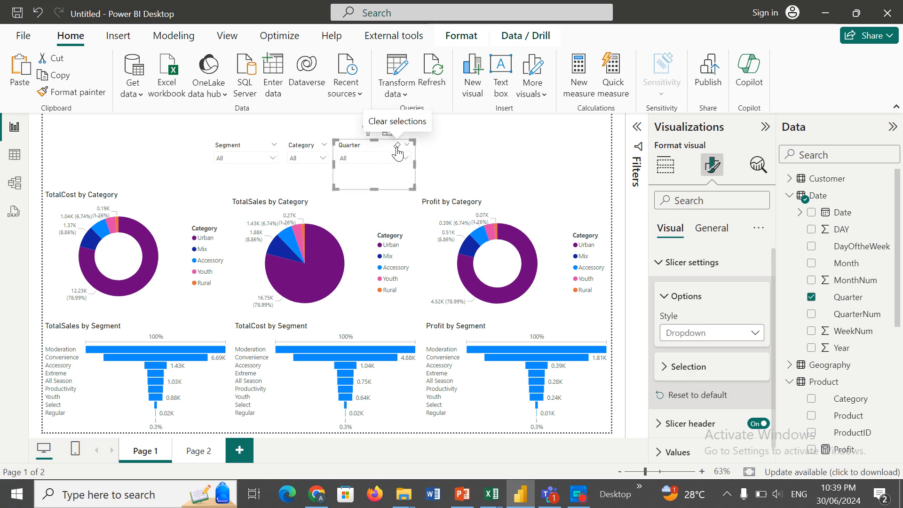
{"action": "left_click", "coordinate": [405, 158]}
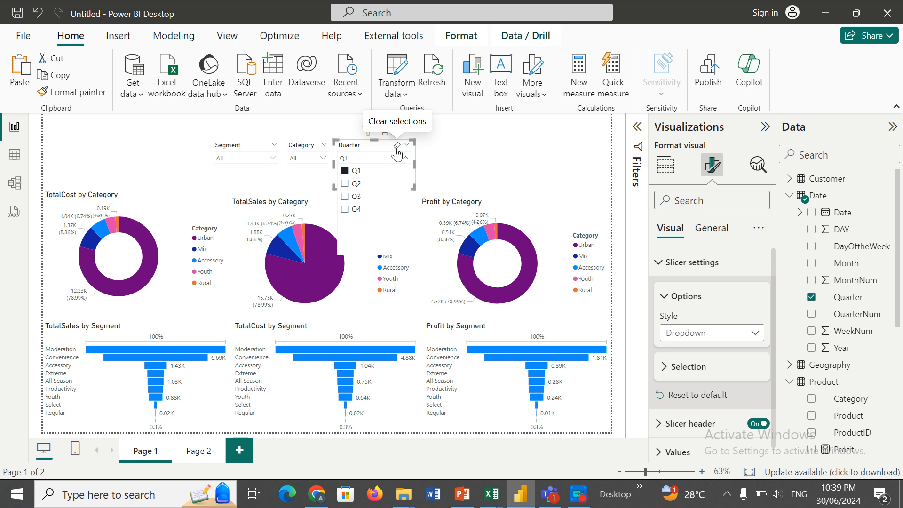
{"action": "left_click", "coordinate": [397, 147]}
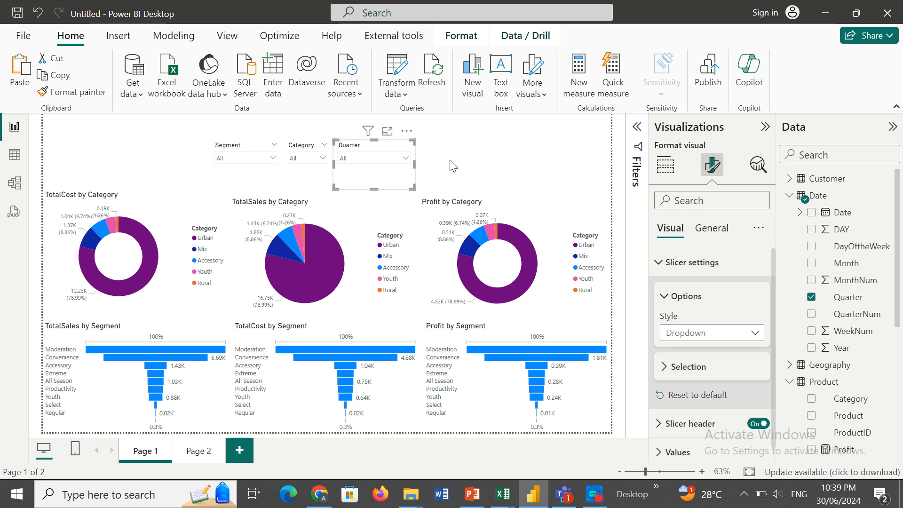
Step: Insert another slicer beside the Quarter slicer and populate it with the Date table's Year field
{"action": "left_click", "coordinate": [439, 153]}
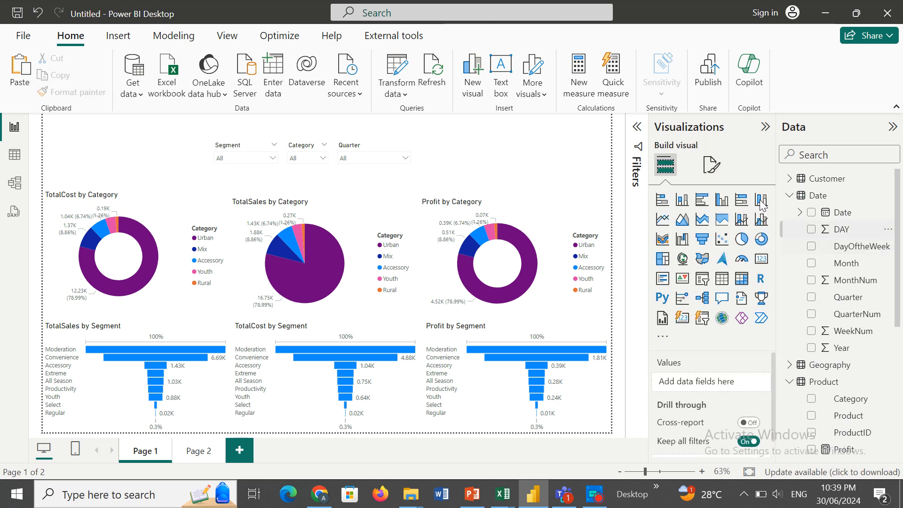
{"action": "left_click", "coordinate": [704, 281]}
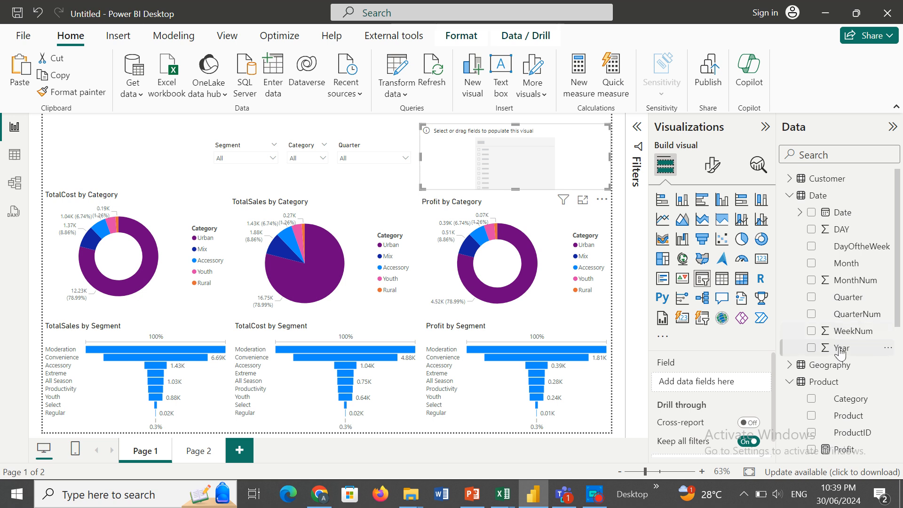
{"action": "left_click_drag", "start_coordinate": [839, 349], "coordinate": [520, 163]}
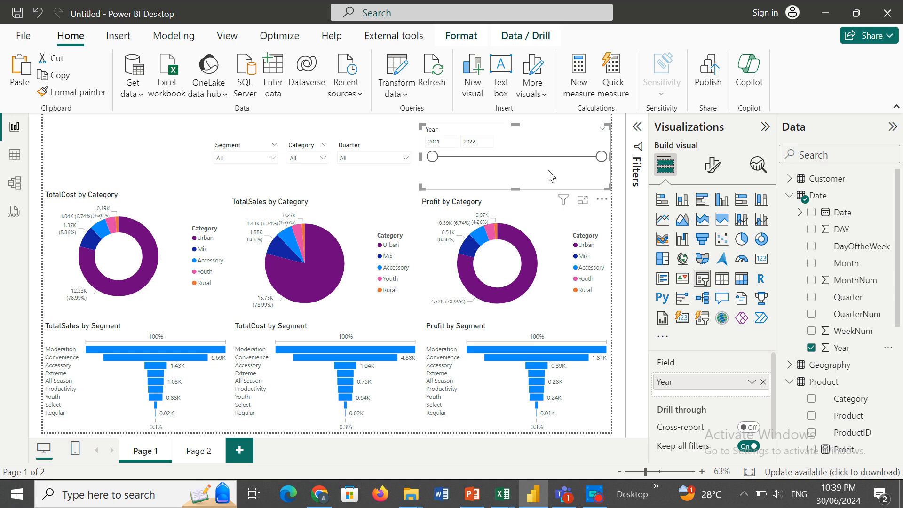
Step: Remove the Year field from the newest slicer and move the empty slicer to the page's upper-left corner
{"action": "left_click", "coordinate": [763, 382]}
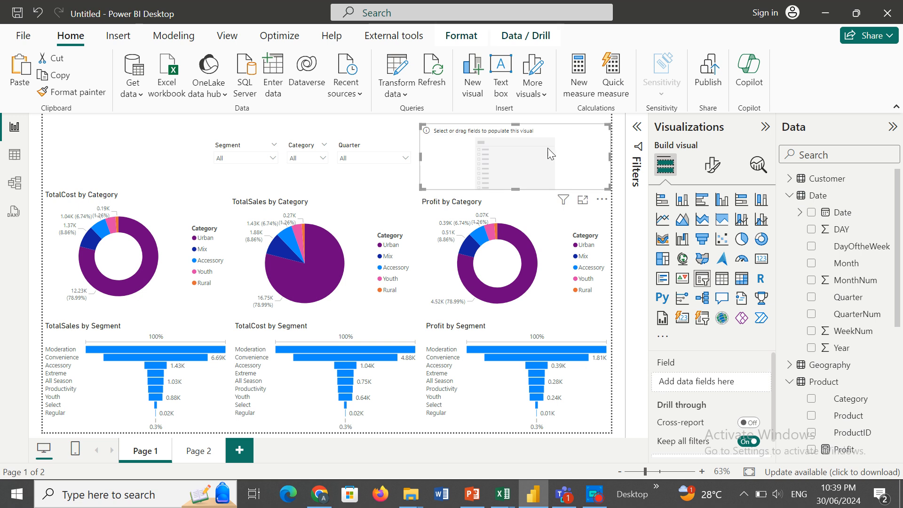
{"action": "left_click_drag", "start_coordinate": [585, 167], "coordinate": [95, 131]}
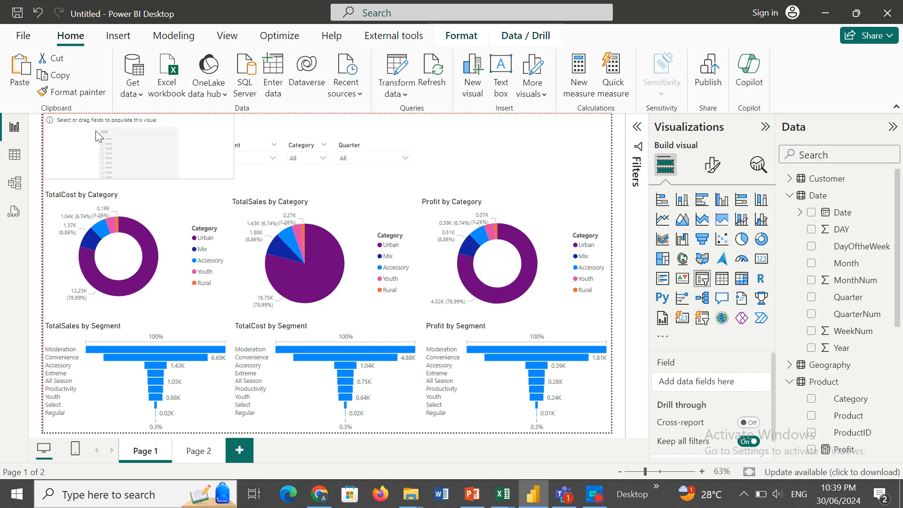
Step: Try the Date table's Year field as a card in the free space beside the Quarter slicer, and delete the card
{"action": "left_click", "coordinate": [483, 160]}
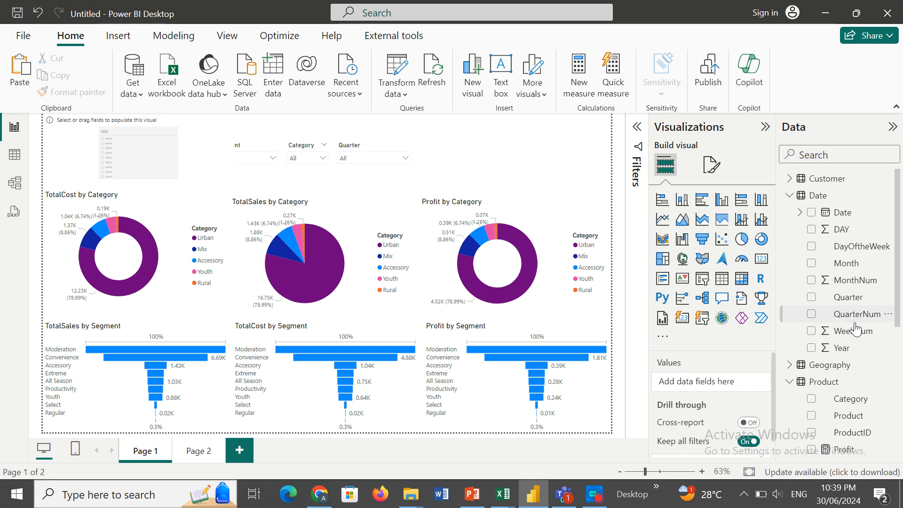
{"action": "left_click_drag", "start_coordinate": [841, 347], "coordinate": [514, 149]}
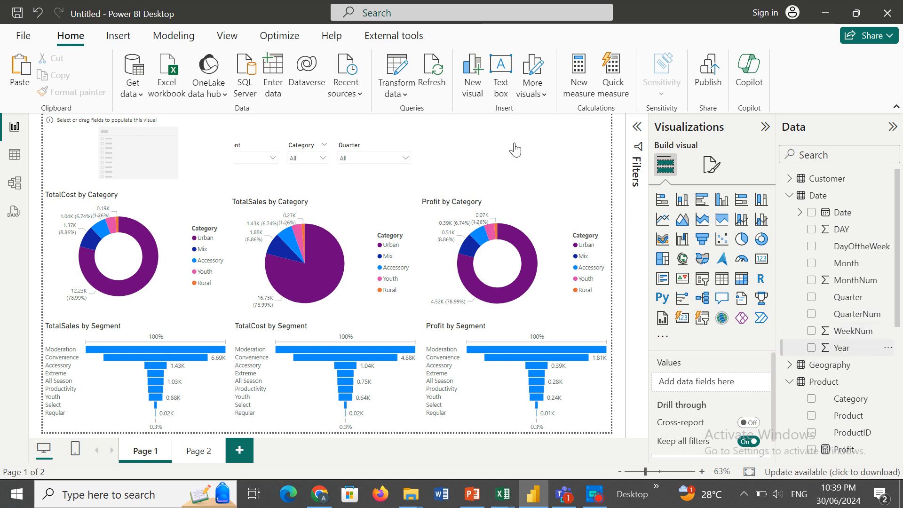
{"action": "left_click", "coordinate": [762, 259]}
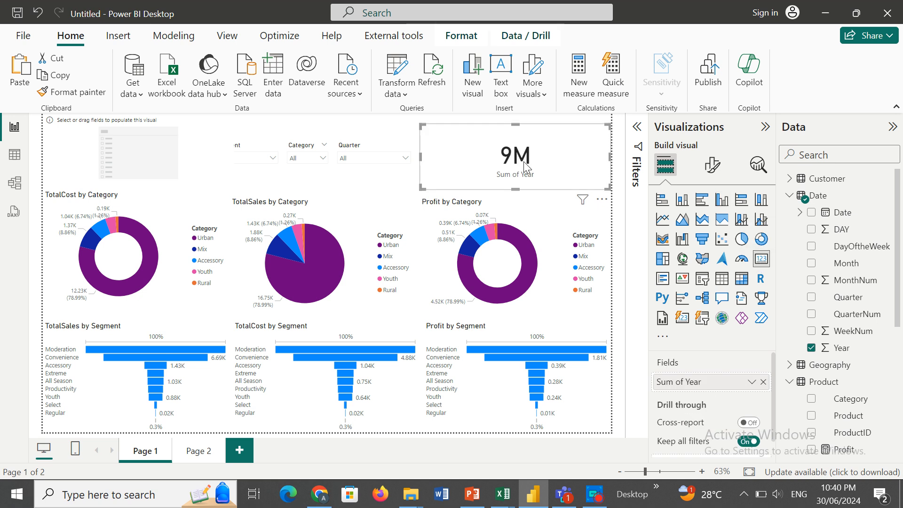
{"action": "key", "text": "Delete"}
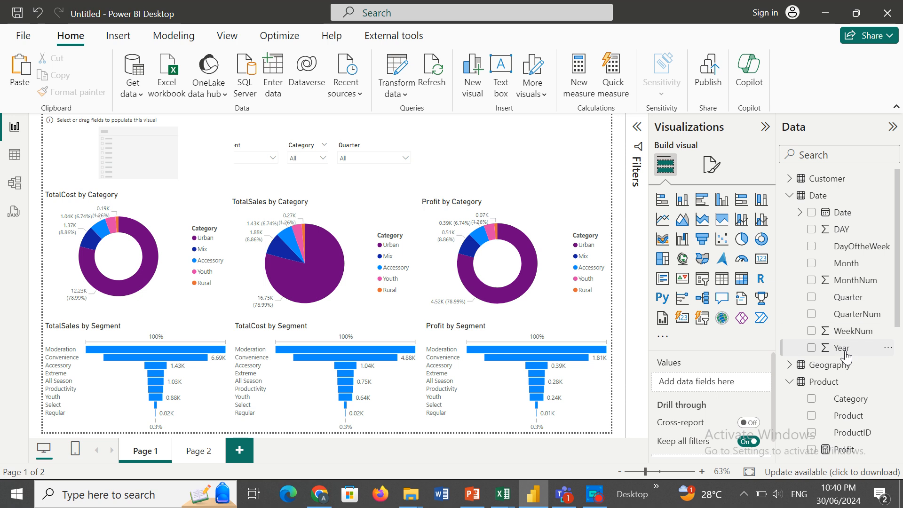
Step: Set the default summarization of the Date table's Year and WeekNum columns to Don't summarize
{"action": "left_click", "coordinate": [844, 354]}
{"action": "left_click", "coordinate": [483, 69]}
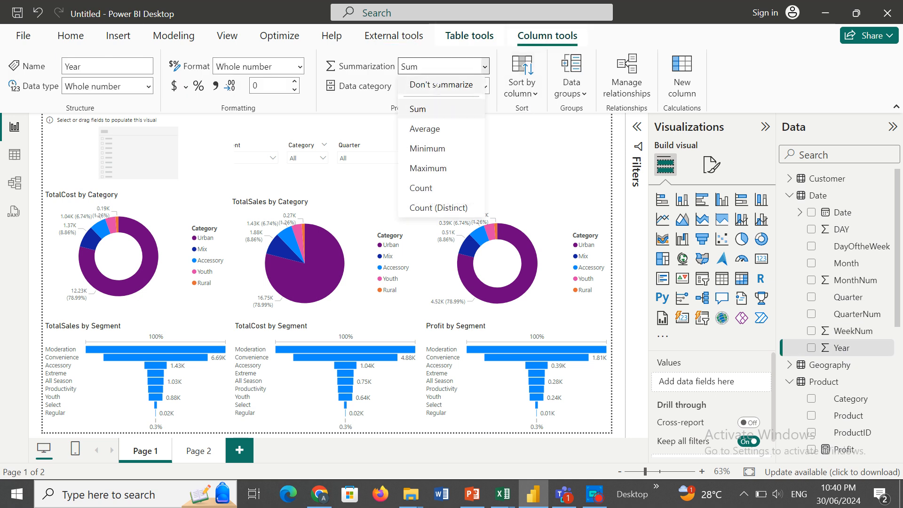
{"action": "left_click", "coordinate": [443, 87]}
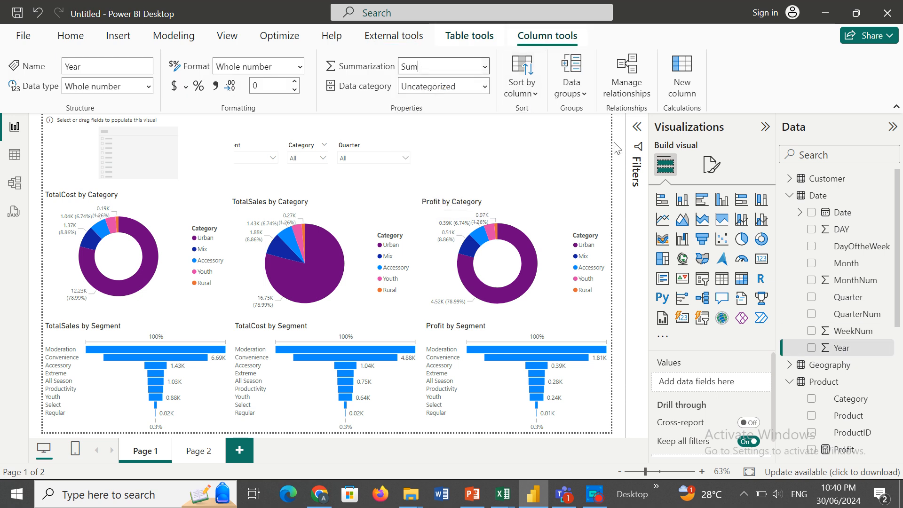
{"action": "left_click", "coordinate": [852, 331]}
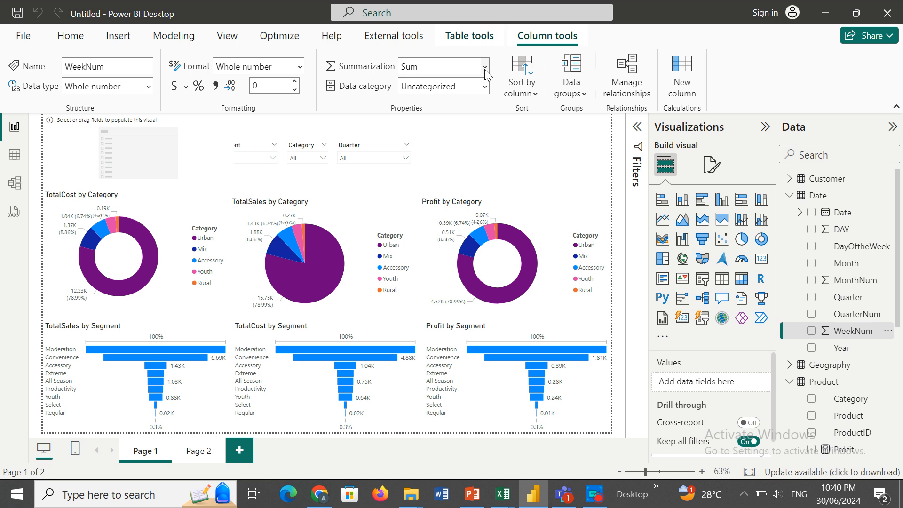
{"action": "left_click", "coordinate": [485, 68]}
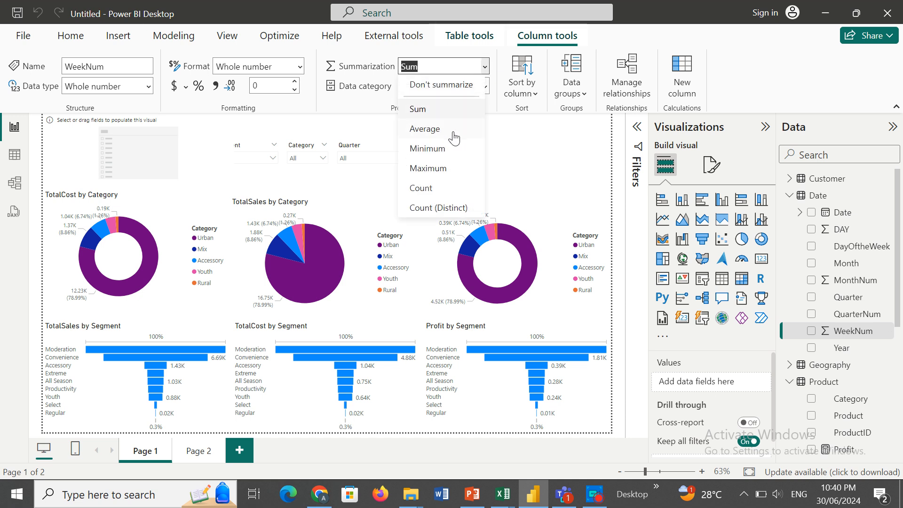
{"action": "left_click", "coordinate": [421, 85]}
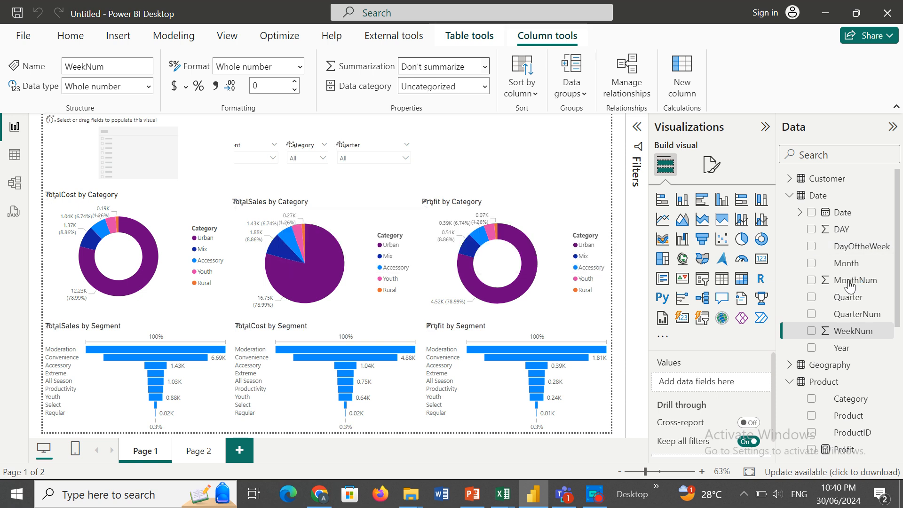
Step: Set the default summarization of the Date table's MonthNum and DAY columns to Don't summarize
{"action": "left_click", "coordinate": [487, 66]}
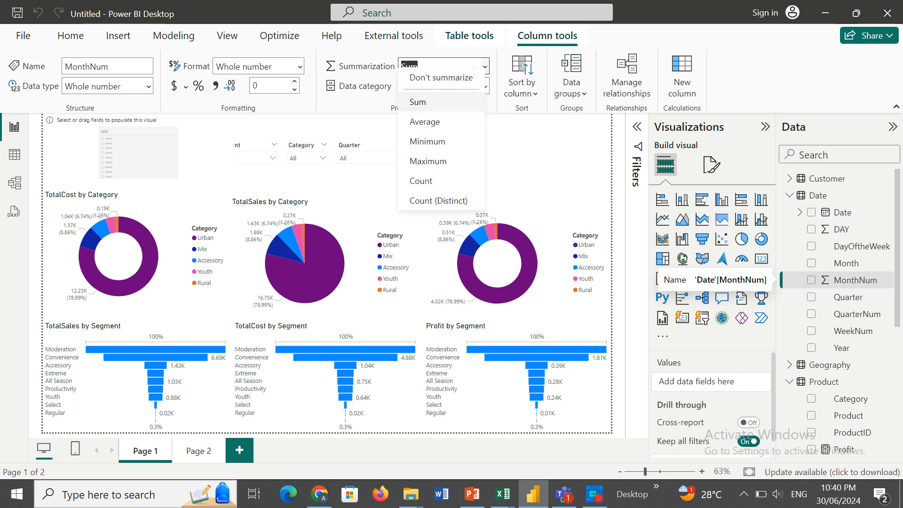
{"action": "left_click", "coordinate": [414, 101]}
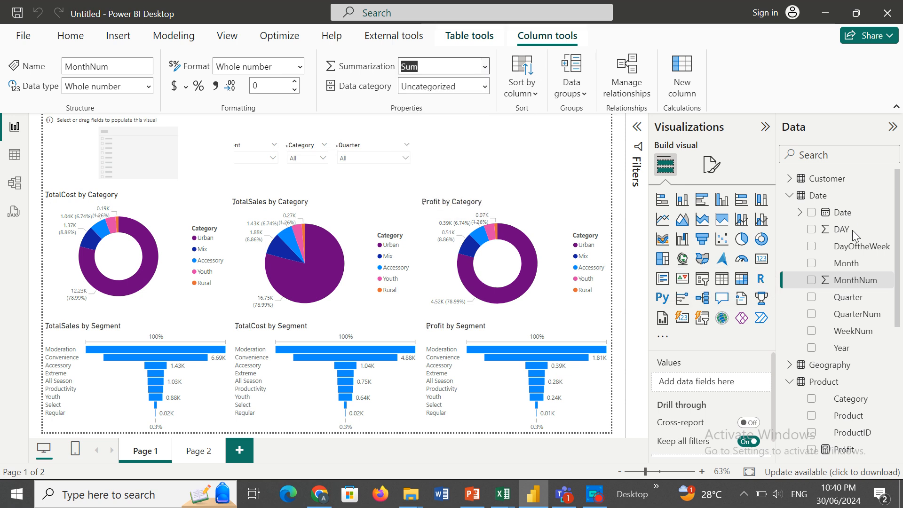
{"action": "key", "text": "Up"}
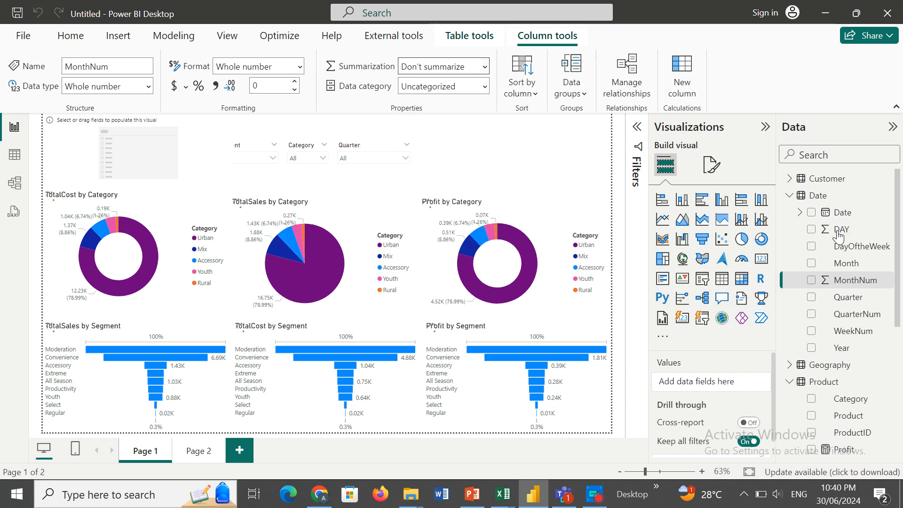
{"action": "left_click", "coordinate": [838, 233]}
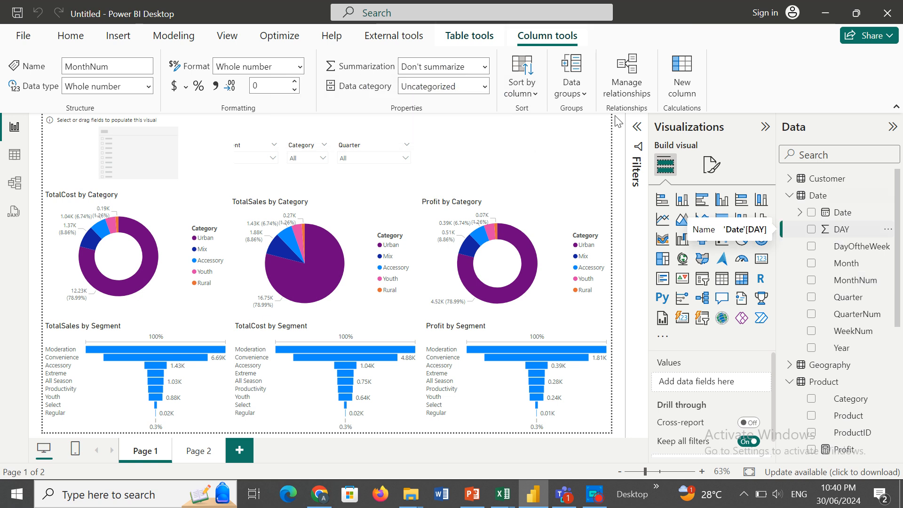
{"action": "left_click", "coordinate": [485, 68]}
{"action": "left_click", "coordinate": [447, 89]}
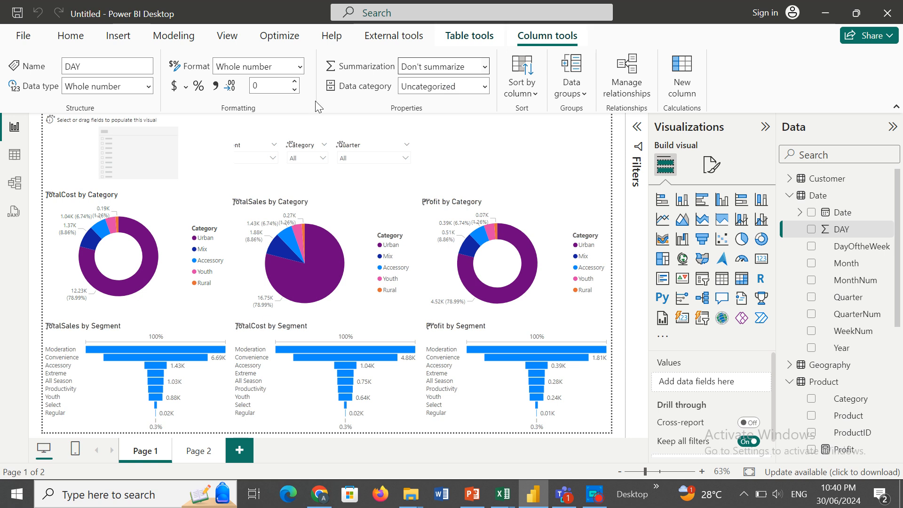
Step: Move the empty slicer back beside the Quarter slicer and populate it with the Date table's Year field
{"action": "left_click_drag", "start_coordinate": [148, 140], "coordinate": [560, 169]}
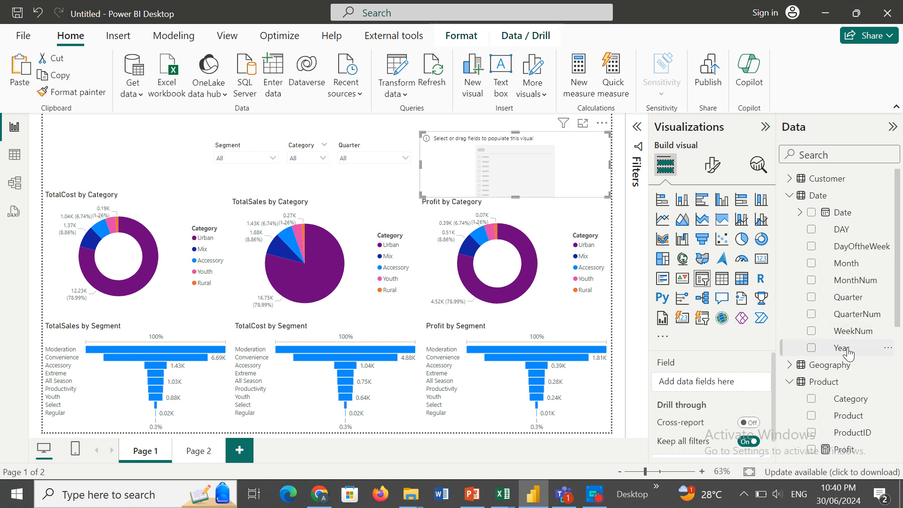
{"action": "left_click_drag", "start_coordinate": [847, 349], "coordinate": [521, 170]}
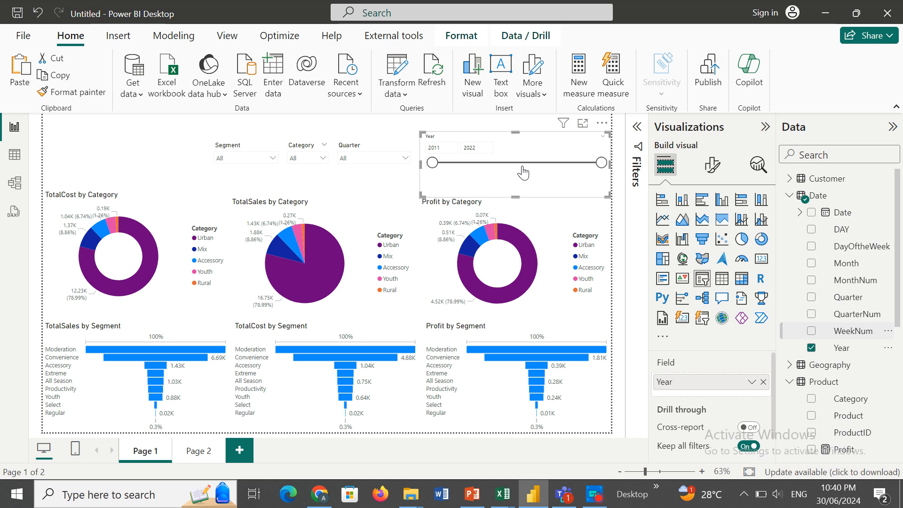
Step: Set the Year slicer's style to Dropdown and narrow the slicer to about a third of its width
{"action": "left_click", "coordinate": [703, 175]}
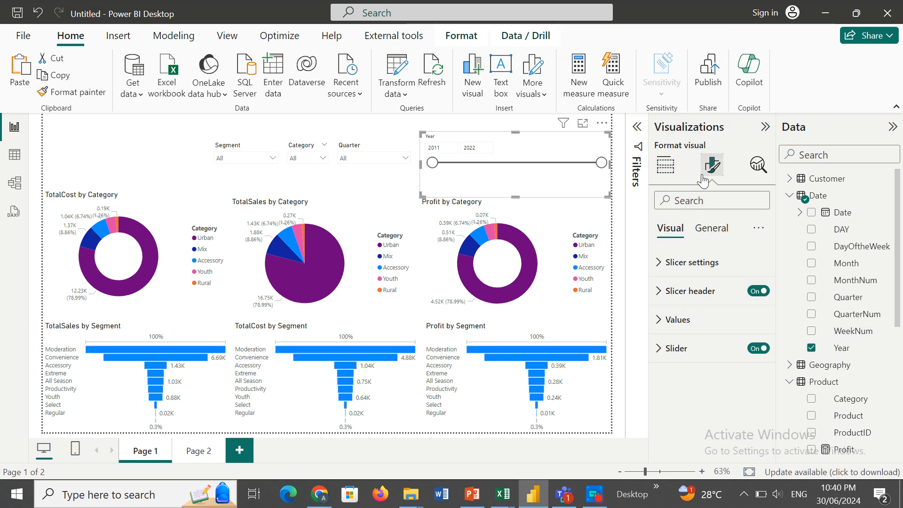
{"action": "left_click", "coordinate": [689, 262]}
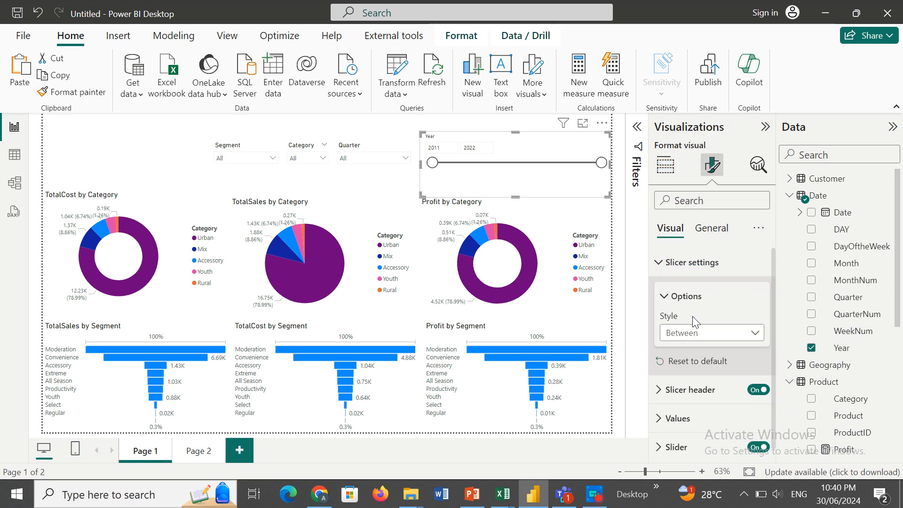
{"action": "left_click", "coordinate": [700, 332]}
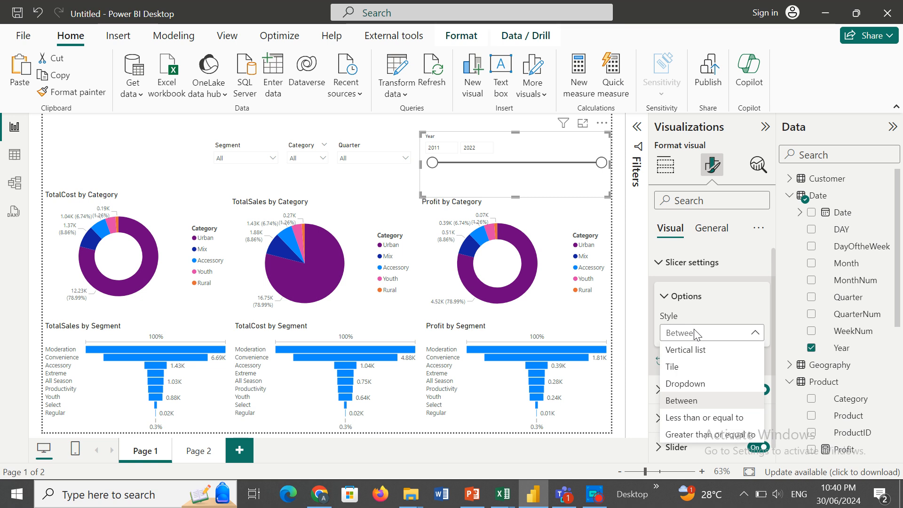
{"action": "left_click", "coordinate": [697, 389]}
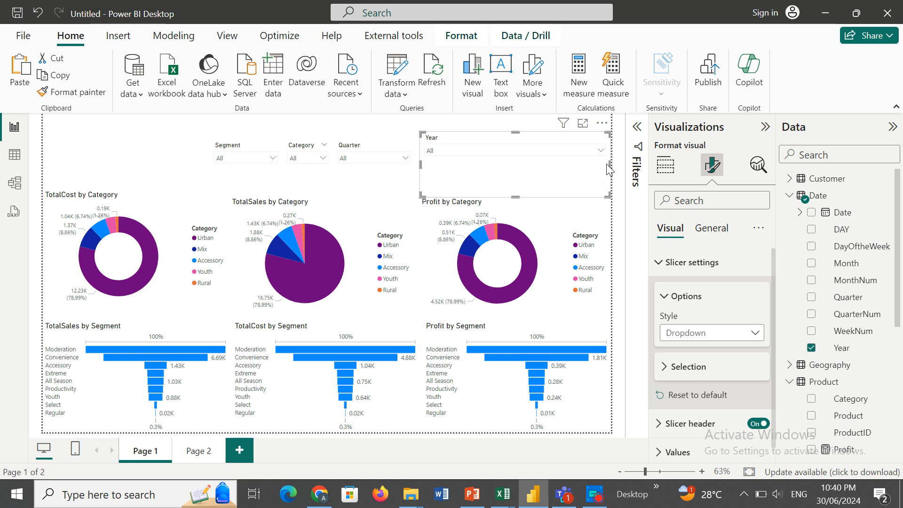
{"action": "left_click_drag", "start_coordinate": [609, 164], "coordinate": [483, 160]}
Step: Test the Year slicer with 2012, 2013, 2014 and 2011 in turn, and clear the selection
{"action": "left_click", "coordinate": [472, 153]}
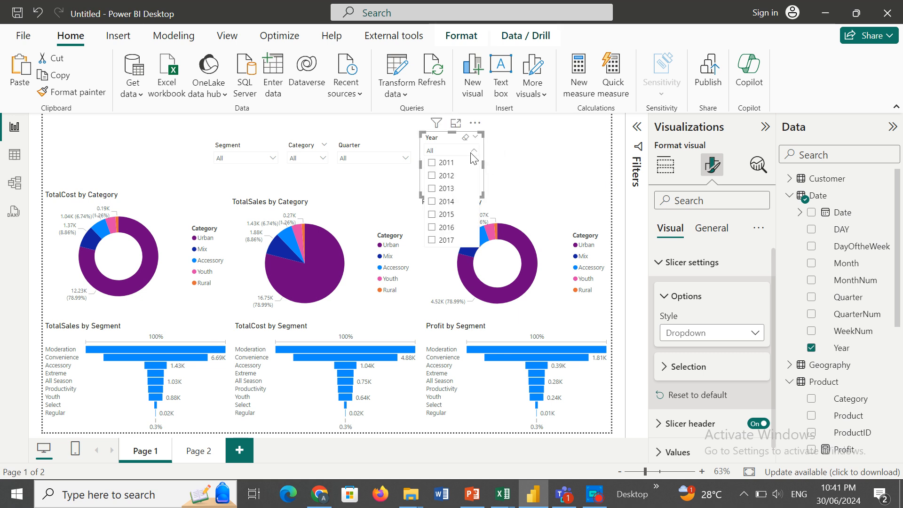
{"action": "left_click", "coordinate": [432, 176]}
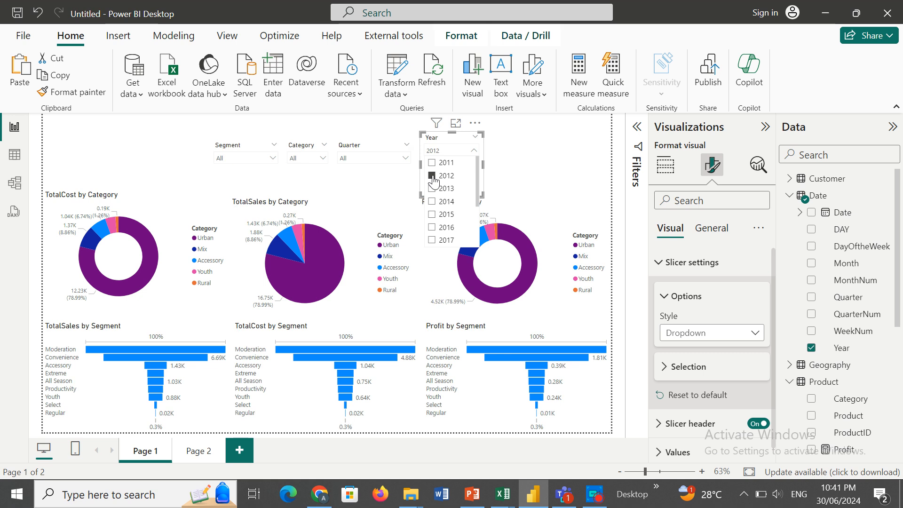
{"action": "left_click", "coordinate": [432, 189]}
{"action": "left_click", "coordinate": [432, 202]}
{"action": "left_click", "coordinate": [433, 164]}
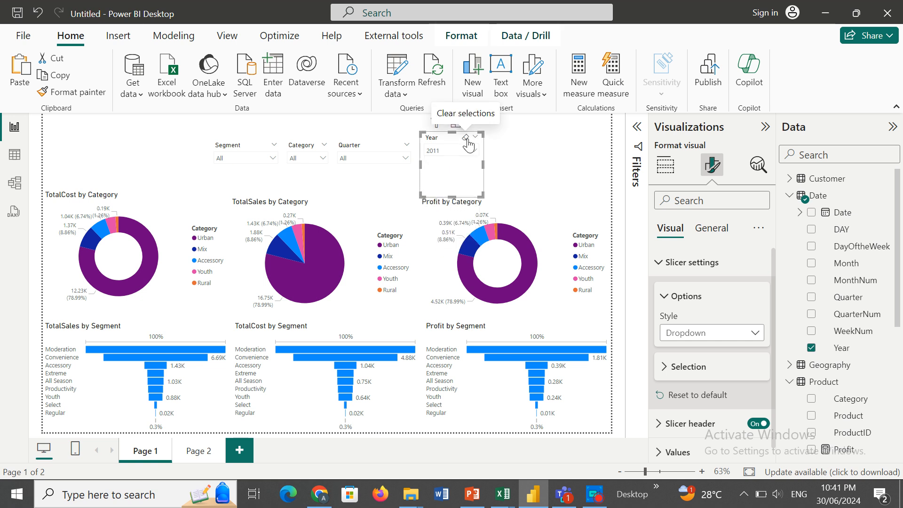
{"action": "left_click", "coordinate": [469, 145]}
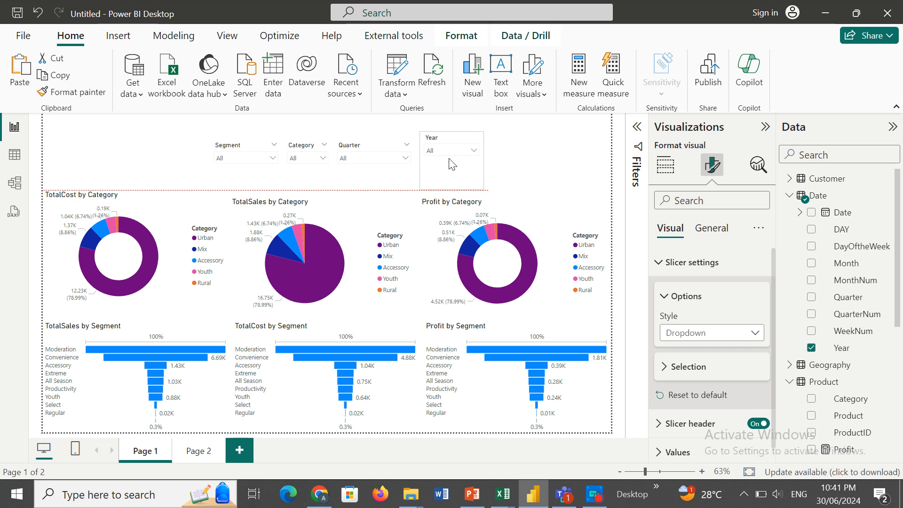
Step: Shorten the Year slicer so its frame fits closely around the dropdown
{"action": "left_click_drag", "start_coordinate": [452, 165], "coordinate": [449, 170]}
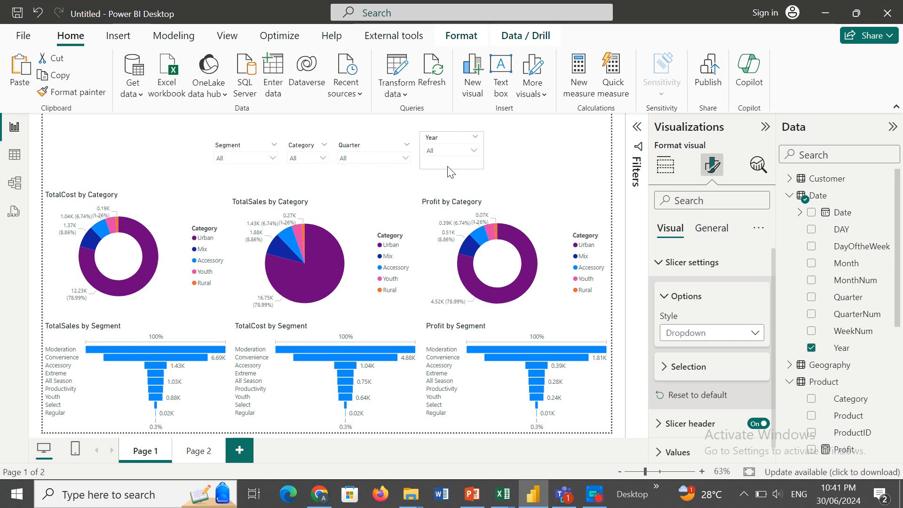
Step: Examine the relationships between the Product, Sales, Customer, Geography and Date tables in the data model, and return to the report
{"action": "left_click", "coordinate": [15, 183]}
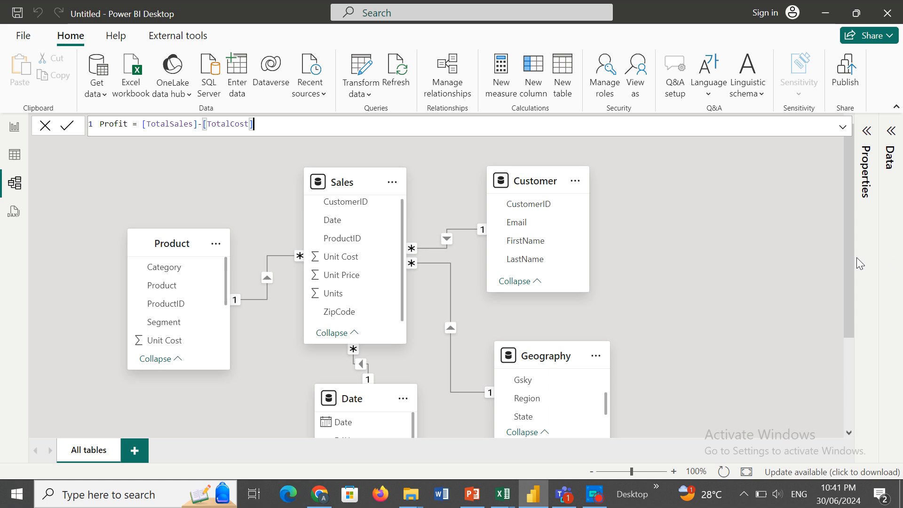
{"action": "left_click_drag", "start_coordinate": [846, 267], "coordinate": [842, 292]}
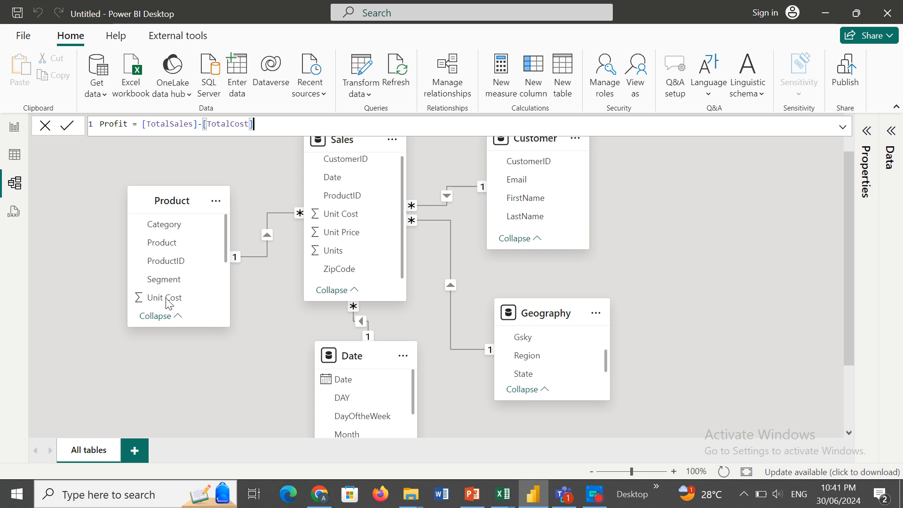
{"action": "left_click", "coordinate": [13, 128]}
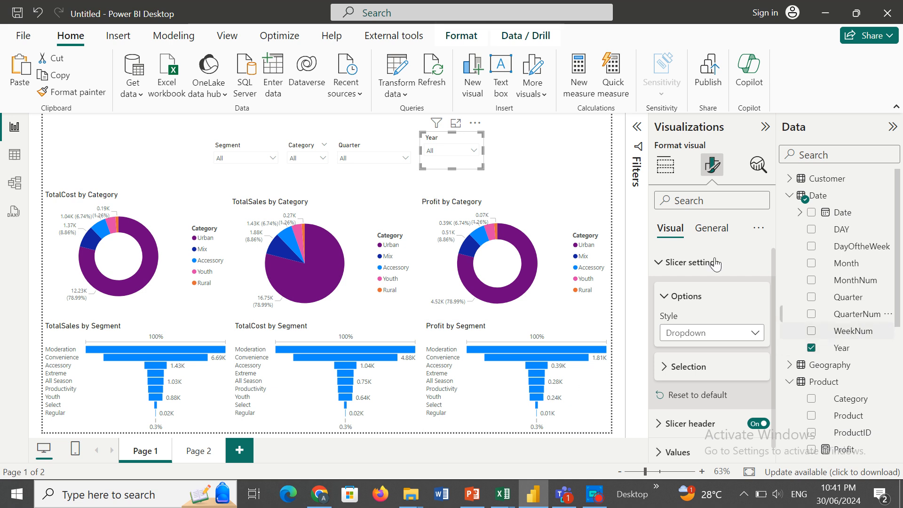
Step: Collapse the Date table in the field list and delete the TotalCost measure from the Product table
{"action": "left_click", "coordinate": [667, 173]}
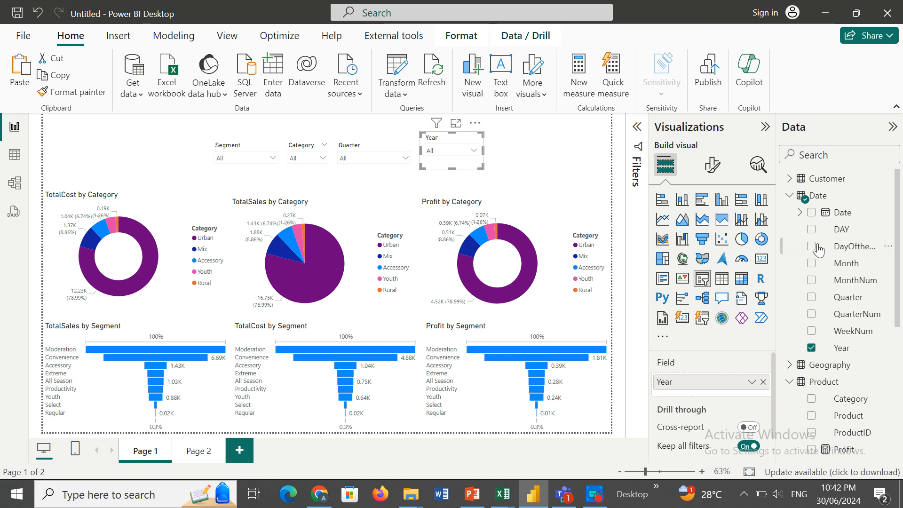
{"action": "left_click", "coordinate": [790, 197]}
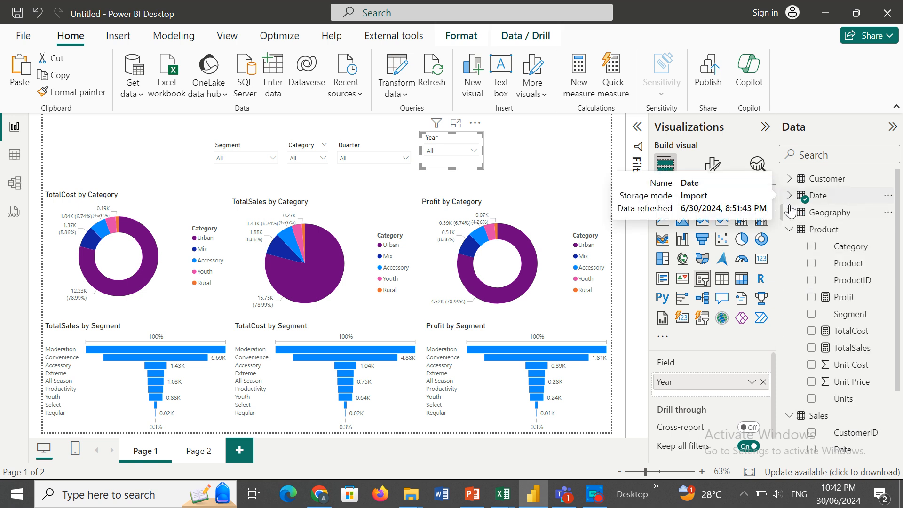
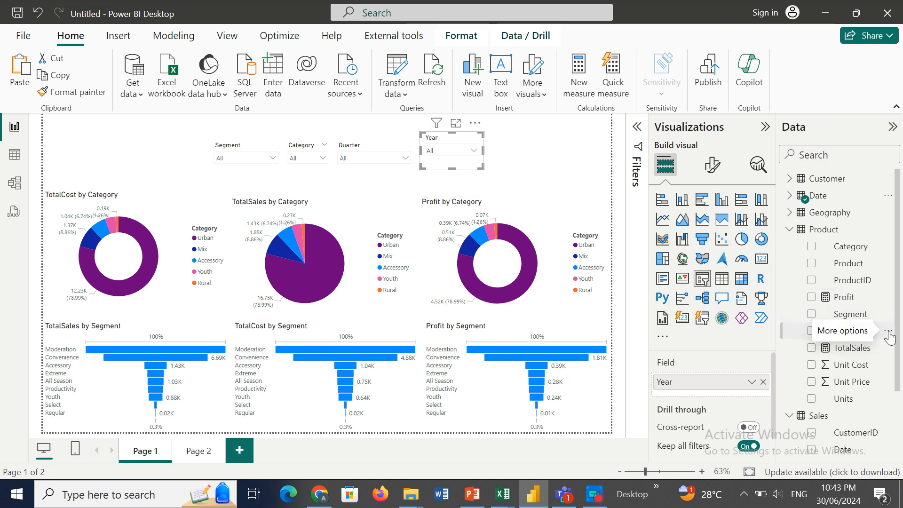
{"action": "left_click", "coordinate": [888, 331]}
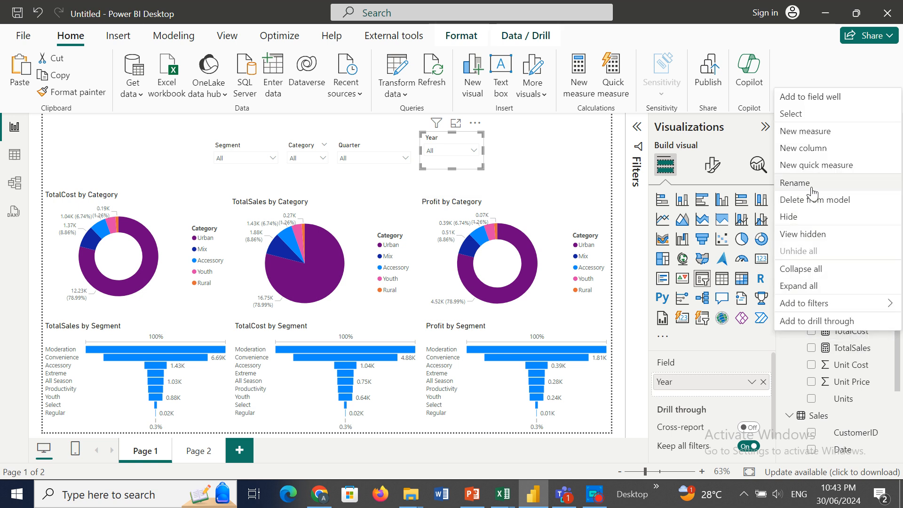
{"action": "left_click", "coordinate": [813, 202]}
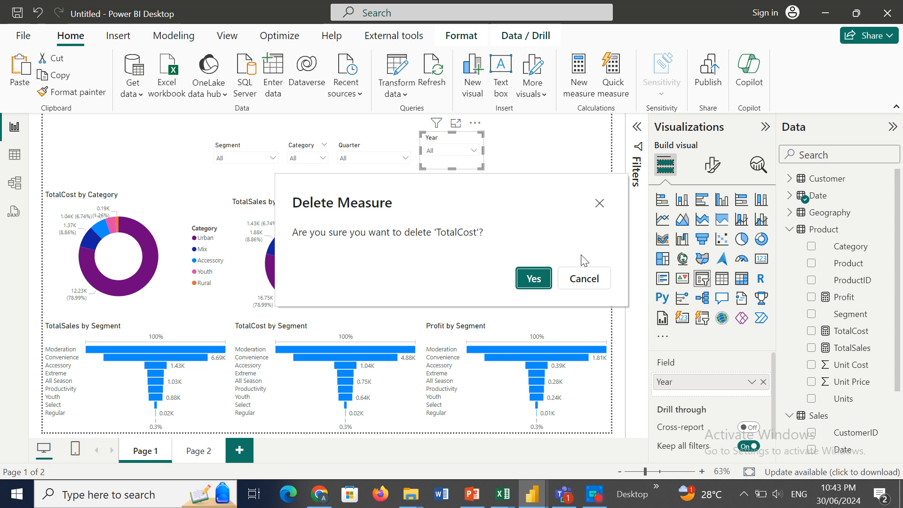
{"action": "left_click", "coordinate": [532, 279]}
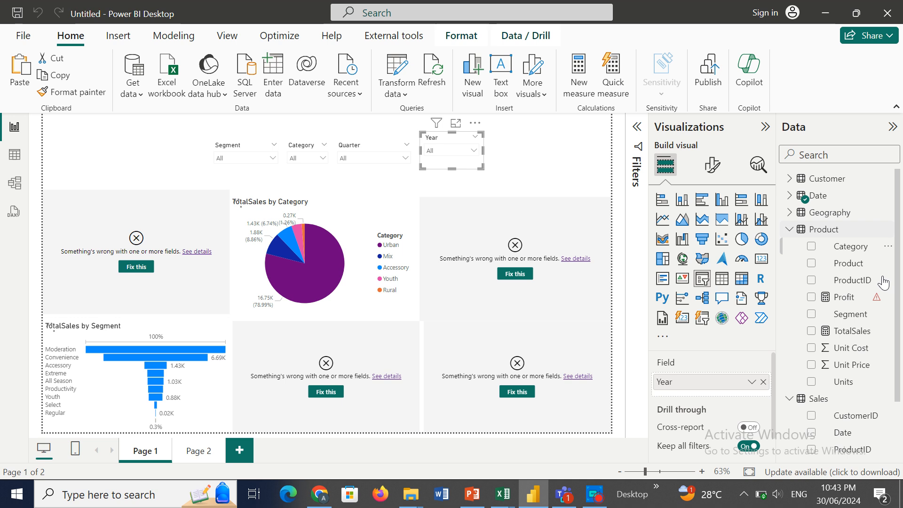
Step: Delete the Profit measure from the Product table
{"action": "left_click", "coordinate": [887, 298]}
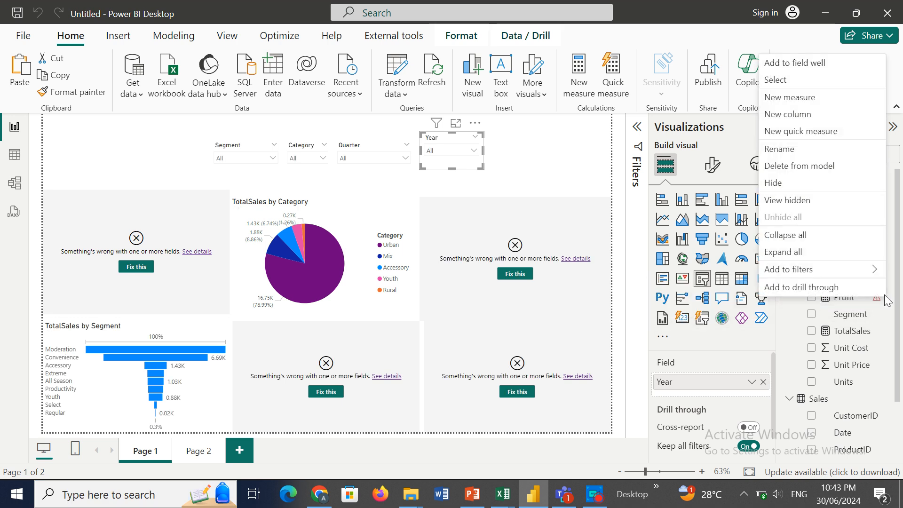
{"action": "left_click", "coordinate": [815, 167]}
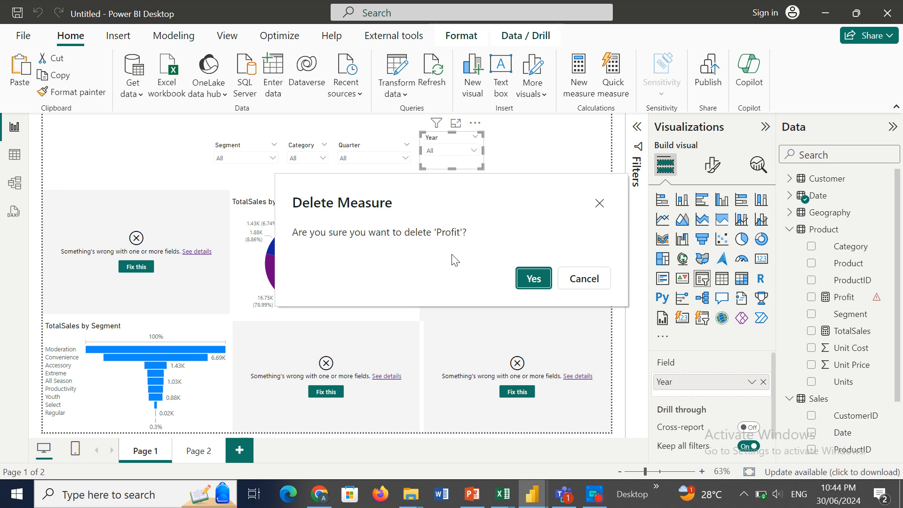
{"action": "left_click", "coordinate": [529, 278]}
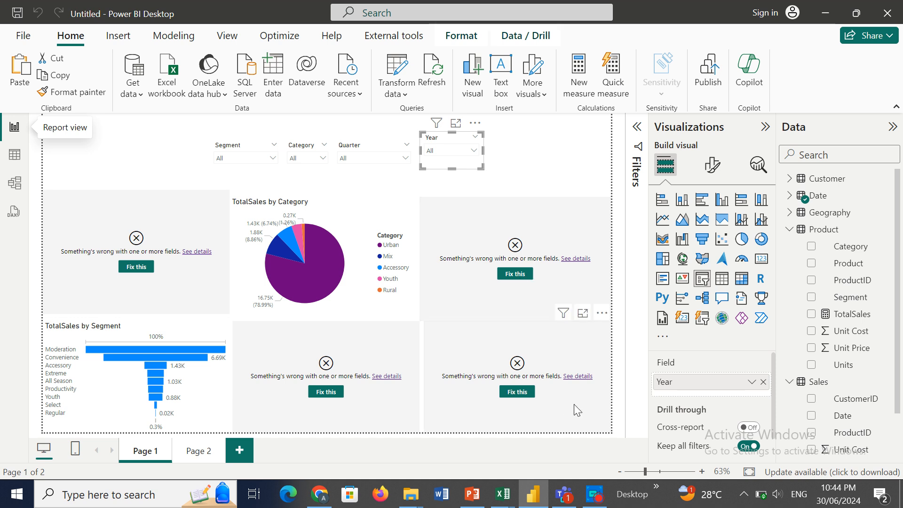
Step: Delete the TotalSales measure from the Product table
{"action": "left_click", "coordinate": [204, 385]}
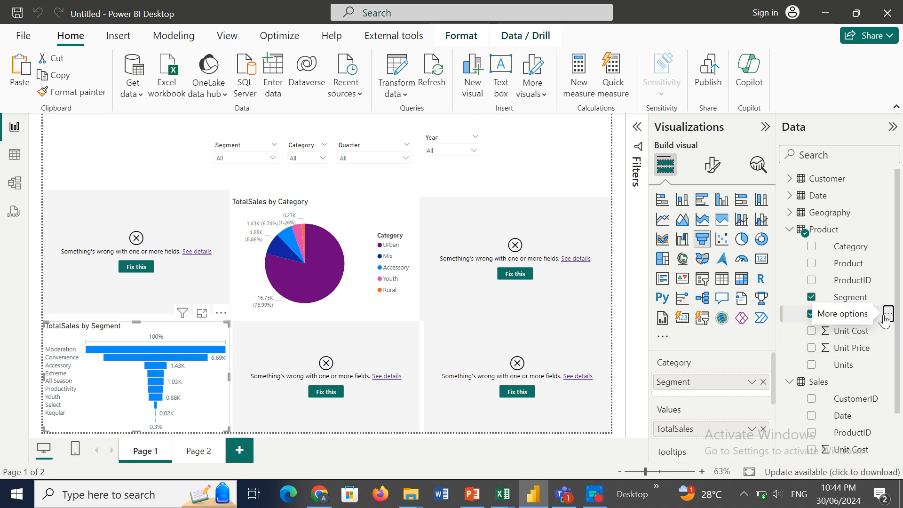
{"action": "left_click", "coordinate": [882, 315]}
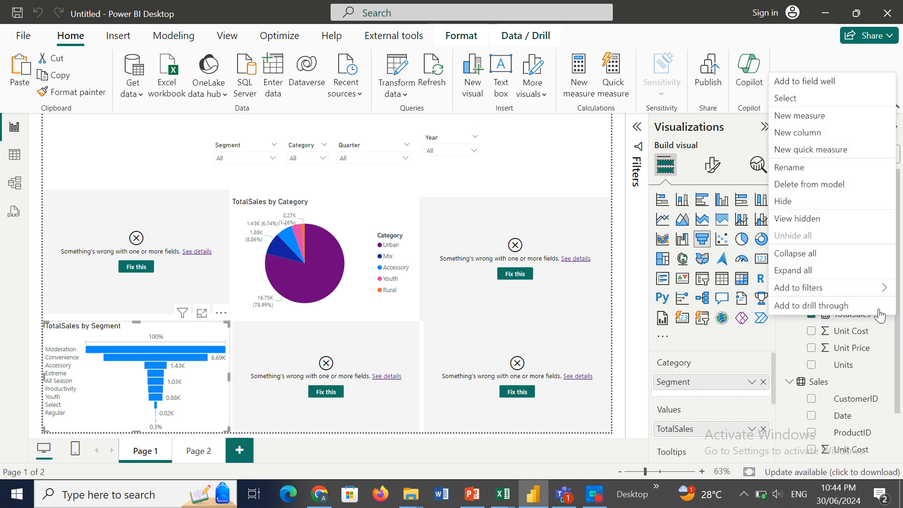
{"action": "left_click", "coordinate": [807, 185]}
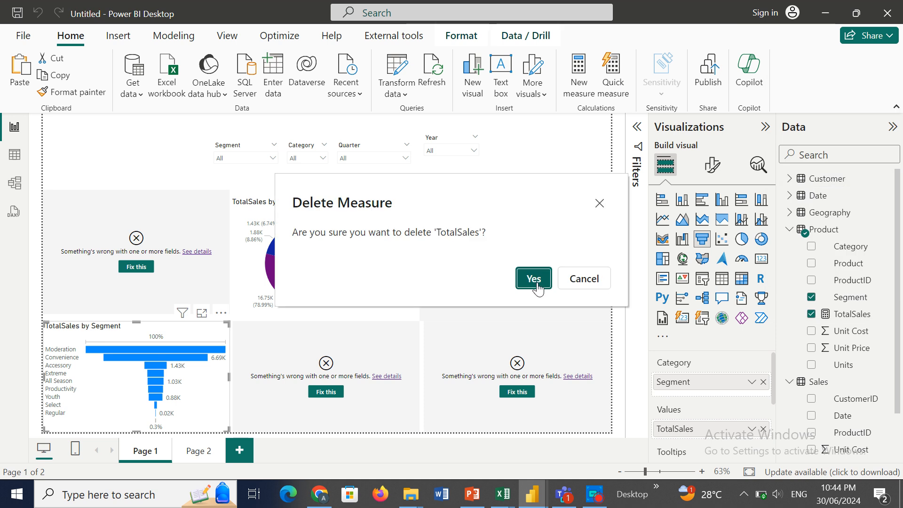
{"action": "left_click", "coordinate": [538, 286]}
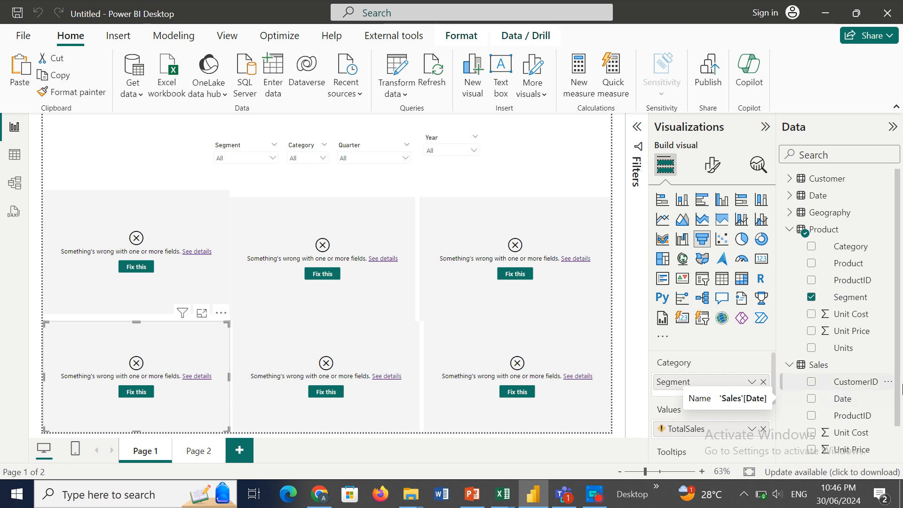
Step: Create a measure in the Sales table with the formula TotalSales = SUM(Sales[Unit Price])
{"action": "scroll", "coordinate": [899, 389], "scroll_direction": "down", "scroll_amount": 2}
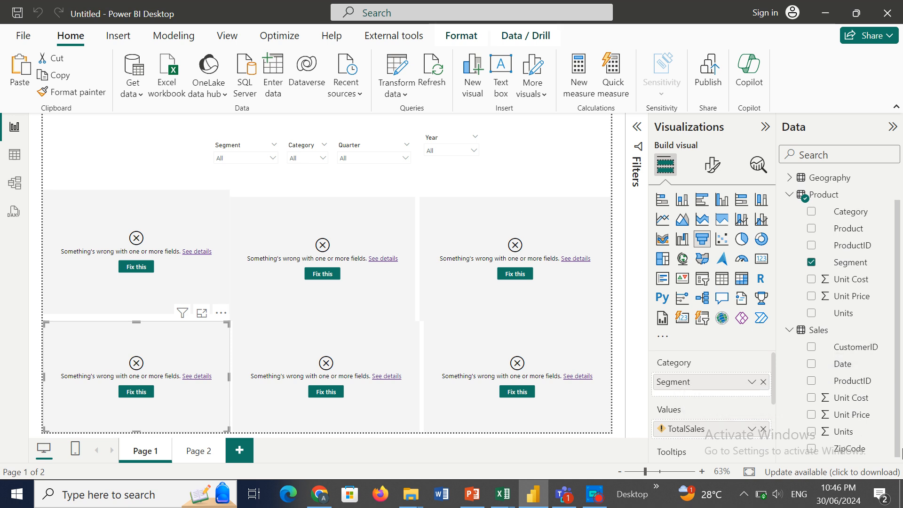
{"action": "left_click", "coordinate": [846, 385]}
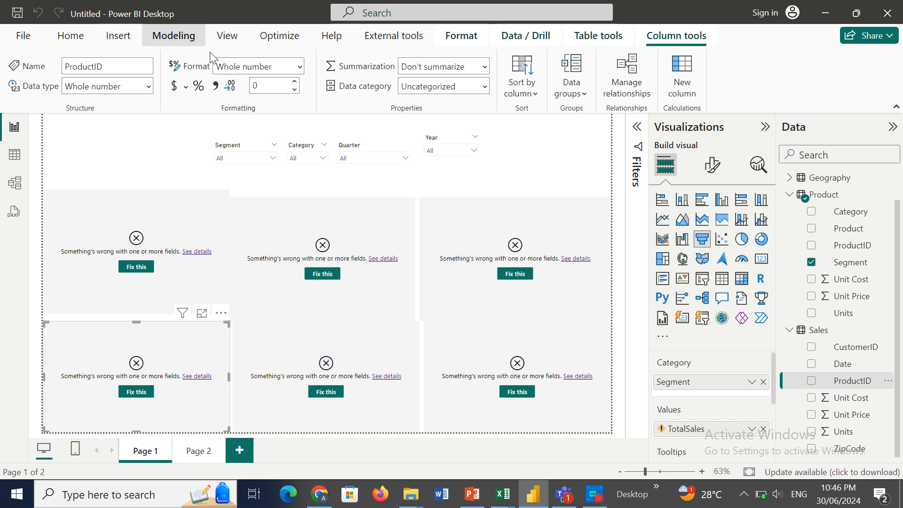
{"action": "left_click", "coordinate": [171, 35]}
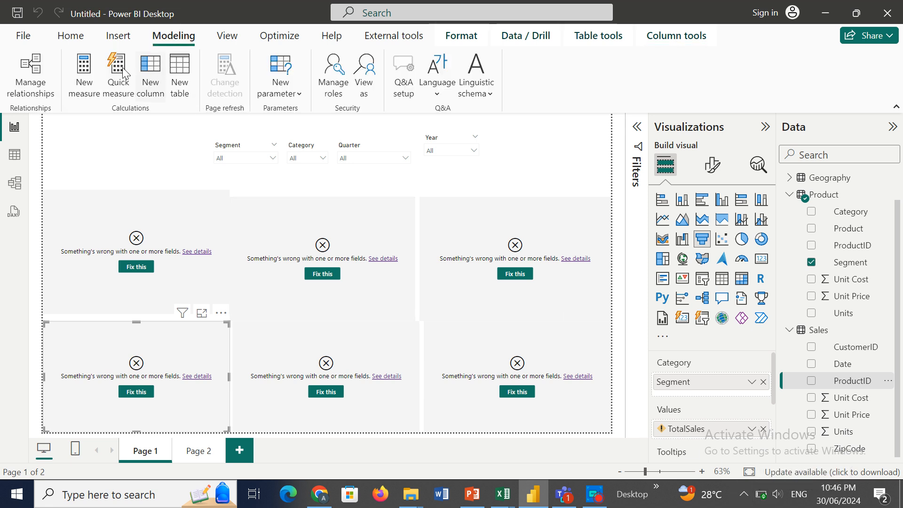
{"action": "left_click", "coordinate": [90, 75]}
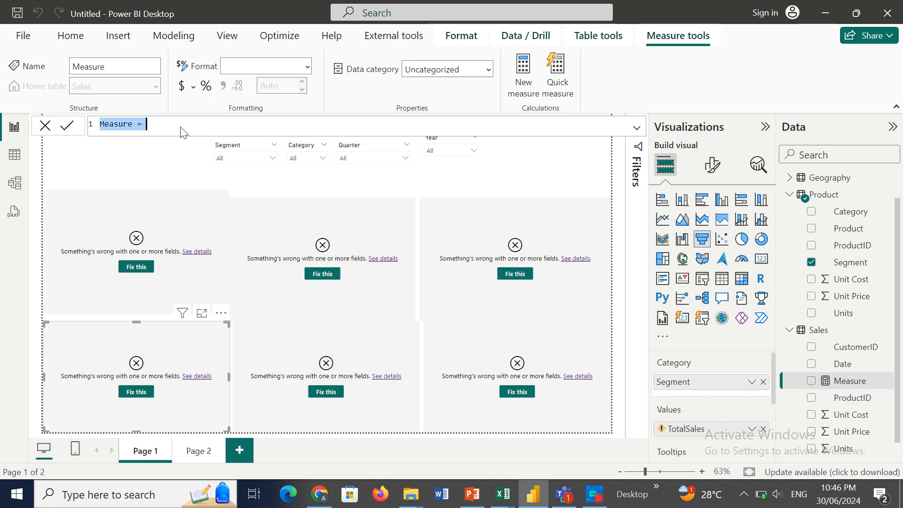
{"action": "type", "text": "Tot"}
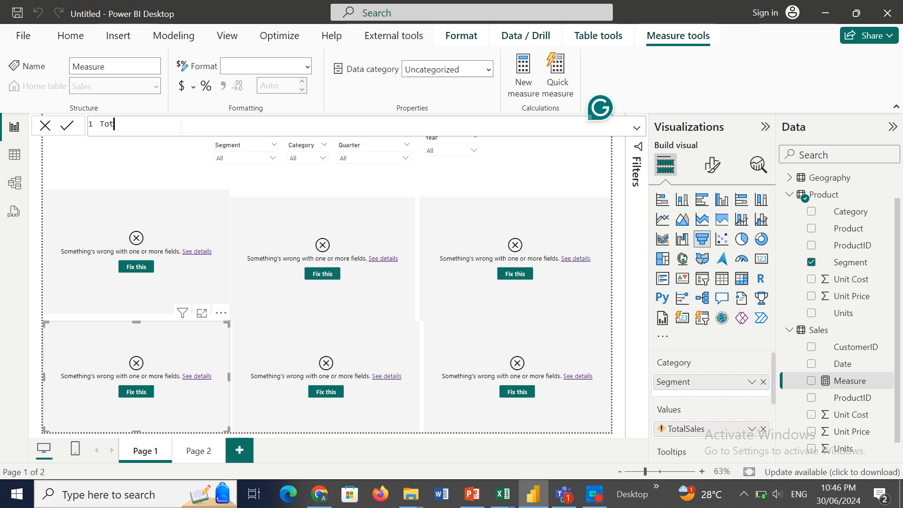
{"action": "type", "text": "alSales = SUM("}
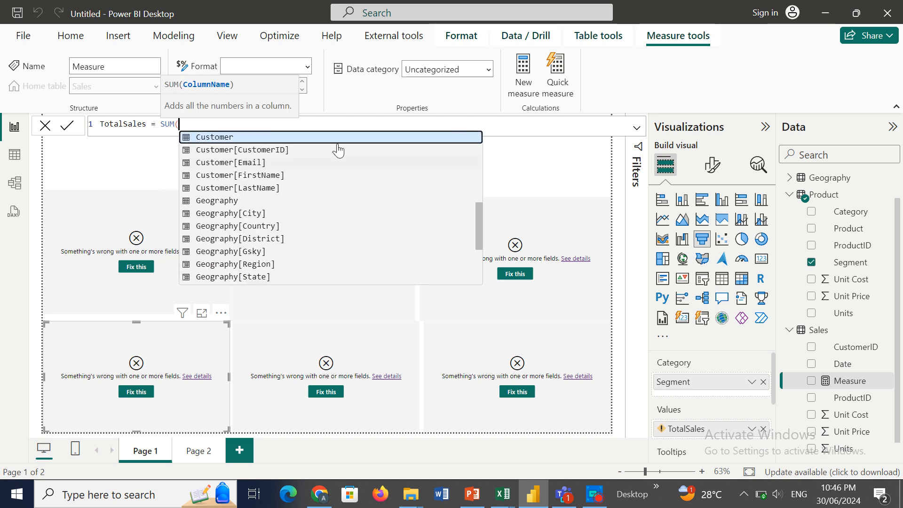
{"action": "type", "text": "P"}
{"action": "key", "text": "BackSpace"}
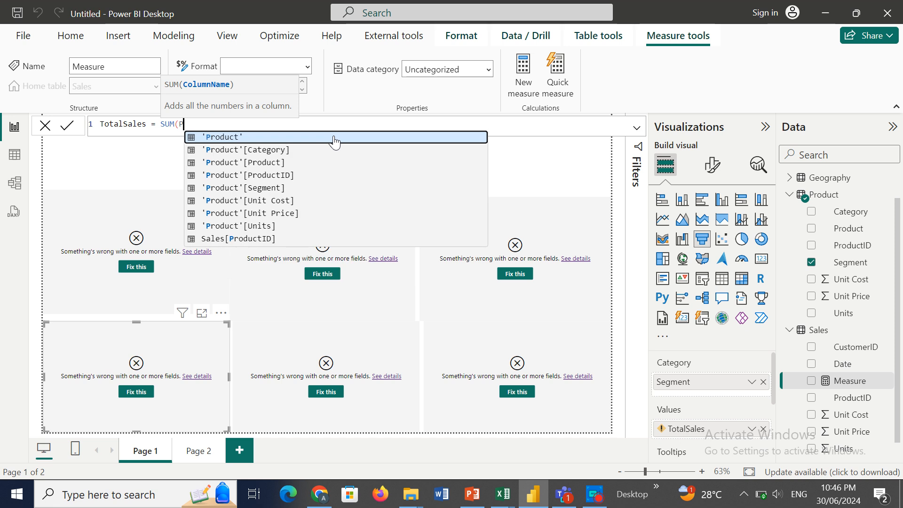
{"action": "type", "text": "SALES"}
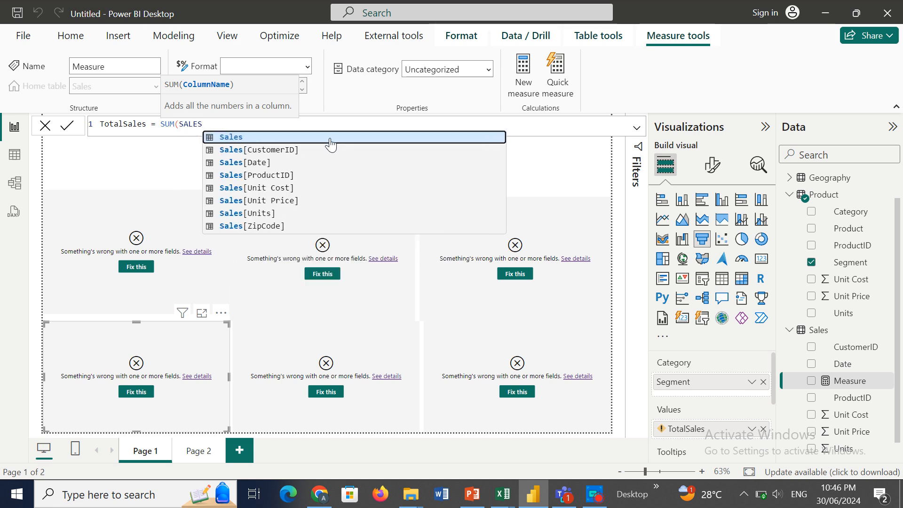
{"action": "left_click", "coordinate": [280, 200]}
{"action": "type", "text": ")"}
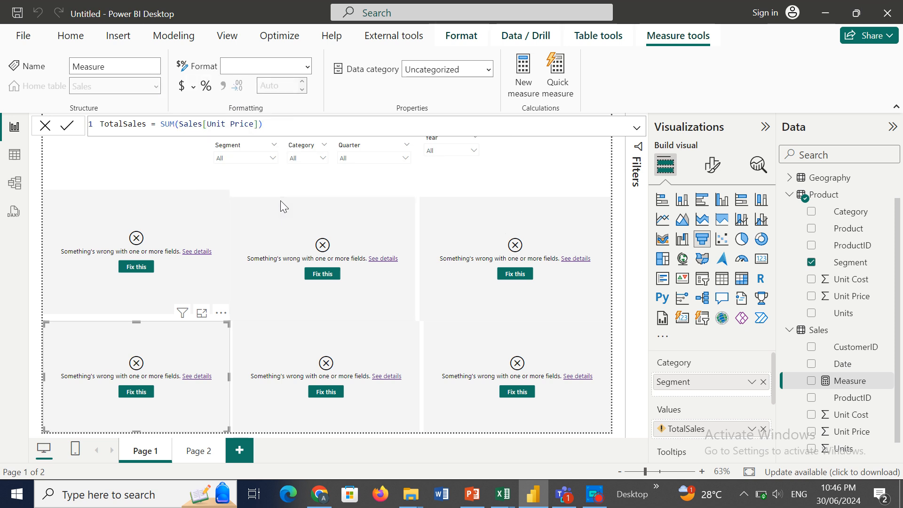
{"action": "key", "text": "Return"}
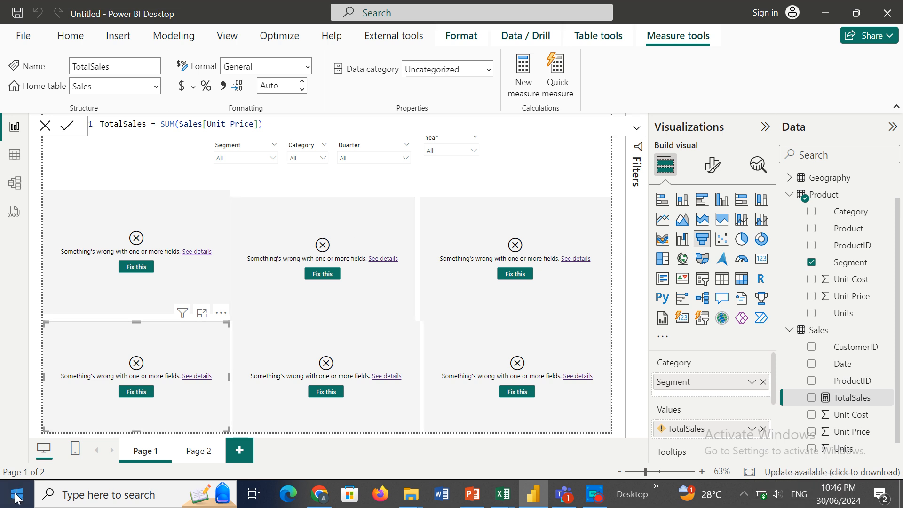
{"action": "left_click", "coordinate": [596, 496]}
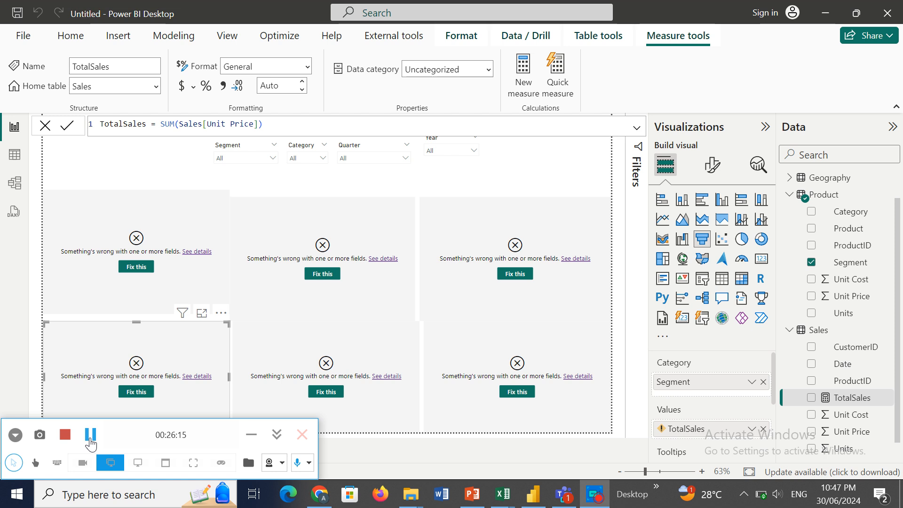
{"action": "left_click", "coordinate": [91, 444]}
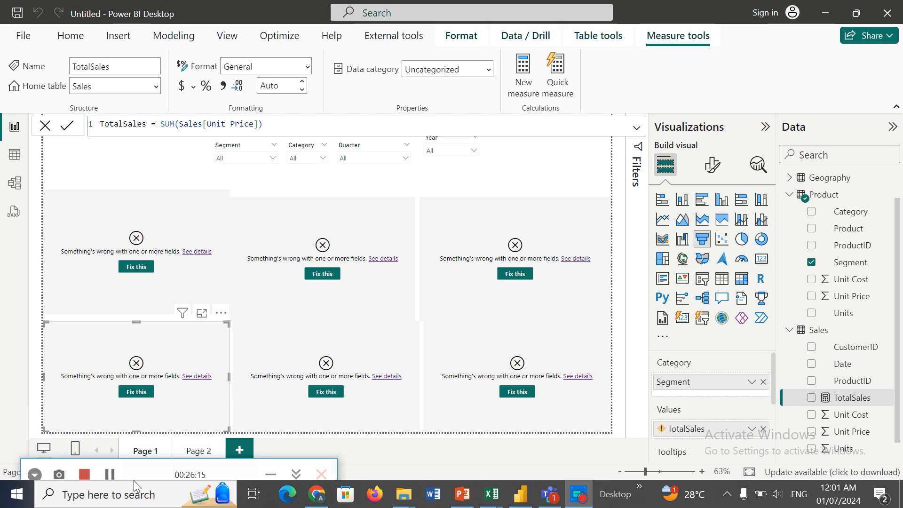
{"action": "left_click", "coordinate": [407, 473]}
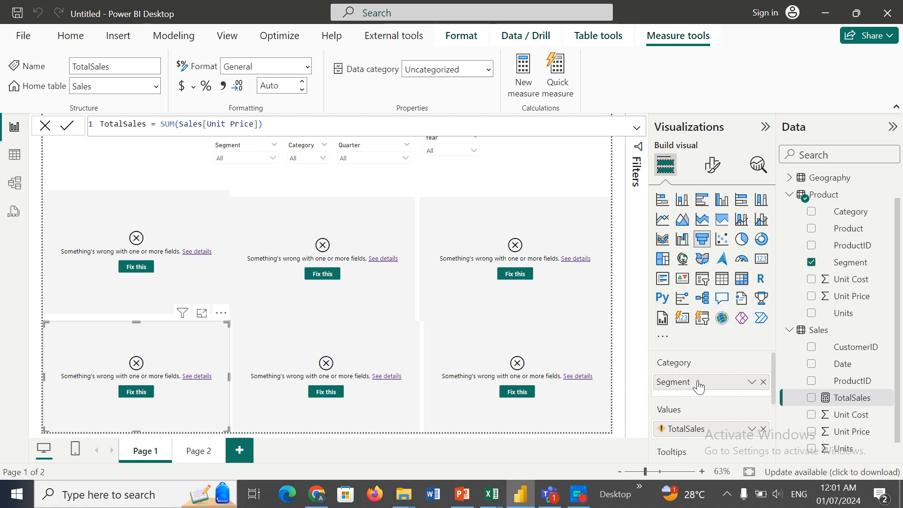
Step: Create a measure in the Sales table with the formula TotalCost = SUM(Sales[Unit Cost])
{"action": "left_click", "coordinate": [856, 399]}
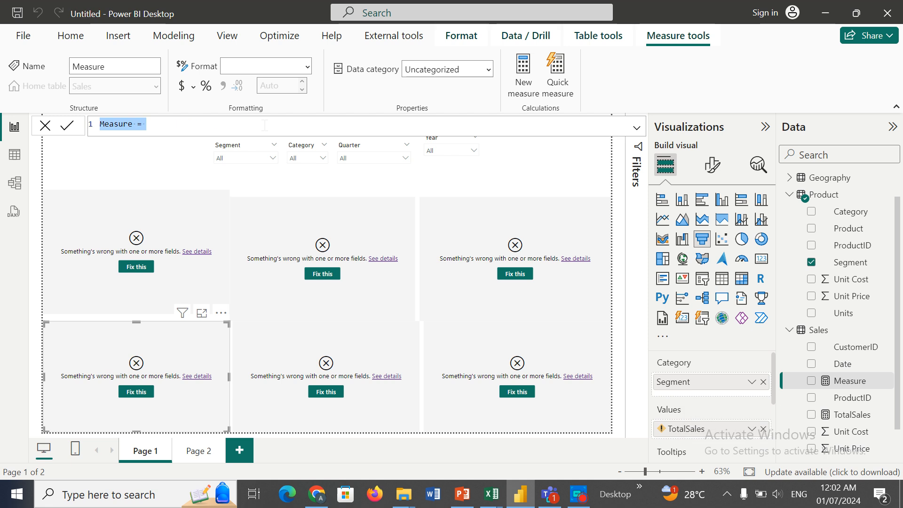
{"action": "type", "text": "T"}
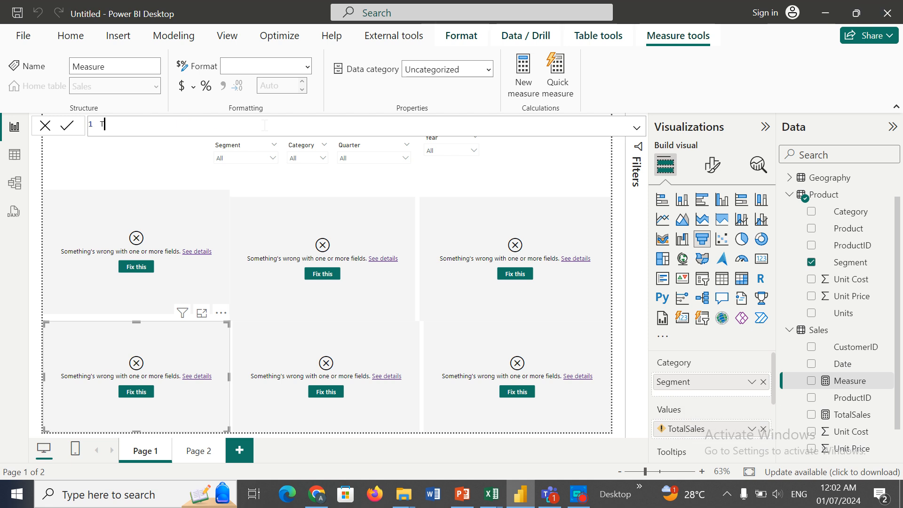
{"action": "type", "text": "otatal"}
{"action": "key", "text": "BackSpace"}
{"action": "key", "text": "BackSpace"}
{"action": "key", "text": "BackSpace"}
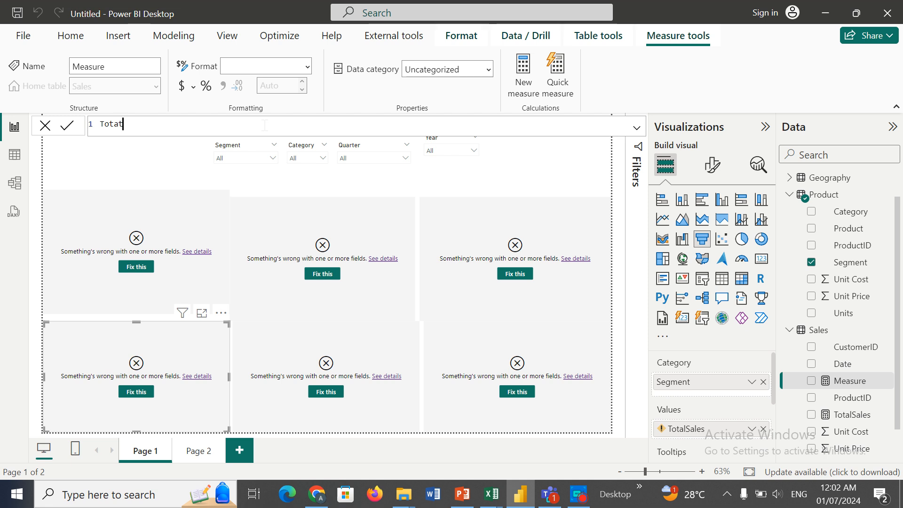
{"action": "key", "text": "BackSpace"}
{"action": "type", "text": "al"}
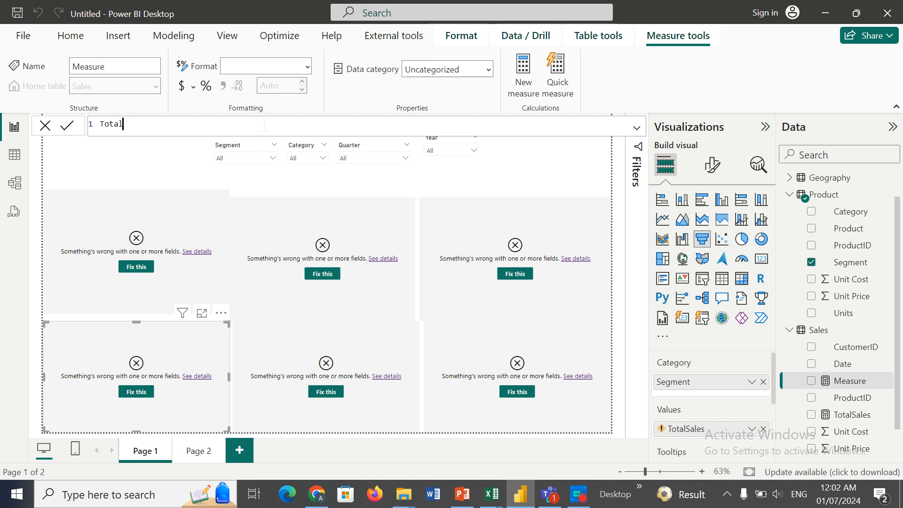
{"action": "type", "text": "Cost"}
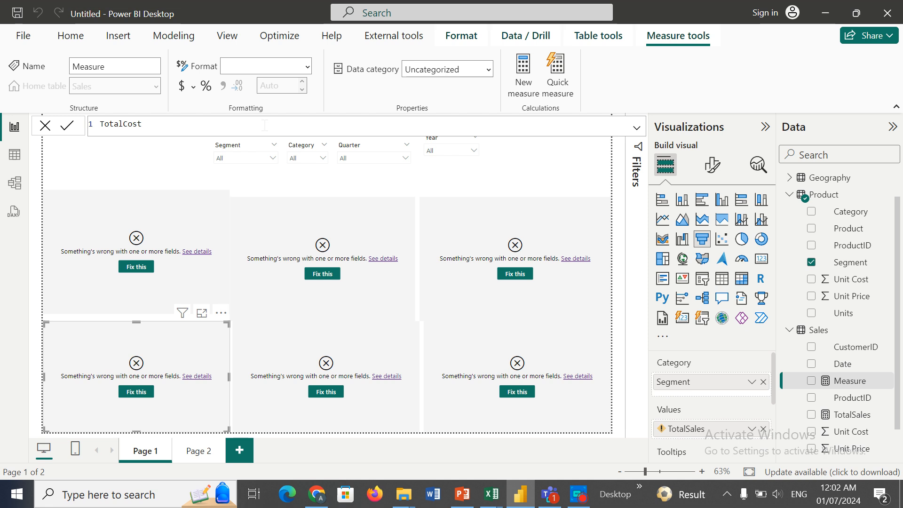
{"action": "type", "text": "= Sum"}
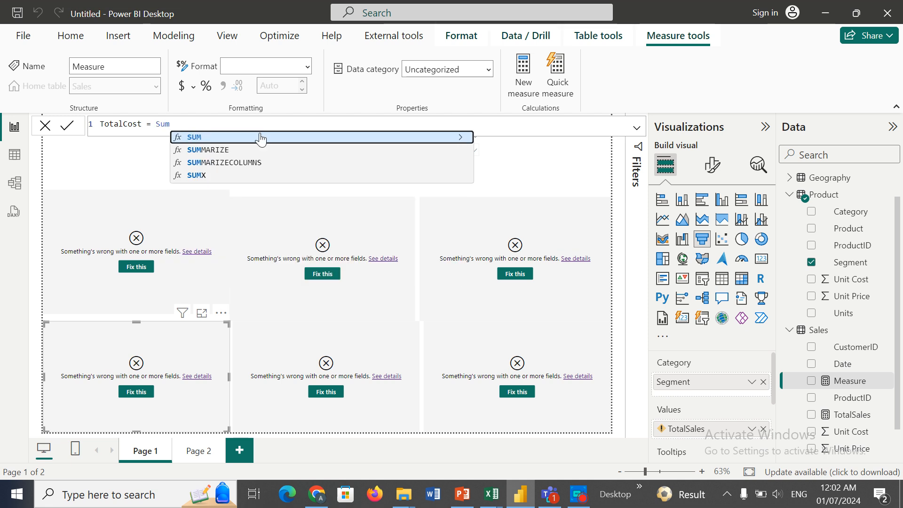
{"action": "left_click", "coordinate": [262, 137]}
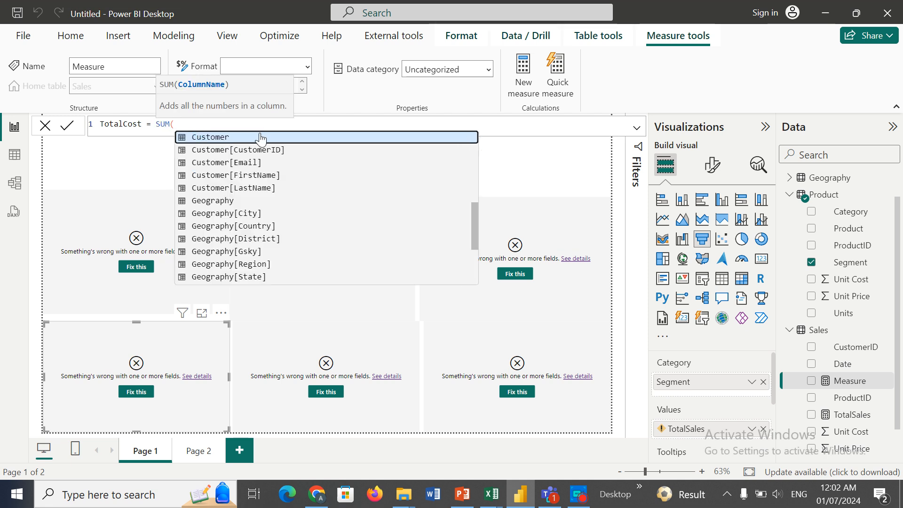
{"action": "type", "text": "s"}
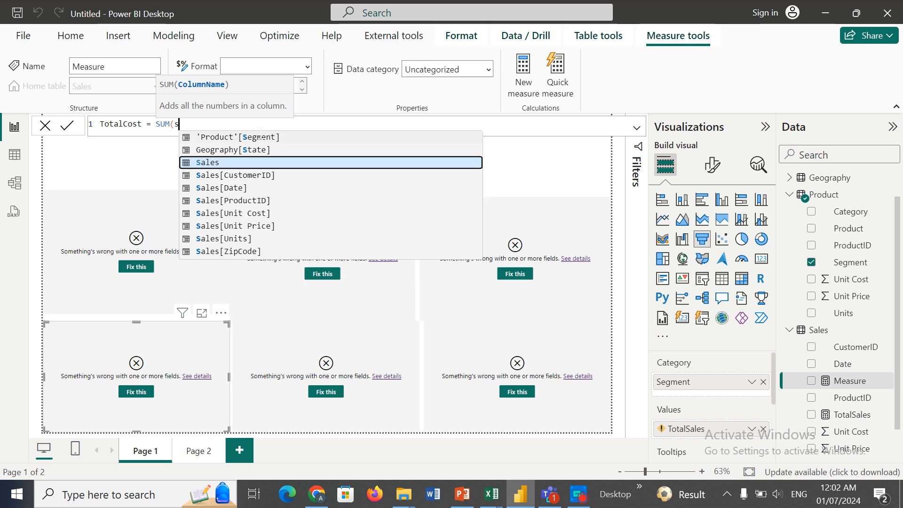
{"action": "type", "text": "ales"}
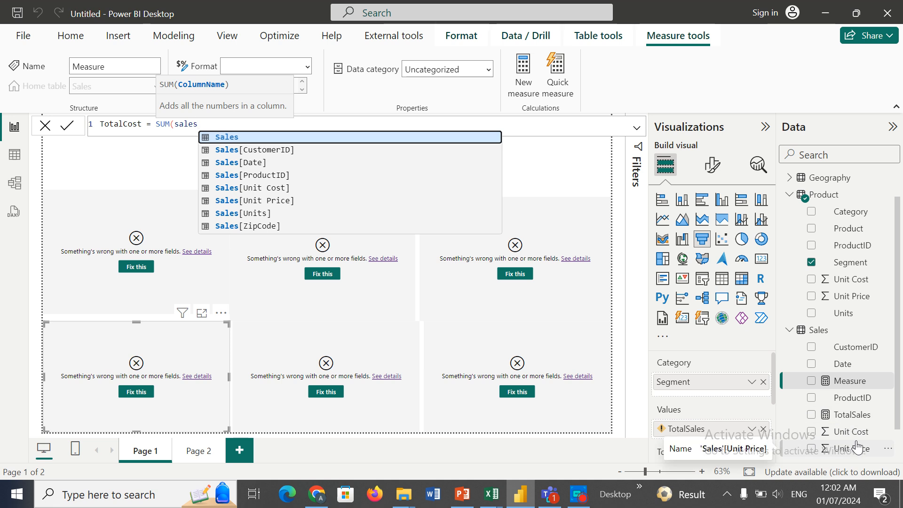
{"action": "left_click", "coordinate": [265, 189]}
{"action": "type", "text": ")"}
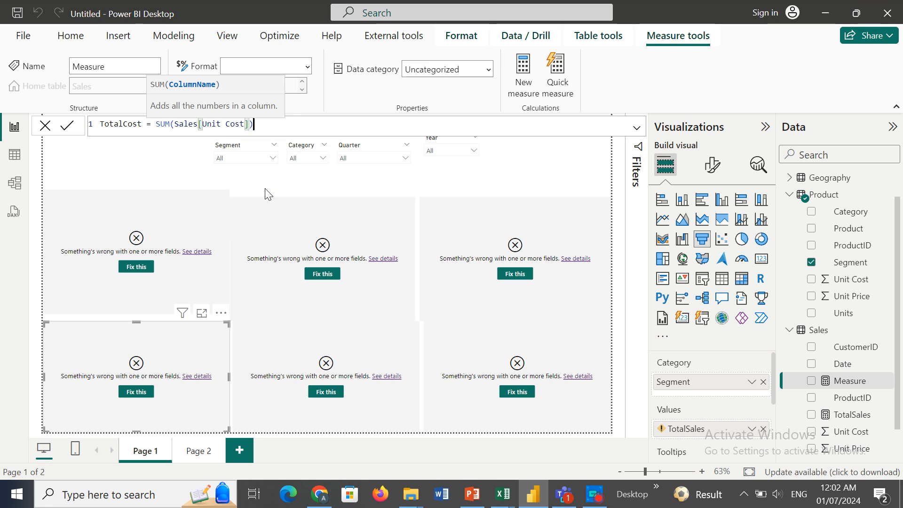
{"action": "key", "text": "Return"}
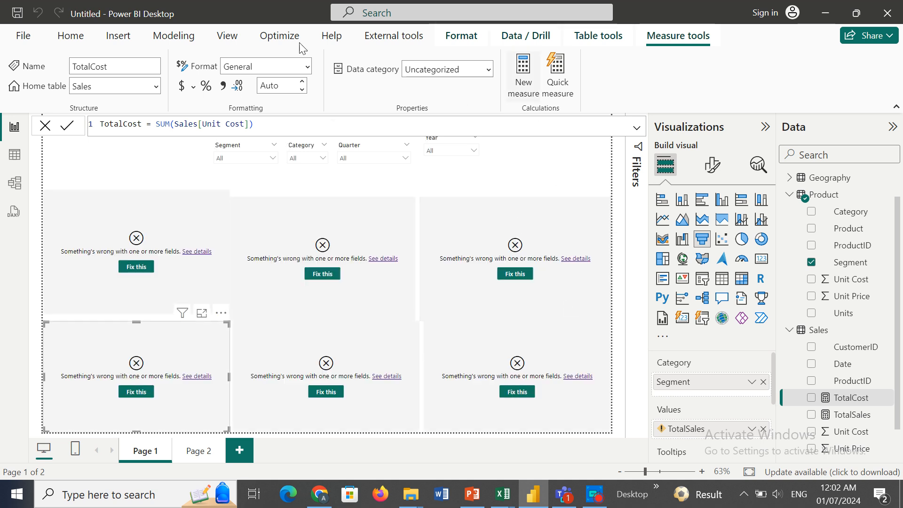
Step: Create a measure in the Sales table with the formula Profit = [TotalSales]-[TotalCost]
{"action": "left_click", "coordinate": [171, 39]}
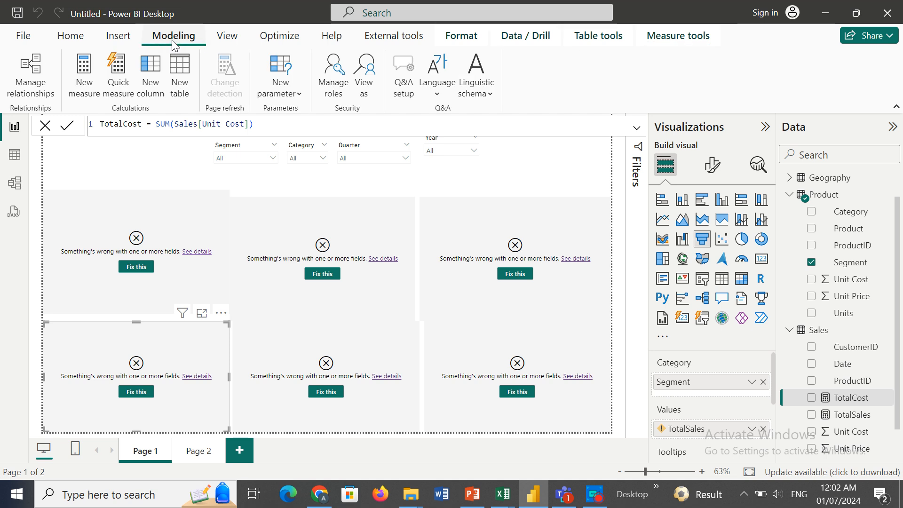
{"action": "left_click", "coordinate": [88, 83]}
{"action": "key", "text": "ctrl+a"}
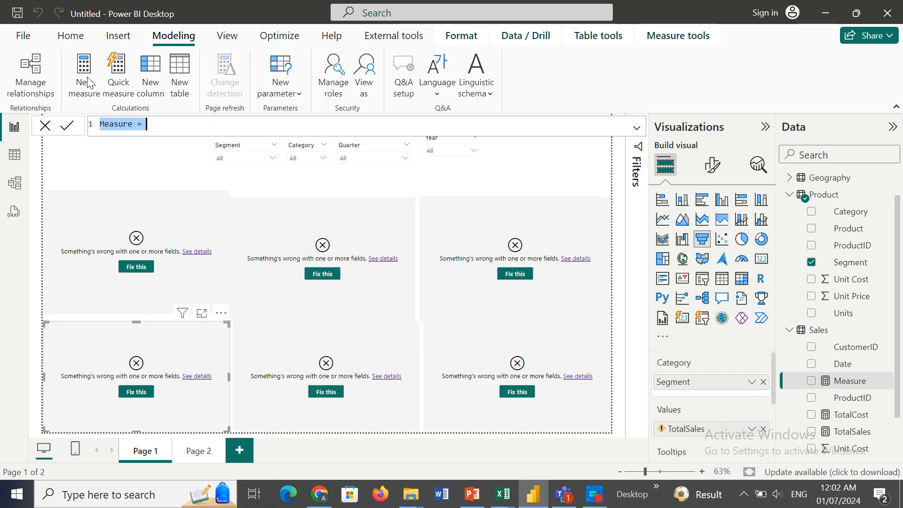
{"action": "key", "text": "BackSpace"}
{"action": "type", "text": "Profit ="}
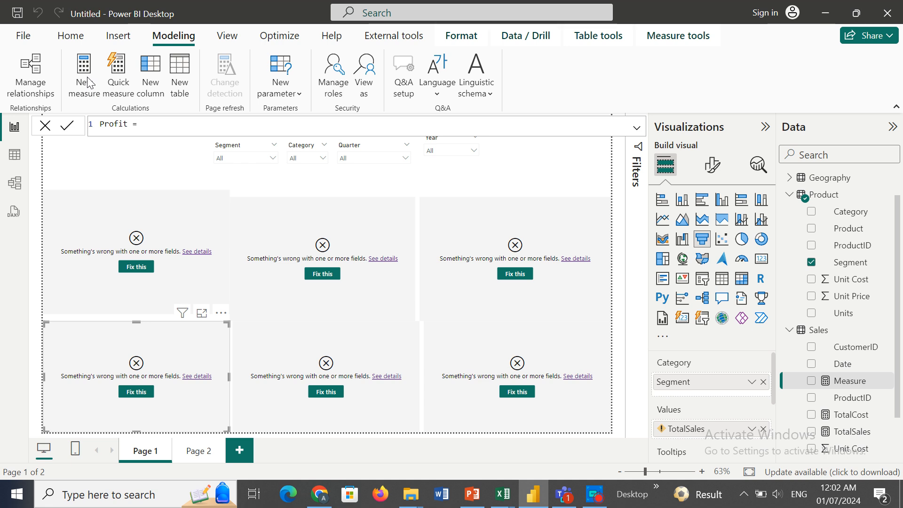
{"action": "type", "text": " Toat"}
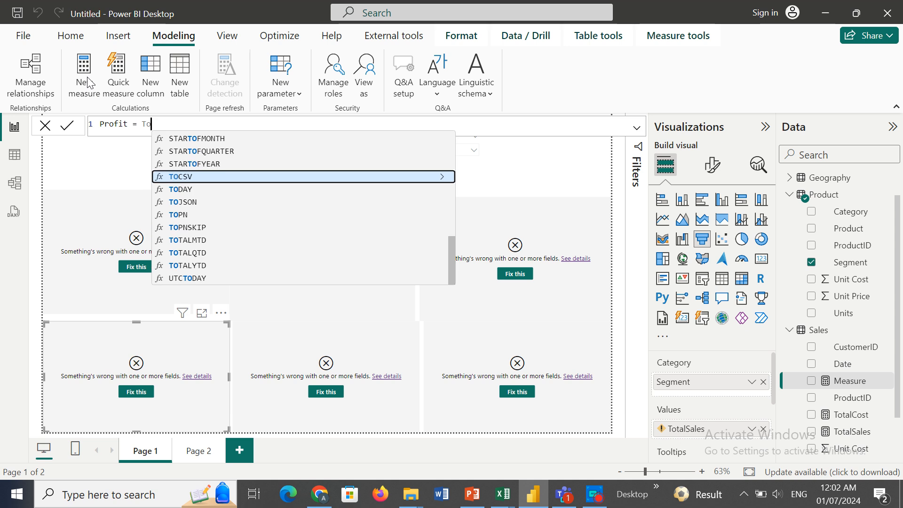
{"action": "key", "text": "BackSpace"}
{"action": "key", "text": "BackSpace"}
{"action": "type", "text": "ta"}
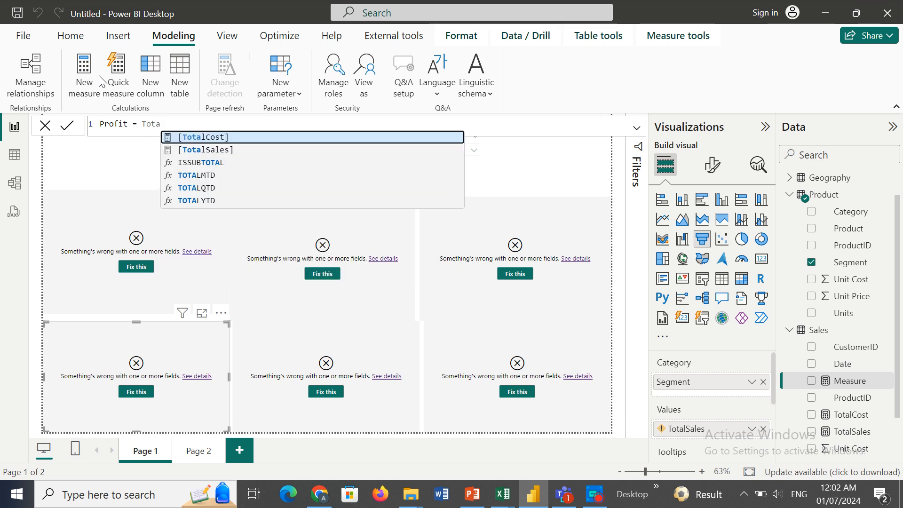
{"action": "left_click", "coordinate": [216, 149]}
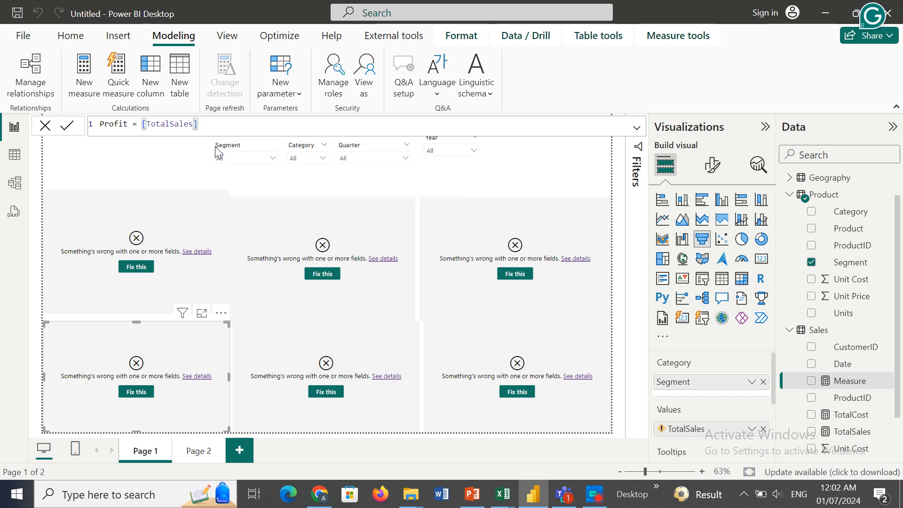
{"action": "type", "text": "-T"}
{"action": "type", "text": "otal"}
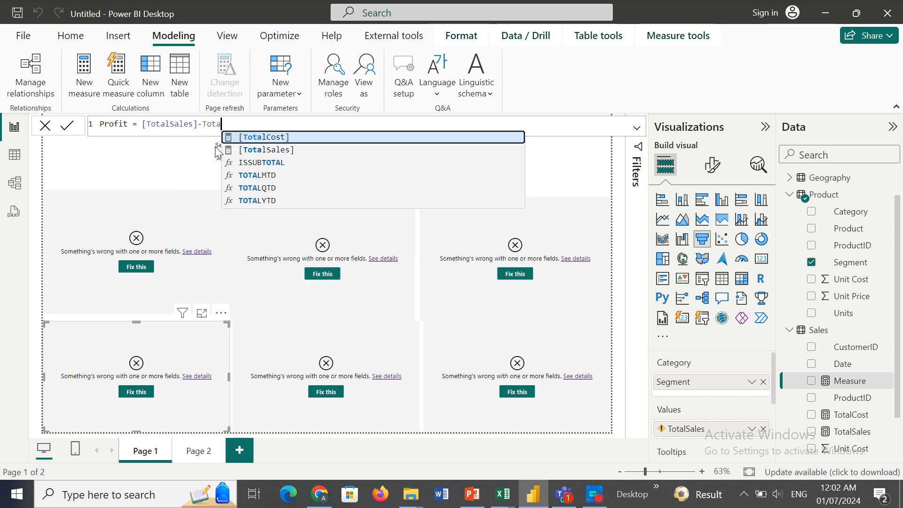
{"action": "left_click", "coordinate": [297, 138]}
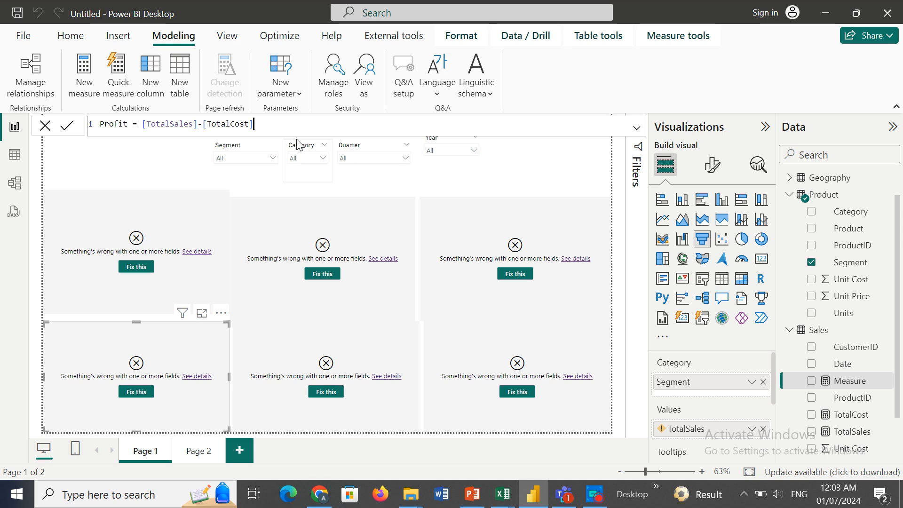
{"action": "key", "text": "Return"}
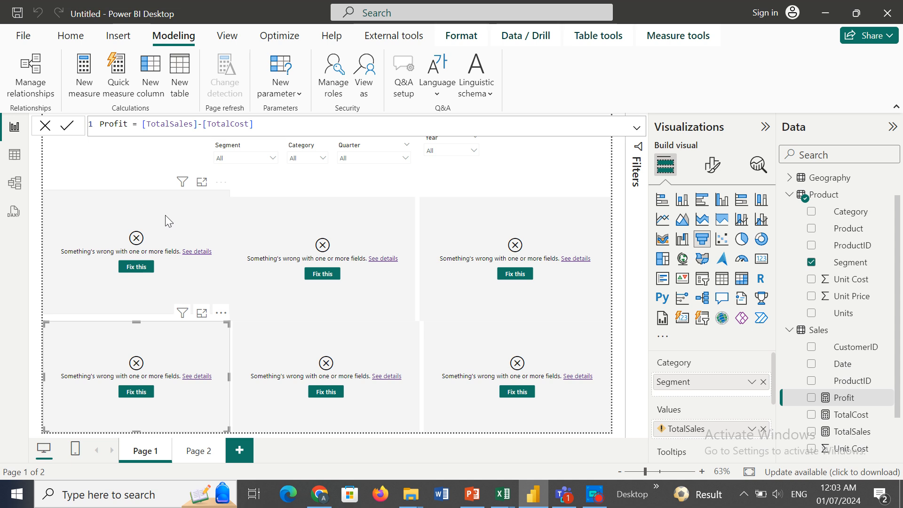
Step: Replace the broken TotalCost value in the upper-row first Category donut chart with the TotalCost measure from the Sales table
{"action": "left_click", "coordinate": [165, 216]}
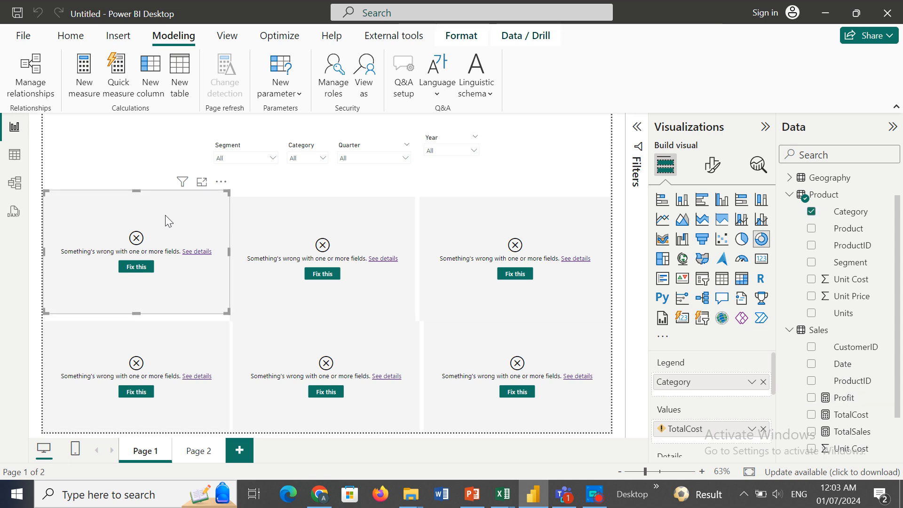
{"action": "left_click", "coordinate": [763, 429]}
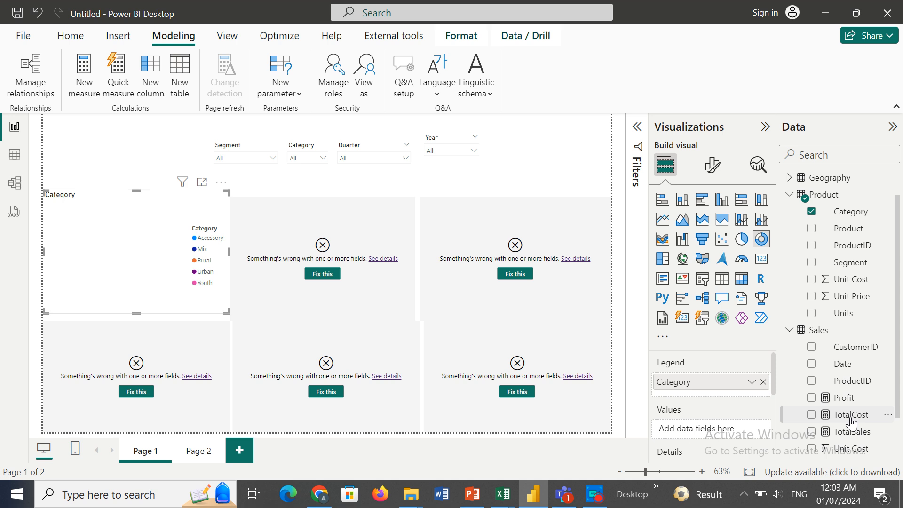
{"action": "left_click_drag", "start_coordinate": [849, 414], "coordinate": [724, 431]}
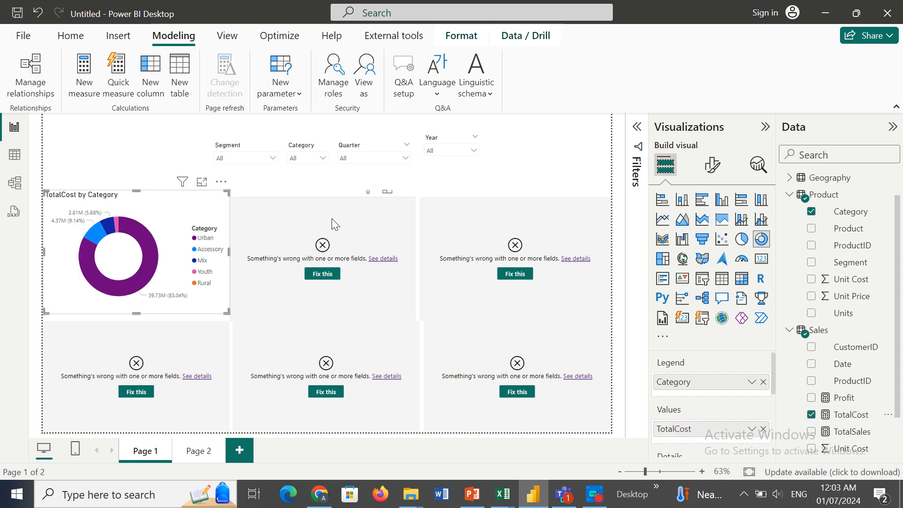
Step: Replace the broken TotalSales value in the Category pie chart with the TotalSales measure from the Sales table
{"action": "left_click", "coordinate": [359, 225]}
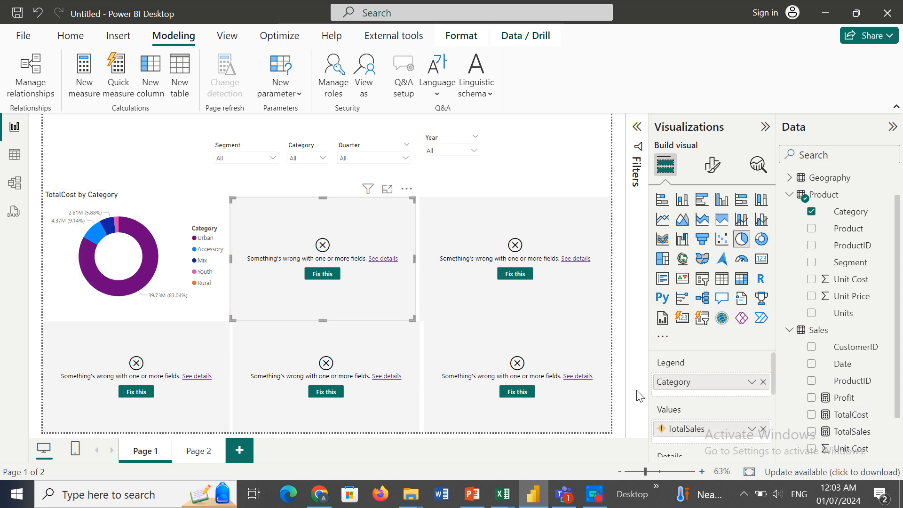
{"action": "left_click", "coordinate": [764, 429]}
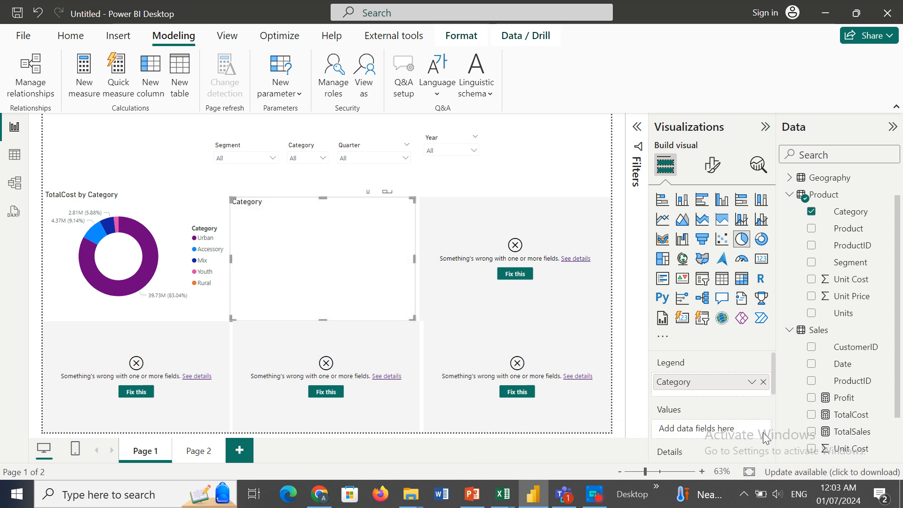
{"action": "left_click_drag", "start_coordinate": [854, 431], "coordinate": [732, 430]}
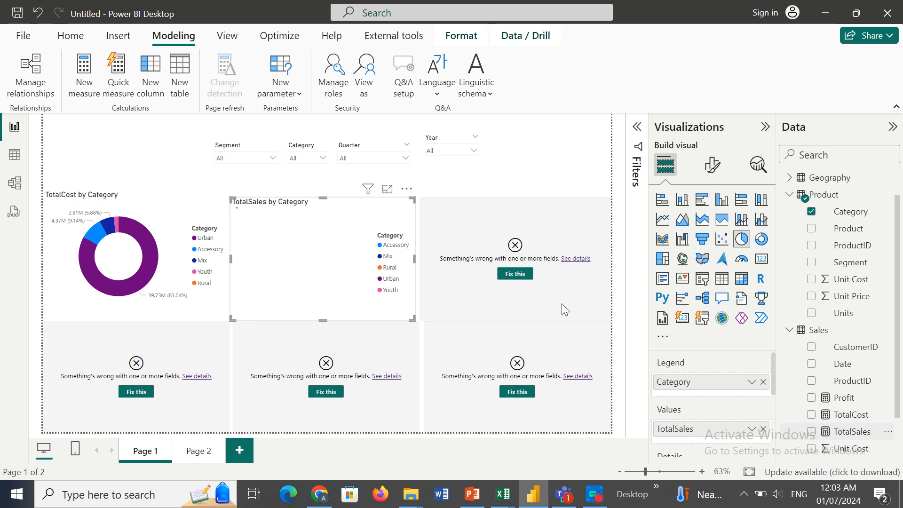
Step: Replace the broken Profit value in the last upper-row Category donut chart with the Profit measure from the Sales table
{"action": "left_click", "coordinate": [548, 233]}
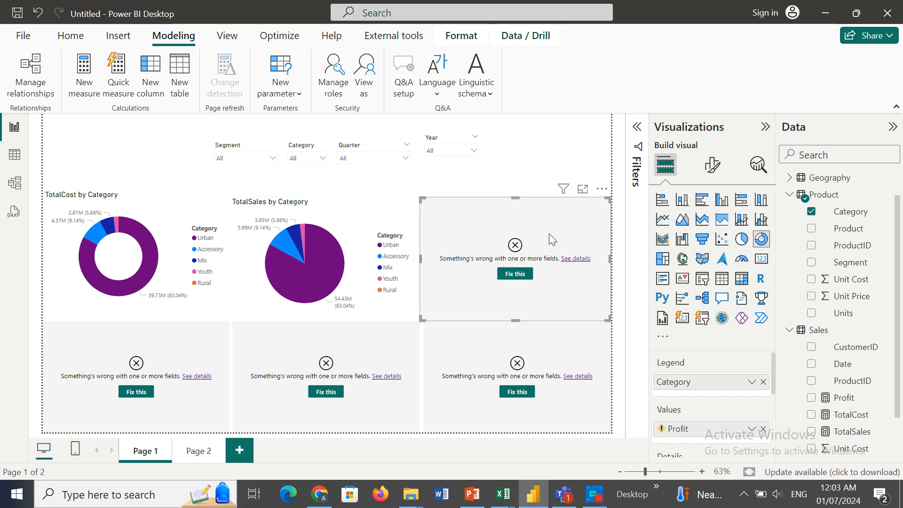
{"action": "left_click", "coordinate": [763, 429]}
{"action": "left_click_drag", "start_coordinate": [855, 402], "coordinate": [729, 429]}
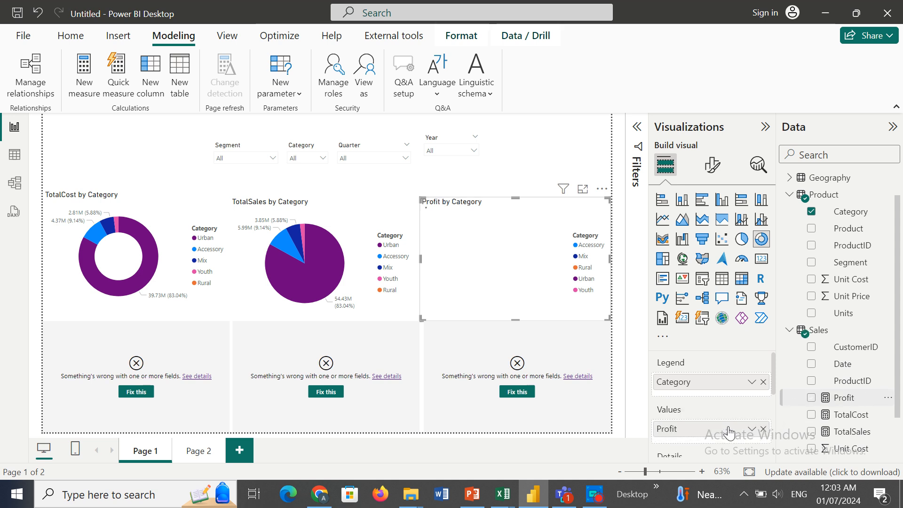
Step: Replace the broken TotalSales value in the first Segment funnel chart with the TotalSales measure from the Sales table
{"action": "left_click", "coordinate": [199, 359]}
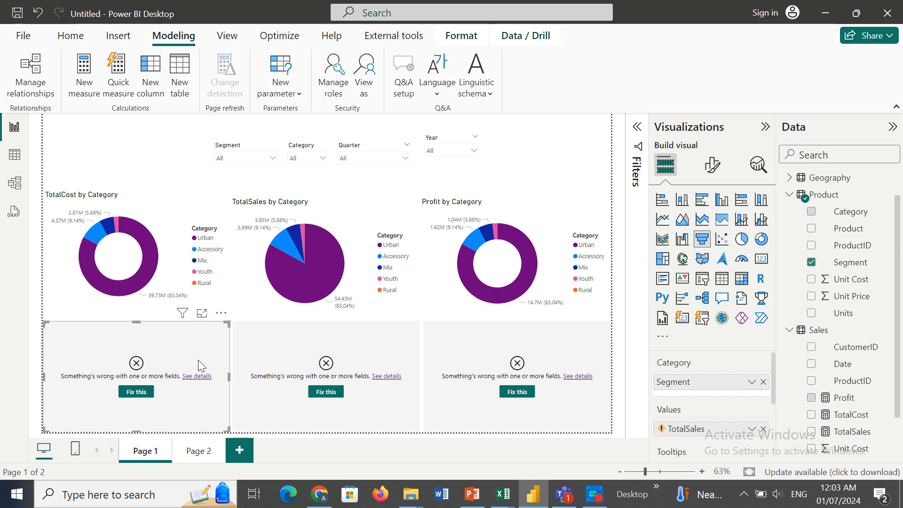
{"action": "left_click", "coordinate": [763, 429]}
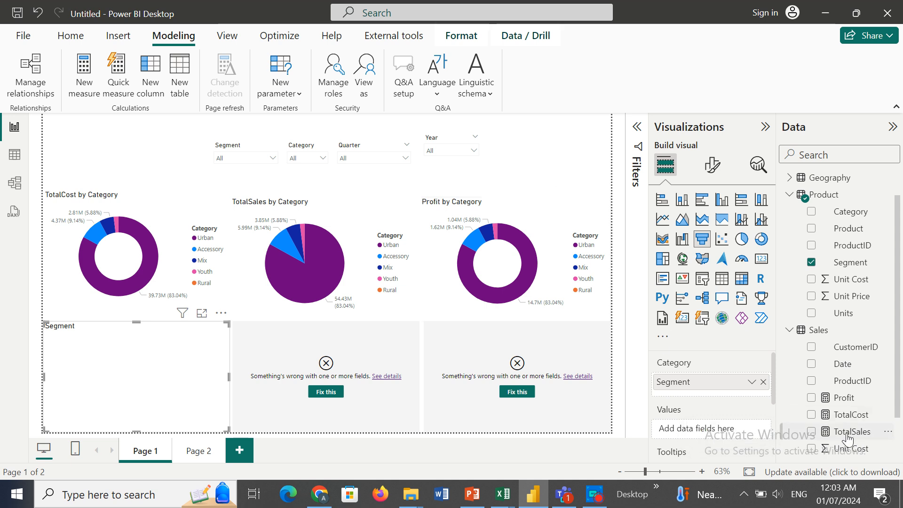
{"action": "left_click_drag", "start_coordinate": [848, 438], "coordinate": [715, 430]}
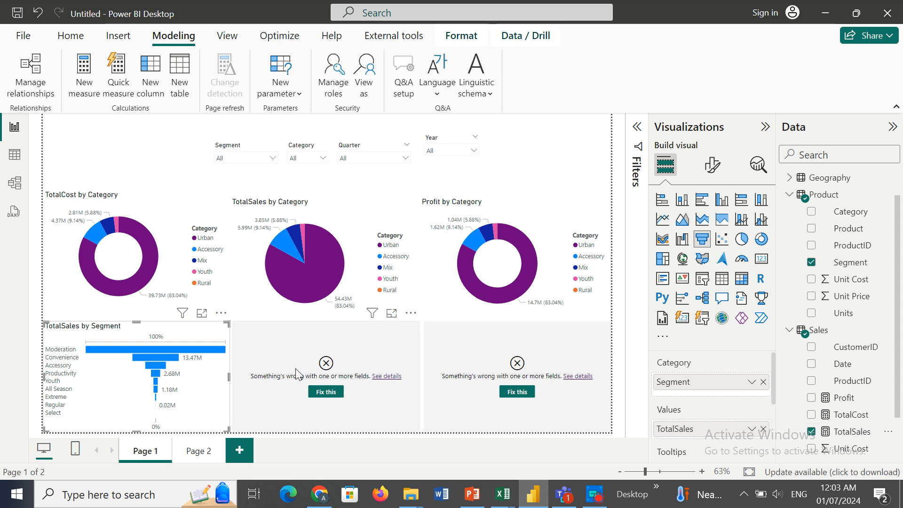
Step: Replace the broken TotalCost value in the middle Segment funnel chart with the TotalCost measure from the Sales table
{"action": "left_click", "coordinate": [292, 349]}
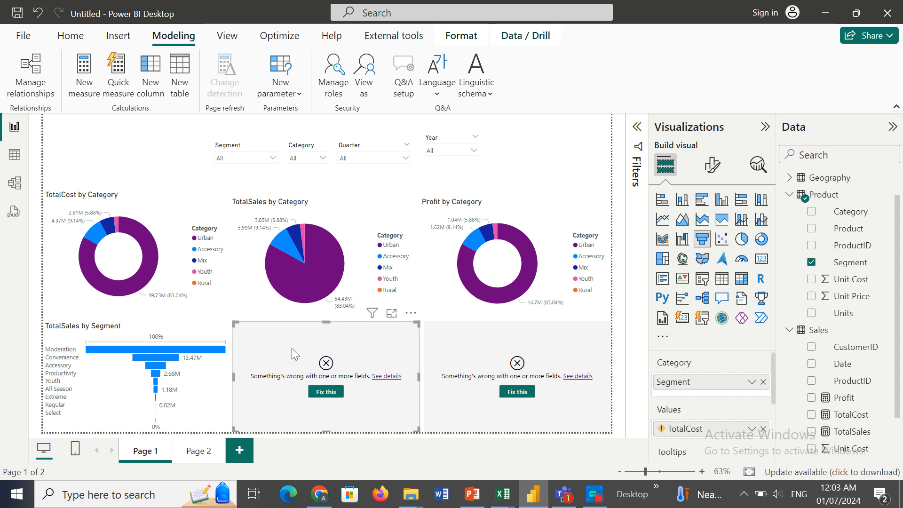
{"action": "left_click", "coordinate": [762, 429]}
{"action": "left_click_drag", "start_coordinate": [864, 417], "coordinate": [710, 428]}
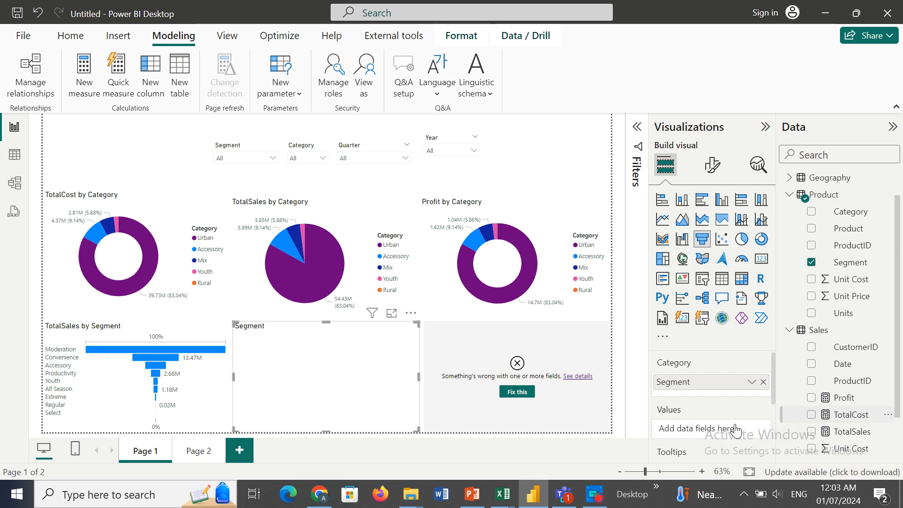
Step: Replace the broken Profit value in the last Segment funnel chart with the Profit measure from the Sales table
{"action": "left_click", "coordinate": [579, 398]}
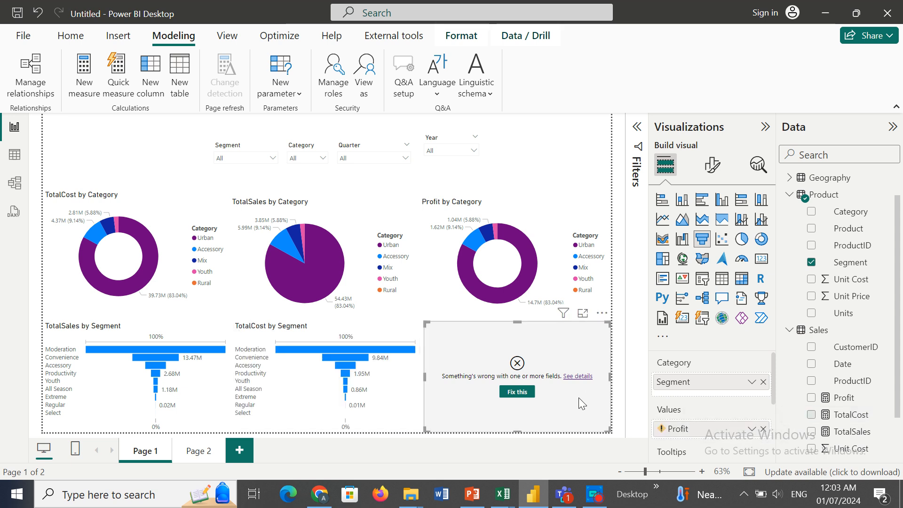
{"action": "left_click", "coordinate": [762, 429]}
{"action": "left_click_drag", "start_coordinate": [846, 400], "coordinate": [723, 433]}
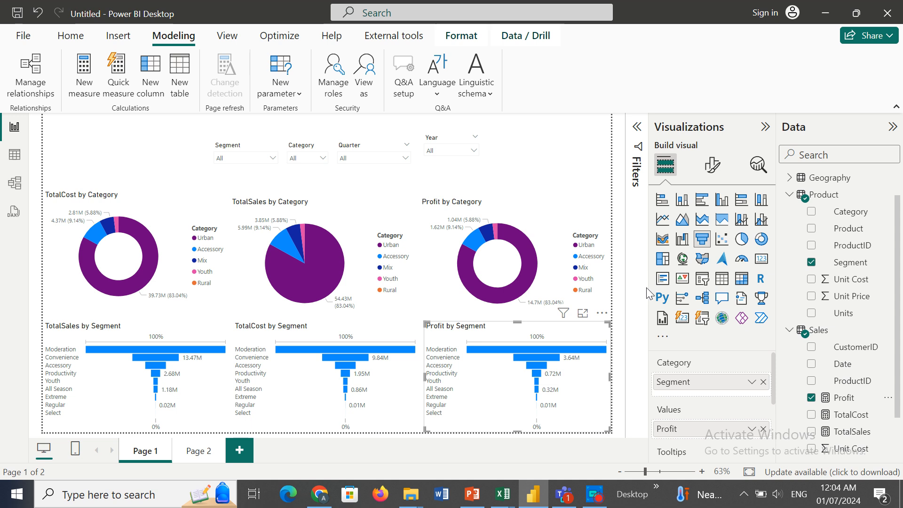
Step: Try the Profit by Segment funnel chart as a treemap and undo the change
{"action": "left_click", "coordinate": [663, 258]}
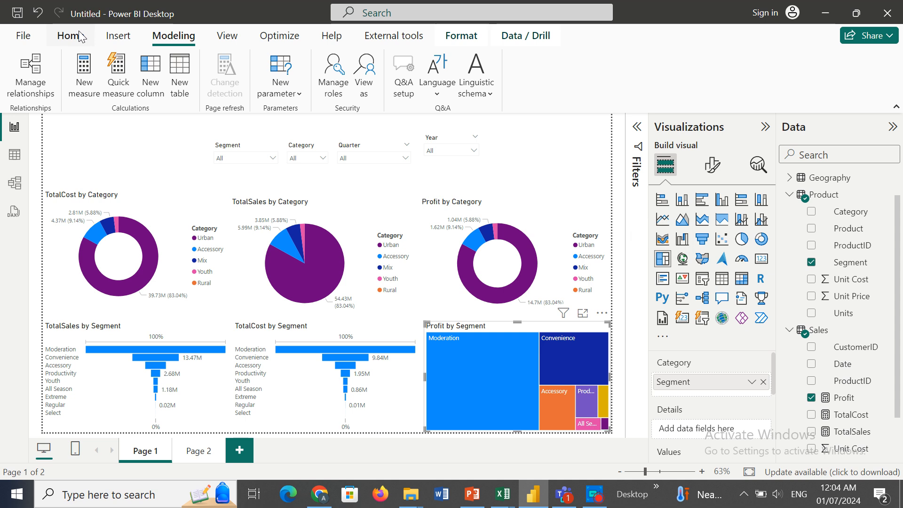
{"action": "left_click", "coordinate": [37, 14]}
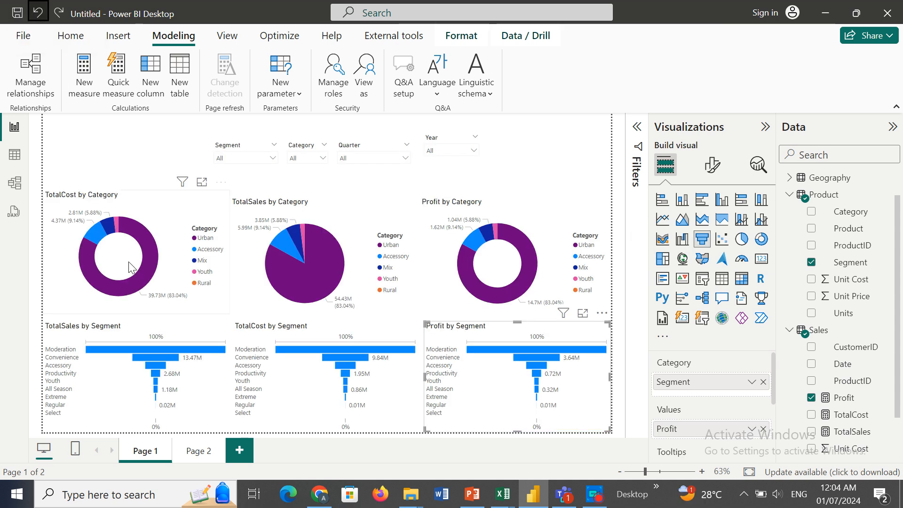
{"action": "left_click", "coordinate": [200, 451]}
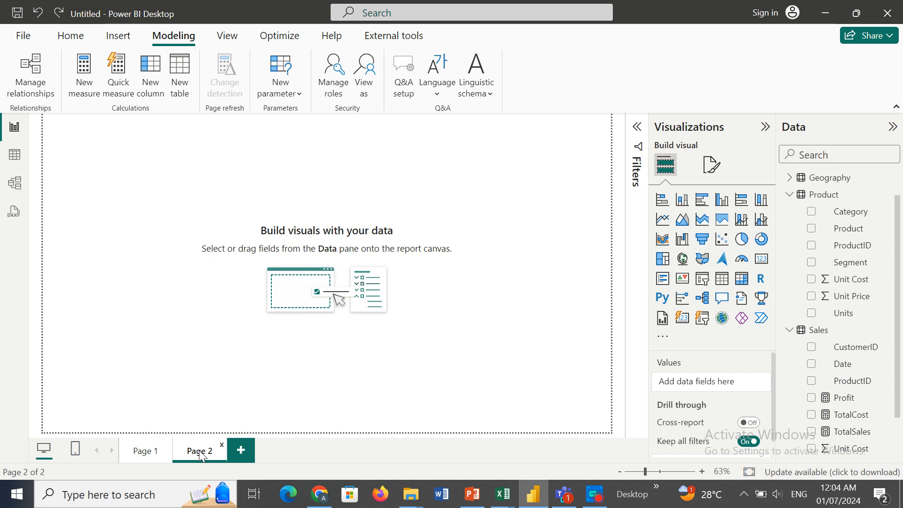
{"action": "left_click", "coordinate": [148, 452]}
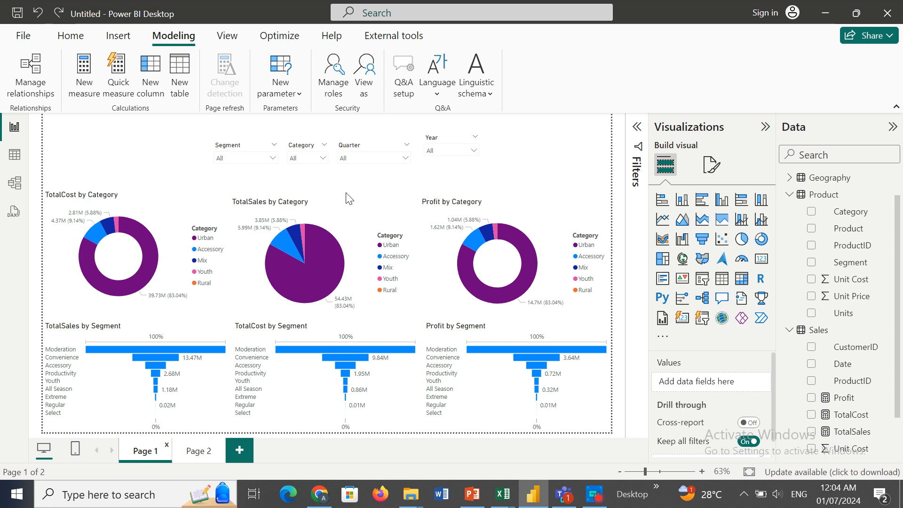
Step: Filter Page 1 to the All Season segment with the Segment slicer and clear that selection
{"action": "left_click", "coordinate": [272, 158]}
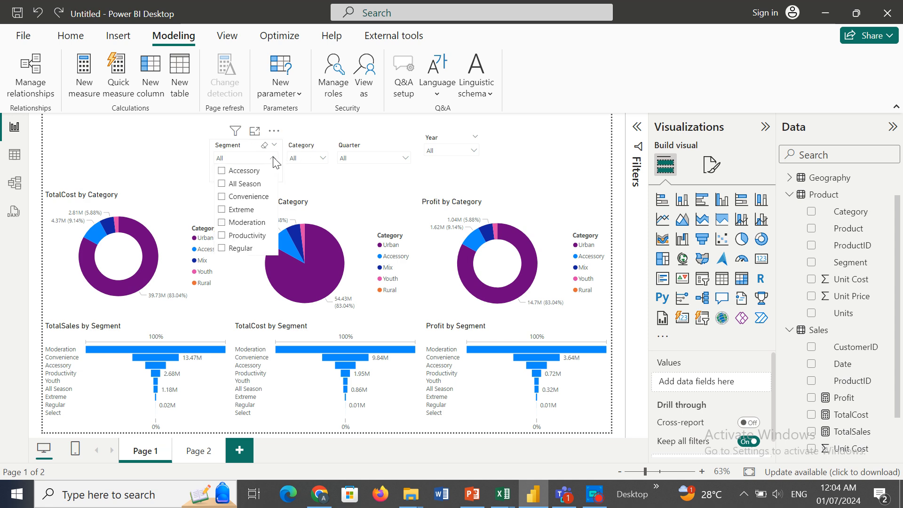
{"action": "left_click", "coordinate": [221, 183]}
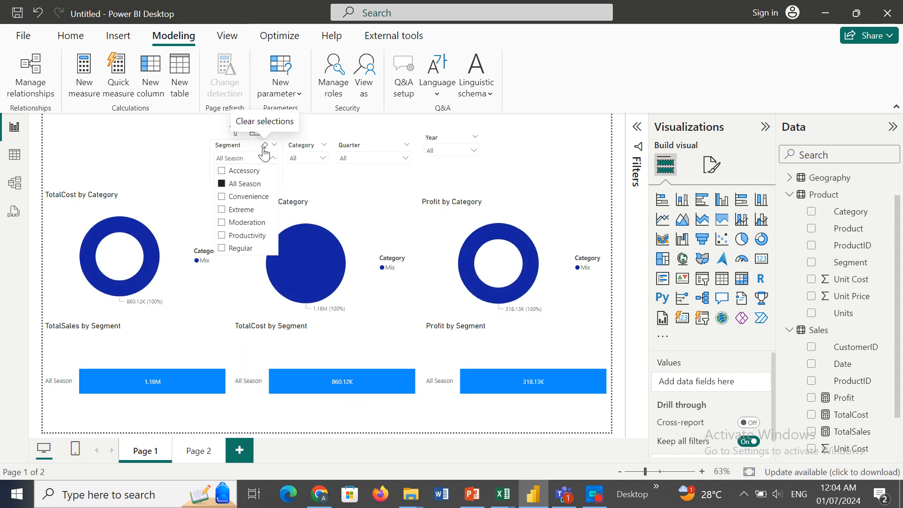
{"action": "left_click", "coordinate": [265, 145]}
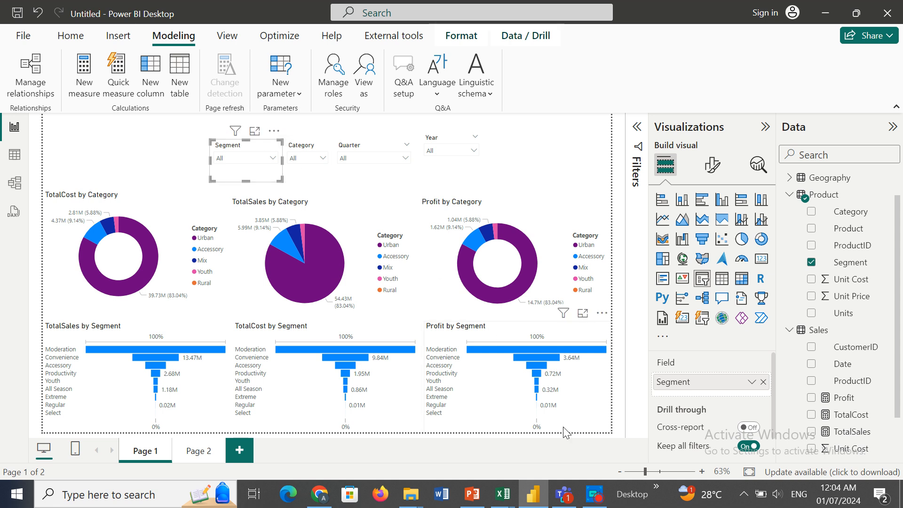
Step: Add an empty area chart to Page 2, widen it to about twice its width and move it down the page
{"action": "left_click", "coordinate": [191, 453]}
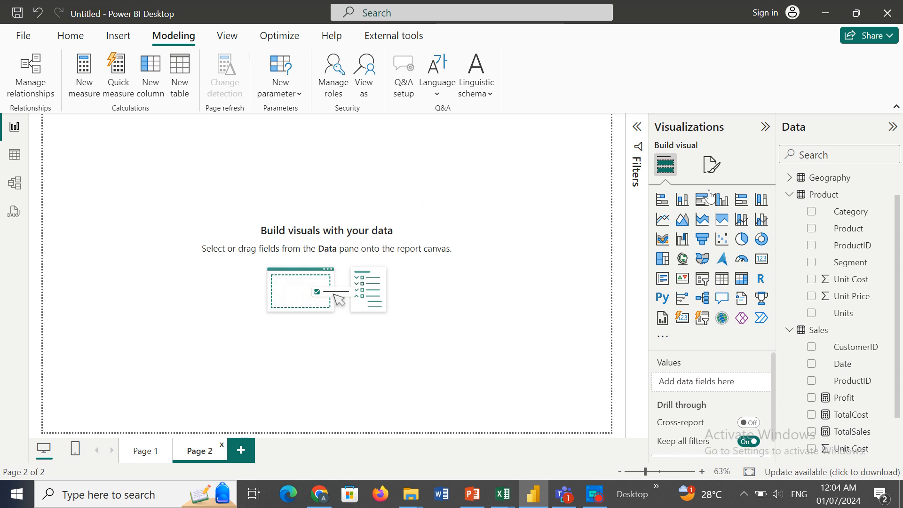
{"action": "left_click", "coordinate": [683, 219]}
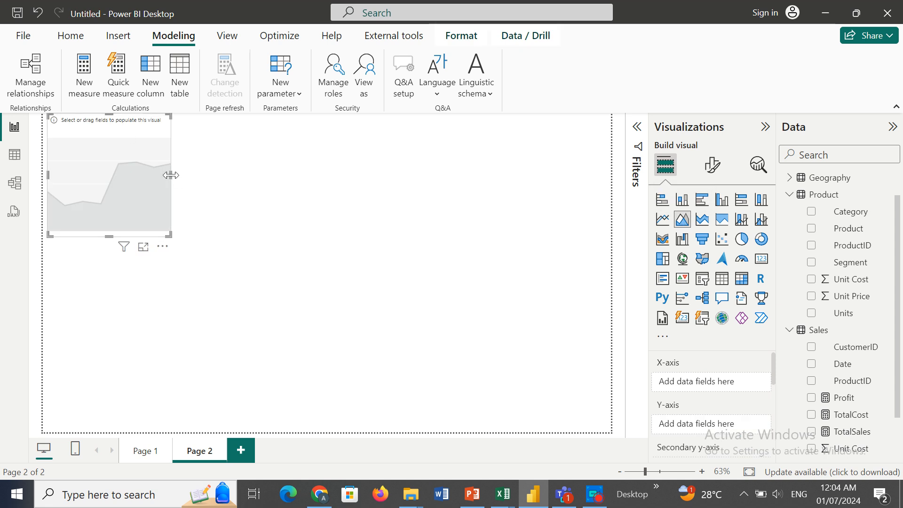
{"action": "left_click_drag", "start_coordinate": [171, 174], "coordinate": [310, 181]}
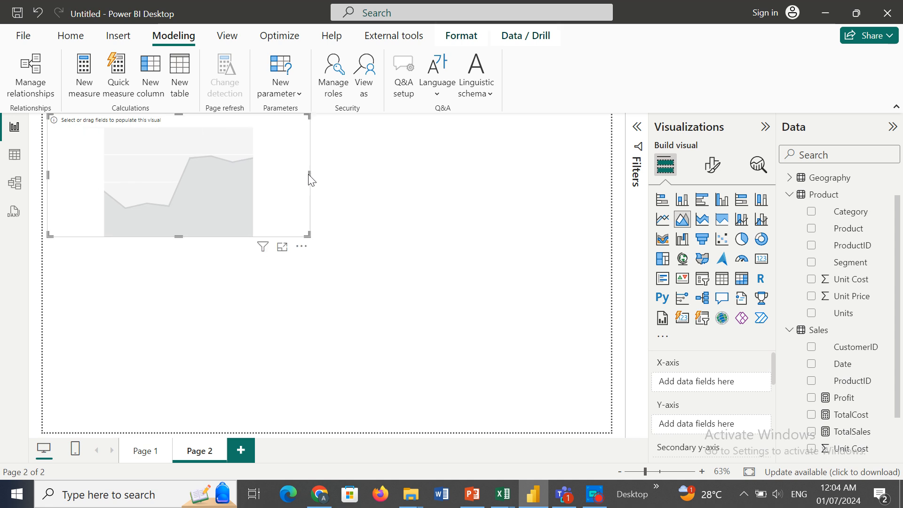
{"action": "left_click_drag", "start_coordinate": [184, 156], "coordinate": [177, 211]}
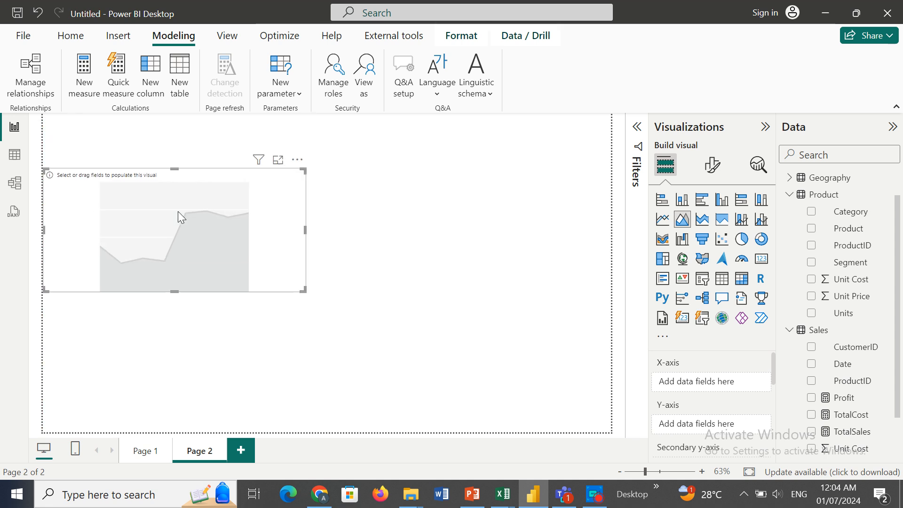
Step: Duplicate the empty area chart on Page 2 and place the copy directly below the original
{"action": "left_click", "coordinate": [61, 40]}
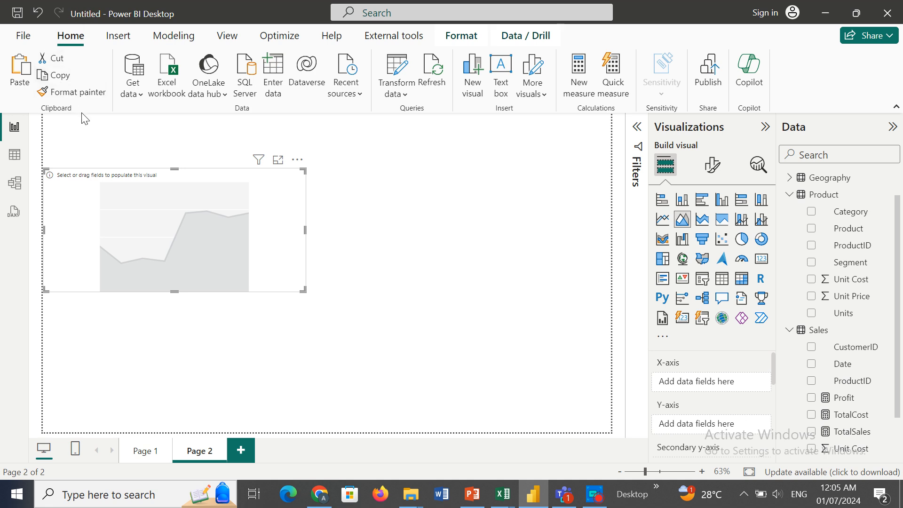
{"action": "left_click", "coordinate": [68, 77]}
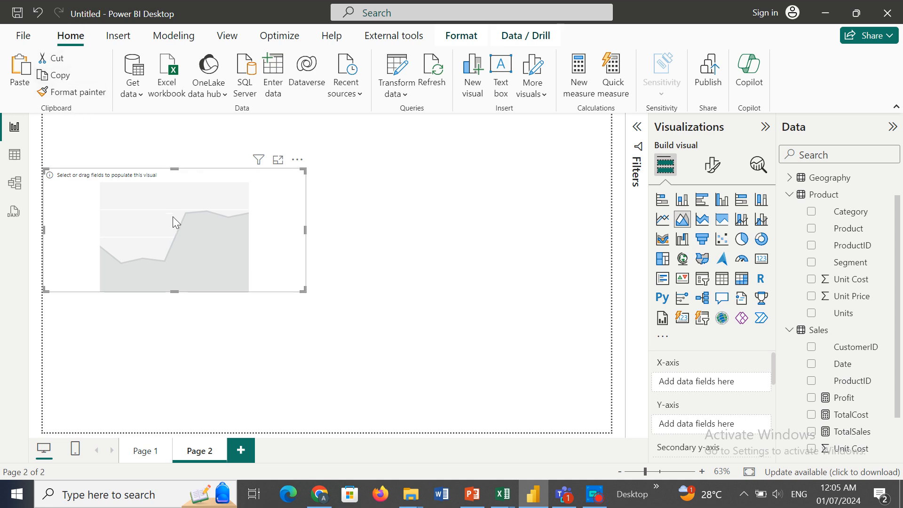
{"action": "left_click", "coordinate": [18, 76]}
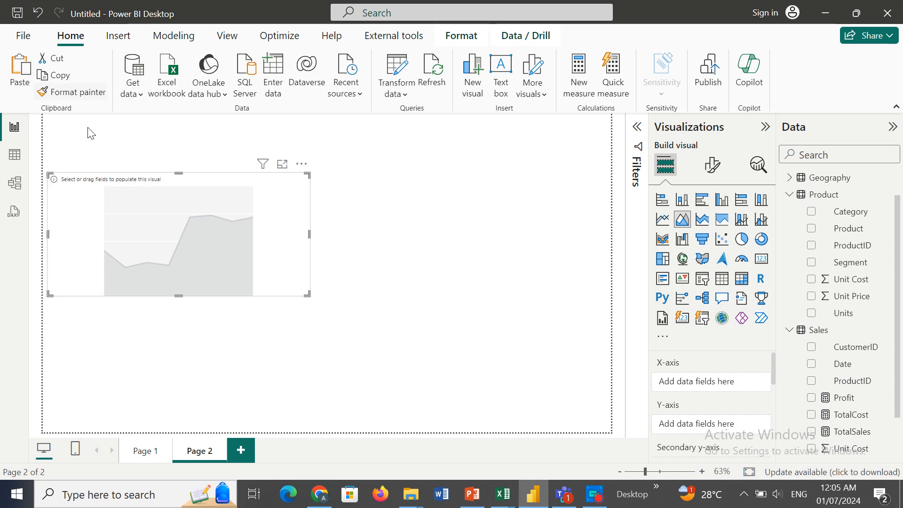
{"action": "left_click_drag", "start_coordinate": [177, 221], "coordinate": [193, 343]}
{"action": "left_click", "coordinate": [63, 80]}
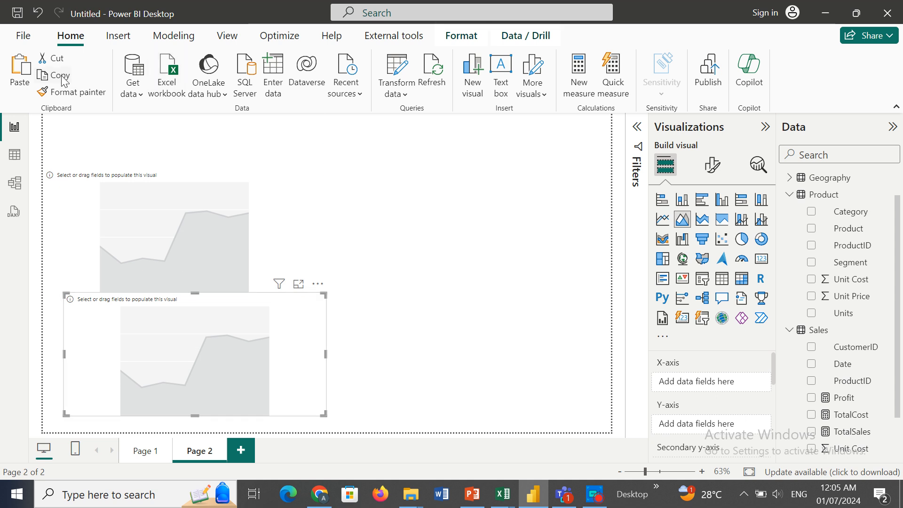
Step: Set Year from the Date table as the X-axis of the upper area chart
{"action": "left_click", "coordinate": [276, 203]}
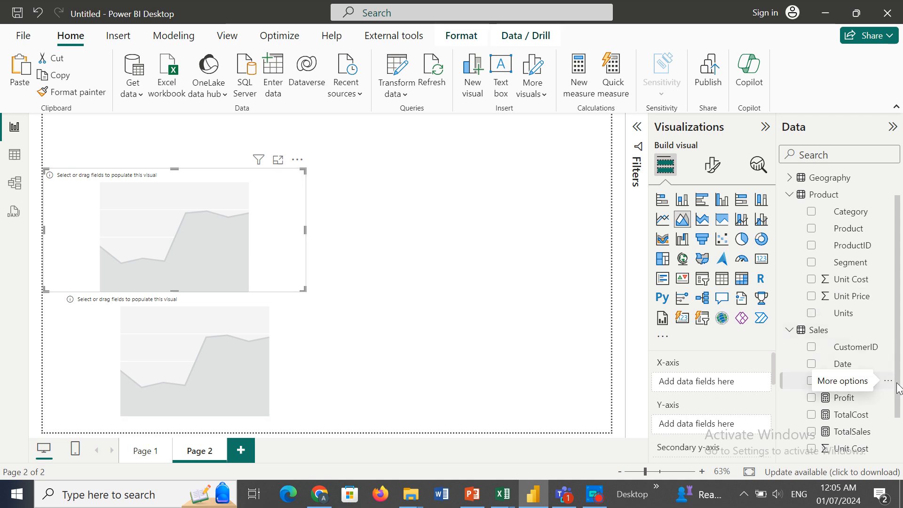
{"action": "left_click_drag", "start_coordinate": [898, 388], "coordinate": [901, 449]}
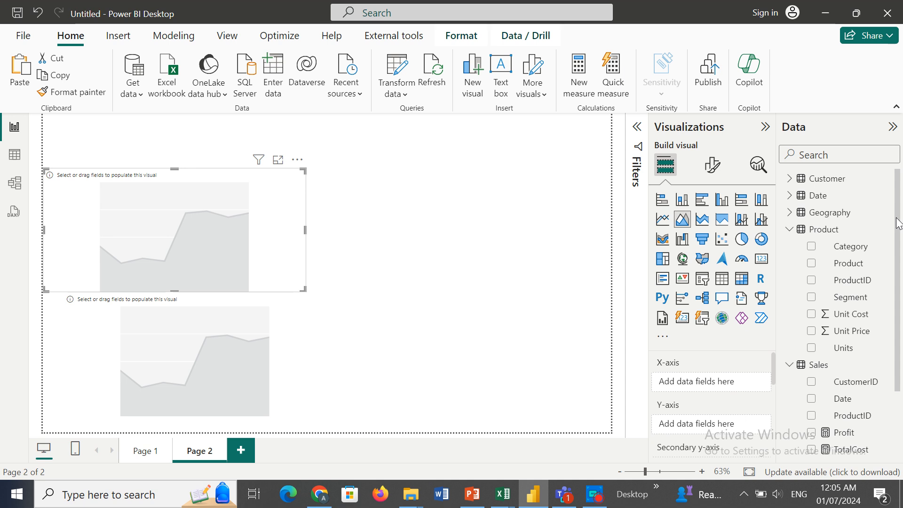
{"action": "left_click", "coordinate": [789, 195]}
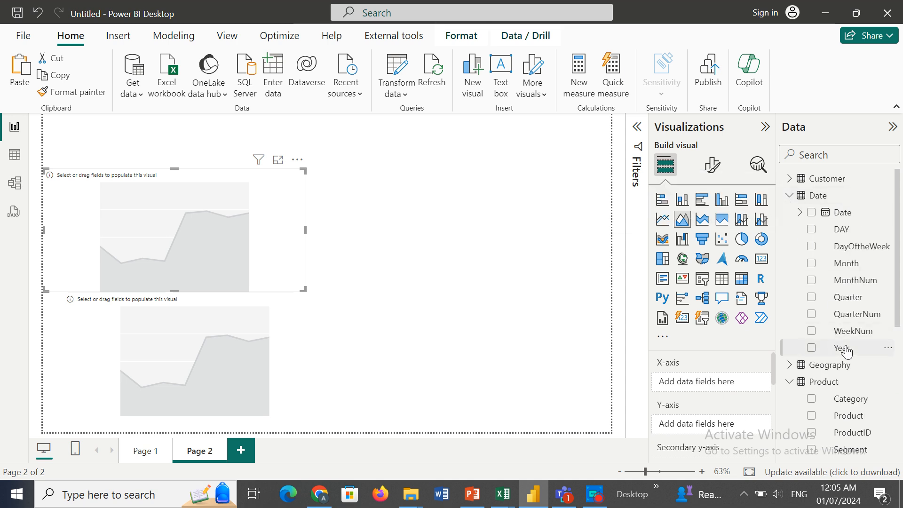
{"action": "left_click_drag", "start_coordinate": [842, 348], "coordinate": [719, 377]}
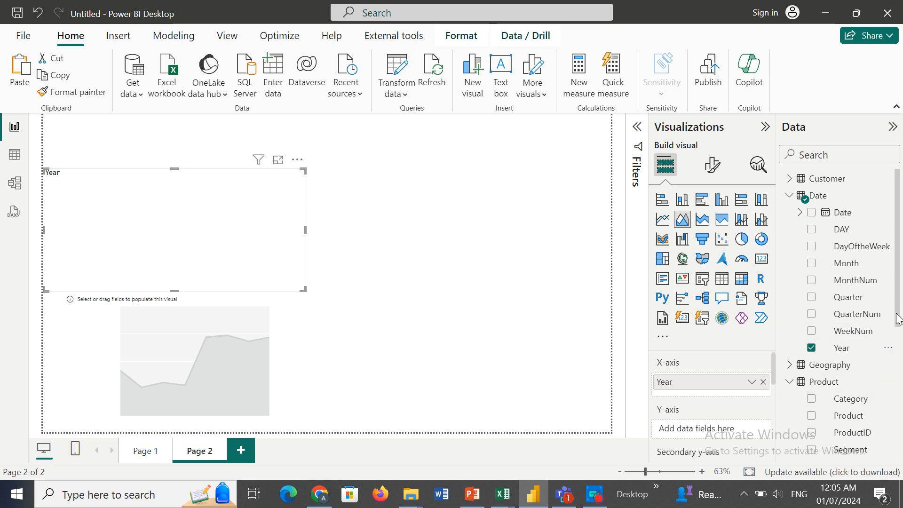
Step: Try the TotalCost measure as the Y-axis value of the upper area chart and remove it
{"action": "left_click_drag", "start_coordinate": [899, 319], "coordinate": [890, 442]}
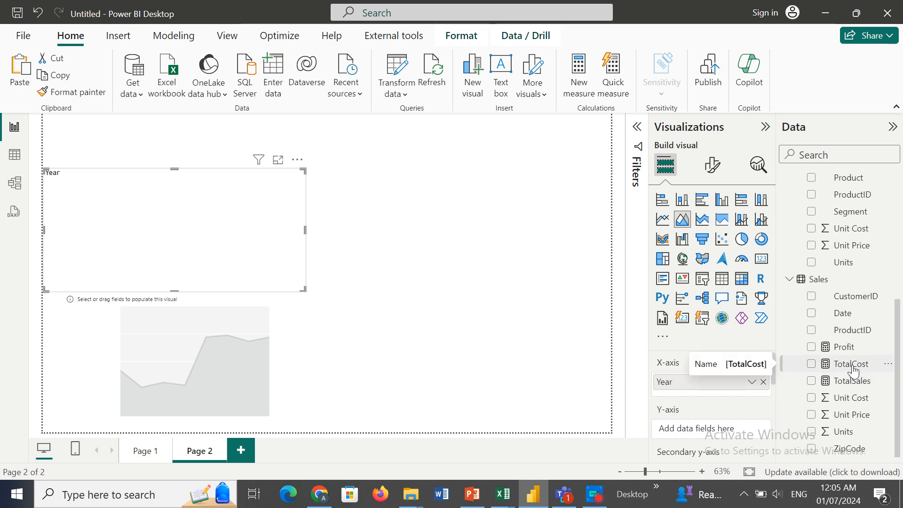
{"action": "left_click_drag", "start_coordinate": [854, 370], "coordinate": [729, 436]}
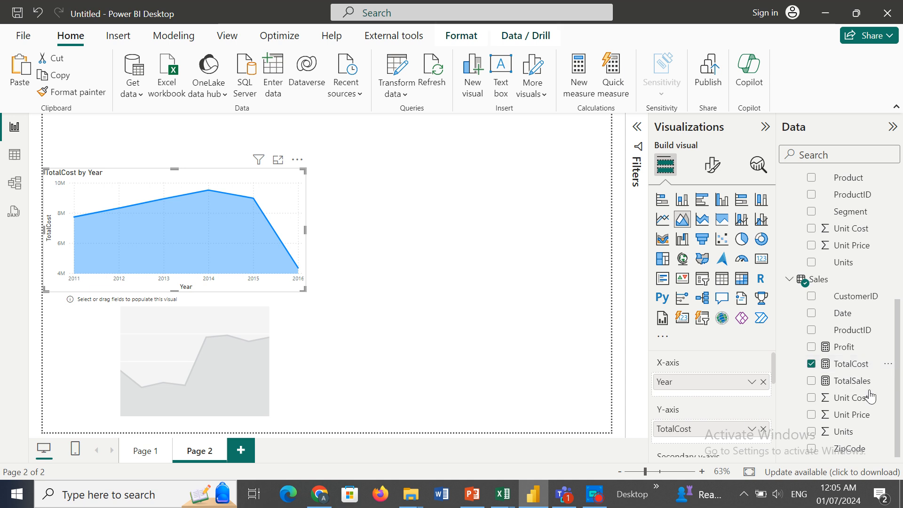
{"action": "left_click", "coordinate": [762, 428]}
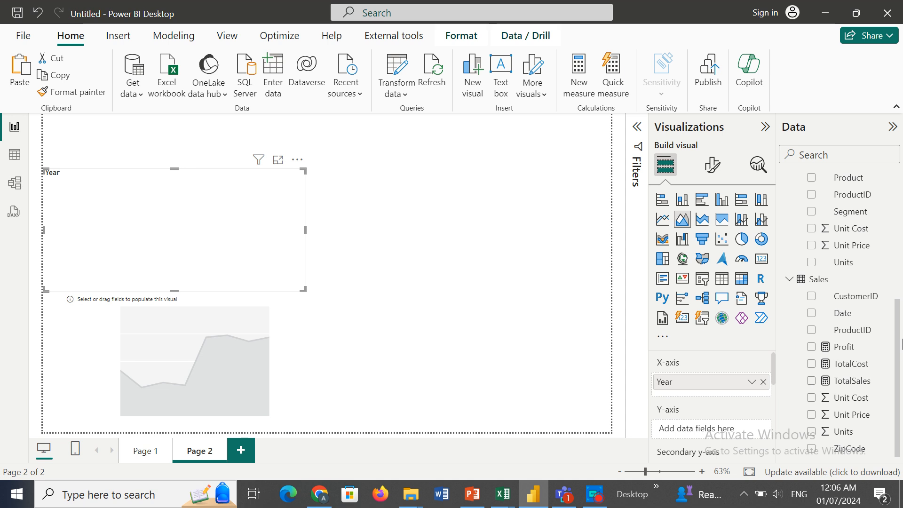
Step: Try Unit Cost and Unit Price from the Product table as Y-axis values of the upper area chart and remove both
{"action": "left_click_drag", "start_coordinate": [899, 361], "coordinate": [901, 271]}
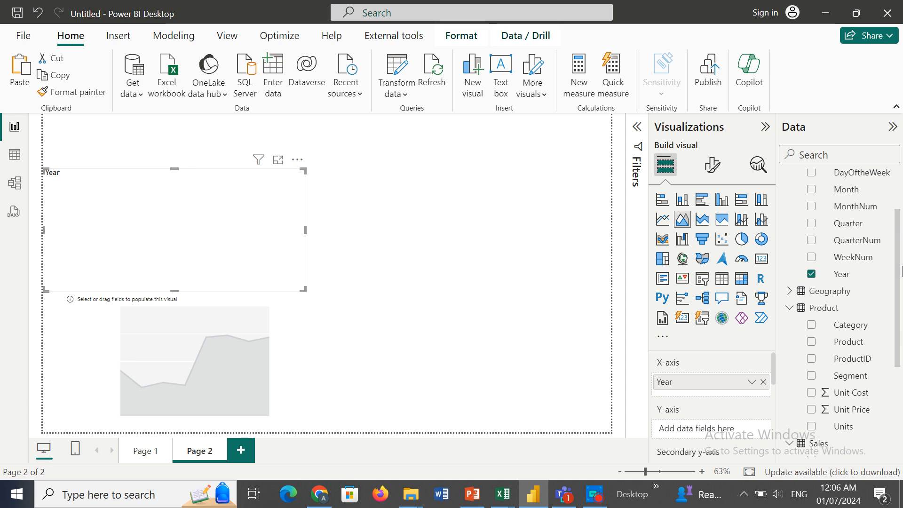
{"action": "left_click_drag", "start_coordinate": [901, 271], "coordinate": [901, 272]}
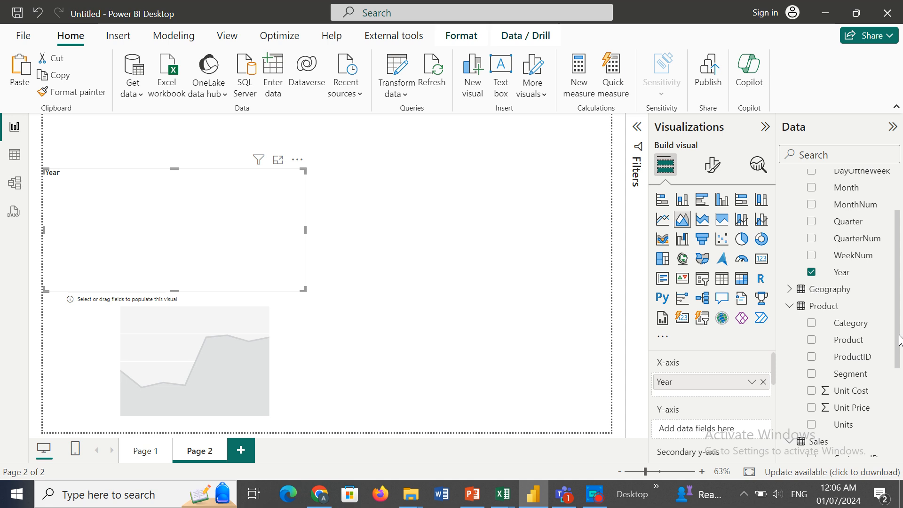
{"action": "left_click_drag", "start_coordinate": [899, 338], "coordinate": [899, 381]}
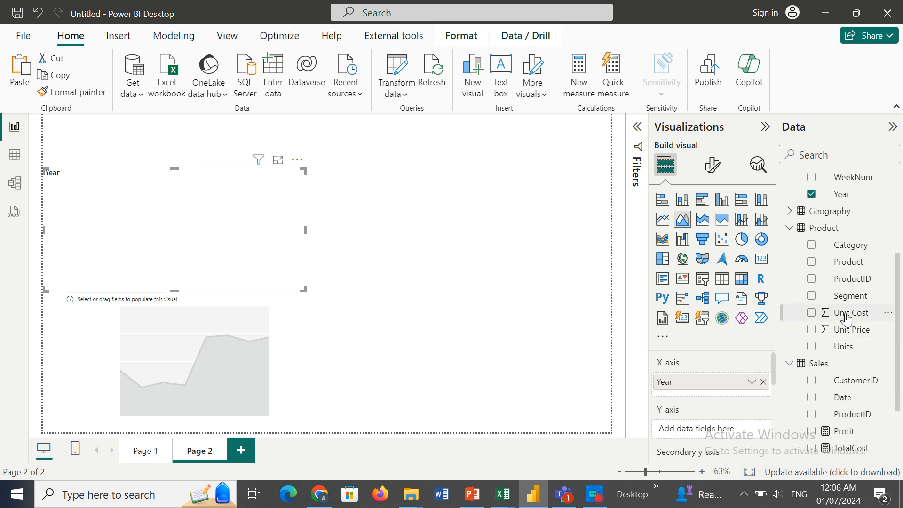
{"action": "left_click_drag", "start_coordinate": [847, 319], "coordinate": [719, 433]}
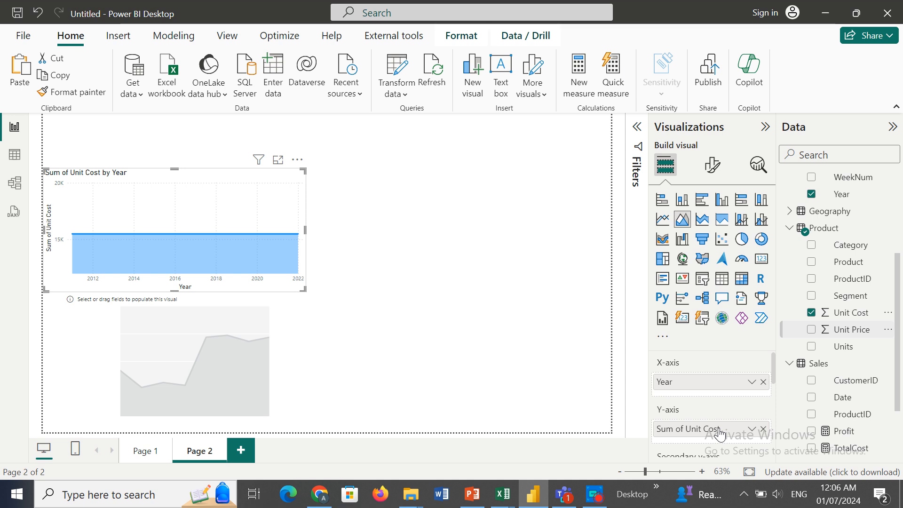
{"action": "left_click_drag", "start_coordinate": [846, 330], "coordinate": [729, 428]}
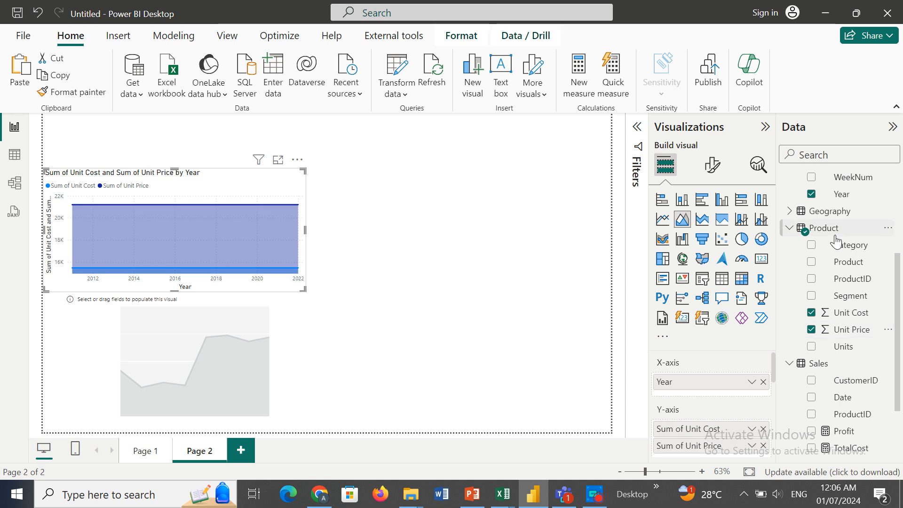
{"action": "left_click", "coordinate": [763, 445]}
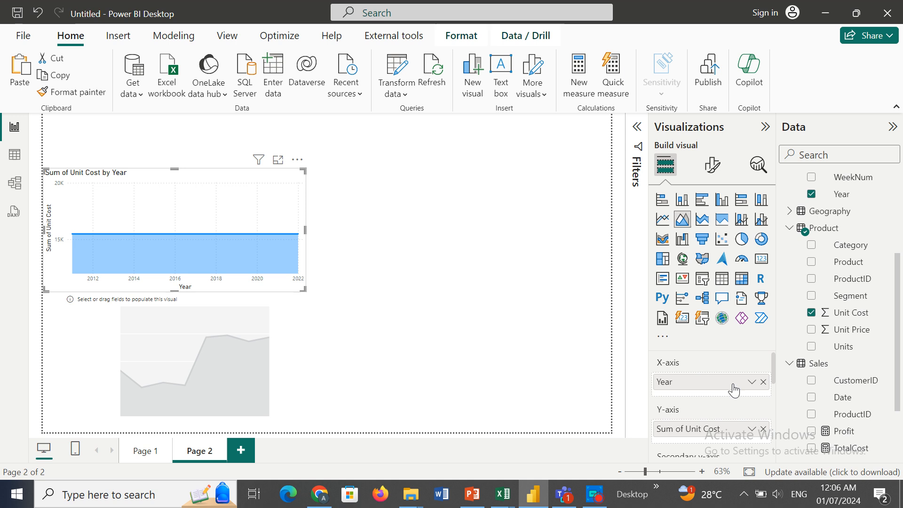
{"action": "left_click", "coordinate": [764, 428]}
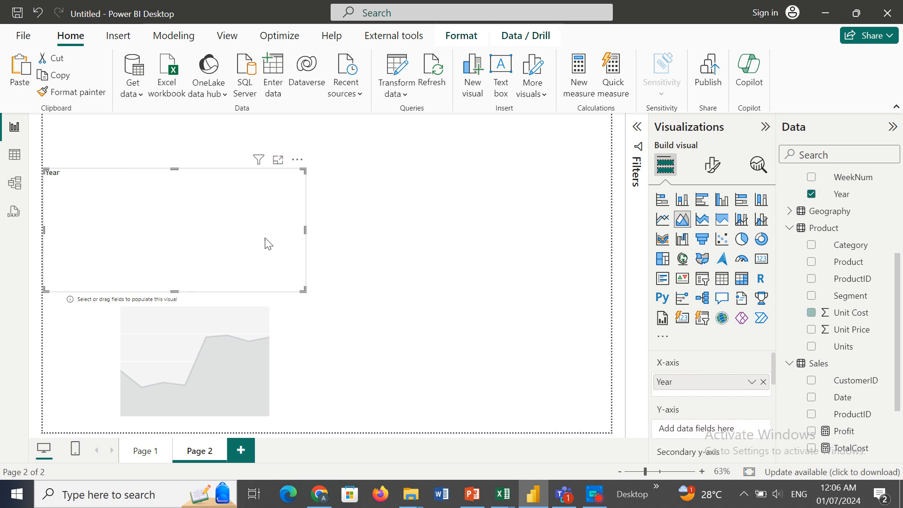
Step: Examine the columns of the Product and Sales tables in the table view and return to the Page 2 report
{"action": "left_click", "coordinate": [13, 159]}
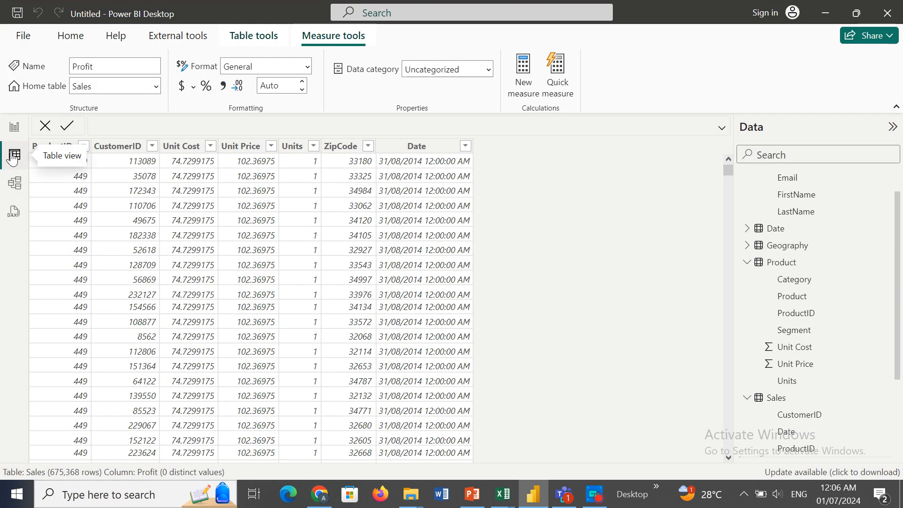
{"action": "left_click", "coordinate": [800, 266]}
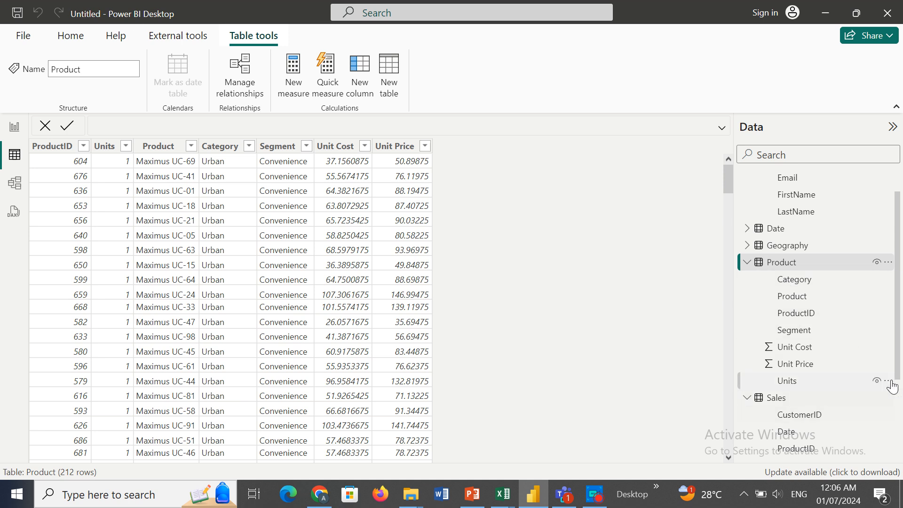
{"action": "scroll", "coordinate": [899, 376], "scroll_direction": "down", "scroll_amount": 5}
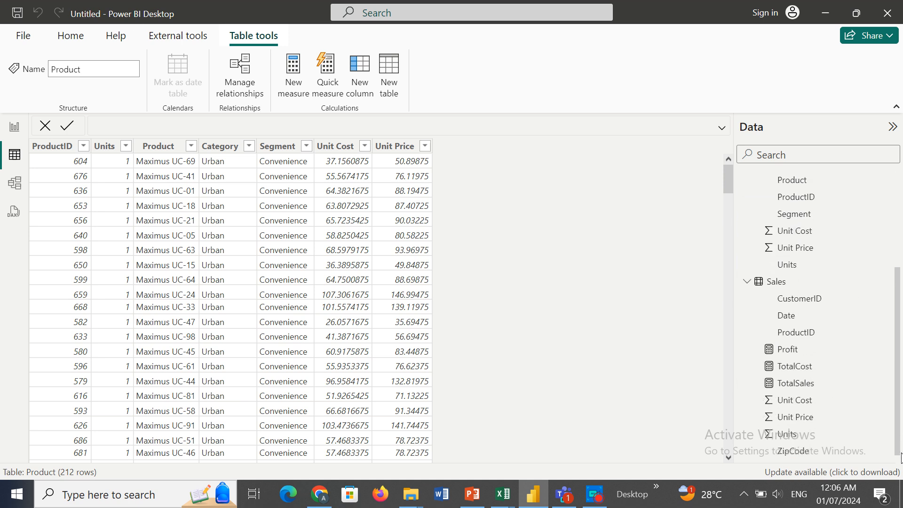
{"action": "left_click", "coordinate": [780, 280]}
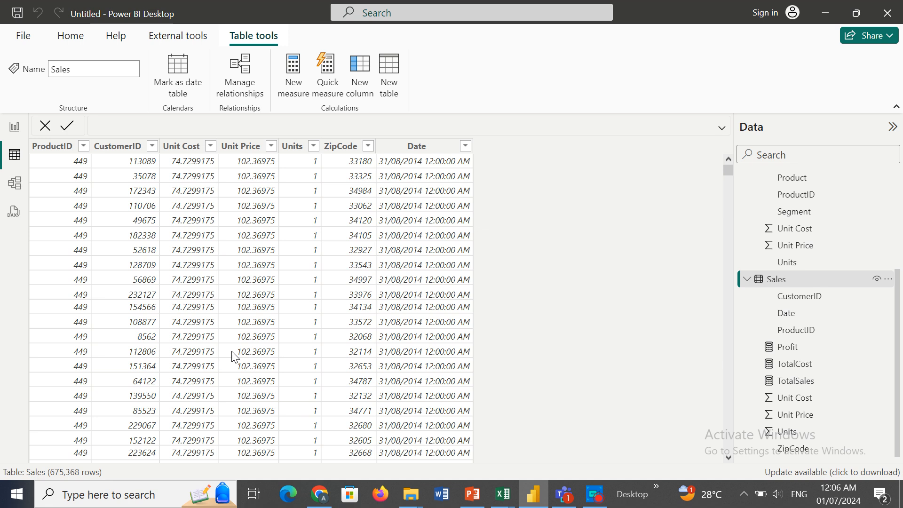
{"action": "left_click", "coordinate": [15, 127]}
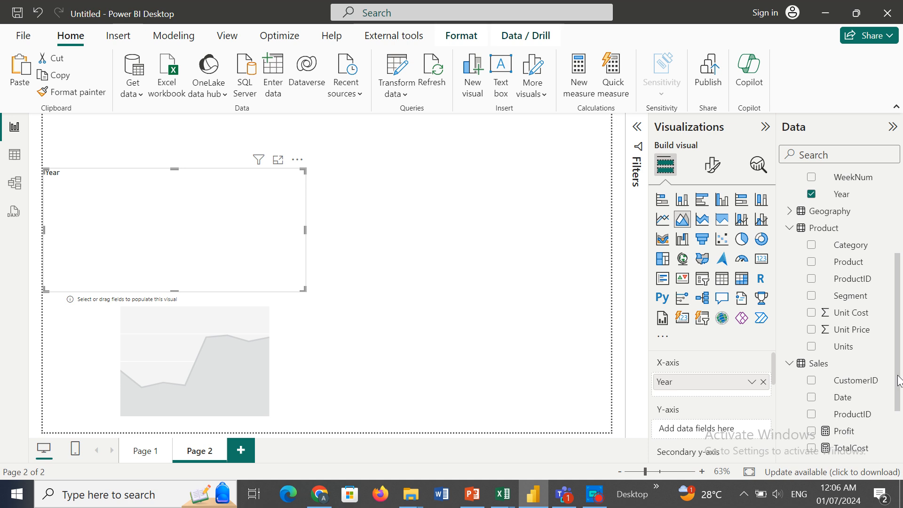
{"action": "scroll", "coordinate": [899, 381], "scroll_direction": "down", "scroll_amount": 2}
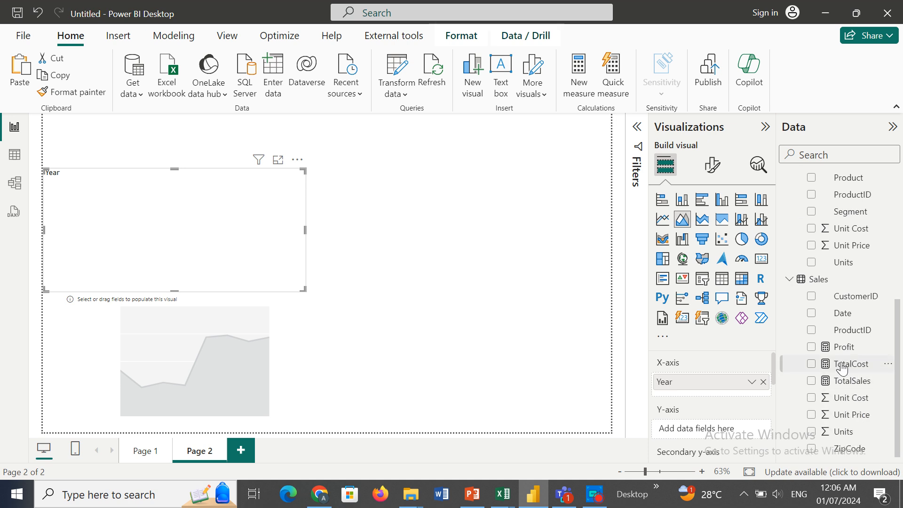
Step: Try TotalCost and Profit on the Y-axis and TotalSales on the secondary Y-axis of the upper area chart, and remove all three
{"action": "left_click_drag", "start_coordinate": [842, 369], "coordinate": [716, 431]}
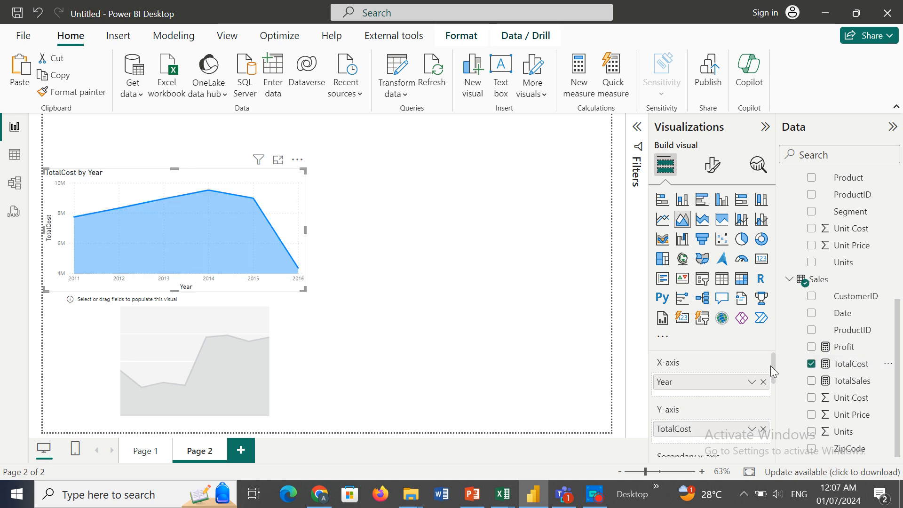
{"action": "left_click_drag", "start_coordinate": [774, 369], "coordinate": [774, 385]}
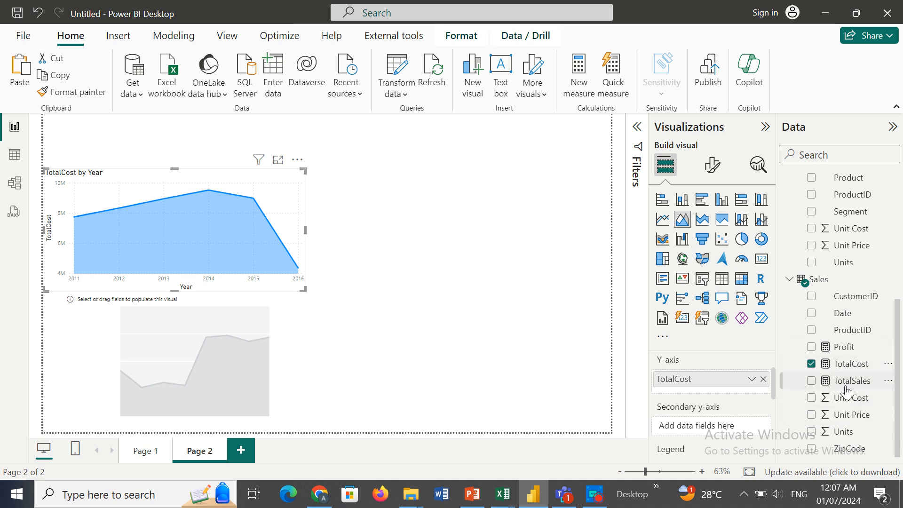
{"action": "left_click_drag", "start_coordinate": [847, 390], "coordinate": [719, 436]}
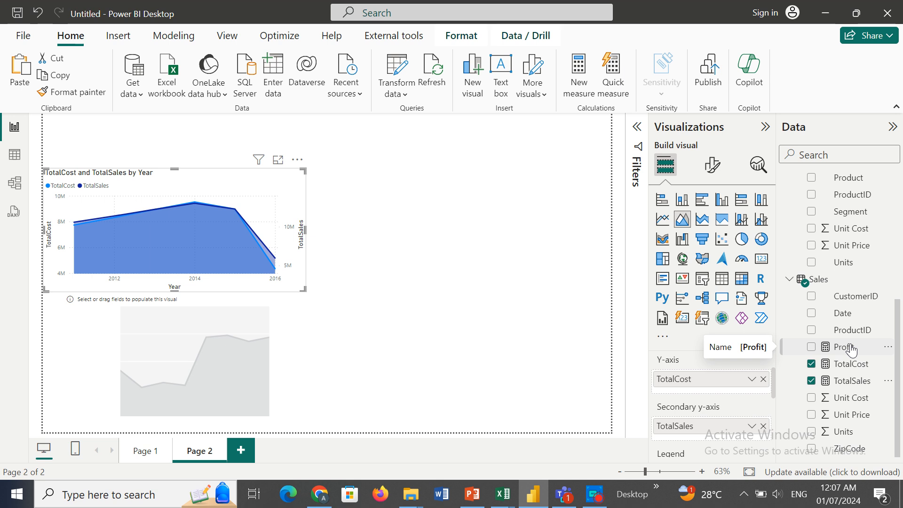
{"action": "left_click_drag", "start_coordinate": [852, 350], "coordinate": [718, 382]}
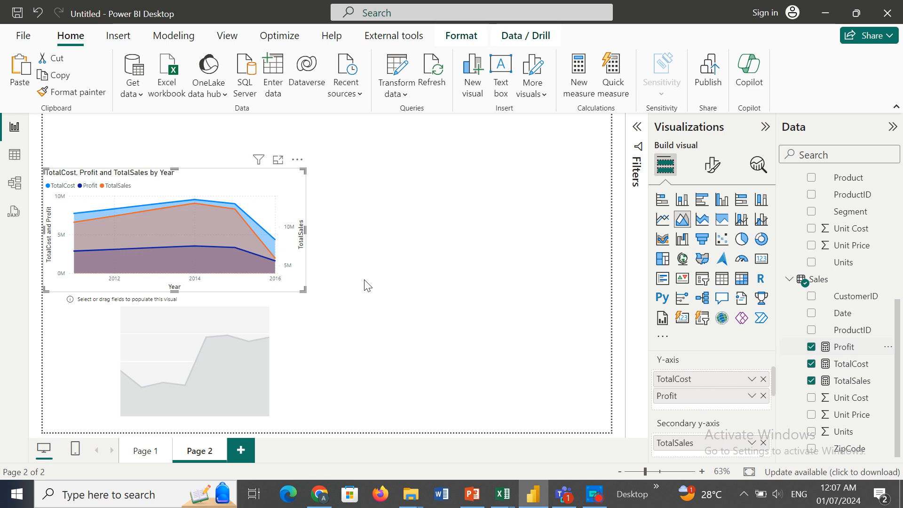
{"action": "left_click", "coordinate": [763, 396]}
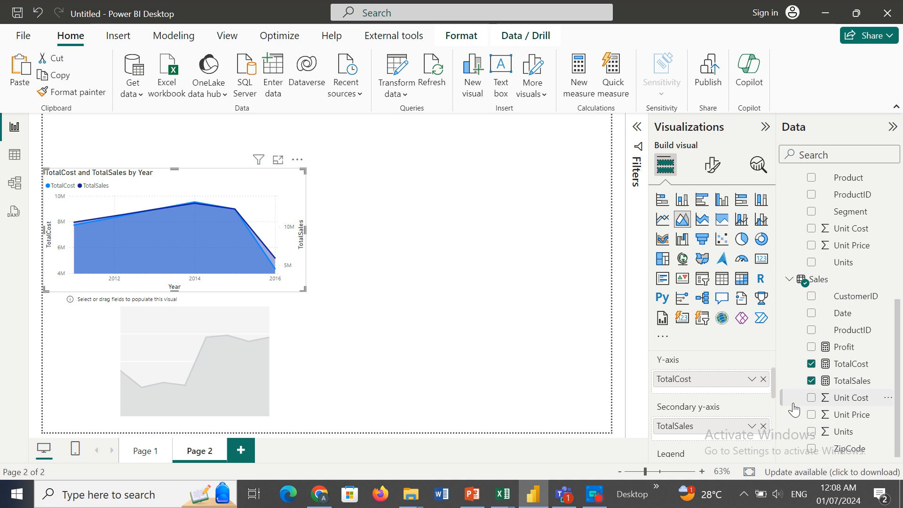
{"action": "mouse_move", "coordinate": [771, 383]}
{"action": "left_mouse_down"}
{"action": "mouse_move", "coordinate": [771, 414]}
{"action": "mouse_move", "coordinate": [763, 367]}
{"action": "left_mouse_up"}
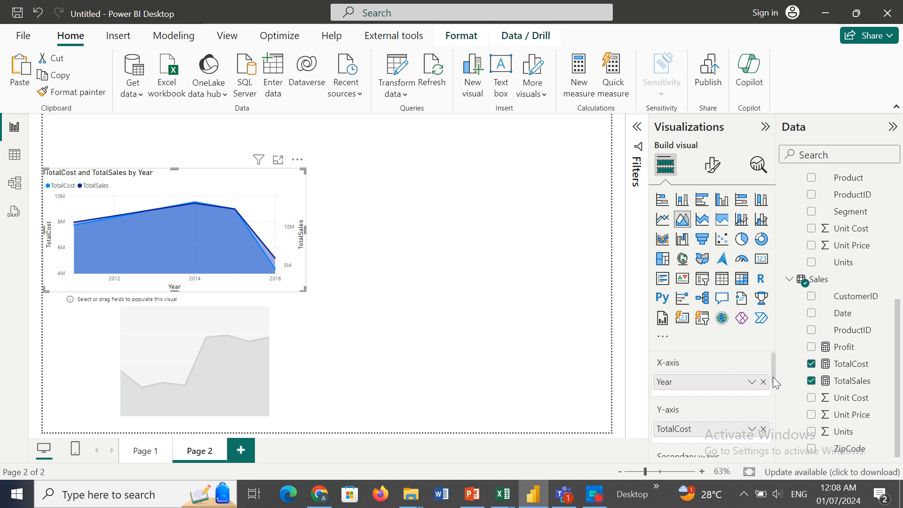
{"action": "left_click_drag", "start_coordinate": [773, 379], "coordinate": [772, 396]}
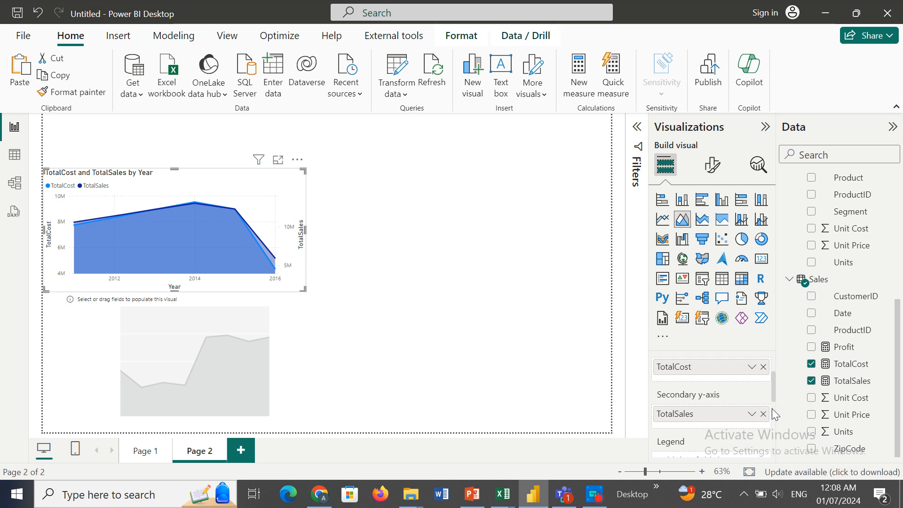
{"action": "left_click", "coordinate": [763, 367]}
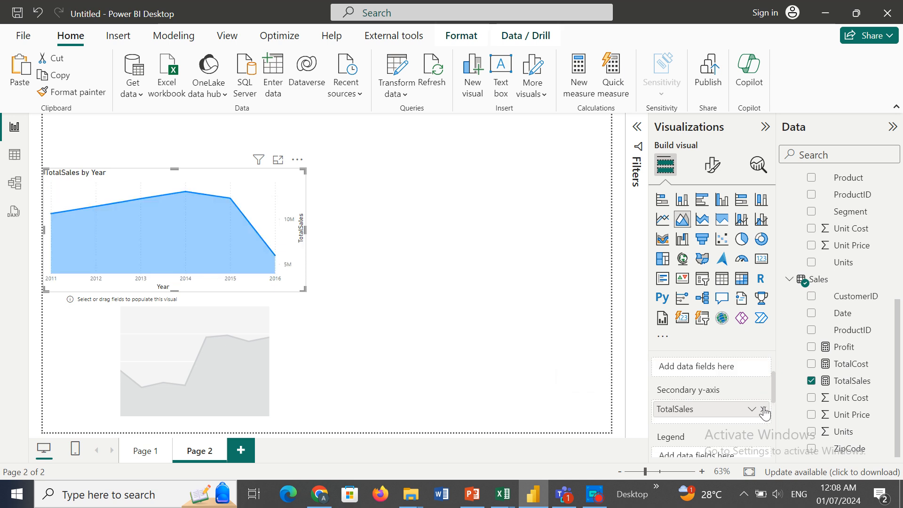
{"action": "left_click", "coordinate": [764, 409]}
Step: Set TotalSales as the Y-axis and, after trying Profit, TotalCost as the secondary Y-axis of the upper area chart
{"action": "left_click_drag", "start_coordinate": [857, 388], "coordinate": [746, 369]}
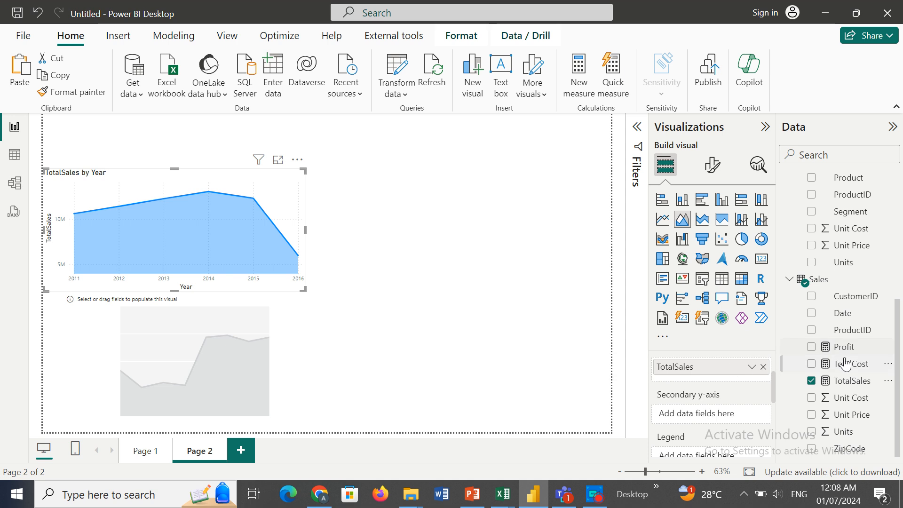
{"action": "left_click_drag", "start_coordinate": [847, 364], "coordinate": [721, 420]}
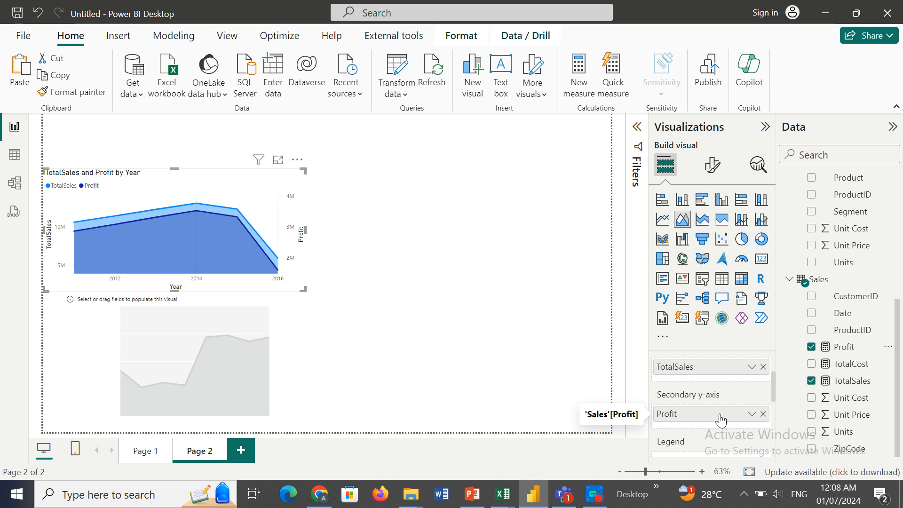
{"action": "left_click", "coordinate": [763, 414]}
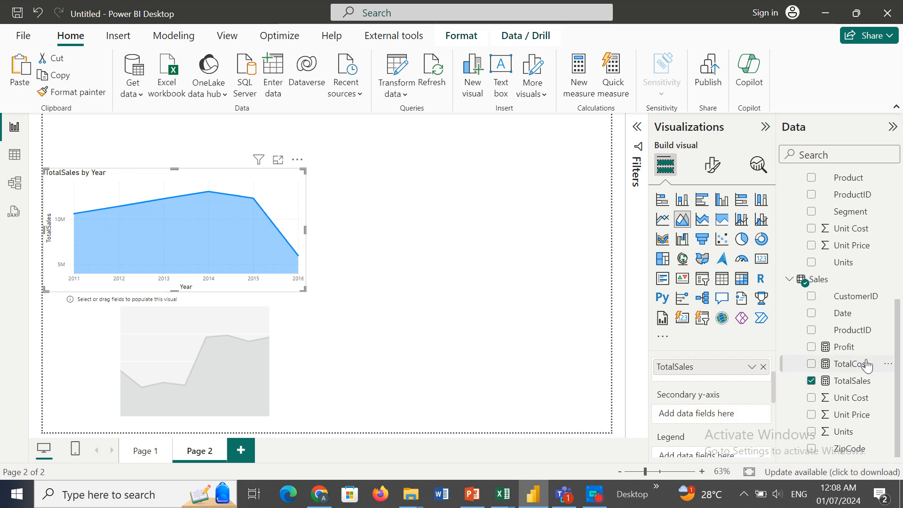
{"action": "left_click_drag", "start_coordinate": [865, 366], "coordinate": [739, 414]}
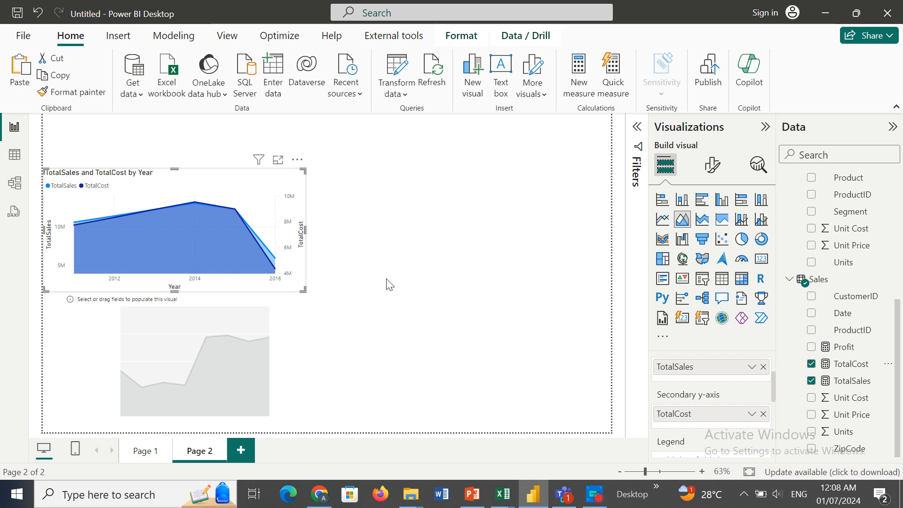
Step: Align the empty lower area chart with the upper chart's right edge and change it to a treemap
{"action": "left_click", "coordinate": [226, 318]}
{"action": "left_click_drag", "start_coordinate": [325, 351], "coordinate": [305, 350]}
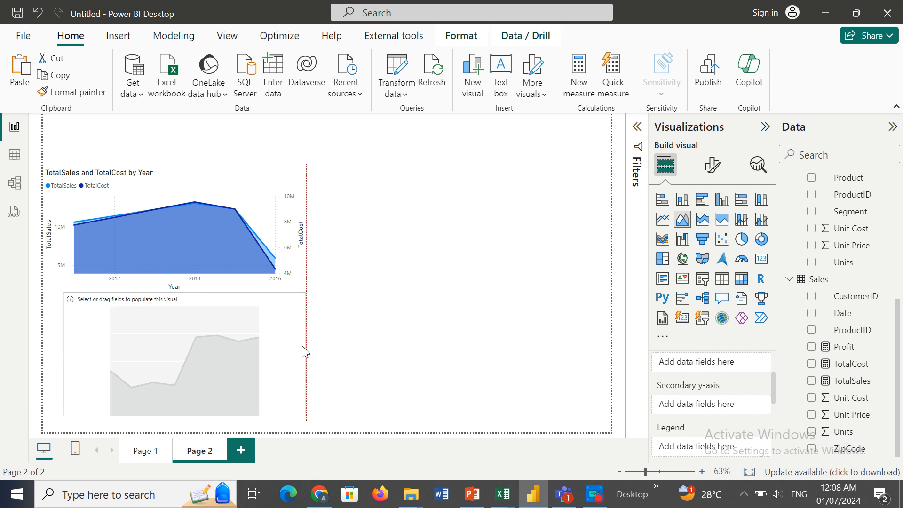
{"action": "left_click", "coordinate": [663, 260]}
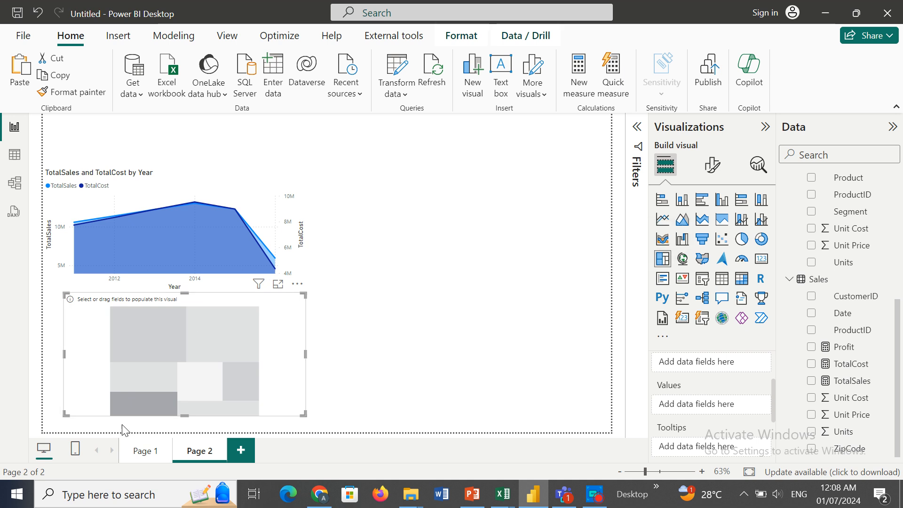
Step: On Page 1, move the Segment, Category, Quarter and Year slicers to the left and close together above the charts
{"action": "left_click", "coordinate": [141, 449]}
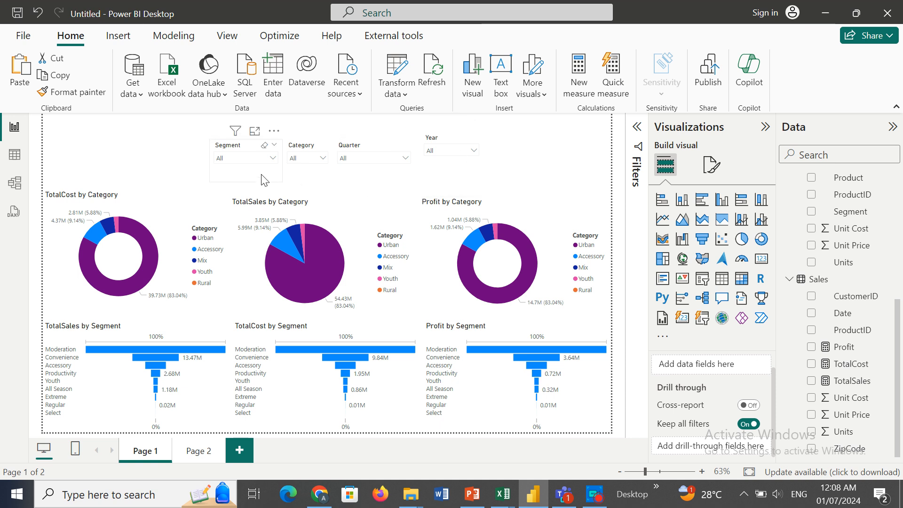
{"action": "left_click_drag", "start_coordinate": [264, 179], "coordinate": [293, 176]}
{"action": "left_click_drag", "start_coordinate": [356, 176], "coordinate": [343, 177]}
{"action": "left_click_drag", "start_coordinate": [436, 177], "coordinate": [419, 172]}
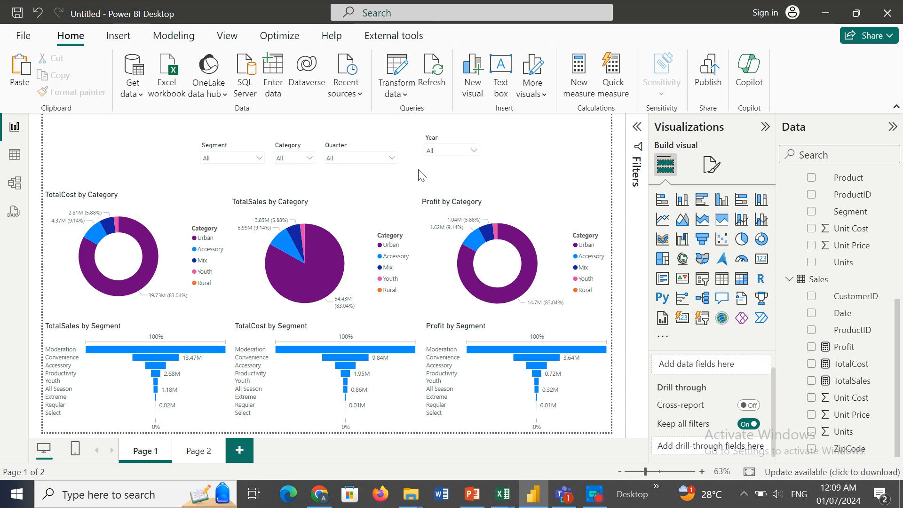
{"action": "left_click", "coordinate": [449, 170]}
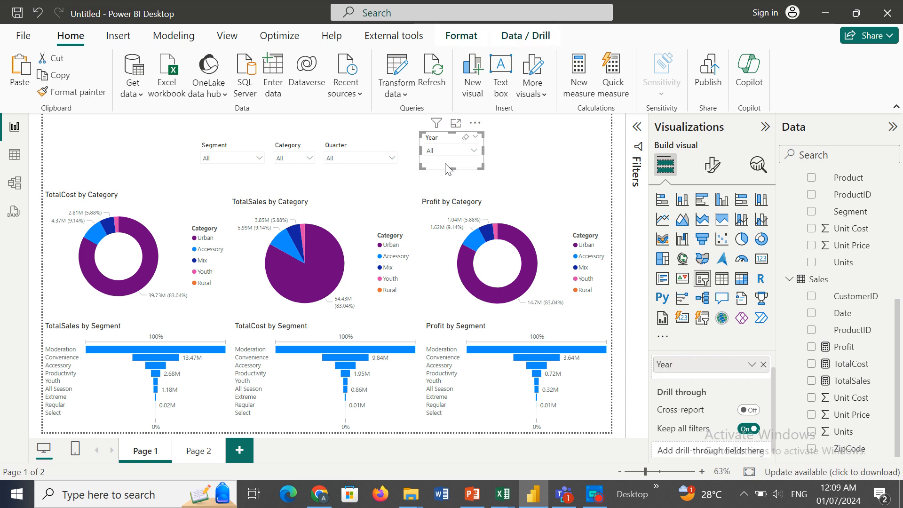
{"action": "left_click_drag", "start_coordinate": [447, 169], "coordinate": [429, 174]}
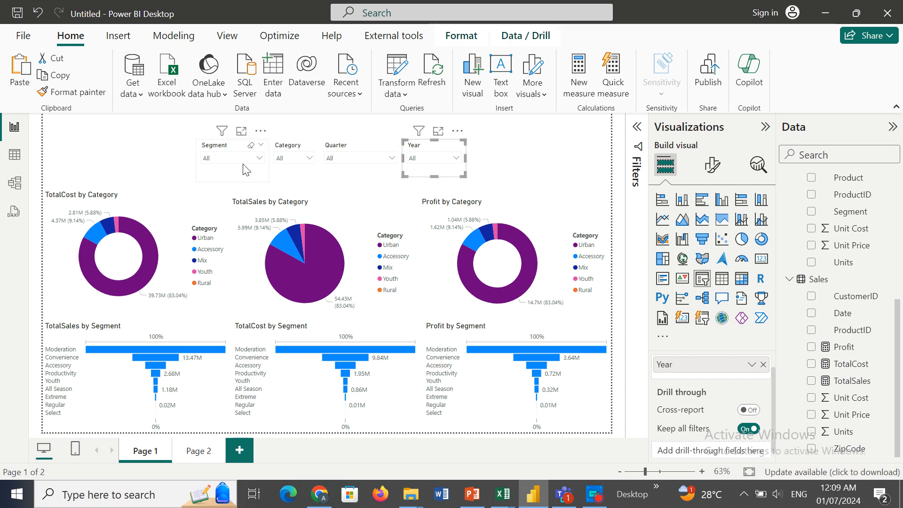
{"action": "left_click_drag", "start_coordinate": [231, 168], "coordinate": [217, 170]}
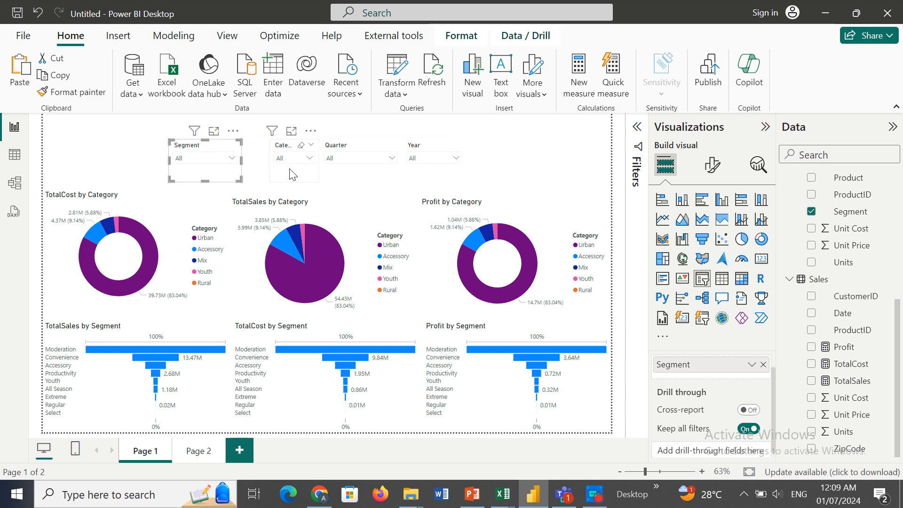
{"action": "left_click_drag", "start_coordinate": [291, 175], "coordinate": [263, 173]}
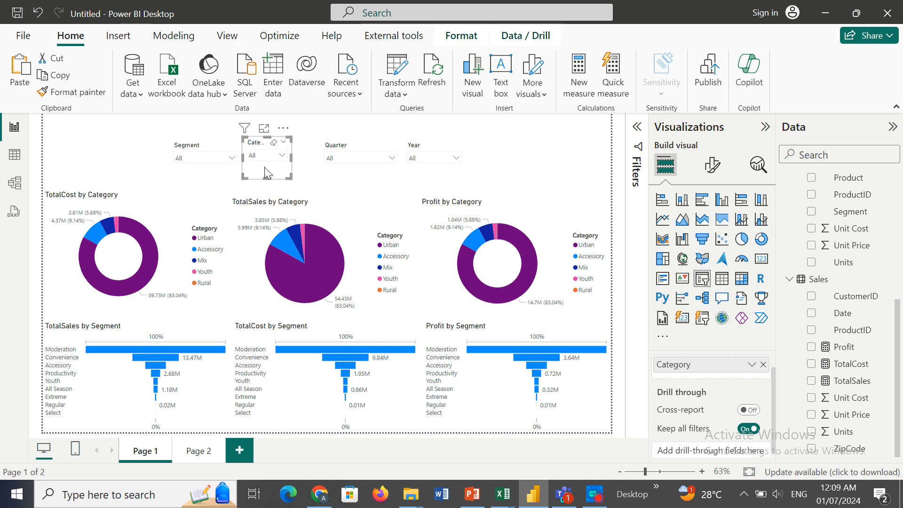
{"action": "left_click_drag", "start_coordinate": [342, 180], "coordinate": [317, 172]}
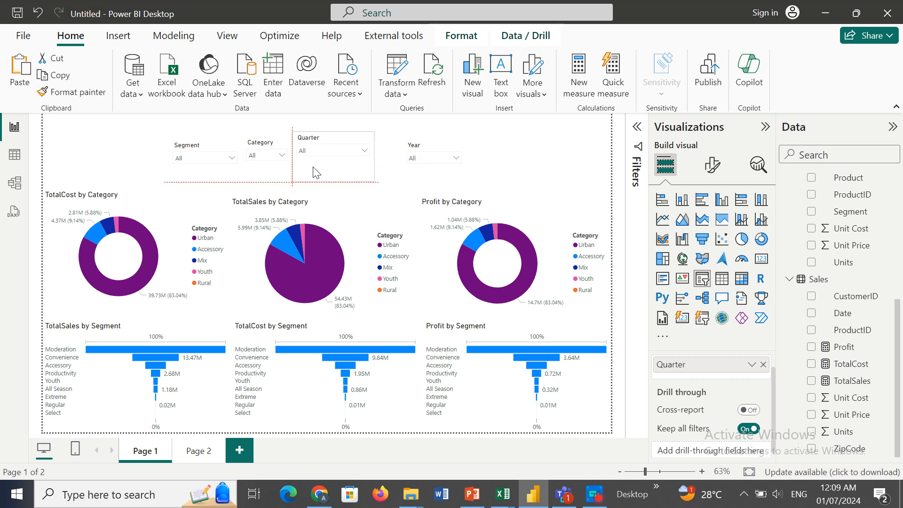
{"action": "left_click_drag", "start_coordinate": [411, 173], "coordinate": [382, 171]}
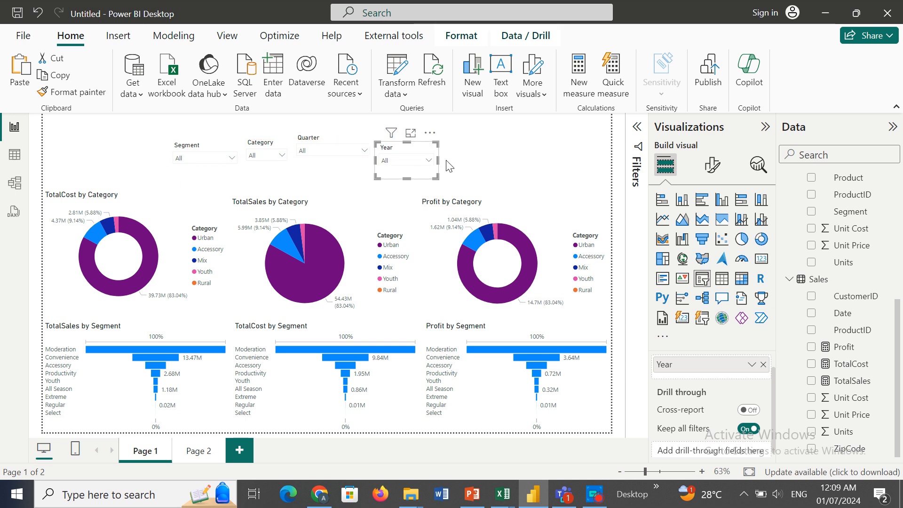
Step: Add a card showing the Profit measure above the Profit by Category chart and narrow it from its left edge
{"action": "left_click", "coordinate": [466, 167]}
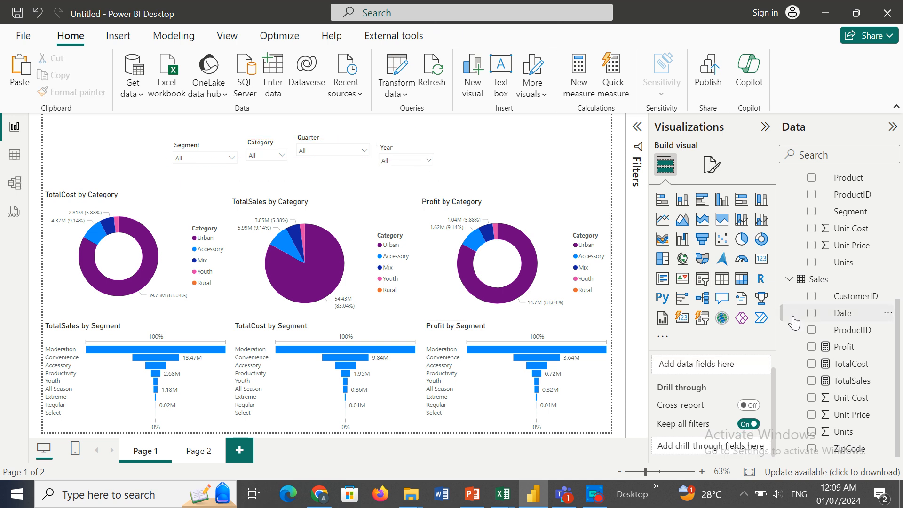
{"action": "left_click_drag", "start_coordinate": [845, 350], "coordinate": [510, 169]}
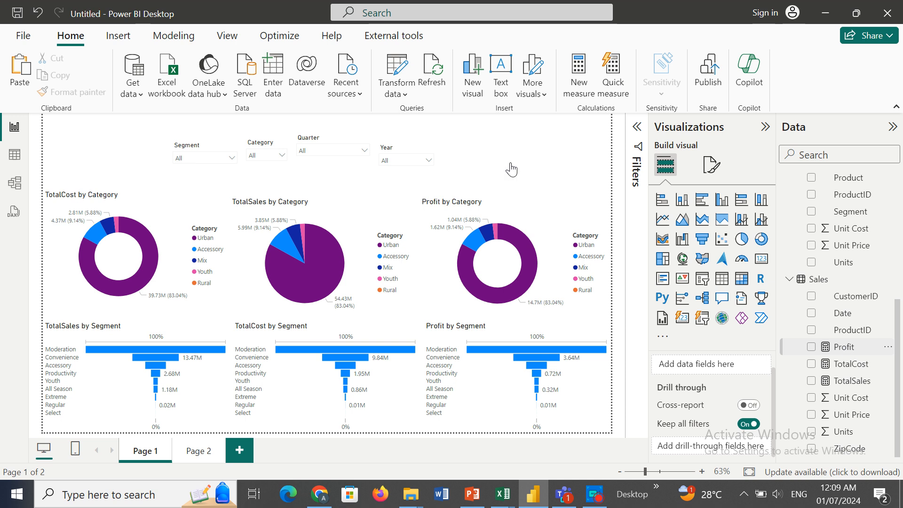
{"action": "left_click", "coordinate": [761, 259]}
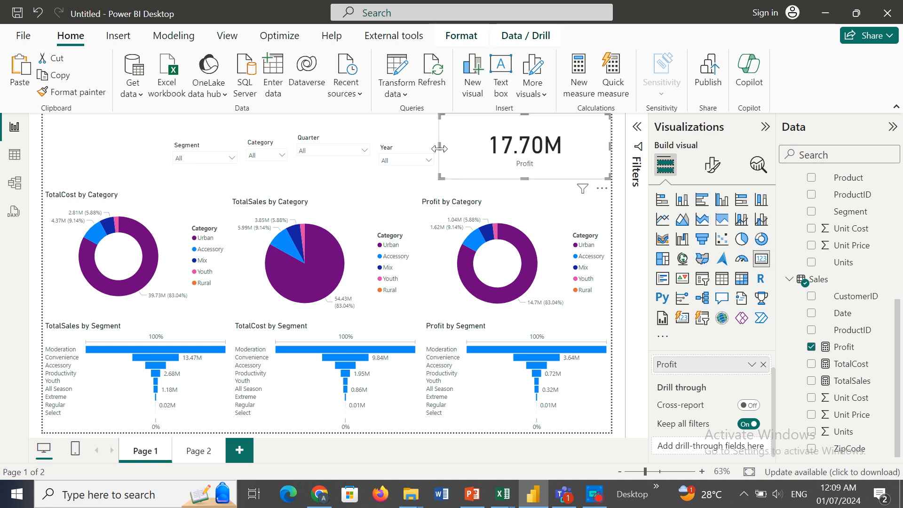
{"action": "left_click_drag", "start_coordinate": [440, 148], "coordinate": [528, 151]}
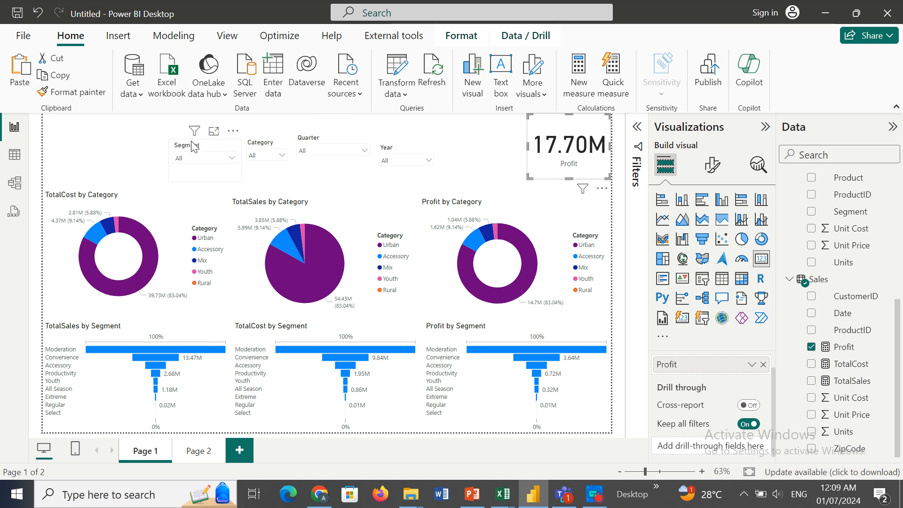
Step: Shift the Segment, Category, Quarter and Year slicers farther left to free space beside the Profit card
{"action": "left_click_drag", "start_coordinate": [183, 167], "coordinate": [173, 165]}
{"action": "left_click_drag", "start_coordinate": [264, 172], "coordinate": [231, 165]}
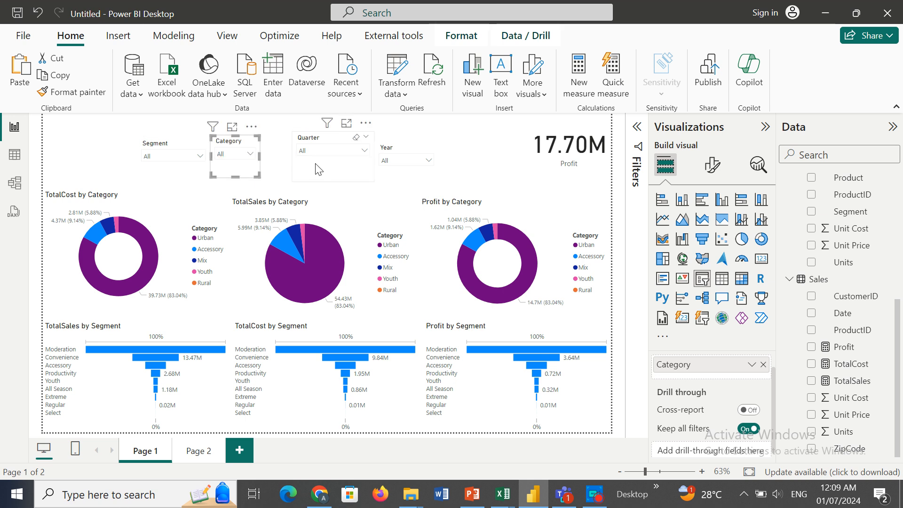
{"action": "left_click_drag", "start_coordinate": [316, 168], "coordinate": [288, 157]}
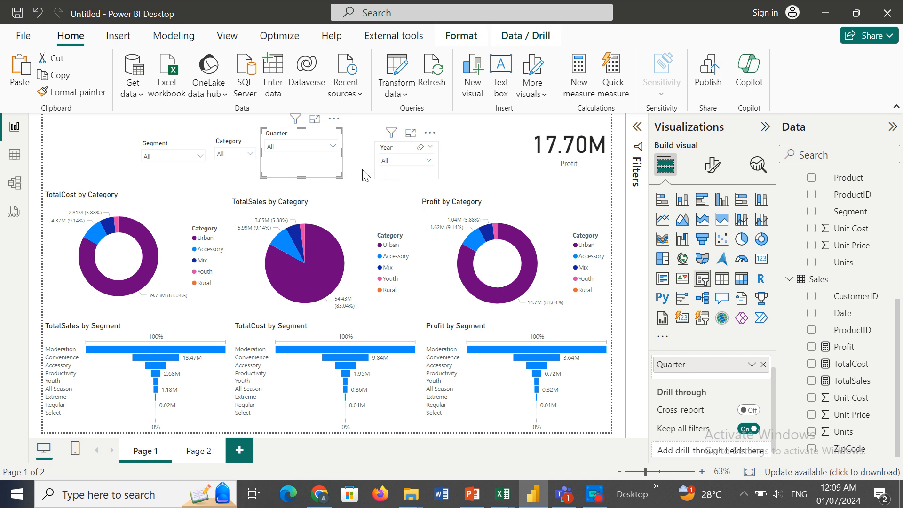
{"action": "left_click_drag", "start_coordinate": [385, 175], "coordinate": [351, 175]}
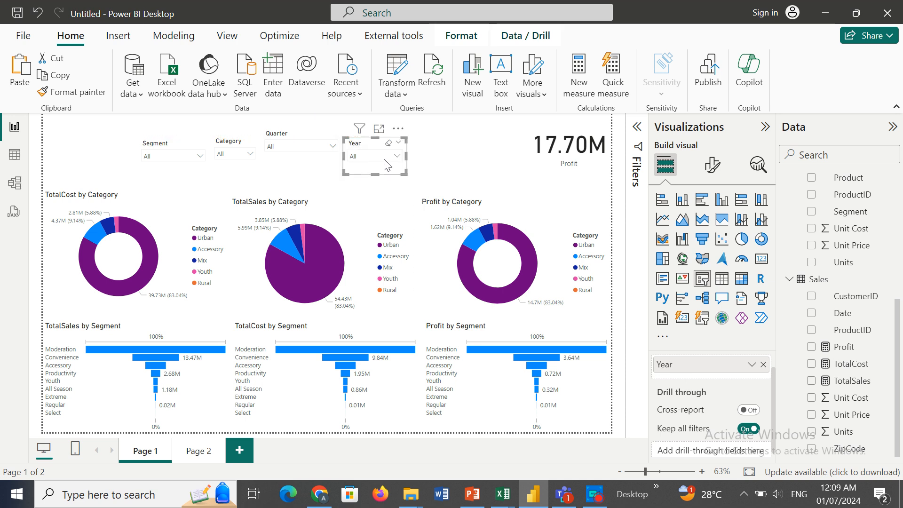
Step: Duplicate the Profit card and place the copy between the Year slicer and the original card
{"action": "left_click", "coordinate": [557, 169]}
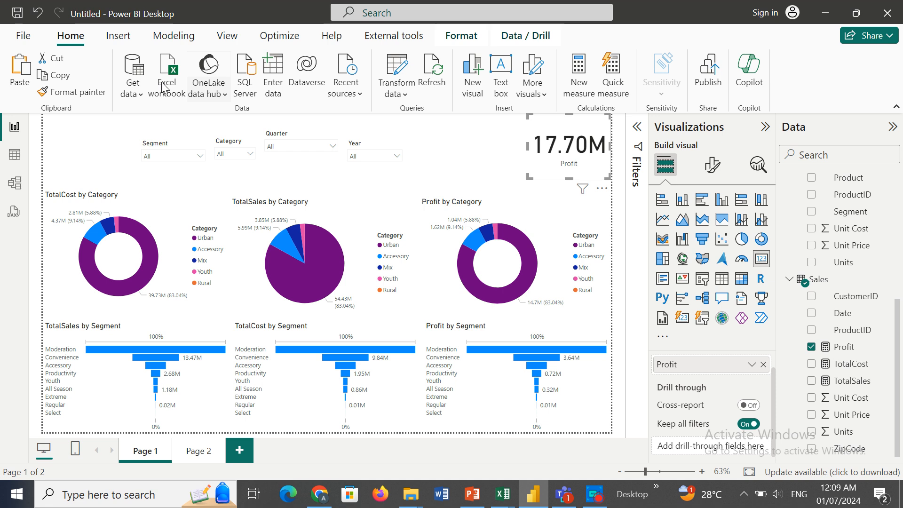
{"action": "left_click", "coordinate": [59, 75]}
{"action": "left_click", "coordinate": [21, 71]}
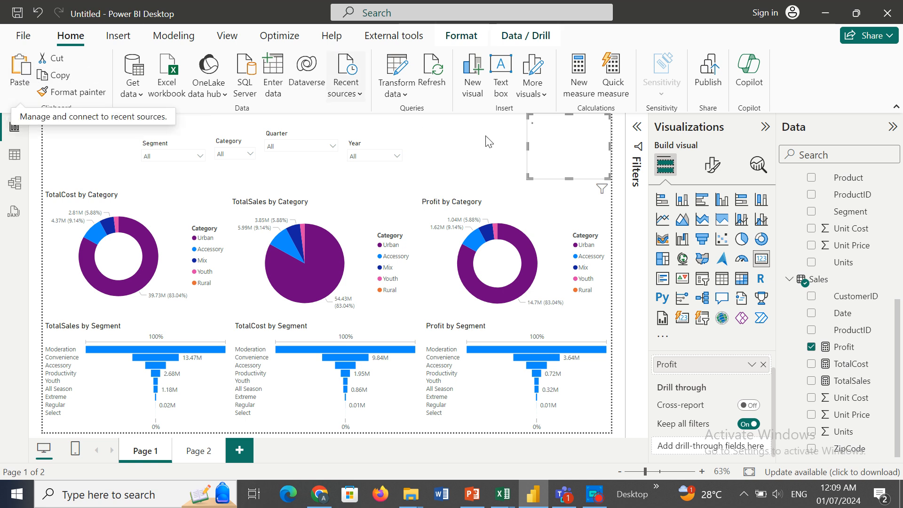
{"action": "left_click_drag", "start_coordinate": [520, 155], "coordinate": [422, 152]}
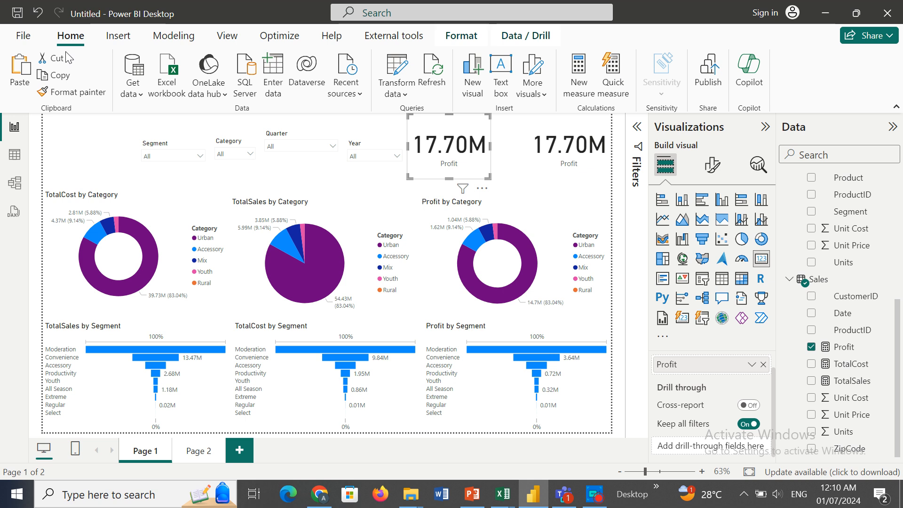
Step: Paste a third Profit card onto Page 1 and narrow the Year slicer from its right edge
{"action": "left_click", "coordinate": [56, 75]}
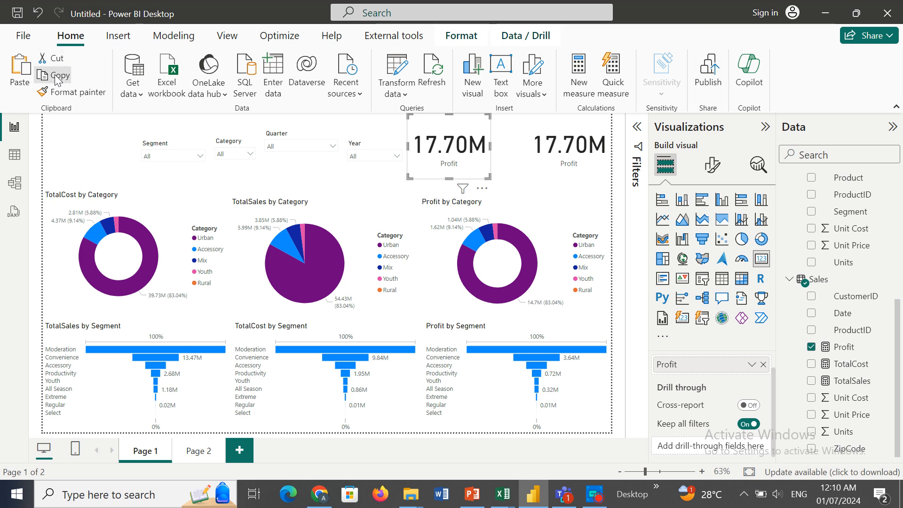
{"action": "left_click", "coordinate": [19, 70]}
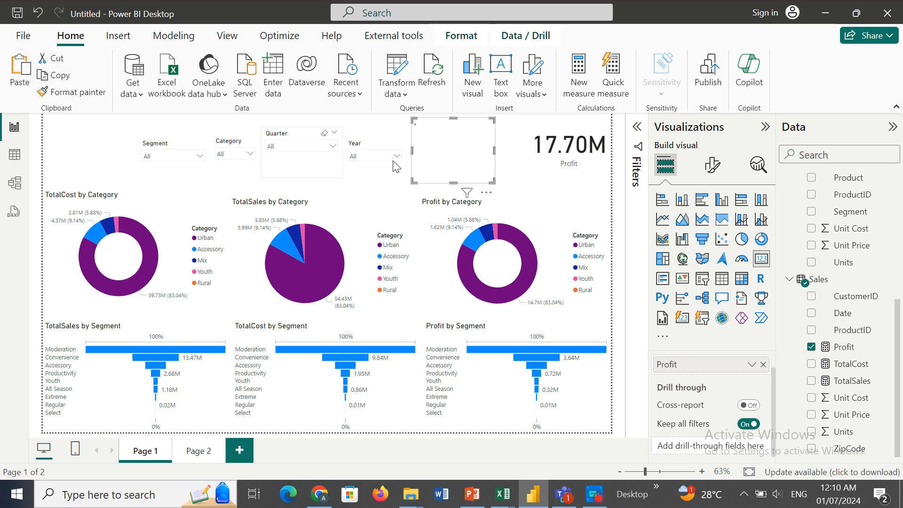
{"action": "left_click", "coordinate": [370, 177]}
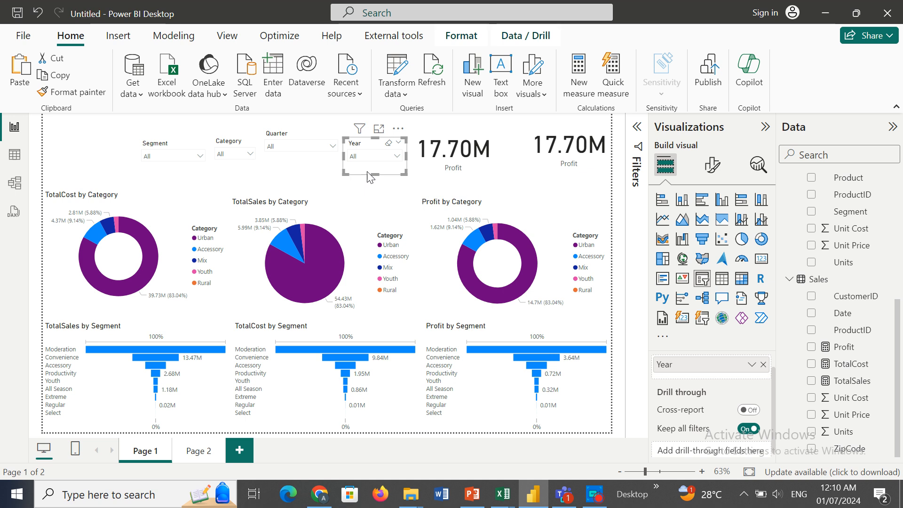
{"action": "left_click", "coordinate": [396, 156]}
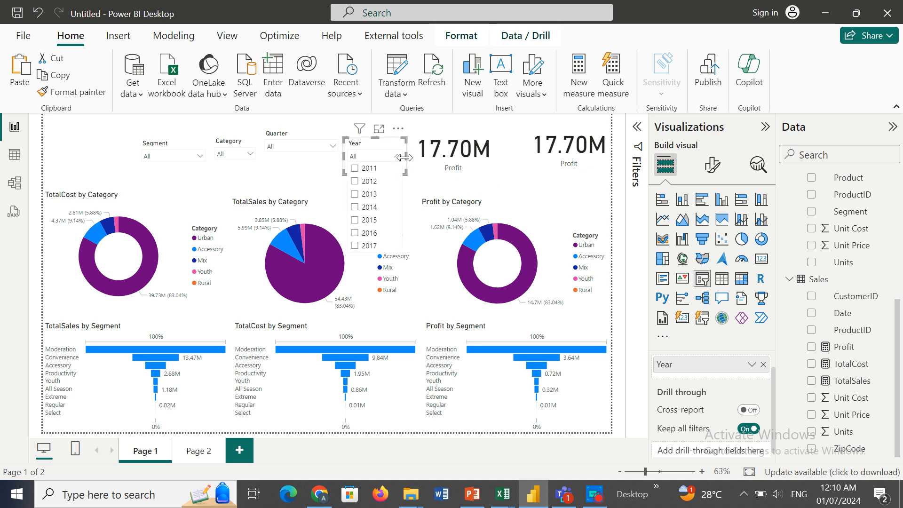
{"action": "left_click_drag", "start_coordinate": [404, 158], "coordinate": [391, 163]}
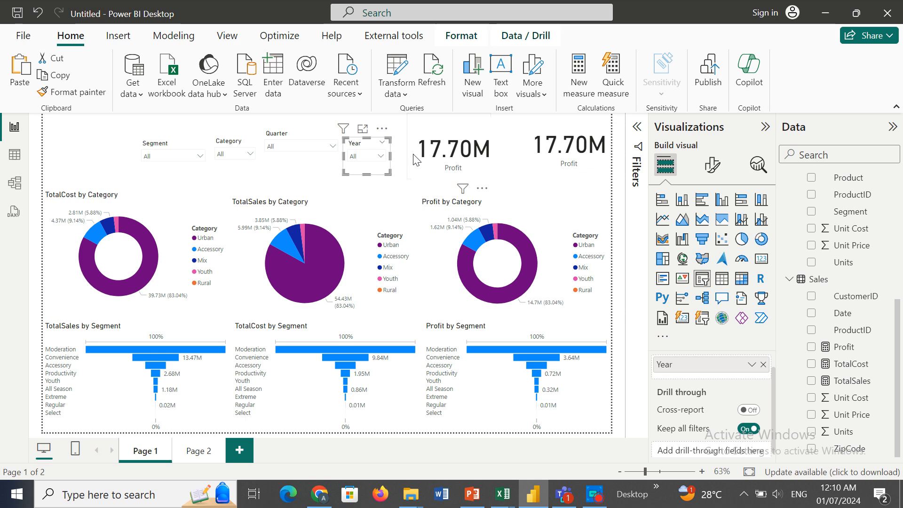
Step: Place the new Profit card beside the Year slicer and resize the middle copy to fit before the original card
{"action": "left_click", "coordinate": [432, 160]}
{"action": "left_click_drag", "start_coordinate": [436, 161], "coordinate": [416, 159]}
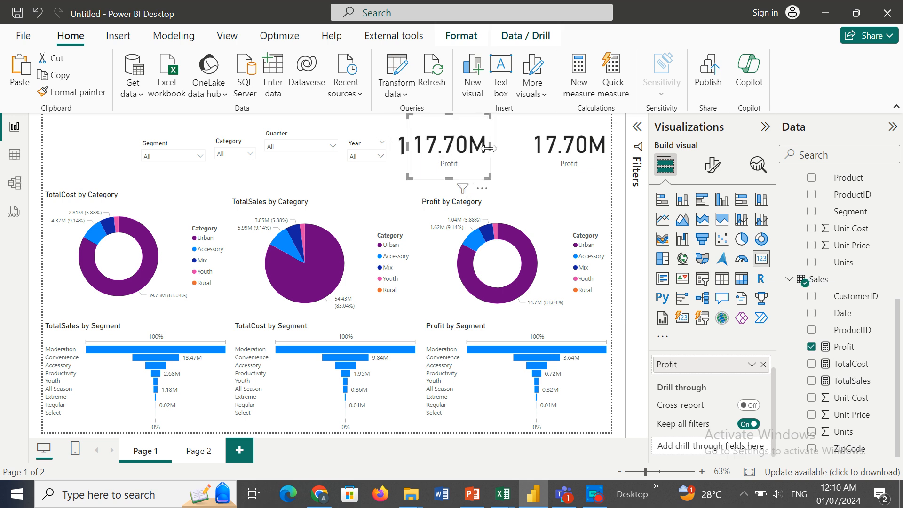
{"action": "left_click_drag", "start_coordinate": [488, 155], "coordinate": [526, 159]}
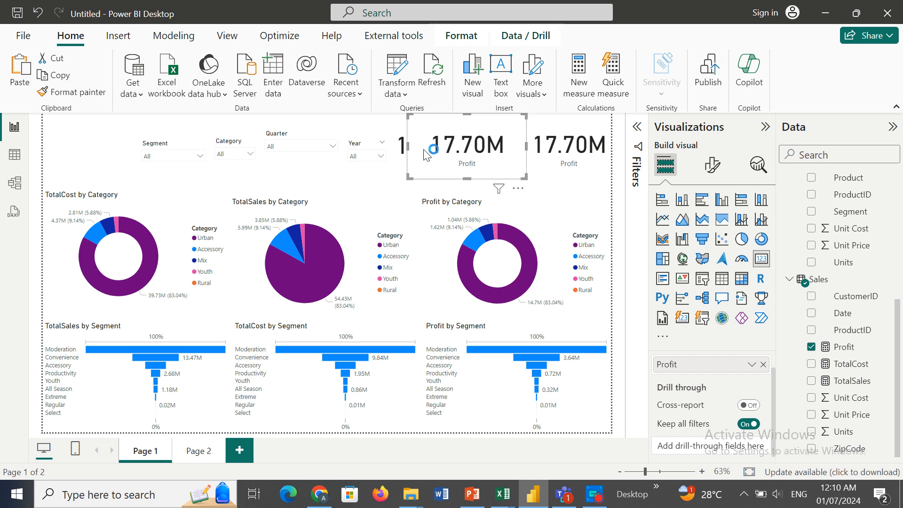
{"action": "left_click_drag", "start_coordinate": [407, 149], "coordinate": [475, 160]}
Step: Narrow the Quarter slicer from its right edge and move the Year slicer next to it
{"action": "left_click", "coordinate": [296, 161]}
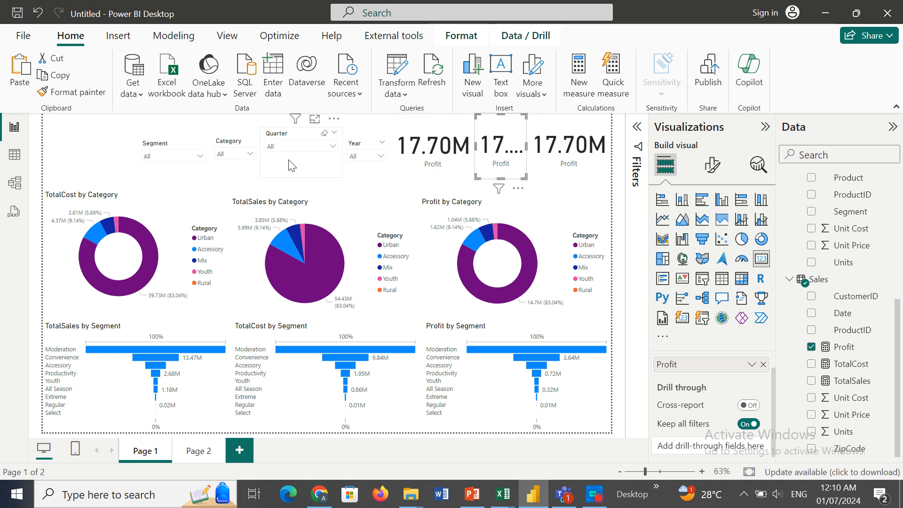
{"action": "left_click", "coordinate": [334, 148]}
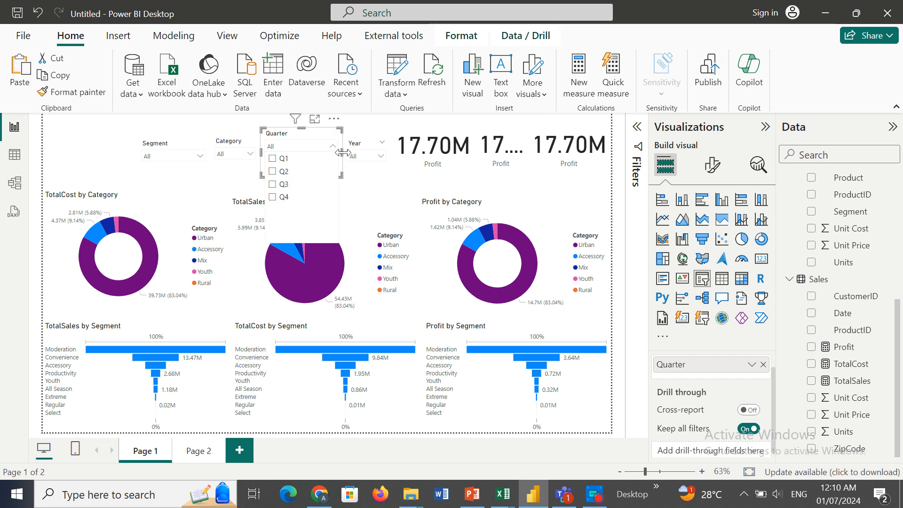
{"action": "left_click_drag", "start_coordinate": [342, 152], "coordinate": [306, 157]}
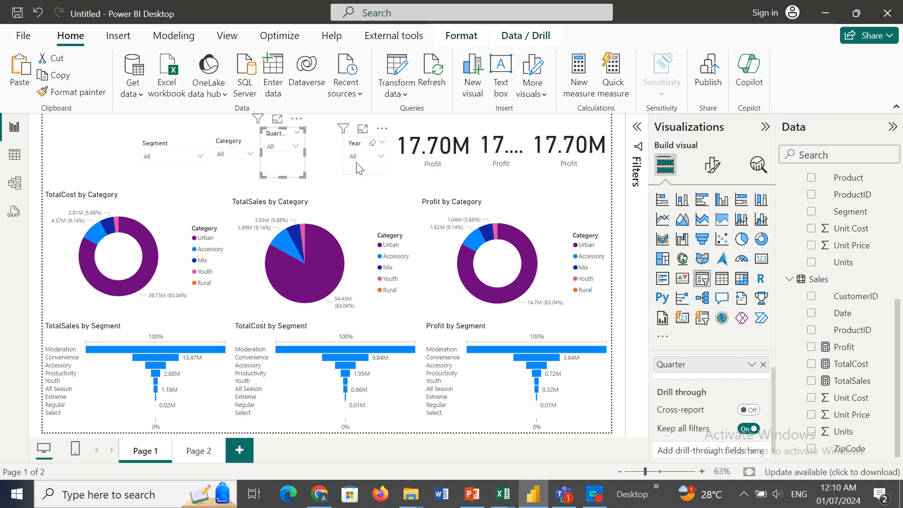
{"action": "left_click_drag", "start_coordinate": [359, 165], "coordinate": [321, 165]}
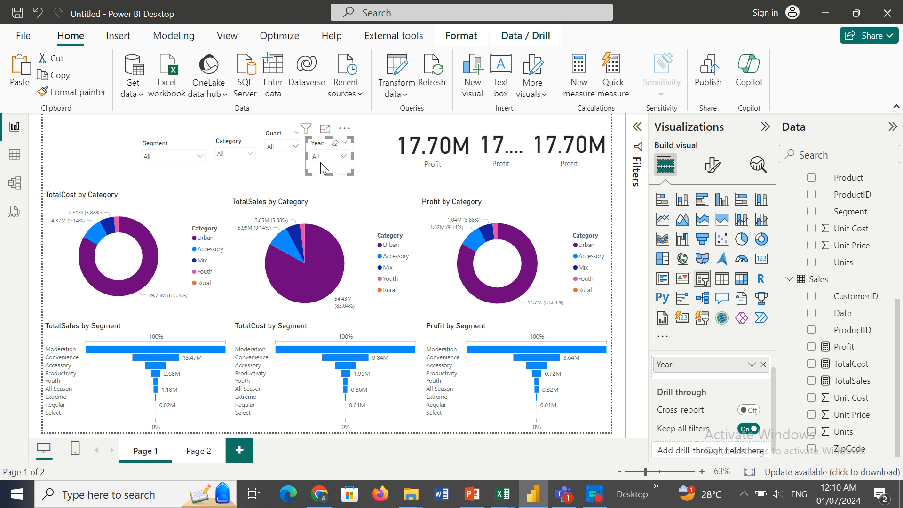
Step: Move the first Profit card next to the Year slicer, then widen the middle card and place it between the other two
{"action": "left_click_drag", "start_coordinate": [412, 160], "coordinate": [373, 156]}
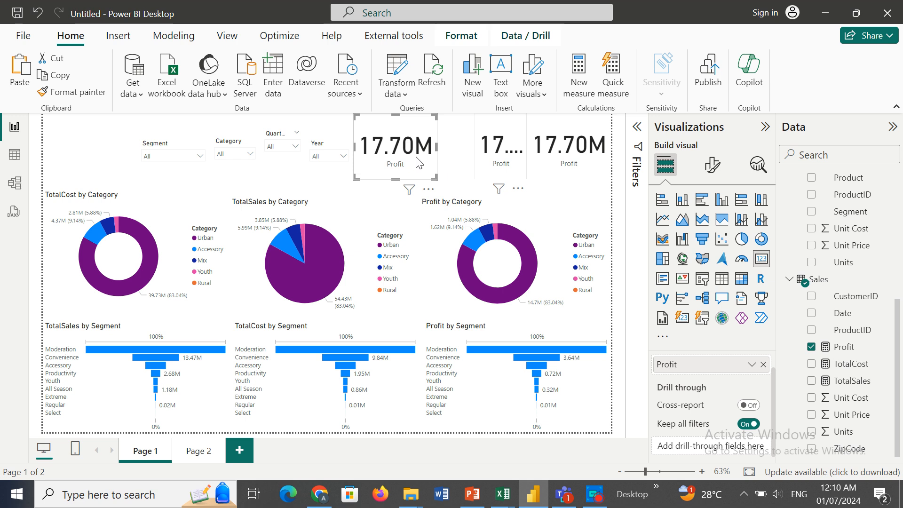
{"action": "left_click_drag", "start_coordinate": [493, 162], "coordinate": [405, 188]}
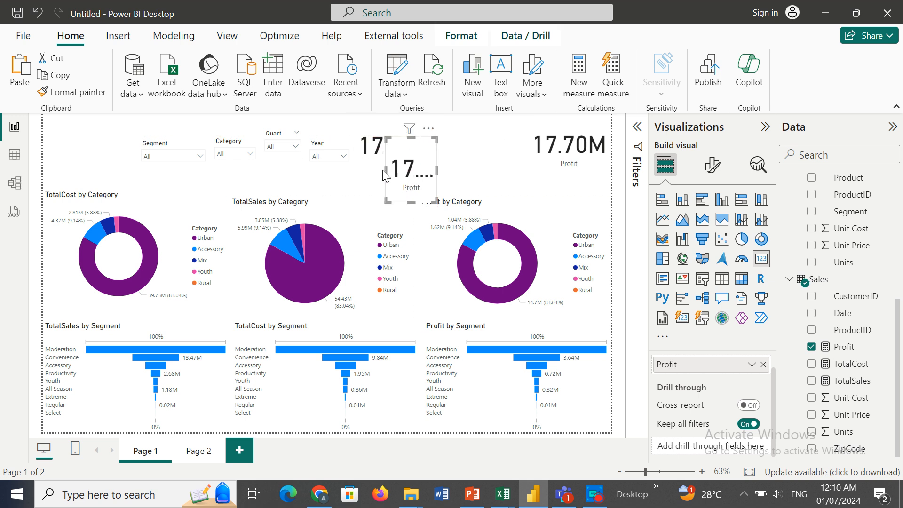
{"action": "left_click_drag", "start_coordinate": [385, 170], "coordinate": [355, 169]}
{"action": "left_click_drag", "start_coordinate": [399, 189], "coordinate": [490, 173]}
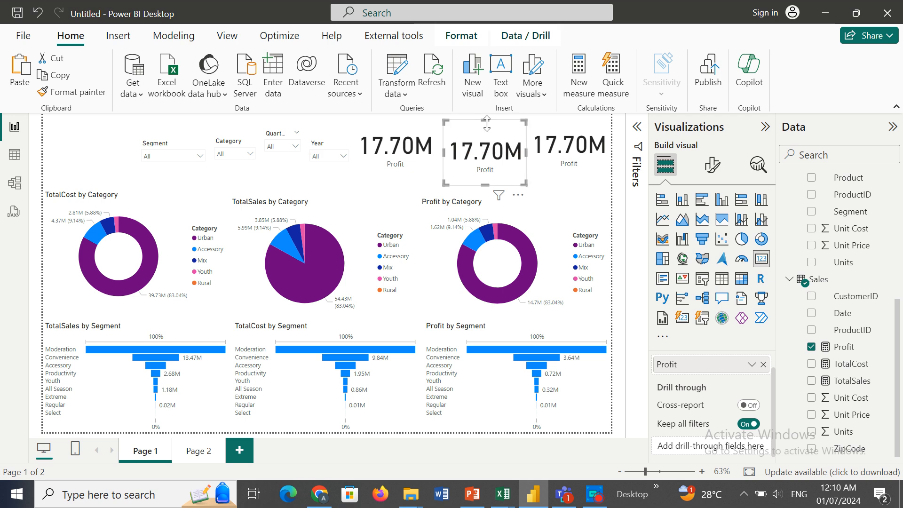
Step: Reduce the height of all three Profit cards by lowering their top edges
{"action": "left_click_drag", "start_coordinate": [487, 123], "coordinate": [487, 147]}
{"action": "left_click", "coordinate": [426, 148]}
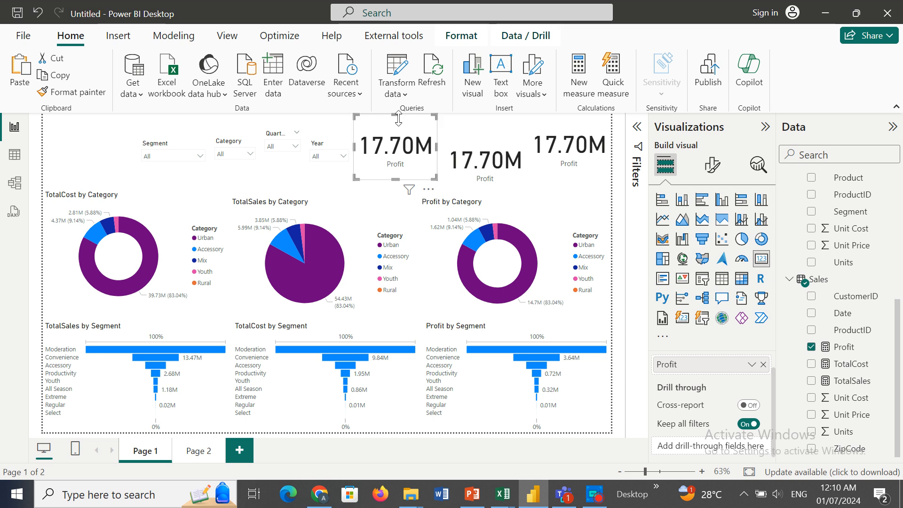
{"action": "left_click_drag", "start_coordinate": [396, 117], "coordinate": [396, 139]}
{"action": "left_click", "coordinate": [569, 146]}
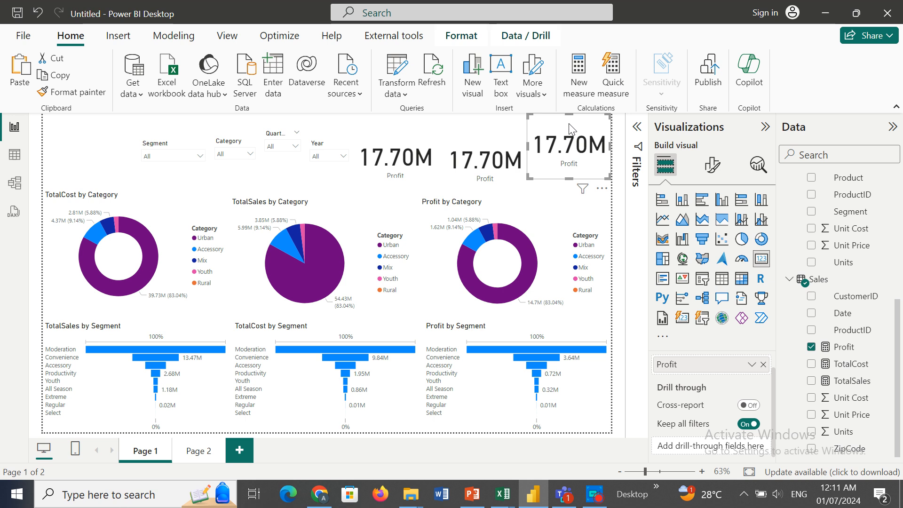
{"action": "left_click_drag", "start_coordinate": [570, 114], "coordinate": [567, 135]}
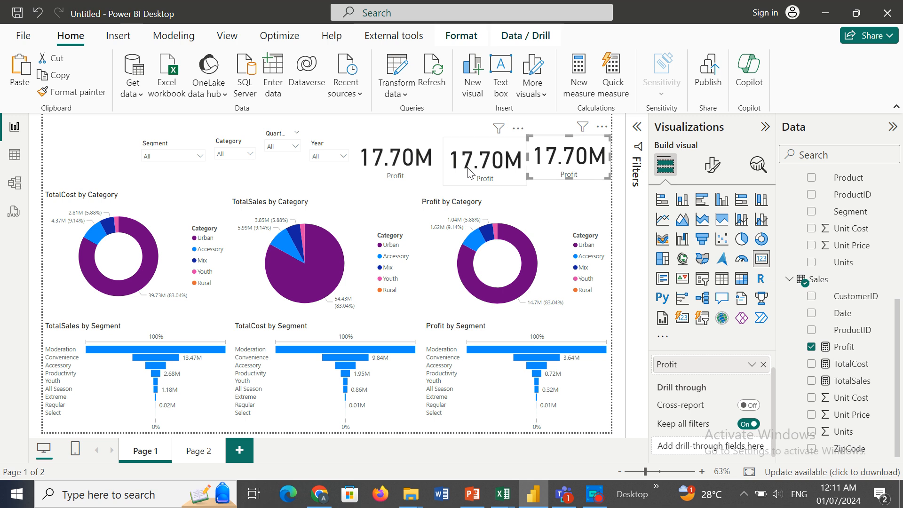
Step: Replace the Profit field of the middle card with the TotalCost measure
{"action": "left_click", "coordinate": [504, 179]}
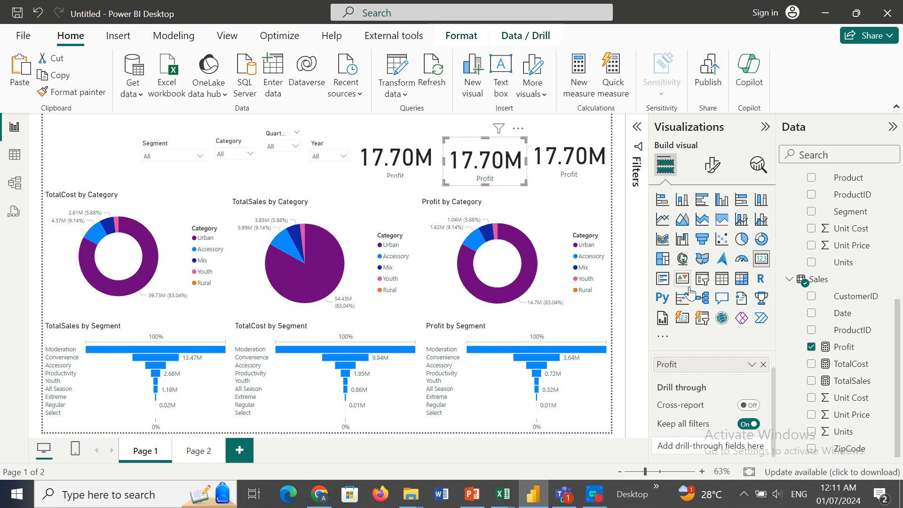
{"action": "left_click", "coordinate": [763, 365]}
{"action": "left_click_drag", "start_coordinate": [852, 372], "coordinate": [696, 365]}
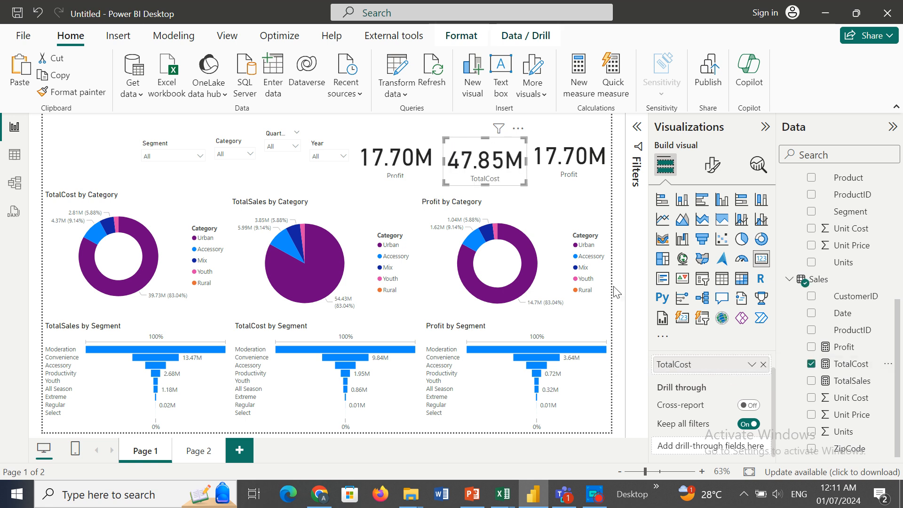
Step: Replace the Profit field of the card next to the Year slicer with the TotalSales measure
{"action": "left_click", "coordinate": [425, 177]}
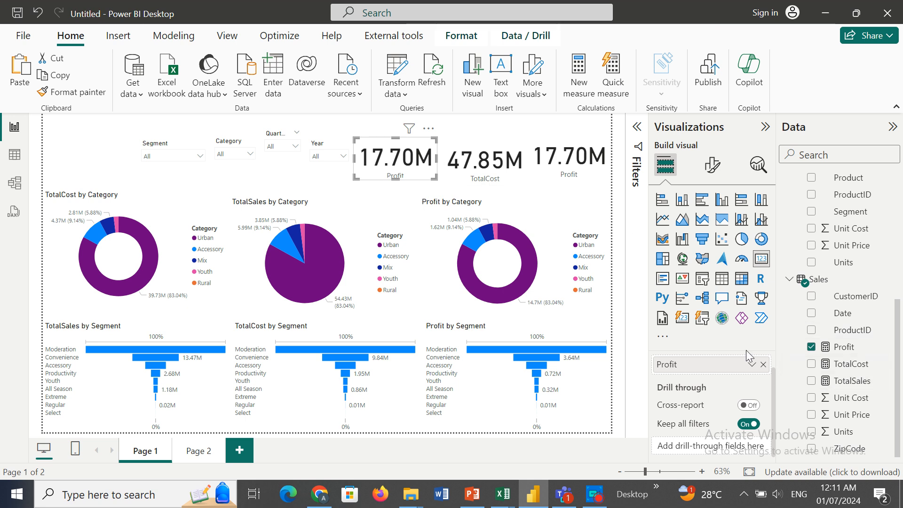
{"action": "left_click", "coordinate": [763, 365]}
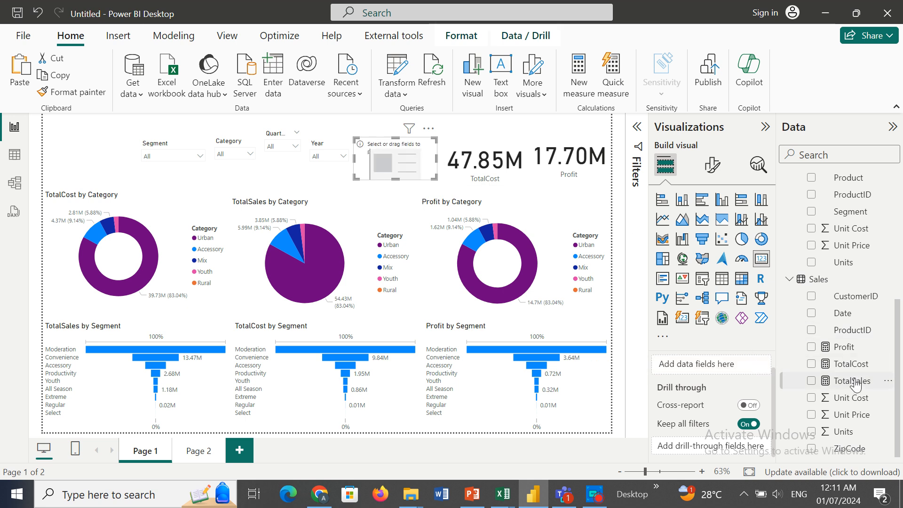
{"action": "left_click_drag", "start_coordinate": [855, 385], "coordinate": [735, 372]}
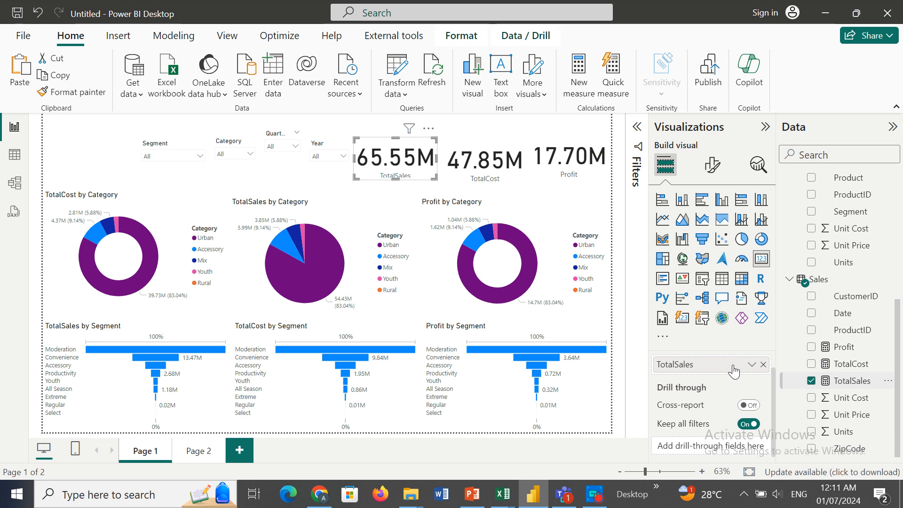
Step: On Page 2, fill the empty treemap with Region from the Geography table as category and the Profit measure as values
{"action": "left_click", "coordinate": [193, 451]}
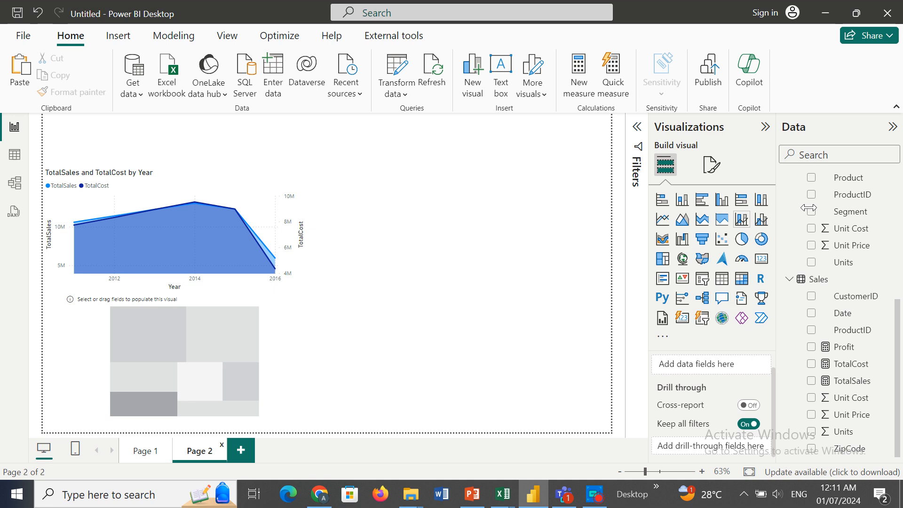
{"action": "left_click_drag", "start_coordinate": [899, 314], "coordinate": [880, 169]}
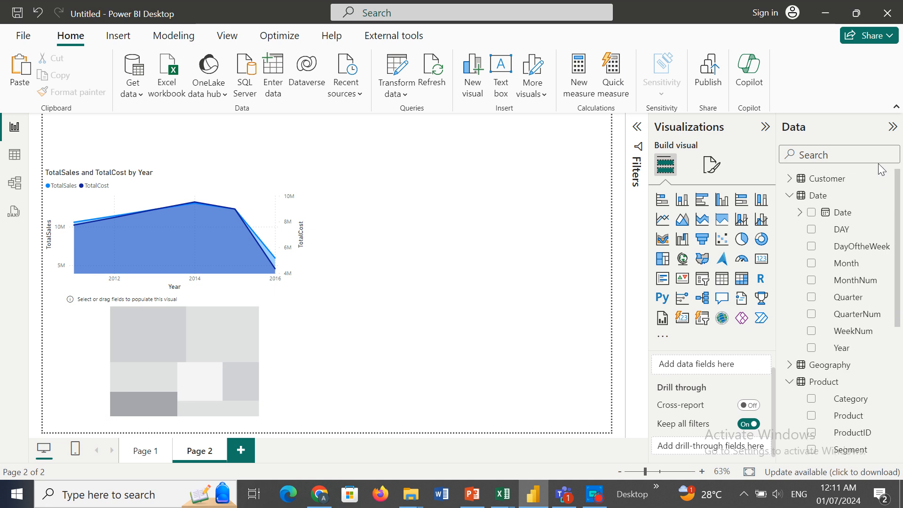
{"action": "left_click", "coordinate": [789, 366]}
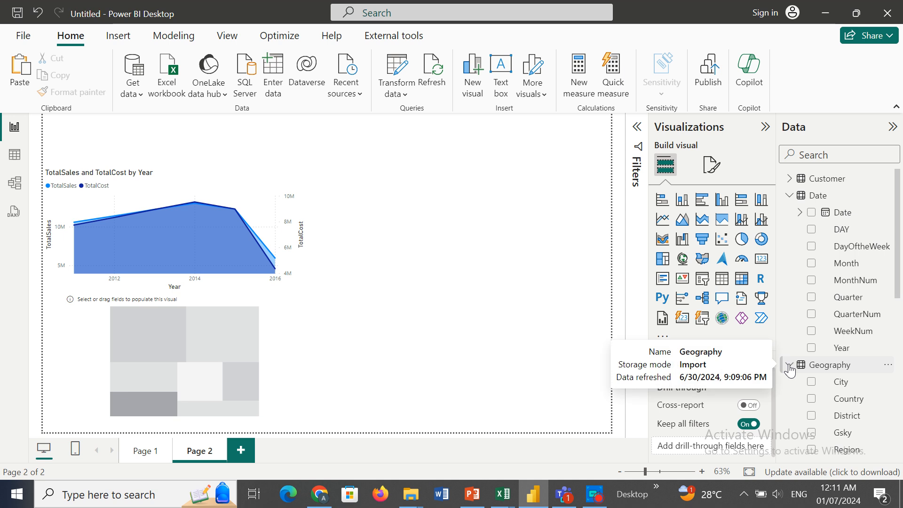
{"action": "left_click_drag", "start_coordinate": [899, 275], "coordinate": [899, 334]}
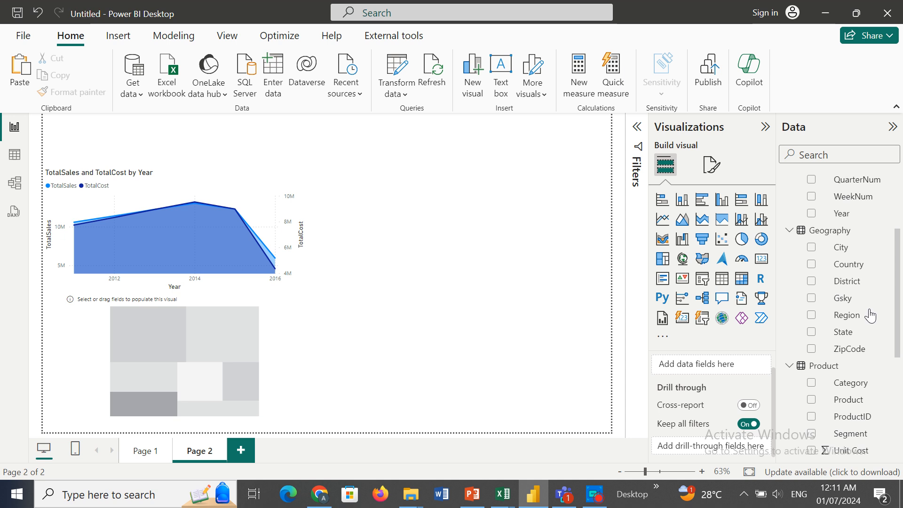
{"action": "mouse_move", "coordinate": [847, 322]}
{"action": "left_mouse_down"}
{"action": "mouse_move", "coordinate": [682, 365]}
{"action": "mouse_move", "coordinate": [736, 361]}
{"action": "mouse_move", "coordinate": [812, 315]}
{"action": "mouse_move", "coordinate": [846, 316]}
{"action": "left_mouse_up"}
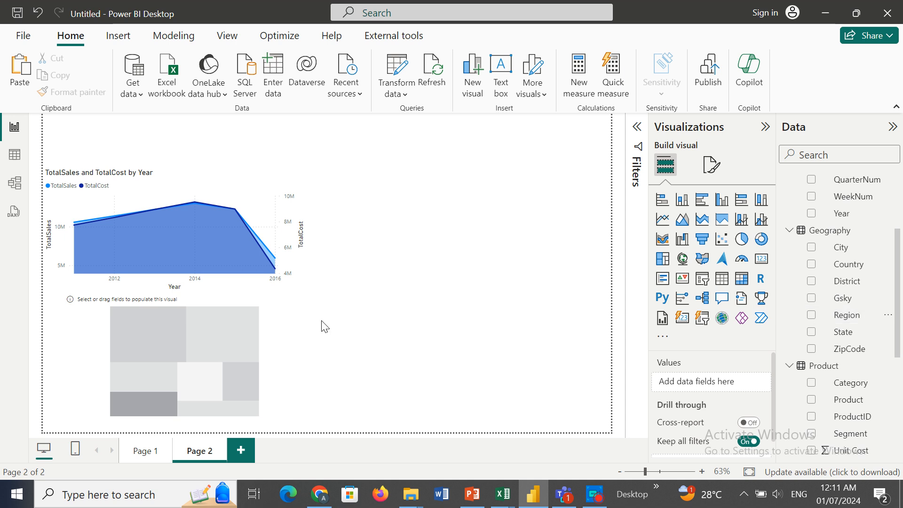
{"action": "left_click", "coordinate": [271, 328]}
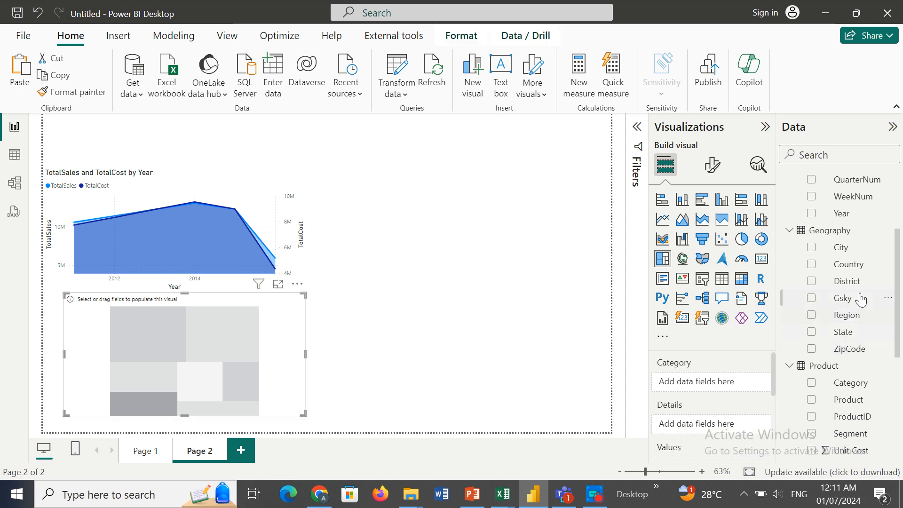
{"action": "left_click_drag", "start_coordinate": [853, 316], "coordinate": [774, 394]}
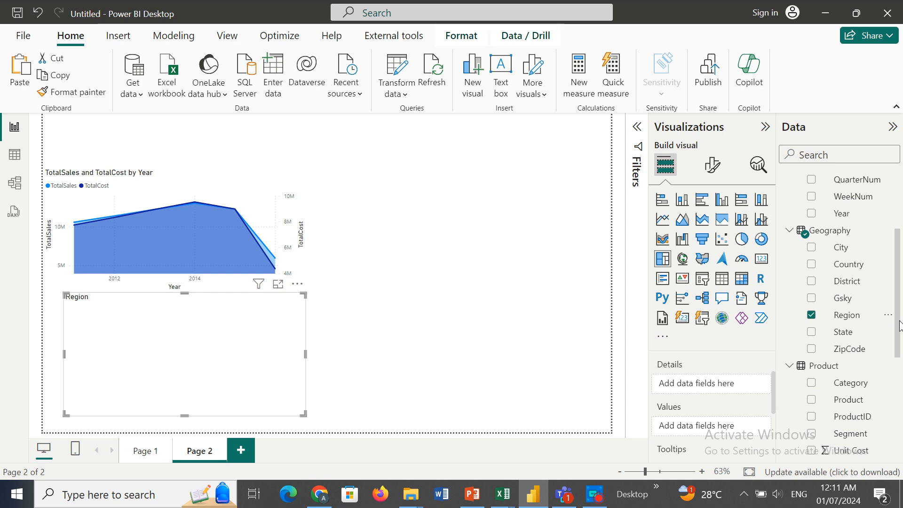
{"action": "left_click_drag", "start_coordinate": [899, 325], "coordinate": [900, 330]}
{"action": "scroll", "coordinate": [872, 350], "scroll_direction": "down", "scroll_amount": 5}
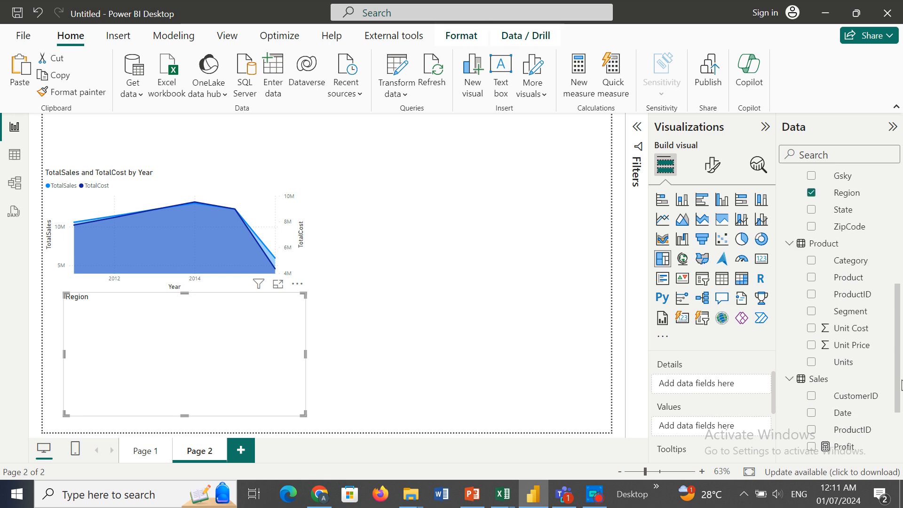
{"action": "left_click_drag", "start_coordinate": [872, 350], "coordinate": [727, 427]}
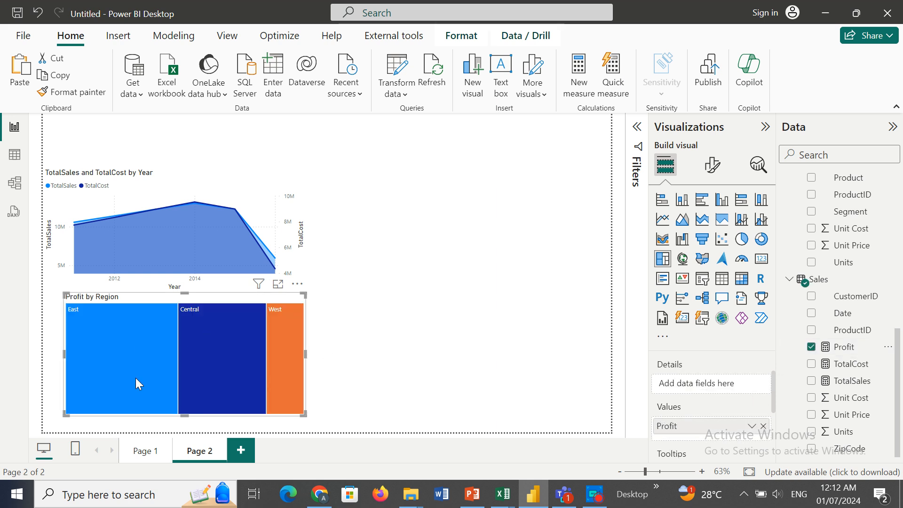
Step: Turn on data labels for the Profit by Region treemap and return to its field settings
{"action": "left_click", "coordinate": [714, 164]}
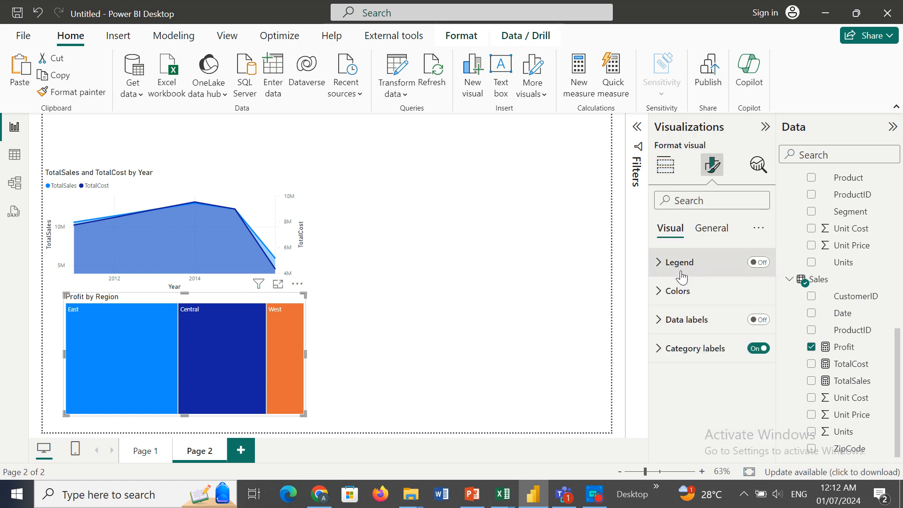
{"action": "left_click", "coordinate": [756, 323]}
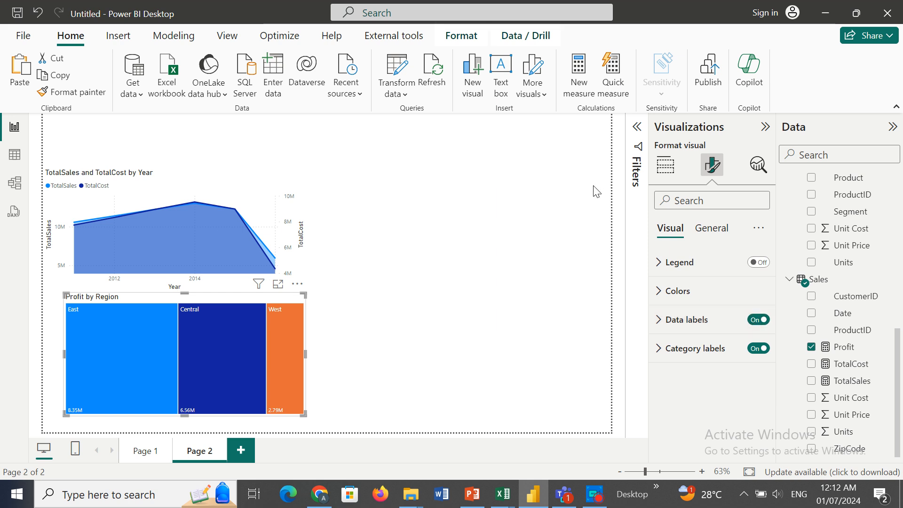
{"action": "left_click", "coordinate": [662, 171]}
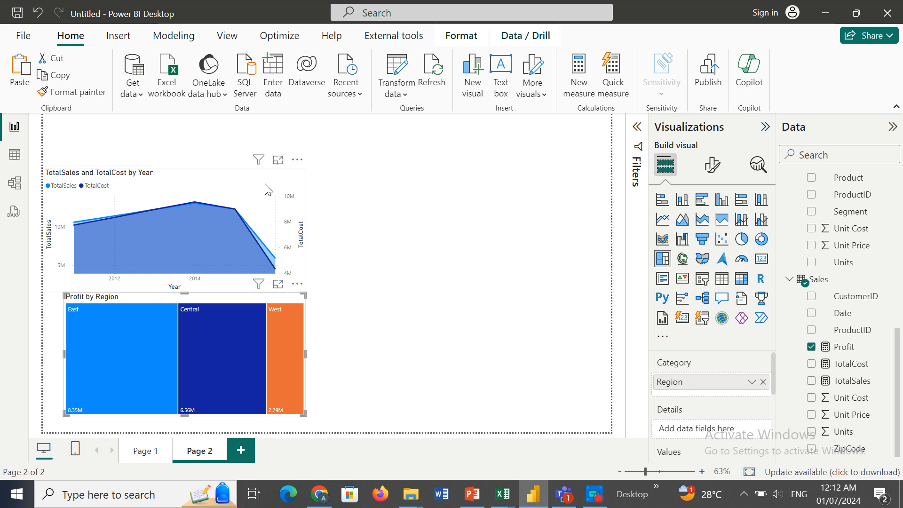
Step: Duplicate the yearly TotalSales and TotalCost area chart, place the copy beside the original and convert it to a line and stacked column chart
{"action": "left_click", "coordinate": [292, 187]}
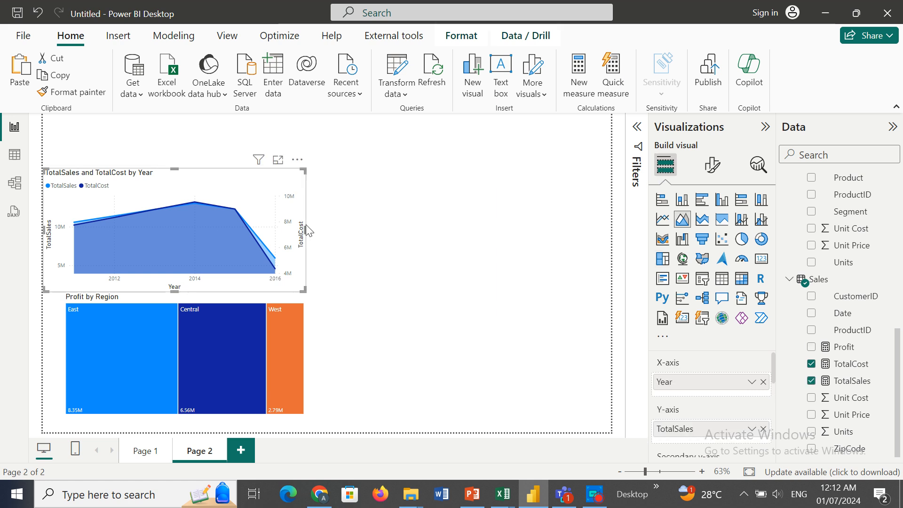
{"action": "mouse_move", "coordinate": [305, 228]}
{"action": "left_mouse_down"}
{"action": "mouse_move", "coordinate": [249, 226]}
{"action": "mouse_move", "coordinate": [306, 229]}
{"action": "left_mouse_up"}
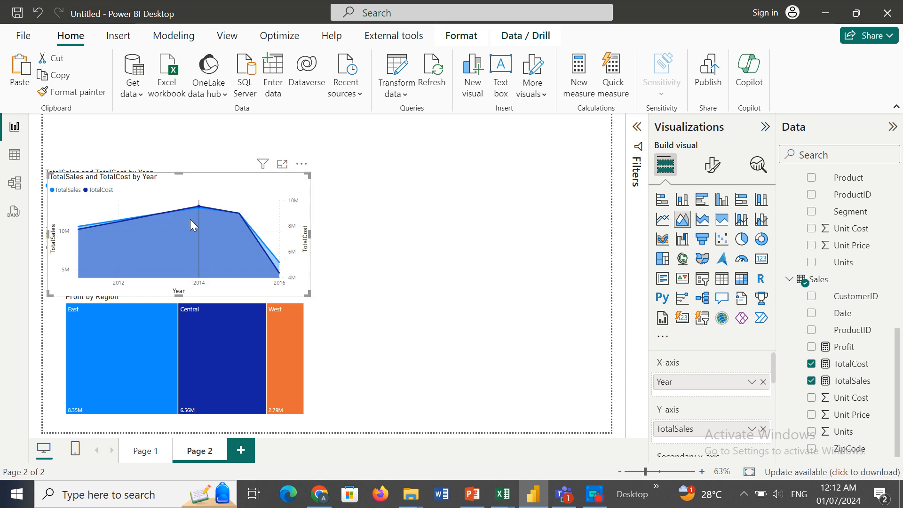
{"action": "key", "text": "ctrl+v"}
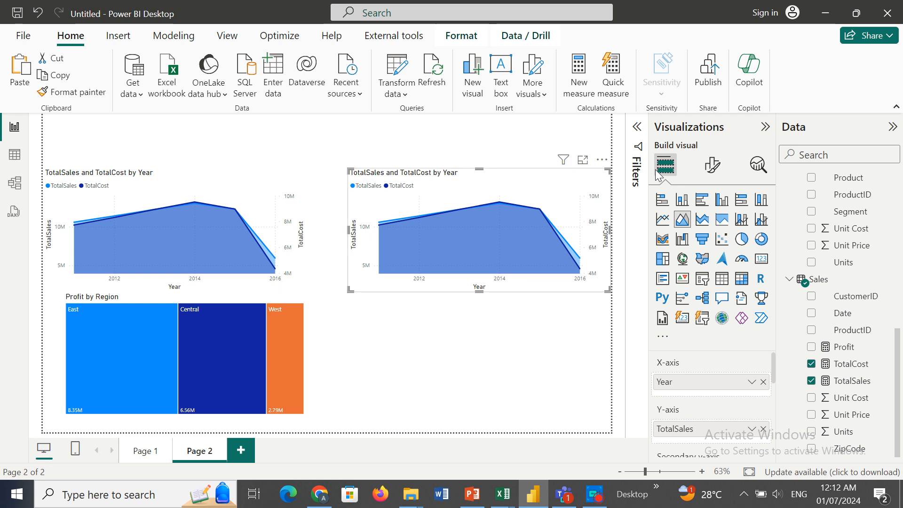
{"action": "left_click", "coordinate": [741, 220]}
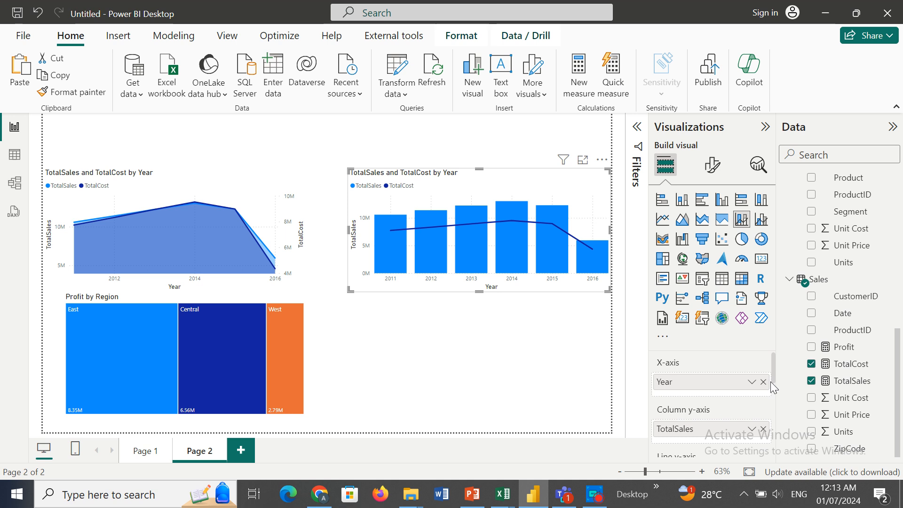
Step: Swap the measures of the combo chart, putting TotalCost on the column y-axis and TotalSales on the line y-axis
{"action": "mouse_move", "coordinate": [775, 376]}
{"action": "left_mouse_down"}
{"action": "mouse_move", "coordinate": [774, 399]}
{"action": "mouse_move", "coordinate": [772, 387]}
{"action": "left_mouse_up"}
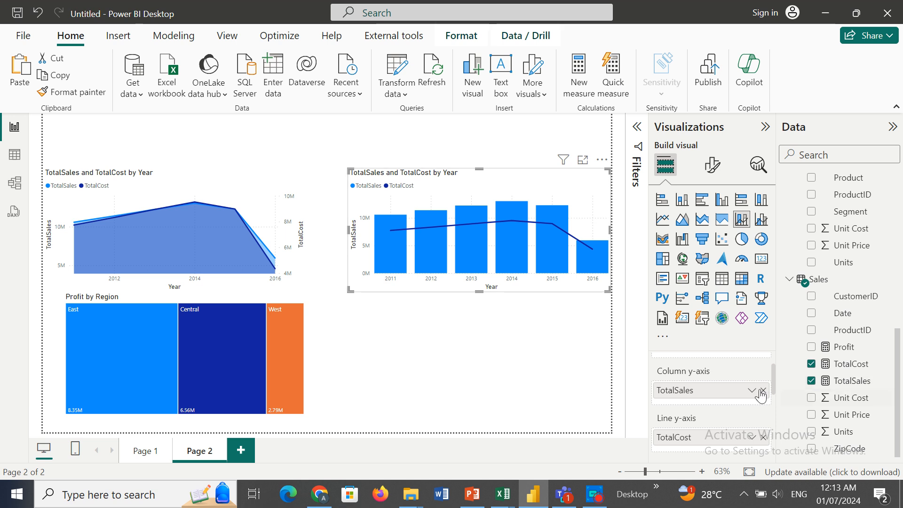
{"action": "left_click", "coordinate": [763, 390]}
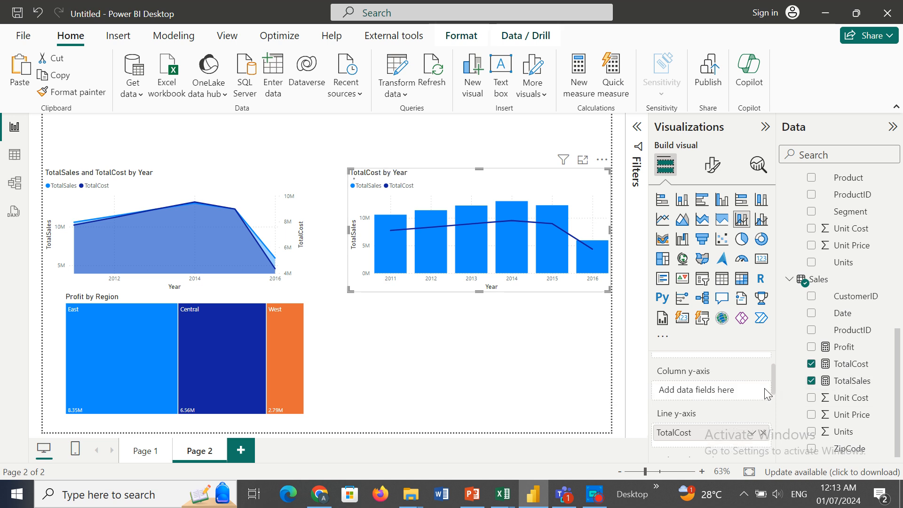
{"action": "left_click", "coordinate": [763, 438]}
{"action": "left_click_drag", "start_coordinate": [862, 385], "coordinate": [741, 433]}
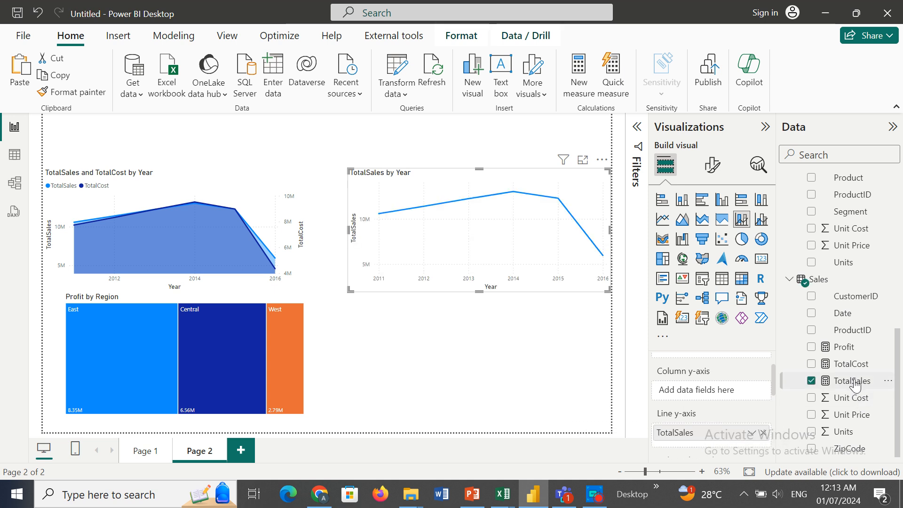
{"action": "left_click_drag", "start_coordinate": [852, 365], "coordinate": [726, 400]}
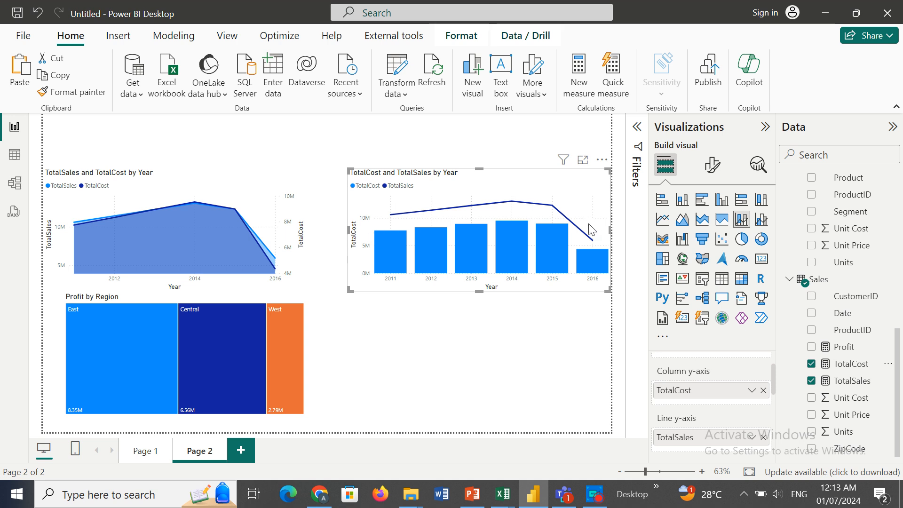
Step: Reassign the combo chart's measures, with TotalSales on the column y-axis and TotalCost on the line y-axis
{"action": "left_click", "coordinate": [763, 390]}
{"action": "left_click", "coordinate": [763, 431]}
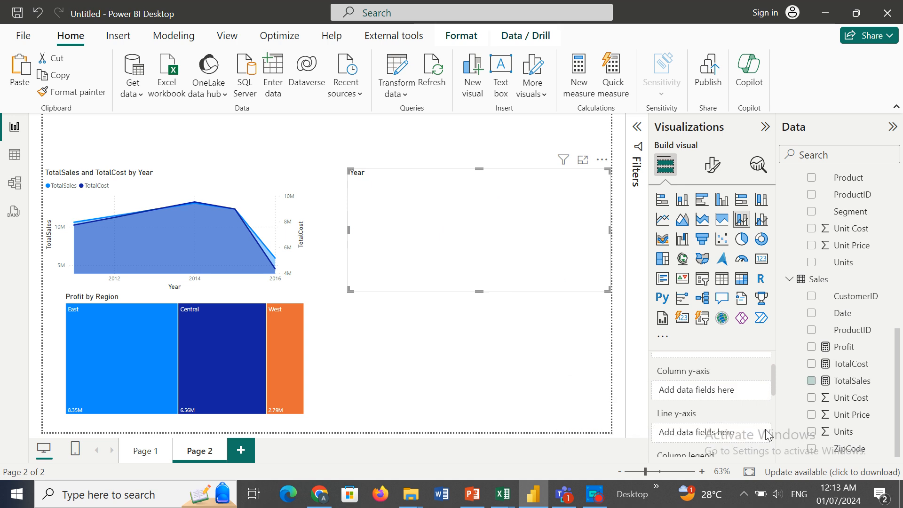
{"action": "left_click_drag", "start_coordinate": [839, 386], "coordinate": [710, 397]}
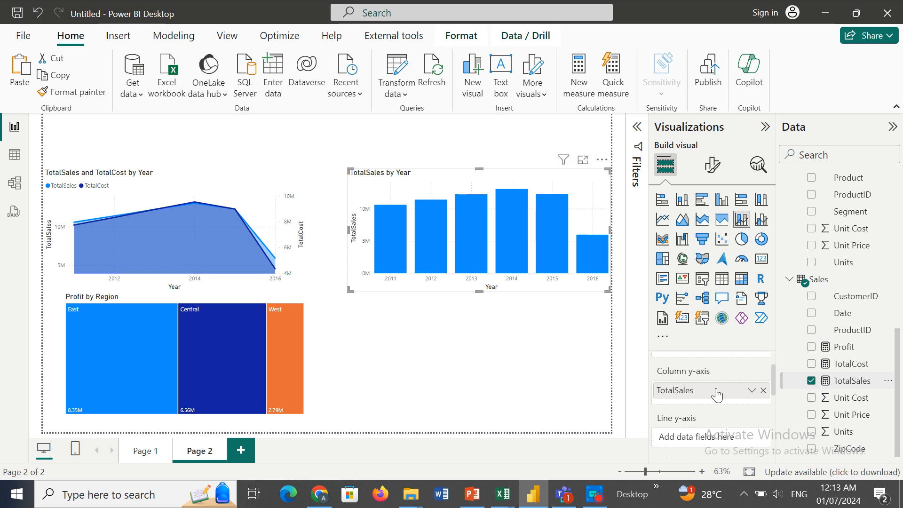
{"action": "left_click_drag", "start_coordinate": [855, 370], "coordinate": [725, 443]}
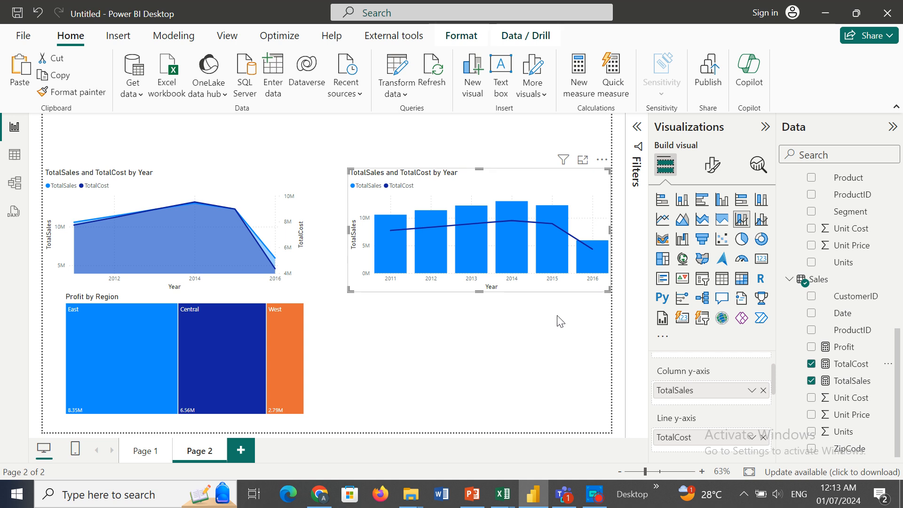
Step: Add a matrix below the combo chart with Segment and Category from the Product table as its rows
{"action": "left_click", "coordinate": [413, 365]}
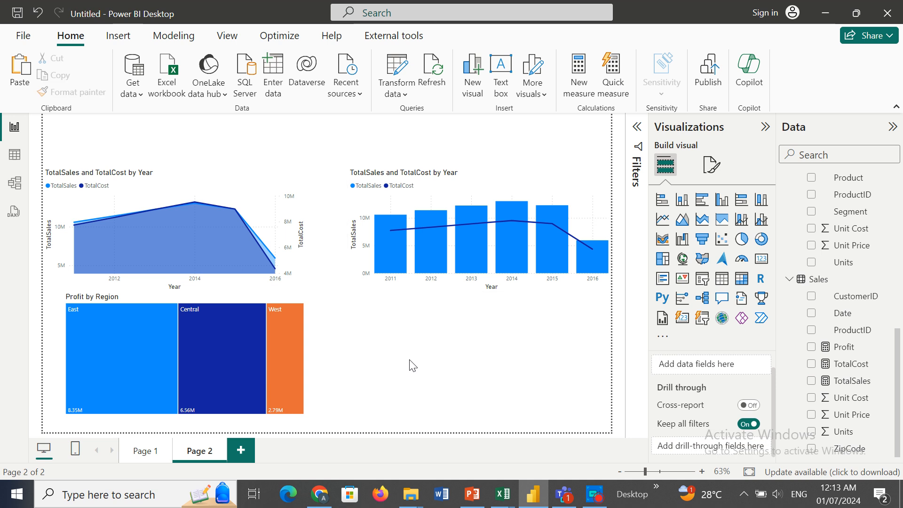
{"action": "left_click", "coordinate": [741, 279]}
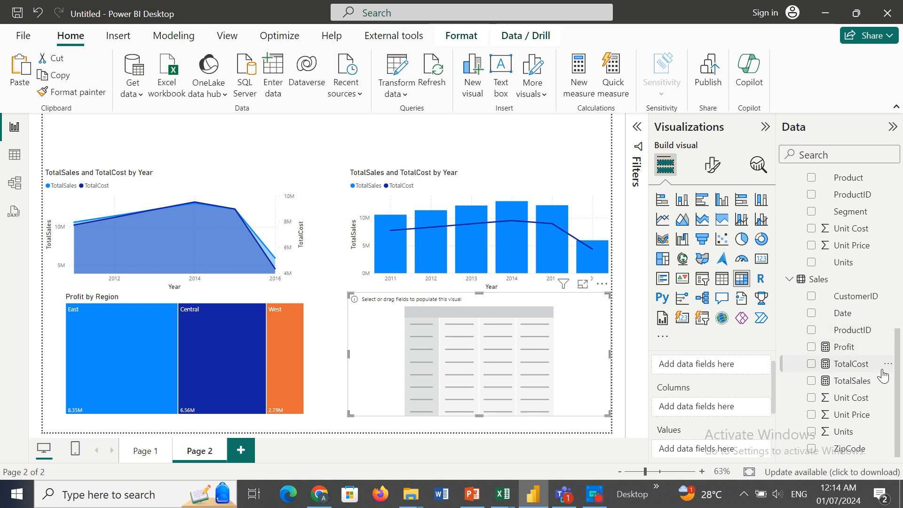
{"action": "scroll", "coordinate": [897, 386], "scroll_direction": "up", "scroll_amount": 5}
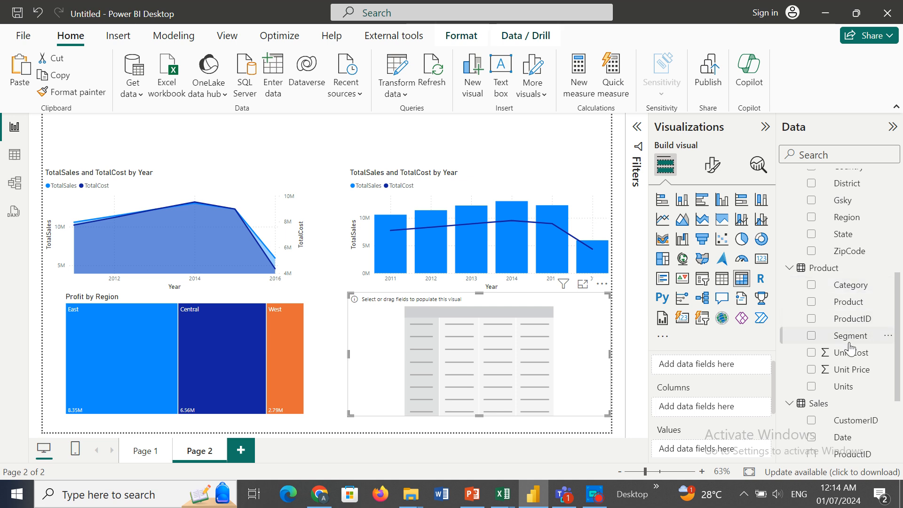
{"action": "left_click_drag", "start_coordinate": [851, 340], "coordinate": [722, 371]}
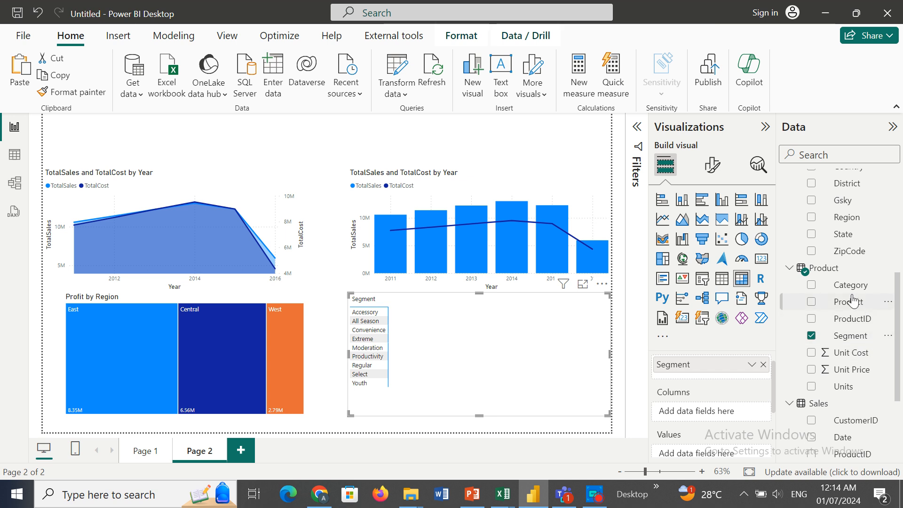
{"action": "left_click_drag", "start_coordinate": [842, 285], "coordinate": [732, 374]}
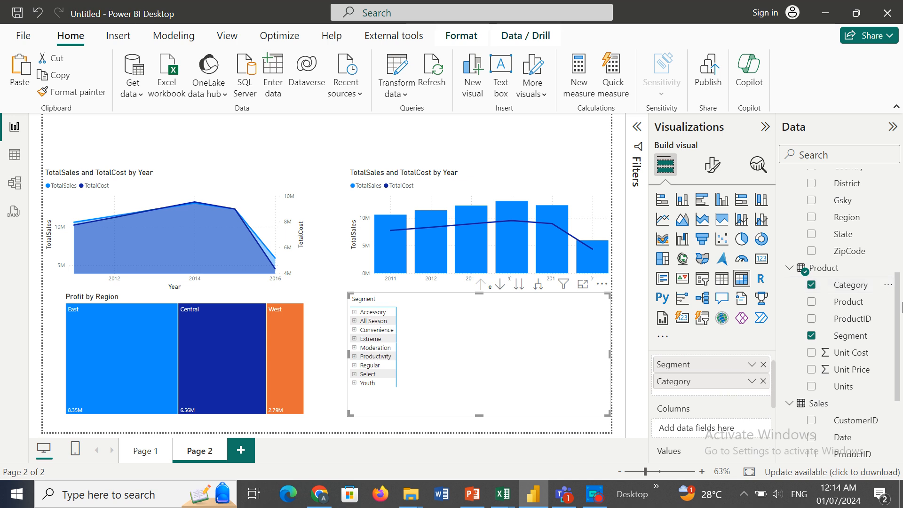
Step: Add the TotalCost and TotalSales measures from the Sales table as the matrix values
{"action": "left_click_drag", "start_coordinate": [899, 327], "coordinate": [814, 414]}
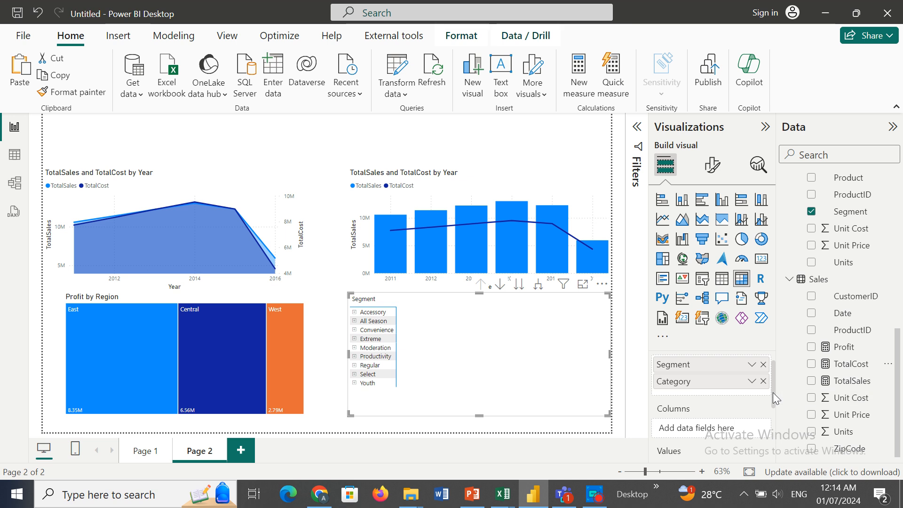
{"action": "left_click_drag", "start_coordinate": [772, 392], "coordinate": [772, 417]}
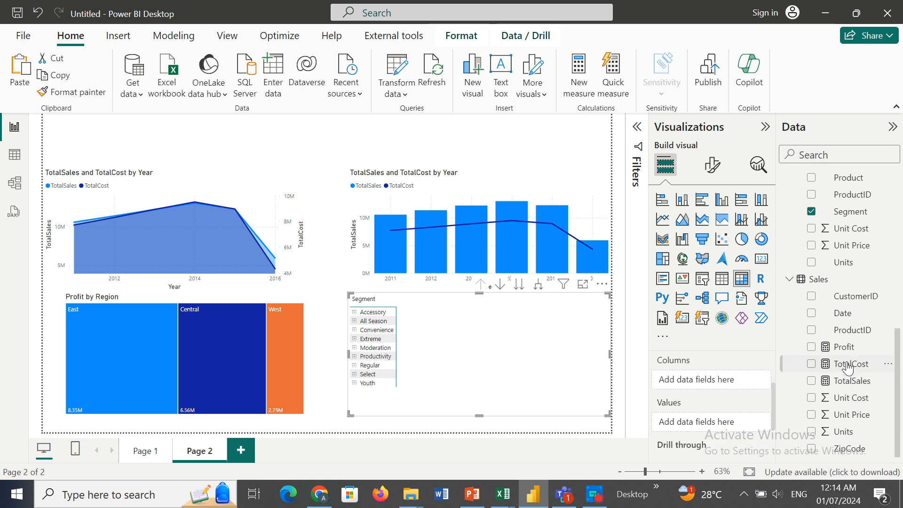
{"action": "left_click_drag", "start_coordinate": [848, 367], "coordinate": [722, 422]}
{"action": "left_click_drag", "start_coordinate": [856, 390], "coordinate": [733, 428]}
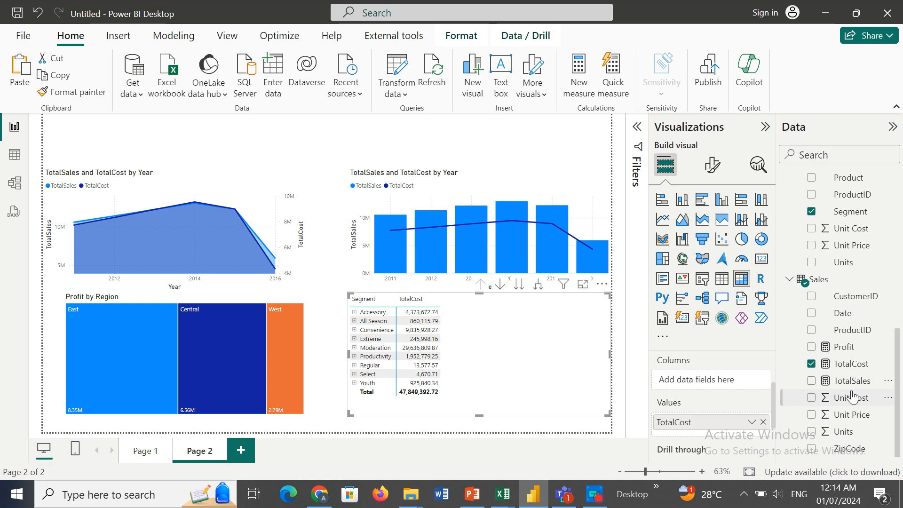
{"action": "left_click_drag", "start_coordinate": [852, 381], "coordinate": [737, 429]}
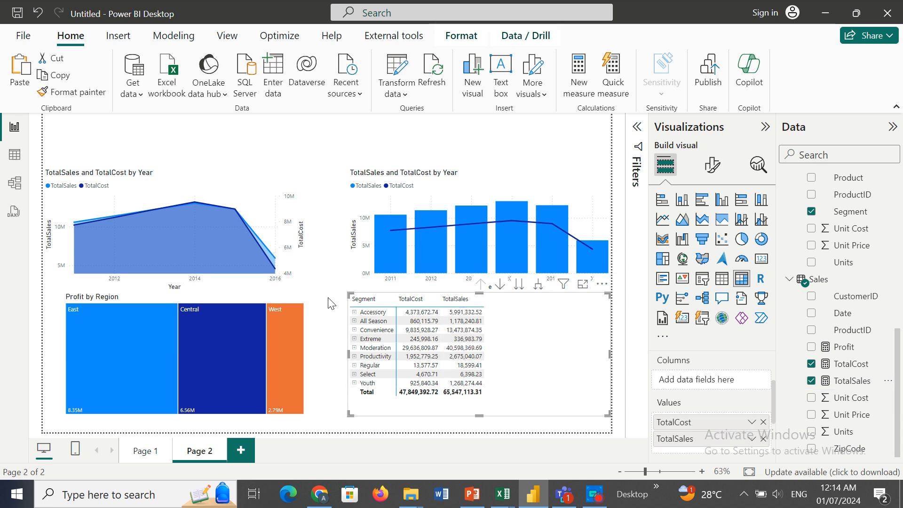
Step: Expand and collapse the Accessory and Convenience rows of the matrix to examine their category breakdown
{"action": "left_click", "coordinate": [354, 312]}
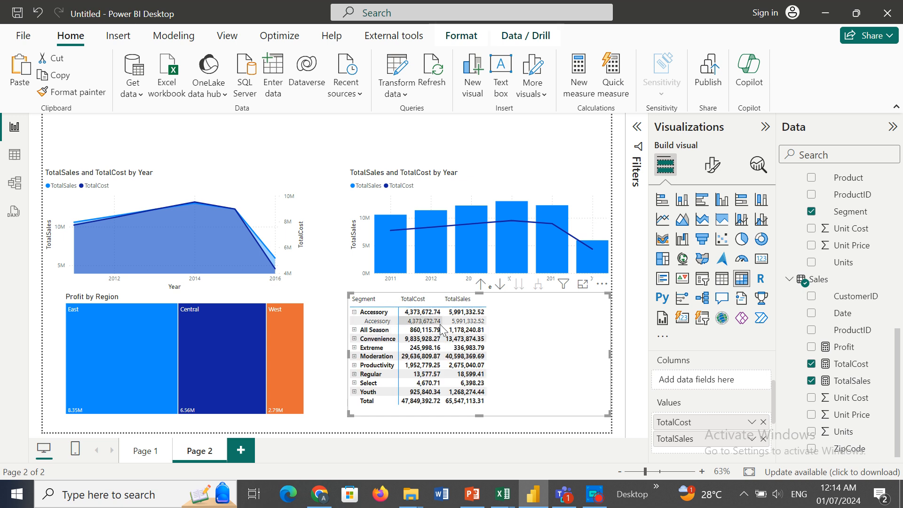
{"action": "left_click", "coordinate": [354, 313]}
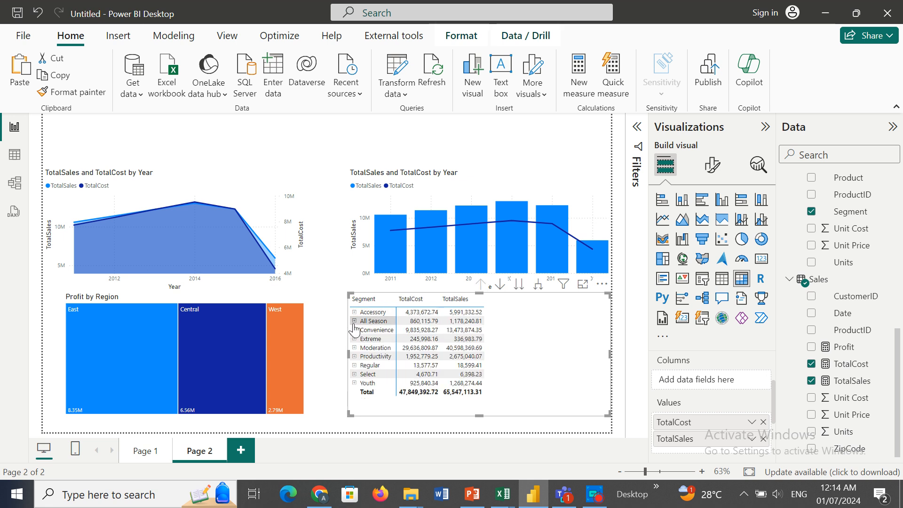
{"action": "left_click", "coordinate": [354, 330]}
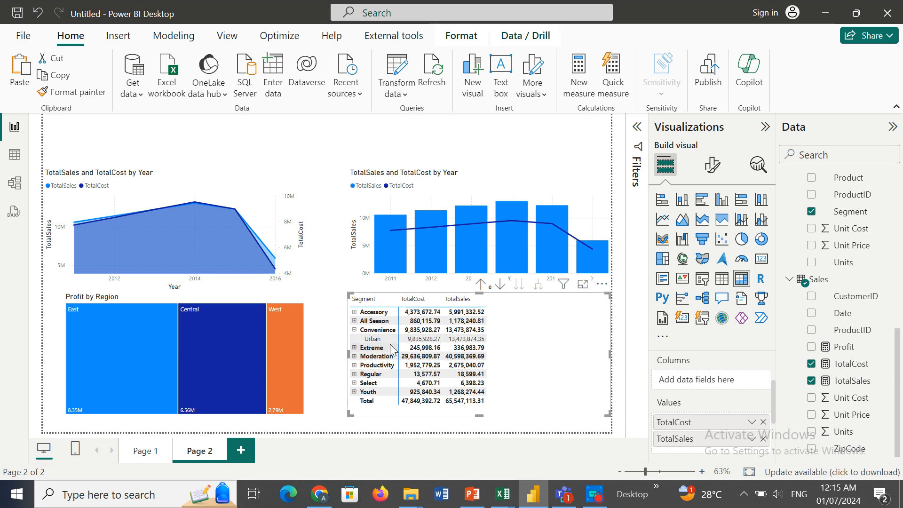
{"action": "left_click", "coordinate": [354, 330]}
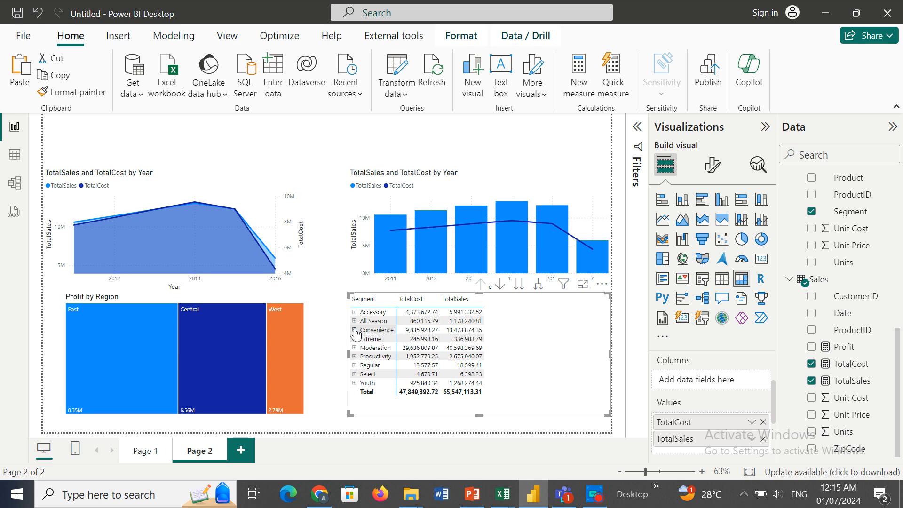
Step: Add a slicer above the area chart and populate it with Category from the Product table
{"action": "left_click", "coordinate": [92, 137]}
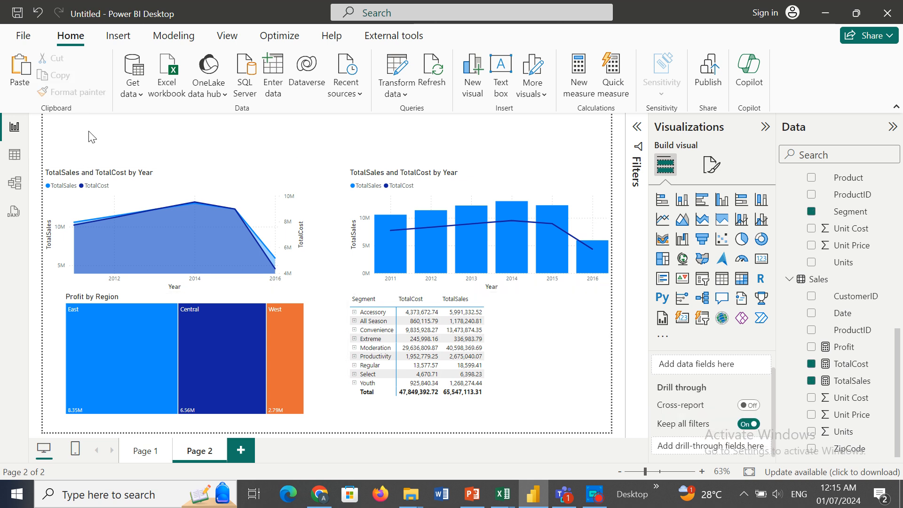
{"action": "left_click", "coordinate": [702, 281]}
{"action": "left_click_drag", "start_coordinate": [169, 211], "coordinate": [123, 166]}
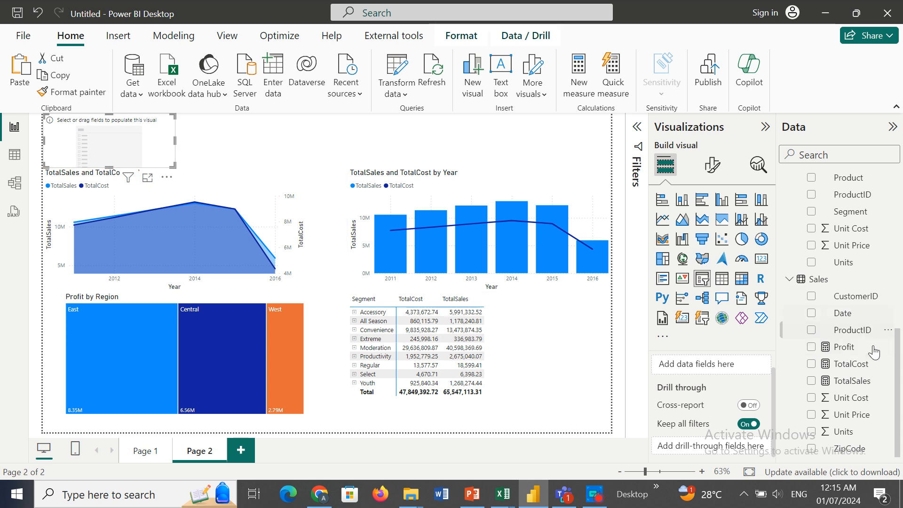
{"action": "scroll", "coordinate": [895, 304], "scroll_direction": "up", "scroll_amount": 3}
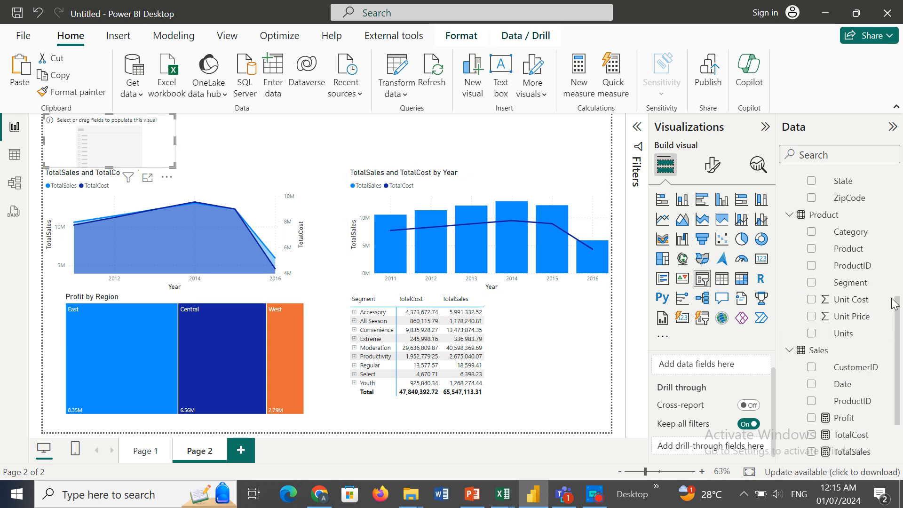
{"action": "scroll", "coordinate": [895, 304], "scroll_direction": "up", "scroll_amount": 6}
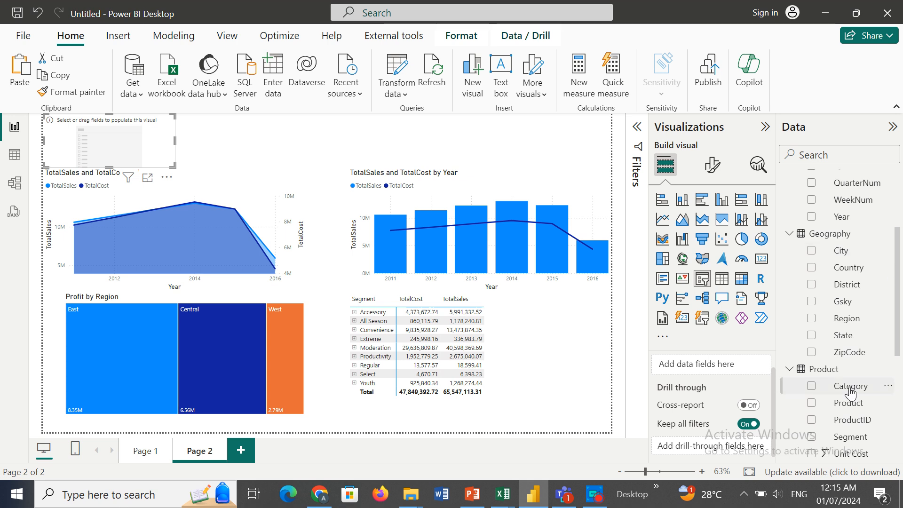
{"action": "left_click_drag", "start_coordinate": [851, 387], "coordinate": [126, 141]}
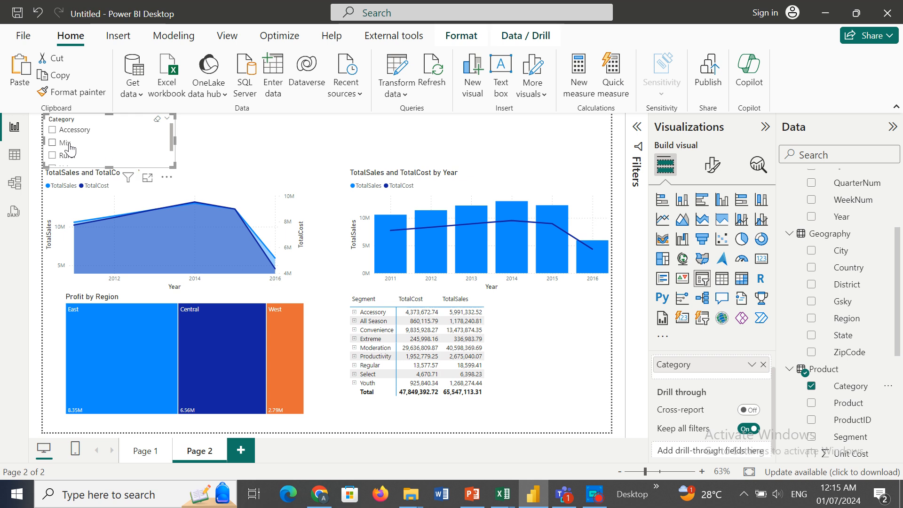
Step: Filter the page by Accessory, Mix and Rural in turn with the Category slicer, and clear the selection
{"action": "left_click", "coordinate": [53, 130]}
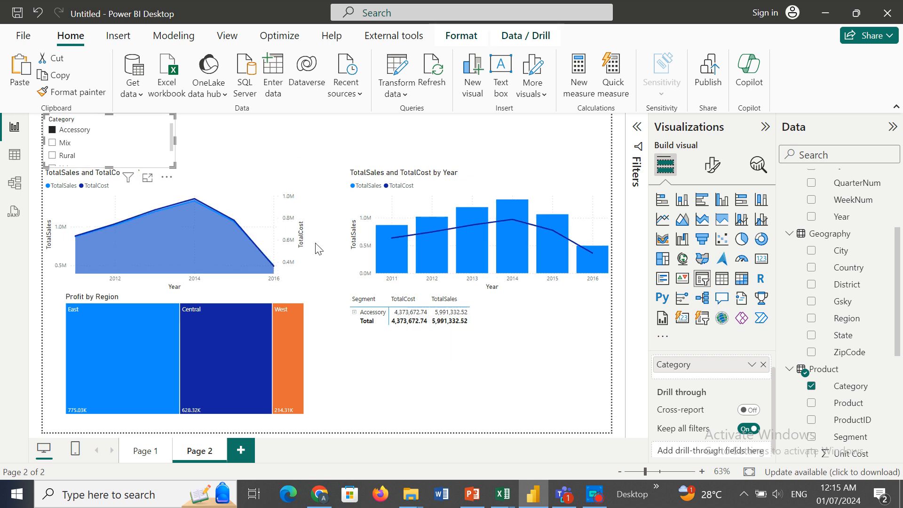
{"action": "left_click", "coordinate": [53, 143]}
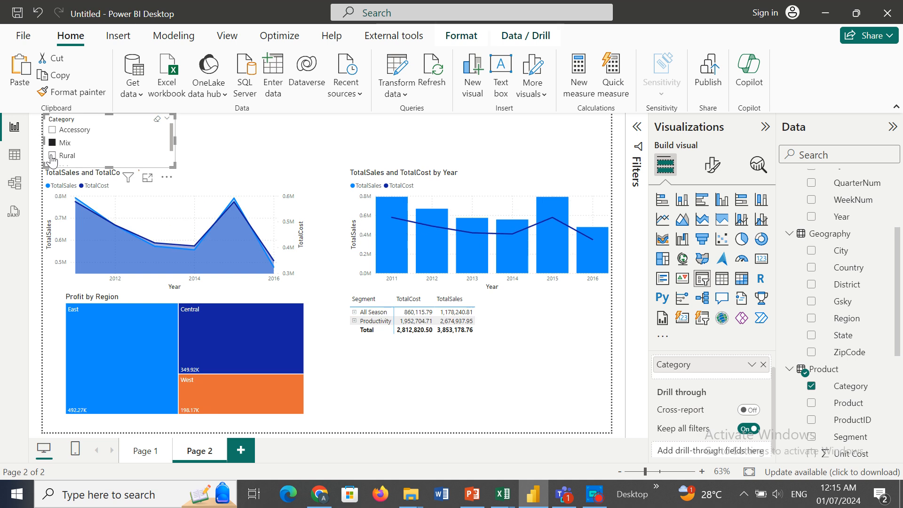
{"action": "left_click", "coordinate": [53, 156]}
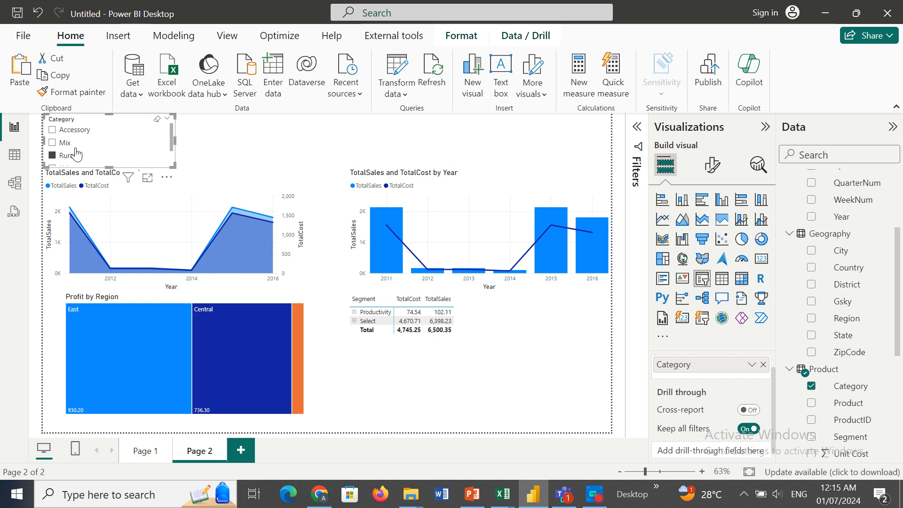
{"action": "left_click", "coordinate": [156, 120]}
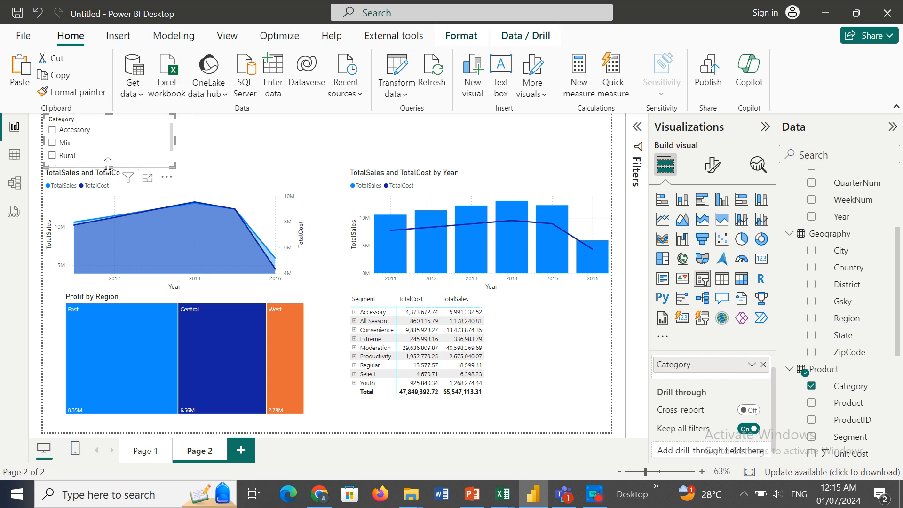
Step: Set the Category slicer's style to Tile and narrow the slicer slightly
{"action": "mouse_move", "coordinate": [108, 164]}
{"action": "left_mouse_down"}
{"action": "mouse_move", "coordinate": [107, 188]}
{"action": "mouse_move", "coordinate": [105, 162]}
{"action": "left_mouse_up"}
{"action": "left_click", "coordinate": [713, 165]}
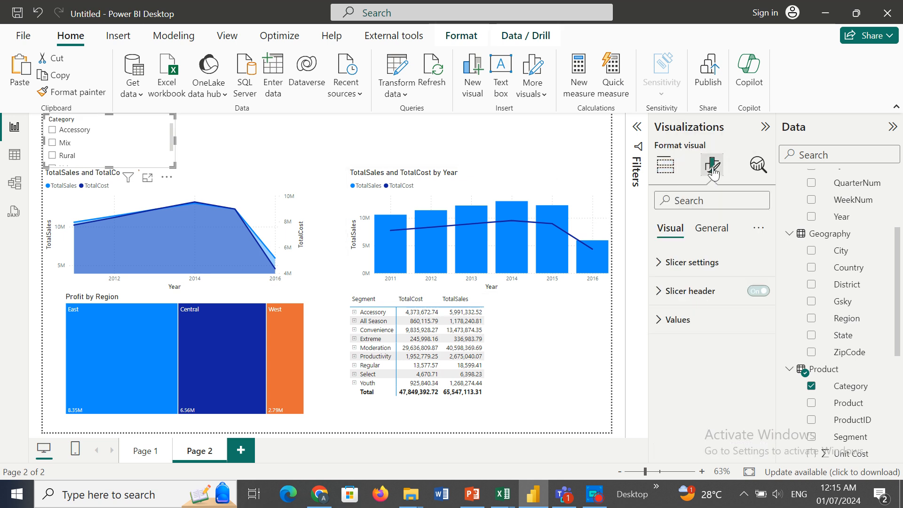
{"action": "left_click", "coordinate": [694, 262]}
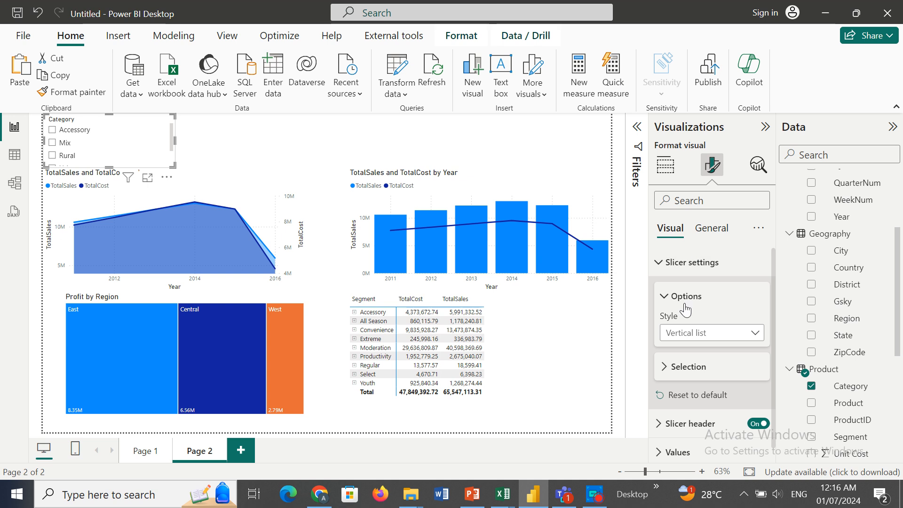
{"action": "left_click", "coordinate": [695, 333]}
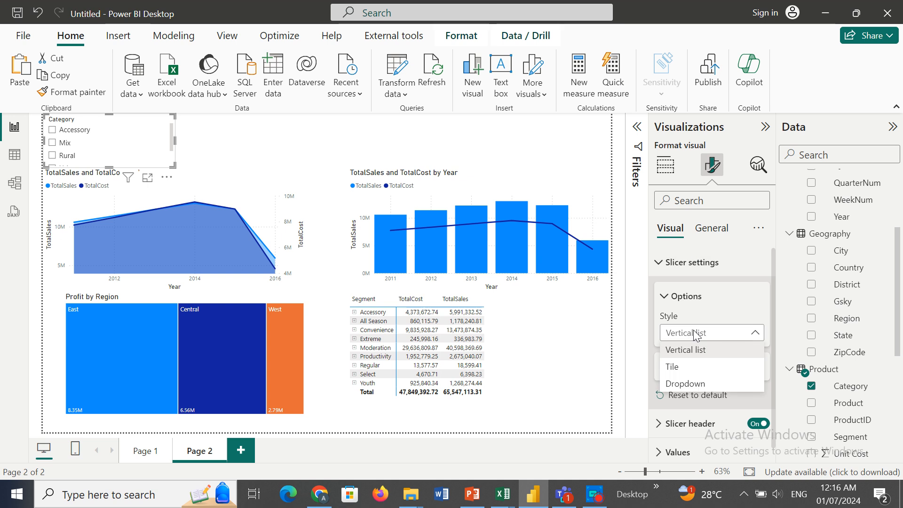
{"action": "left_click", "coordinate": [670, 366]}
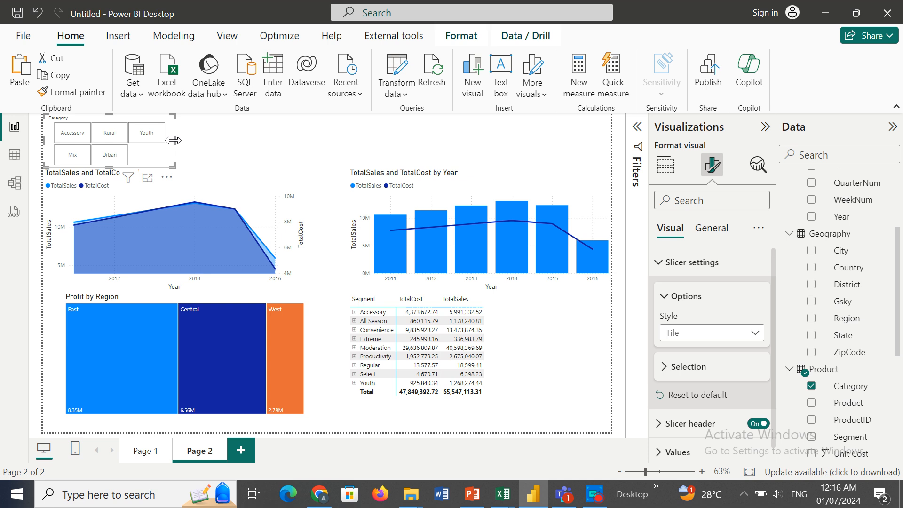
{"action": "left_click_drag", "start_coordinate": [173, 141], "coordinate": [167, 140]}
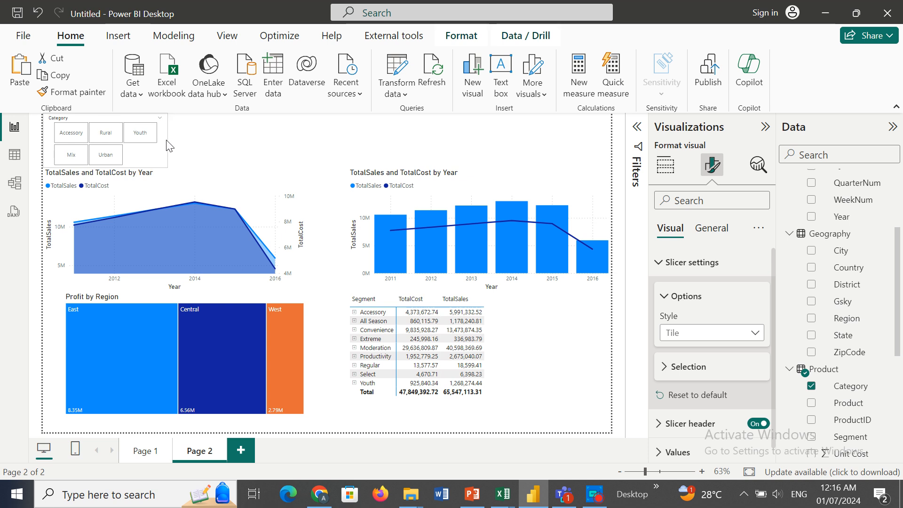
Step: Filter the page by Youth with the tile slicer, and clear the selection
{"action": "left_click", "coordinate": [133, 137]}
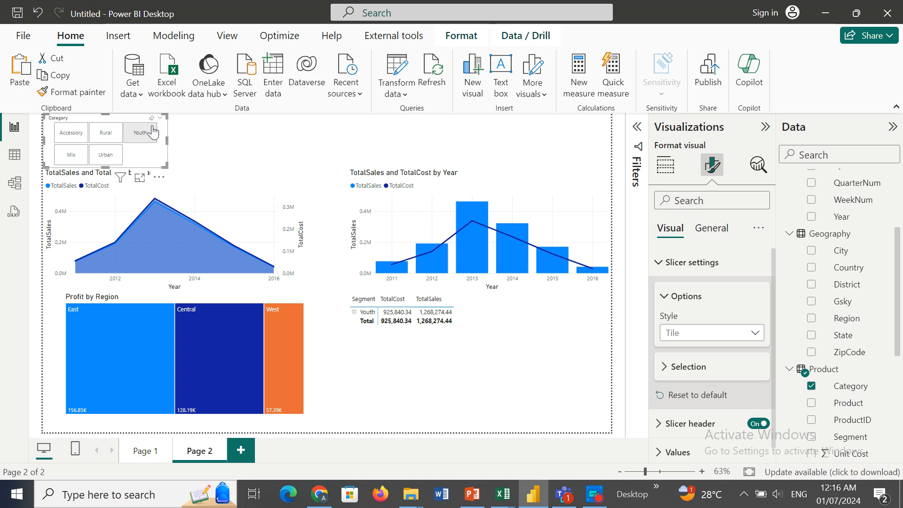
{"action": "left_click", "coordinate": [151, 119]}
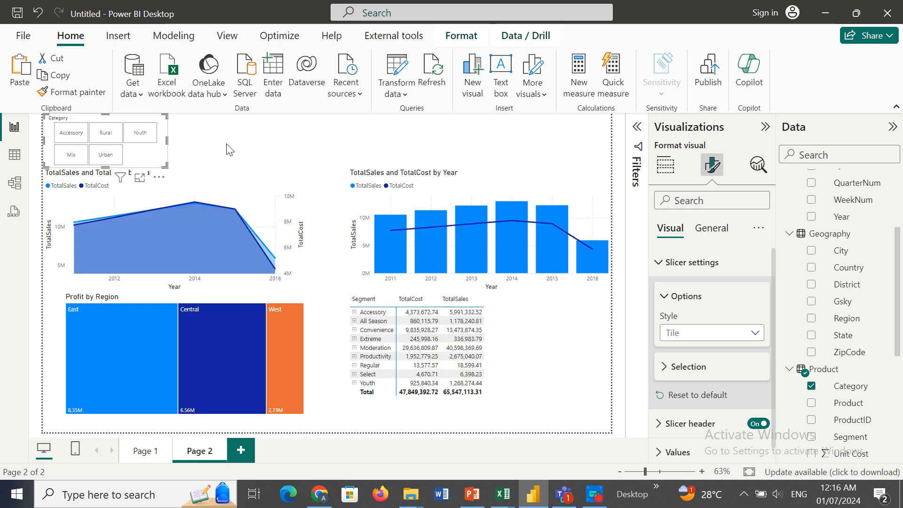
Step: Add Quarter from the Date table to the matrix columns and widen the matrix toward the treemap
{"action": "left_click", "coordinate": [526, 363]}
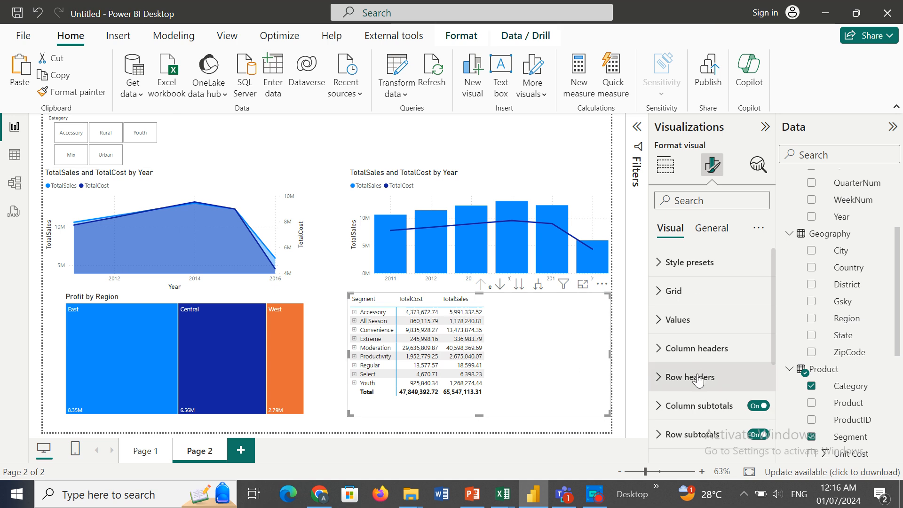
{"action": "left_click", "coordinate": [666, 166]}
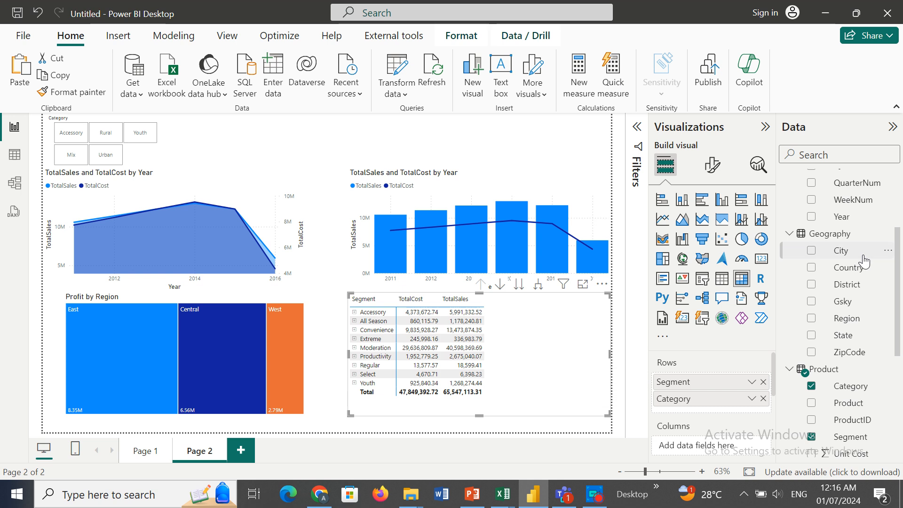
{"action": "left_click_drag", "start_coordinate": [900, 298], "coordinate": [899, 241]}
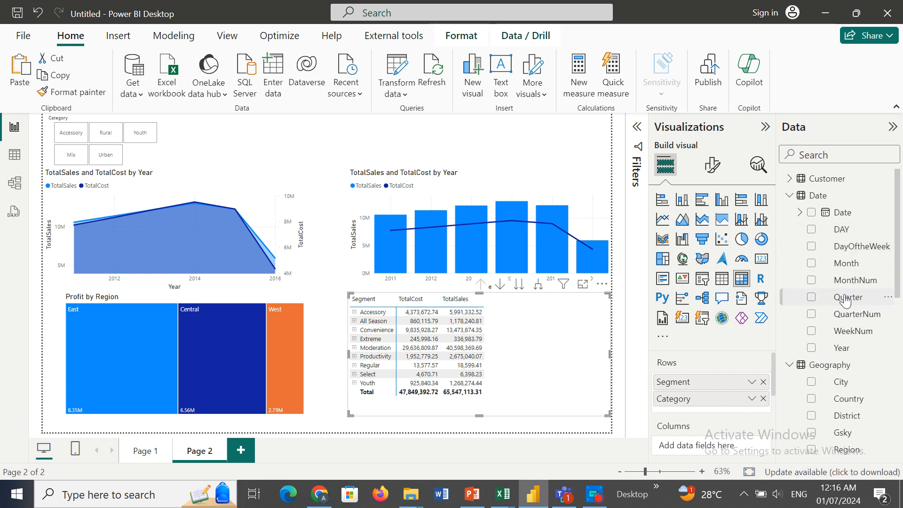
{"action": "left_click_drag", "start_coordinate": [845, 300], "coordinate": [718, 447]}
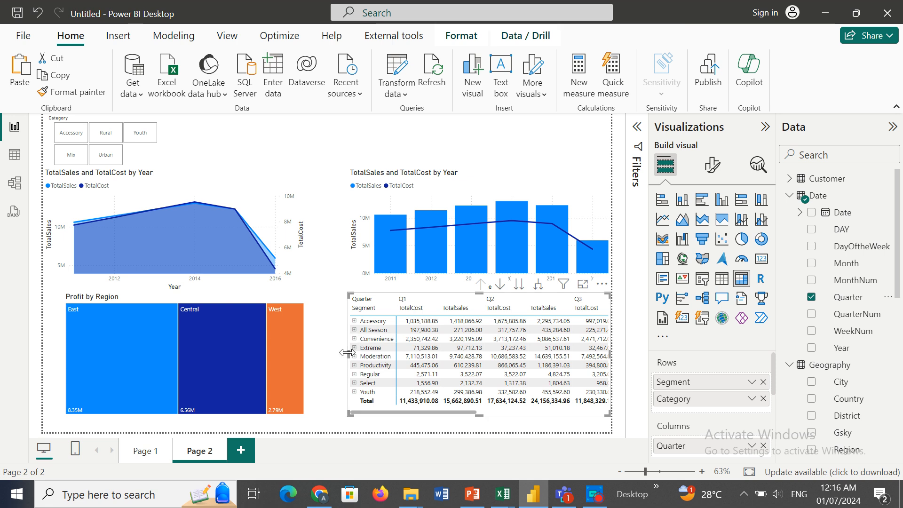
{"action": "left_click_drag", "start_coordinate": [347, 352], "coordinate": [313, 352]}
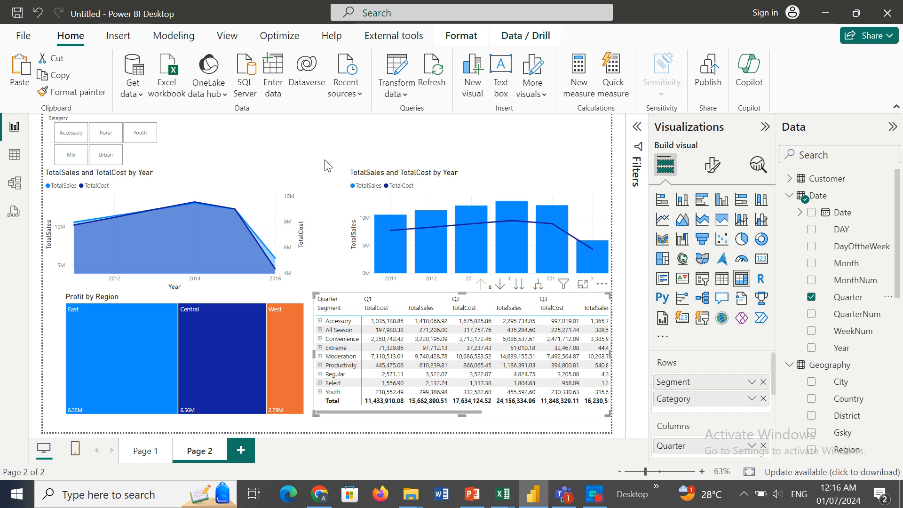
Step: Narrow the combo chart from its left edge to open a gap beside the area chart
{"action": "left_click", "coordinate": [281, 197]}
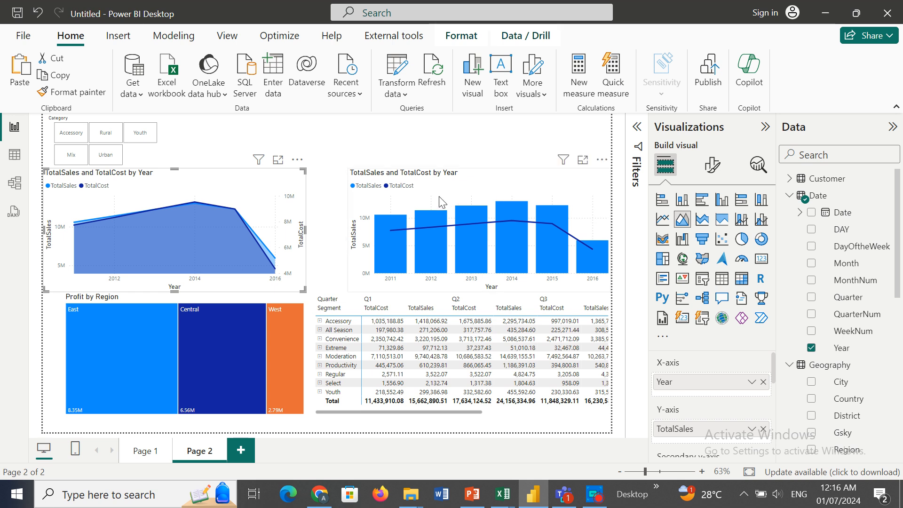
{"action": "left_click", "coordinate": [352, 248]}
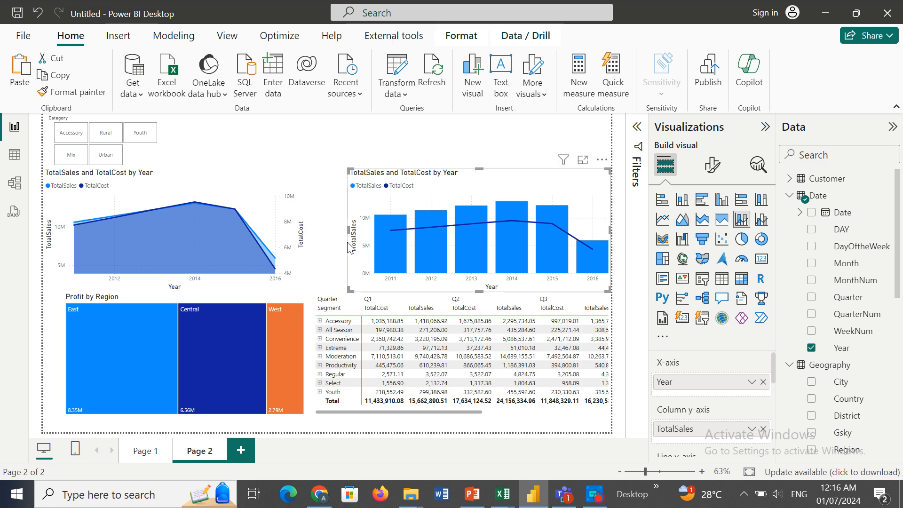
{"action": "left_click_drag", "start_coordinate": [346, 231], "coordinate": [449, 239]}
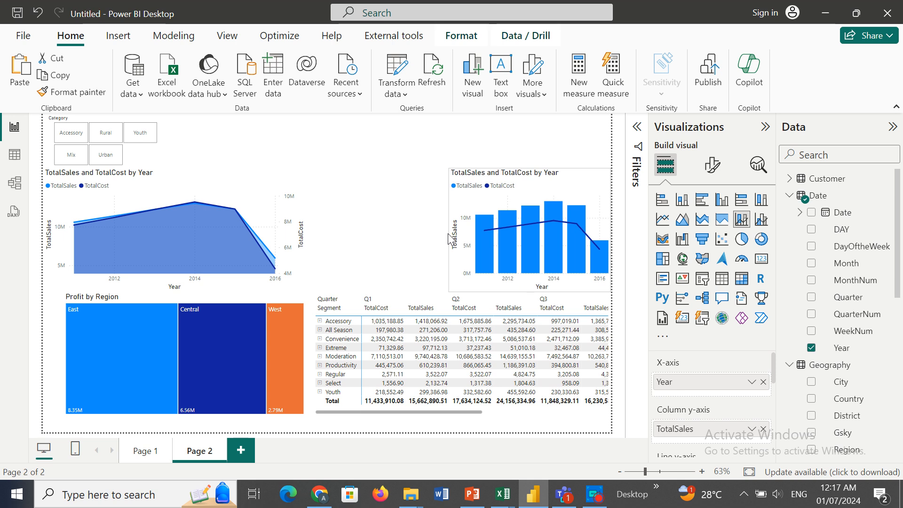
Step: Duplicate the combo chart and place the copy between the area chart and the original
{"action": "left_click", "coordinate": [68, 74]}
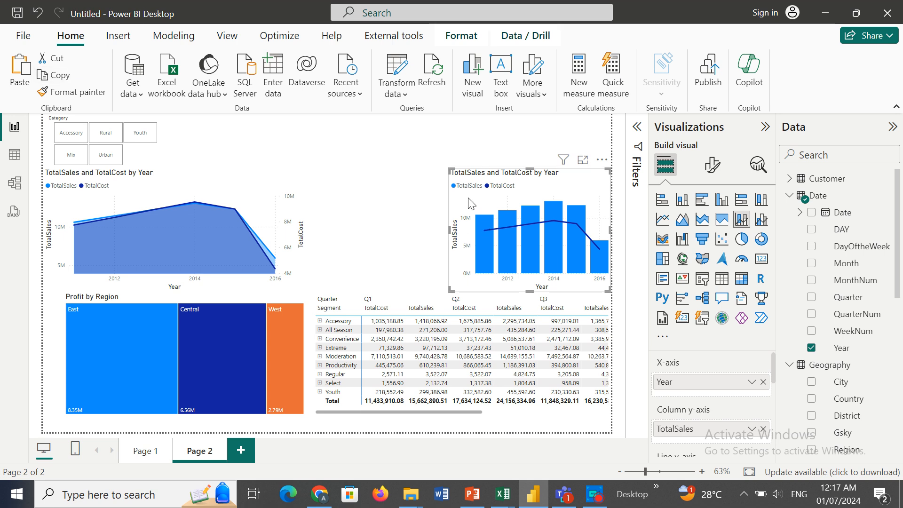
{"action": "left_click", "coordinate": [19, 75]}
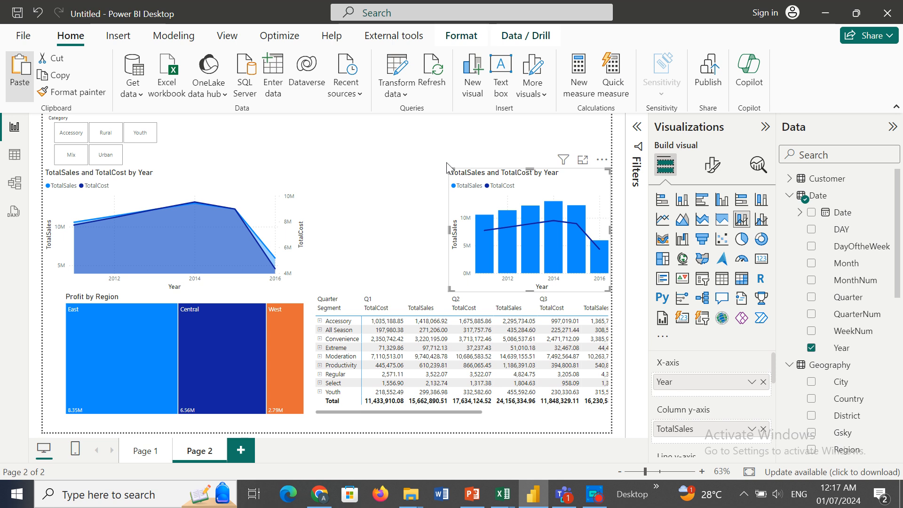
{"action": "mouse_move", "coordinate": [481, 201]}
{"action": "left_mouse_down"}
{"action": "mouse_move", "coordinate": [356, 207]}
{"action": "mouse_move", "coordinate": [323, 198]}
{"action": "left_mouse_up"}
Step: Narrow the area chart and the Profit by Region treemap from their right edges, leaving no treemap region selected
{"action": "left_click", "coordinate": [242, 198]}
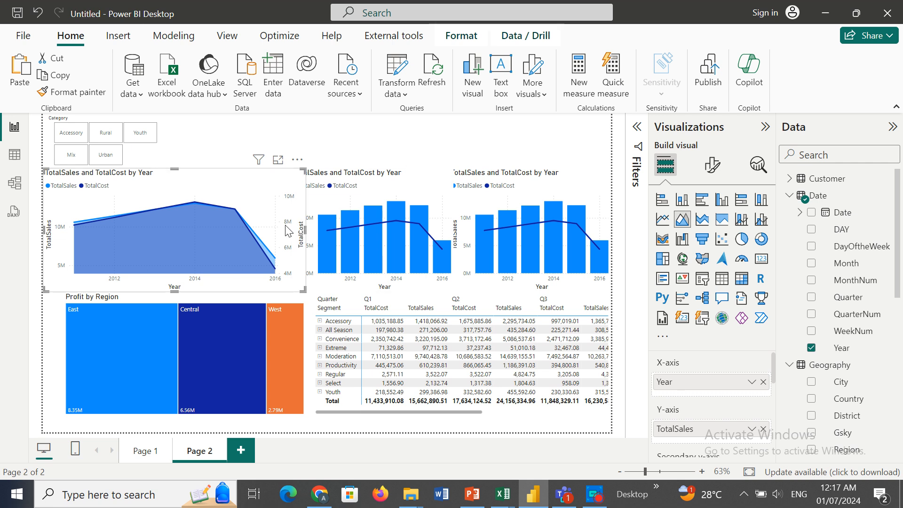
{"action": "mouse_move", "coordinate": [288, 230]}
{"action": "left_mouse_down"}
{"action": "mouse_move", "coordinate": [258, 228]}
{"action": "mouse_move", "coordinate": [278, 231]}
{"action": "left_mouse_up"}
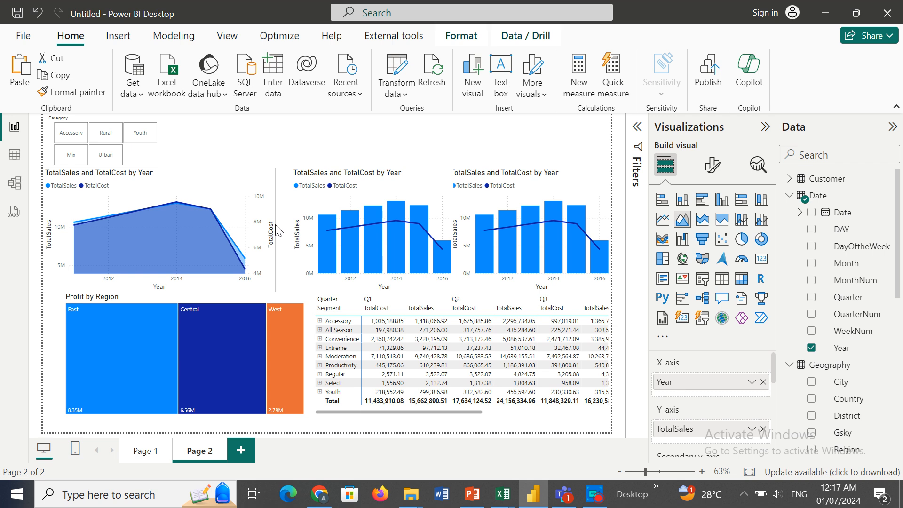
{"action": "left_click", "coordinate": [300, 347]}
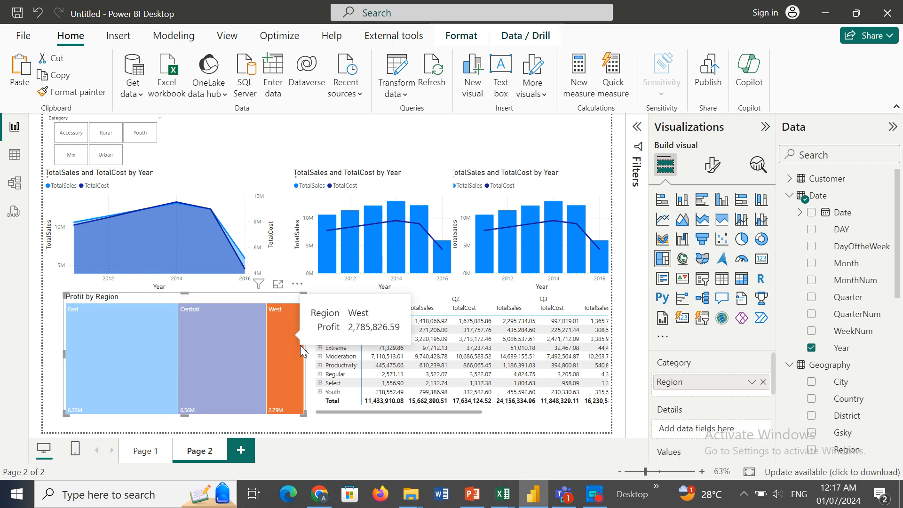
{"action": "mouse_move", "coordinate": [303, 352]}
{"action": "left_mouse_down"}
{"action": "mouse_move", "coordinate": [283, 353]}
{"action": "mouse_move", "coordinate": [288, 346]}
{"action": "left_mouse_up"}
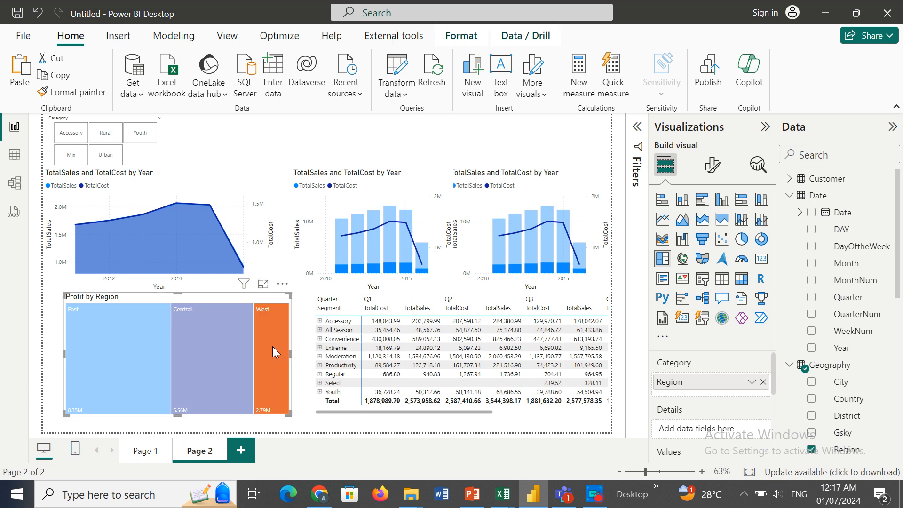
{"action": "left_click", "coordinate": [272, 346]}
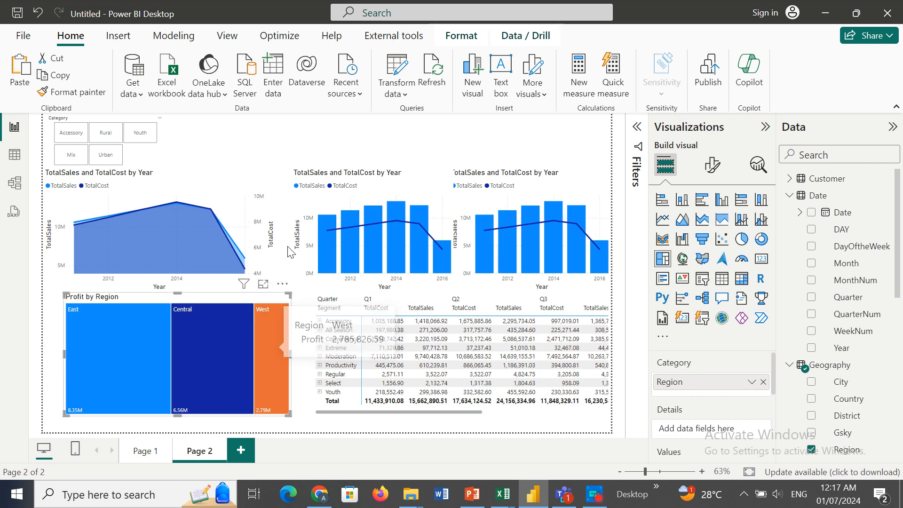
Step: Fit the copied combo chart between its neighbouring charts and convert it to a ribbon chart
{"action": "left_click", "coordinate": [293, 215]}
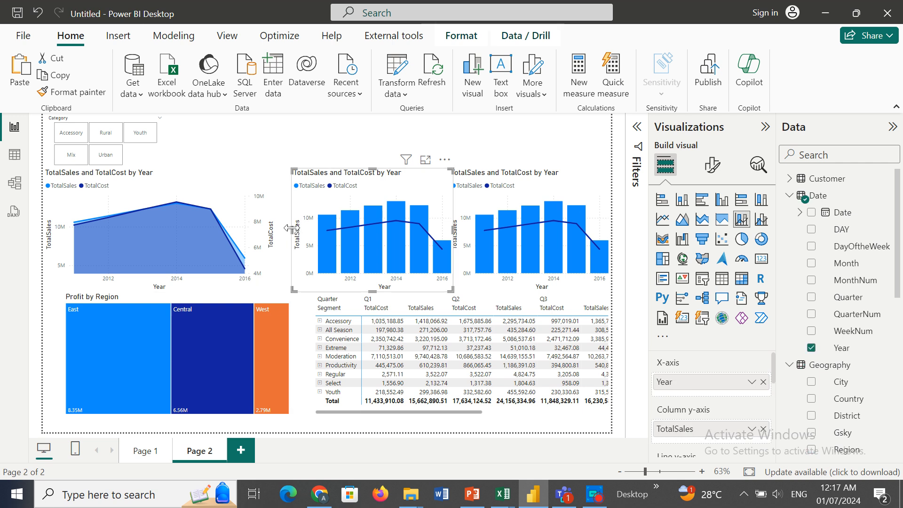
{"action": "left_click_drag", "start_coordinate": [291, 227], "coordinate": [275, 231]}
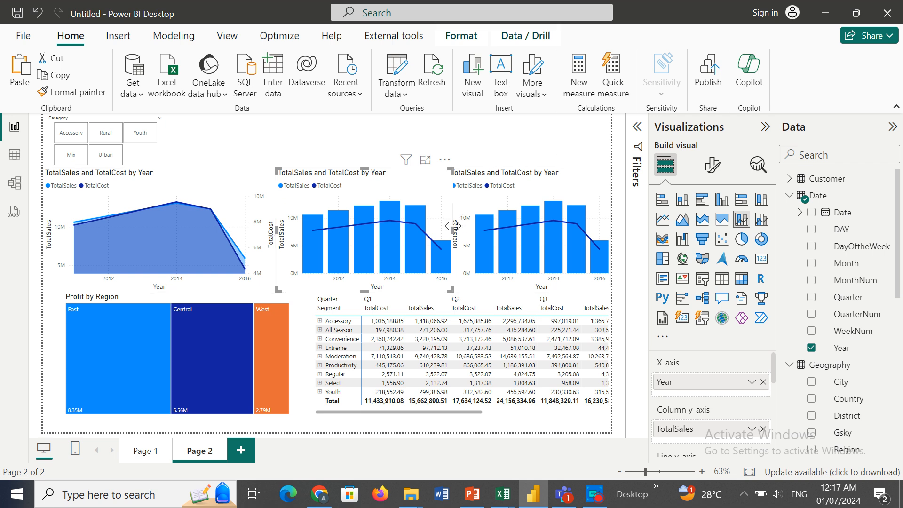
{"action": "mouse_move", "coordinate": [453, 226]}
{"action": "left_mouse_down"}
{"action": "mouse_move", "coordinate": [437, 228]}
{"action": "mouse_move", "coordinate": [446, 229]}
{"action": "left_mouse_up"}
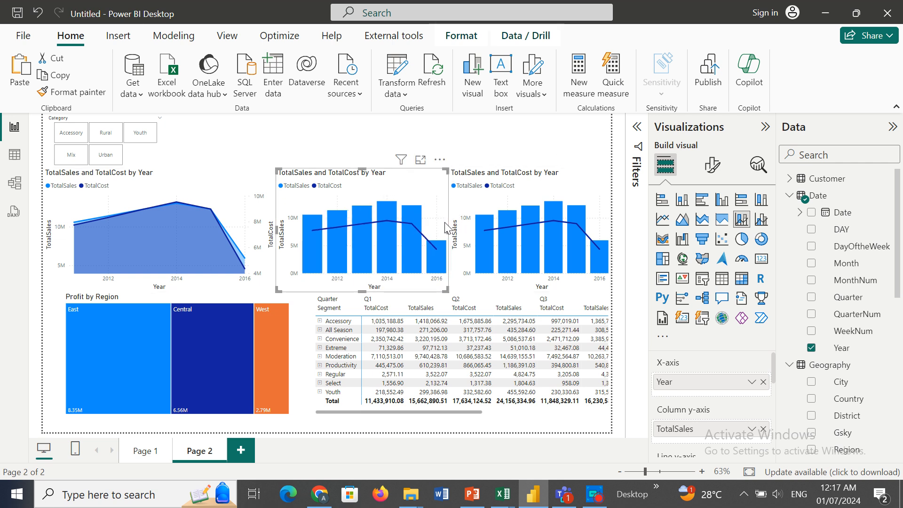
{"action": "left_click", "coordinate": [664, 241]}
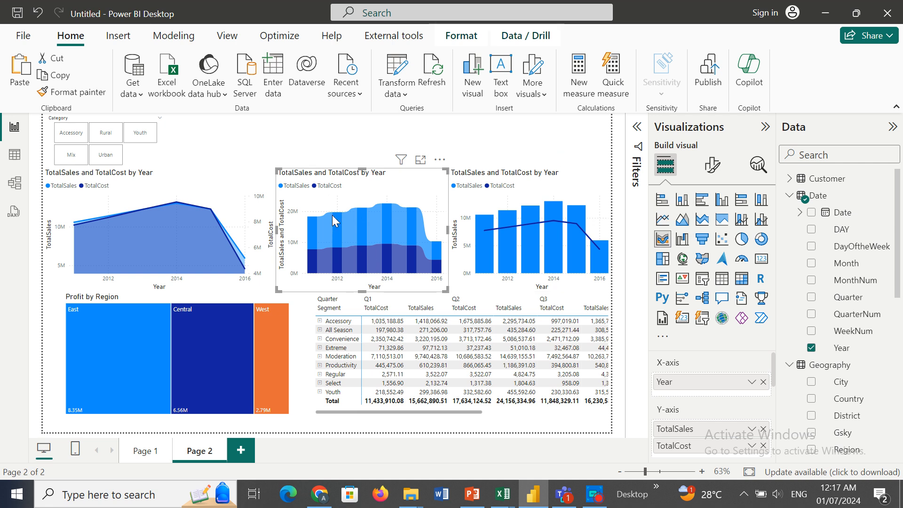
Step: Add Profit from the Sales table to the ribbon chart's Y-axis, and remove it again
{"action": "left_click_drag", "start_coordinate": [898, 260], "coordinate": [899, 421]}
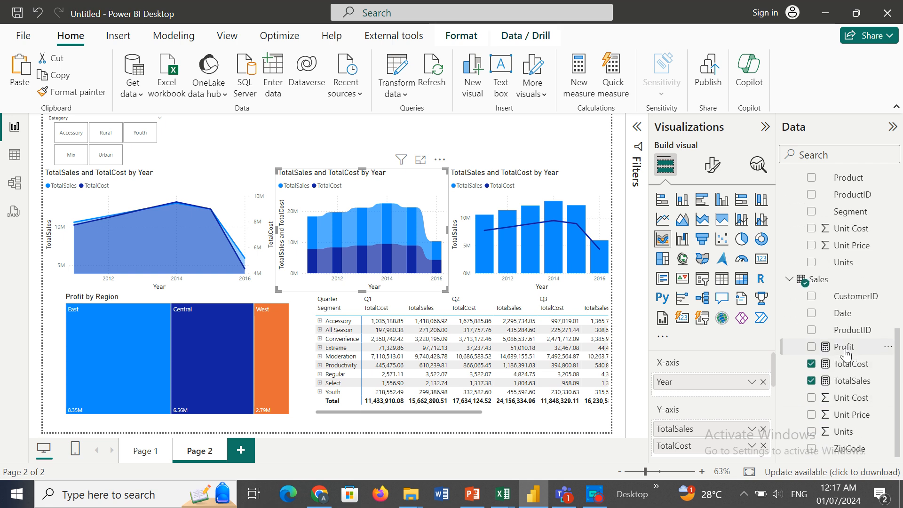
{"action": "left_click_drag", "start_coordinate": [844, 350], "coordinate": [719, 414]}
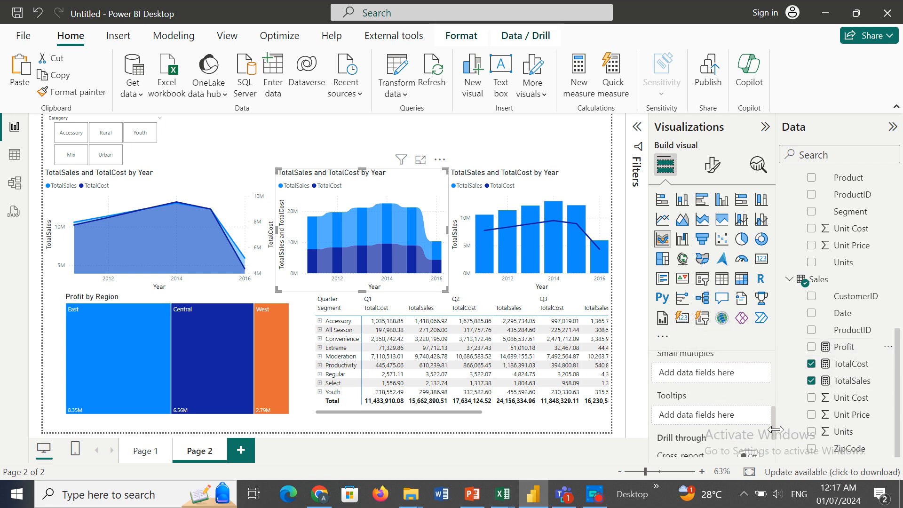
{"action": "left_click_drag", "start_coordinate": [772, 428], "coordinate": [771, 386]}
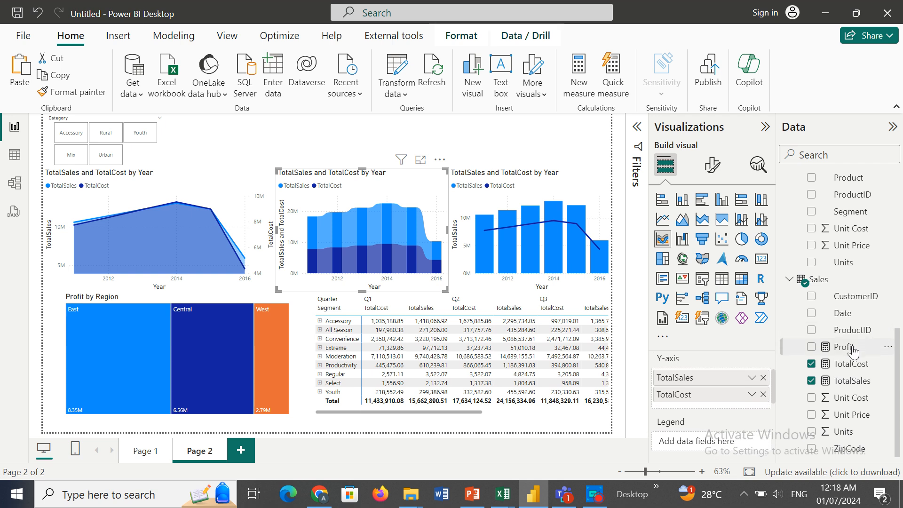
{"action": "left_click_drag", "start_coordinate": [849, 348], "coordinate": [724, 406]}
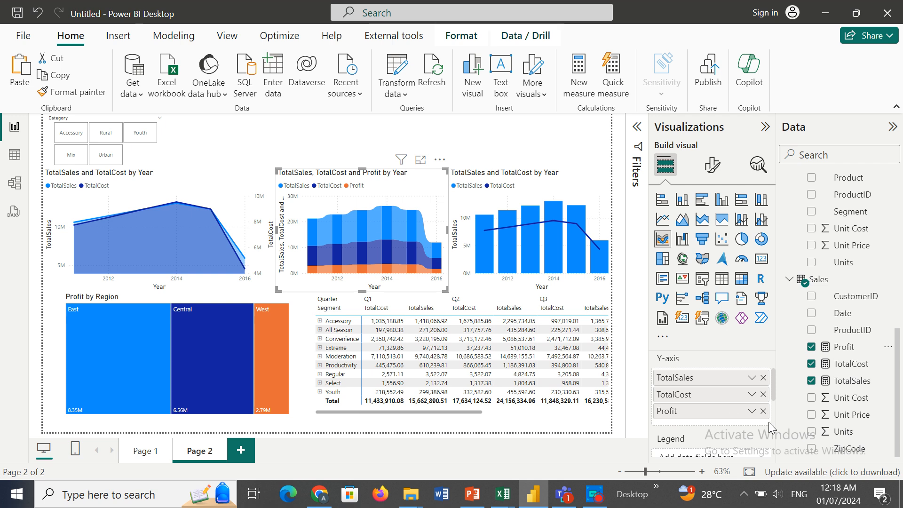
{"action": "left_click", "coordinate": [762, 411]}
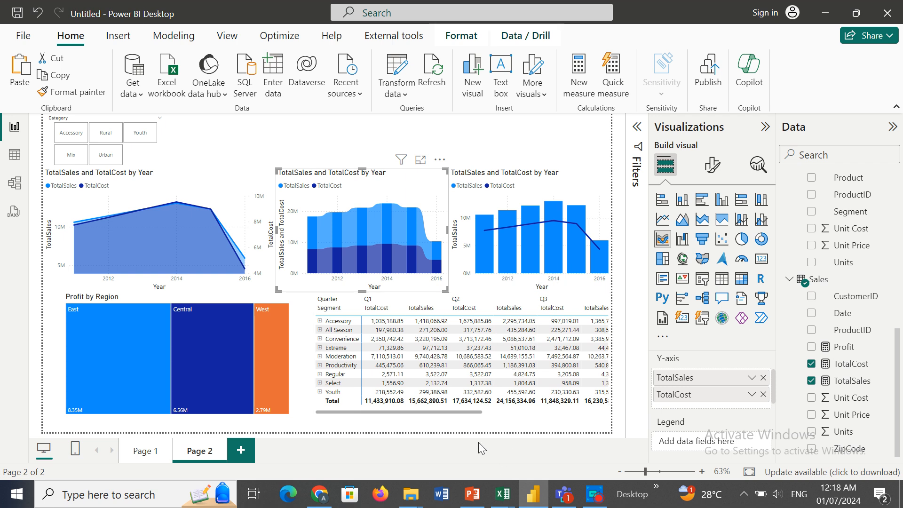
{"action": "left_click", "coordinate": [595, 494]}
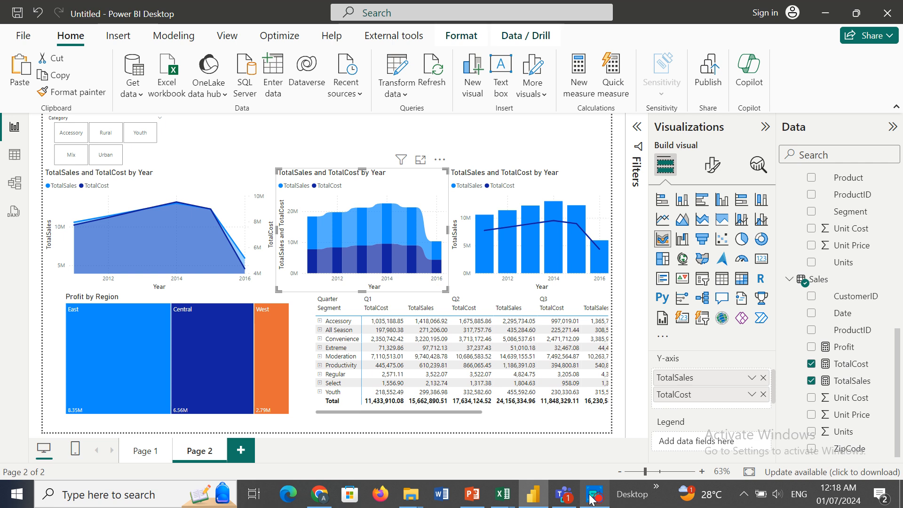